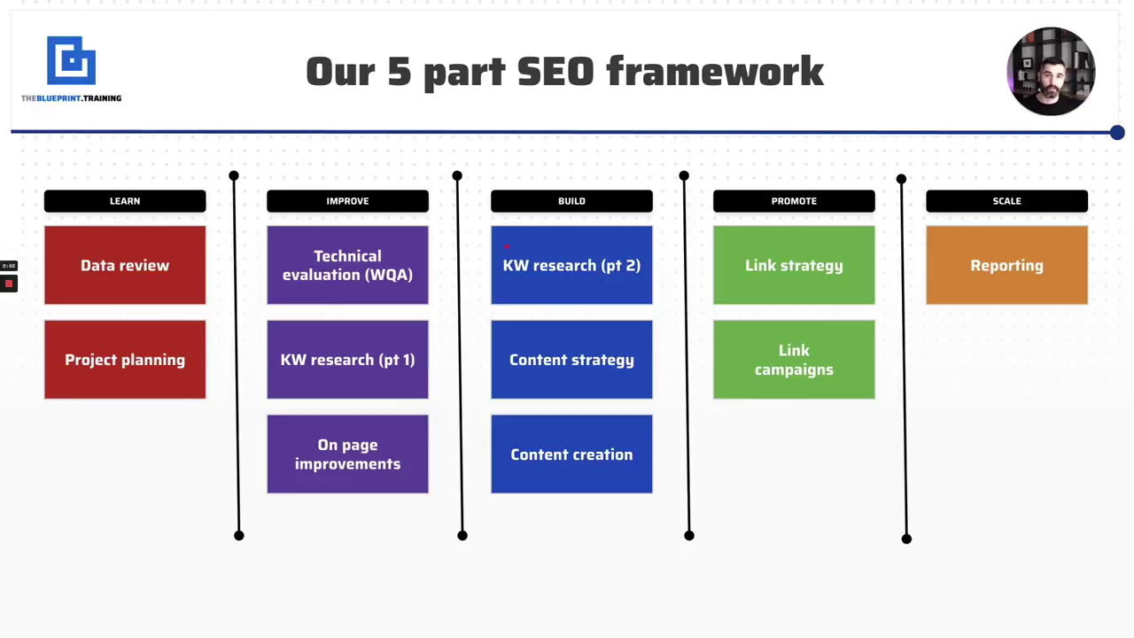
{"action": "key", "text": "Right"}
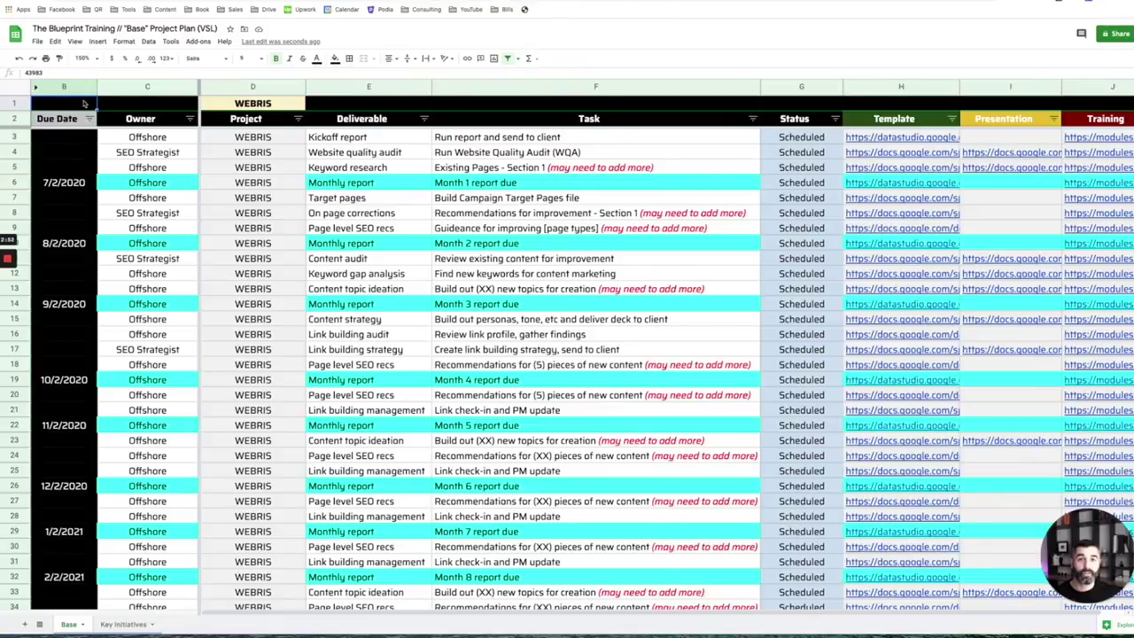
- Look over the project plan's monthly tasks and step through its column headings in row 2
{"action": "scroll", "coordinate": [119, 194], "scroll_direction": "down", "scroll_amount": 6}
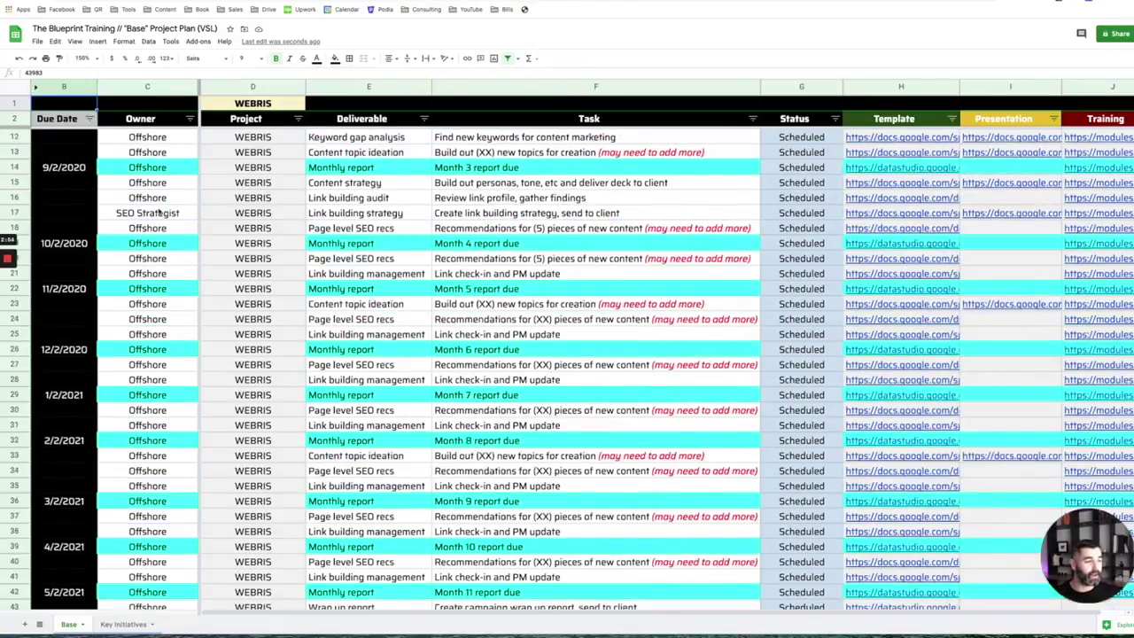
{"action": "scroll", "coordinate": [160, 205], "scroll_direction": "up", "scroll_amount": 6}
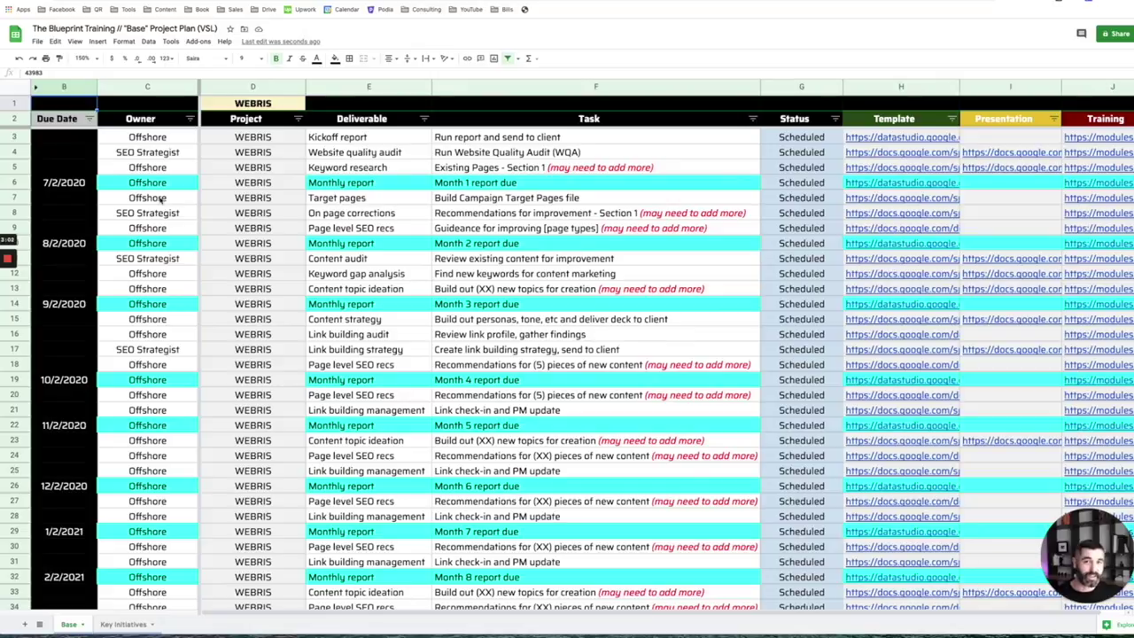
{"action": "scroll", "coordinate": [161, 198], "scroll_direction": "down", "scroll_amount": 1}
{"action": "scroll", "coordinate": [161, 198], "scroll_direction": "up", "scroll_amount": 1}
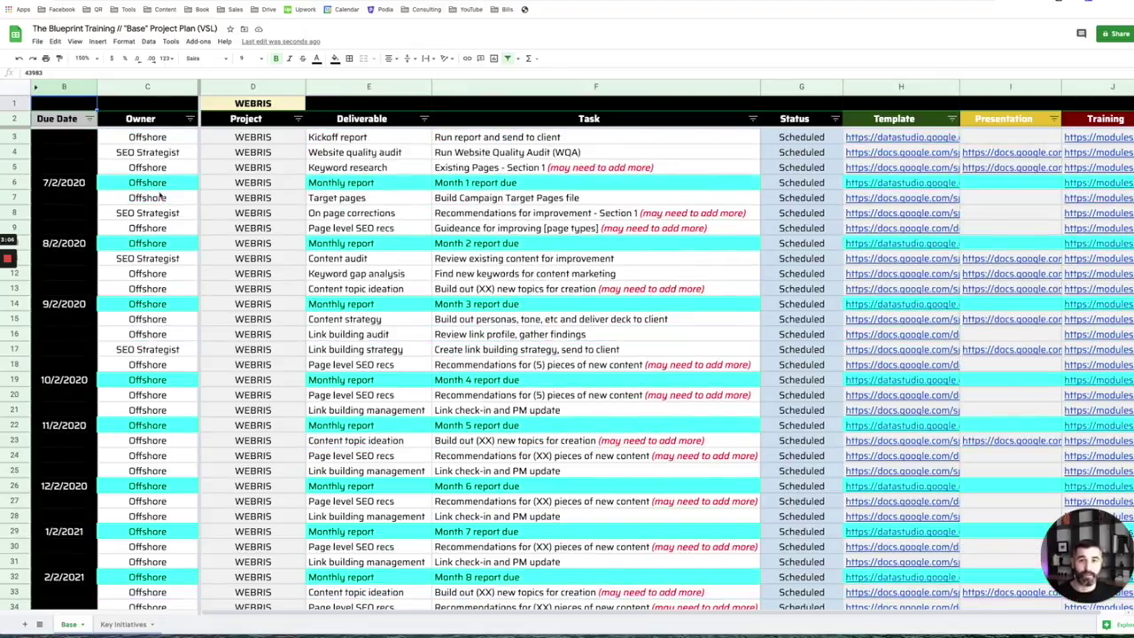
{"action": "left_click", "coordinate": [140, 124]}
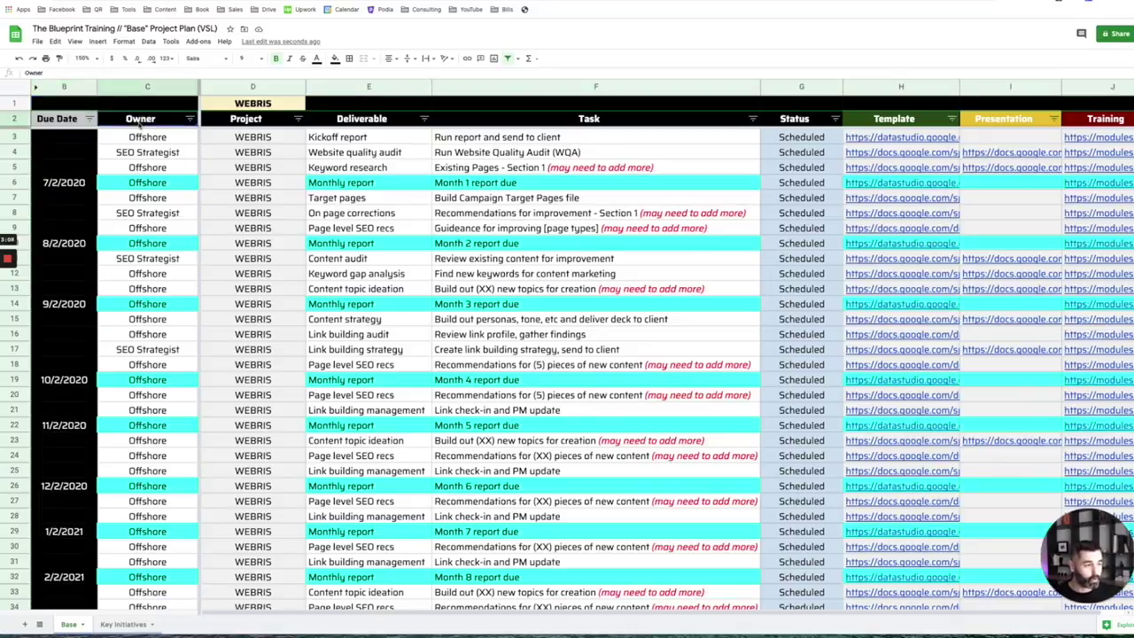
{"action": "key", "text": "Right"}
{"action": "key", "text": "Right"}
{"action": "key", "text": "Right"}
{"action": "key", "text": "Right"}
{"action": "key", "text": "Right"}
{"action": "key", "text": "Right"}
{"action": "key", "text": "Right"}
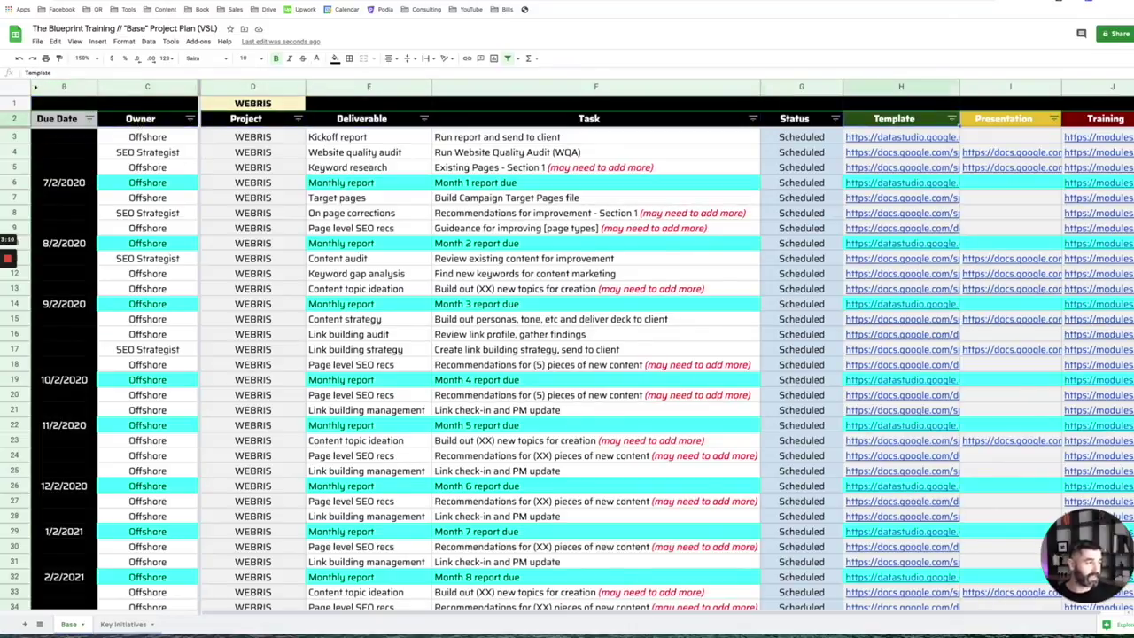
{"action": "key", "text": "Left"}
{"action": "key", "text": "Left"}
{"action": "key", "text": "Left"}
{"action": "key", "text": "Left"}
{"action": "key", "text": "Left"}
{"action": "key", "text": "Left"}
{"action": "key", "text": "Left"}
{"action": "key", "text": "Left"}
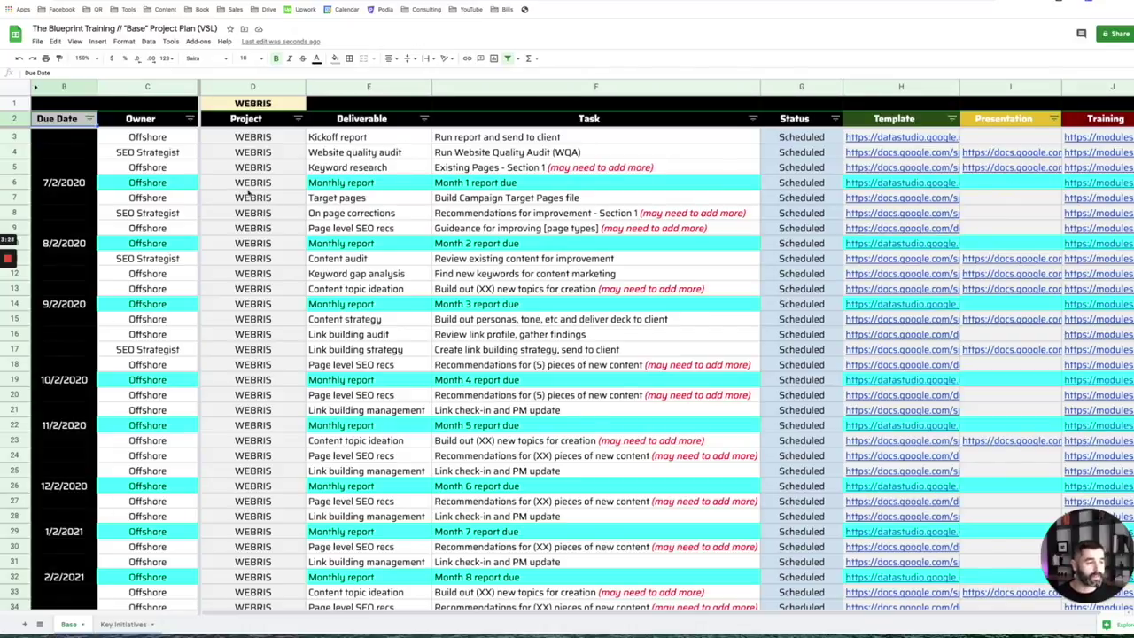
- Hide the Due Date column in the Base project plan
{"action": "right_click", "coordinate": [64, 86]}
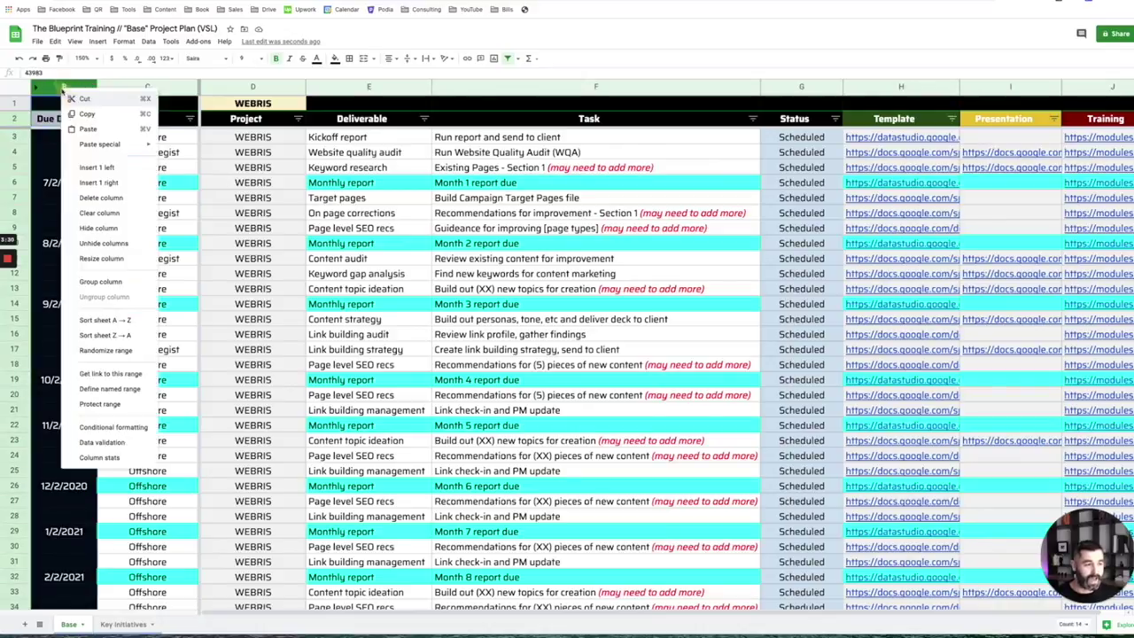
{"action": "left_click", "coordinate": [99, 228]}
{"action": "left_click", "coordinate": [300, 200]}
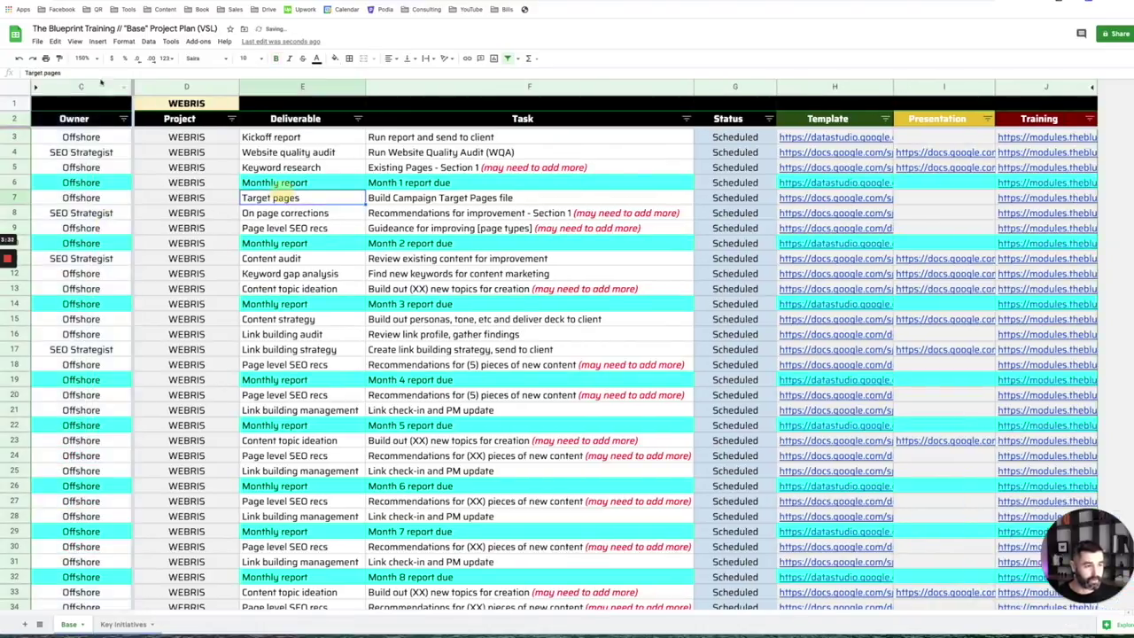
- Select the Owner column and hide it from the project plan
{"action": "left_click", "coordinate": [79, 87]}
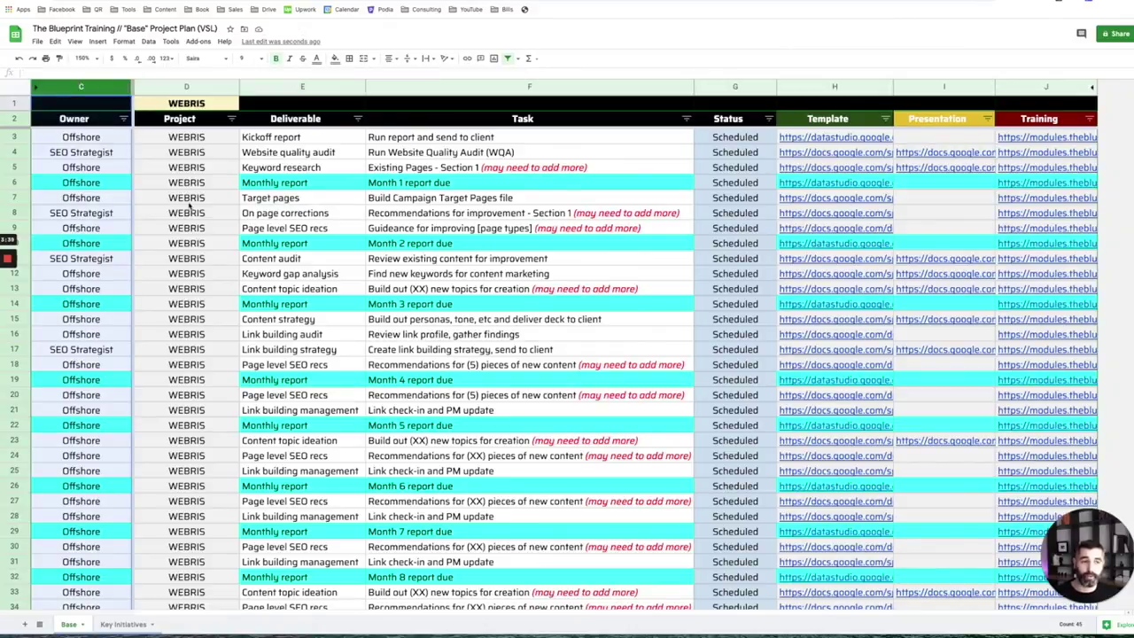
{"action": "left_click_drag", "start_coordinate": [84, 139], "coordinate": [86, 151]}
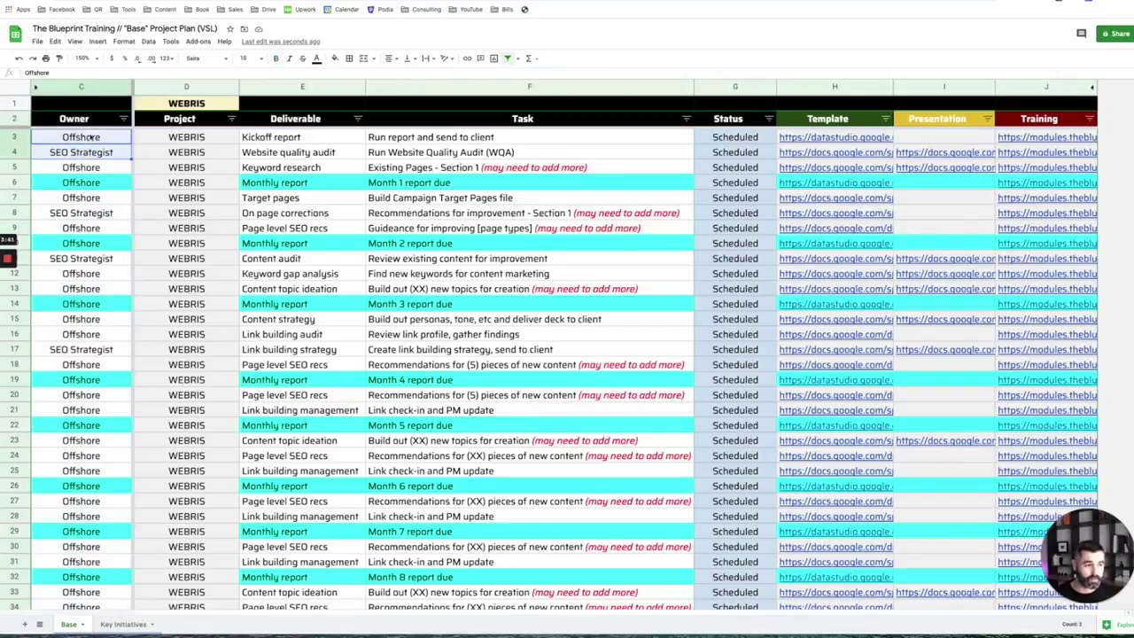
{"action": "right_click", "coordinate": [93, 81]}
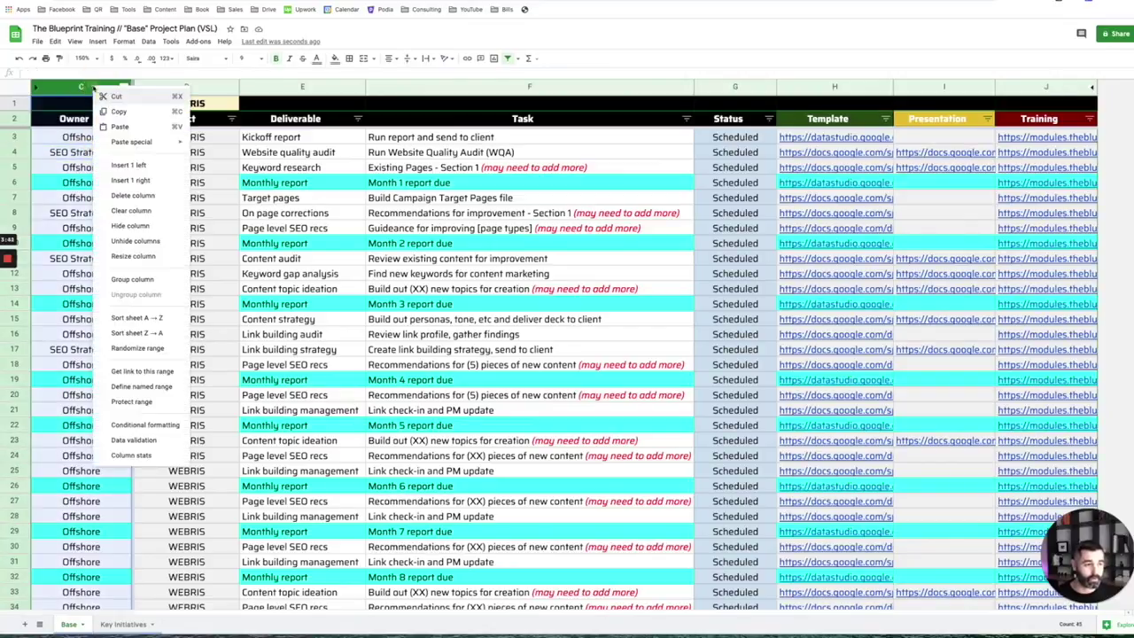
{"action": "left_click", "coordinate": [139, 227]}
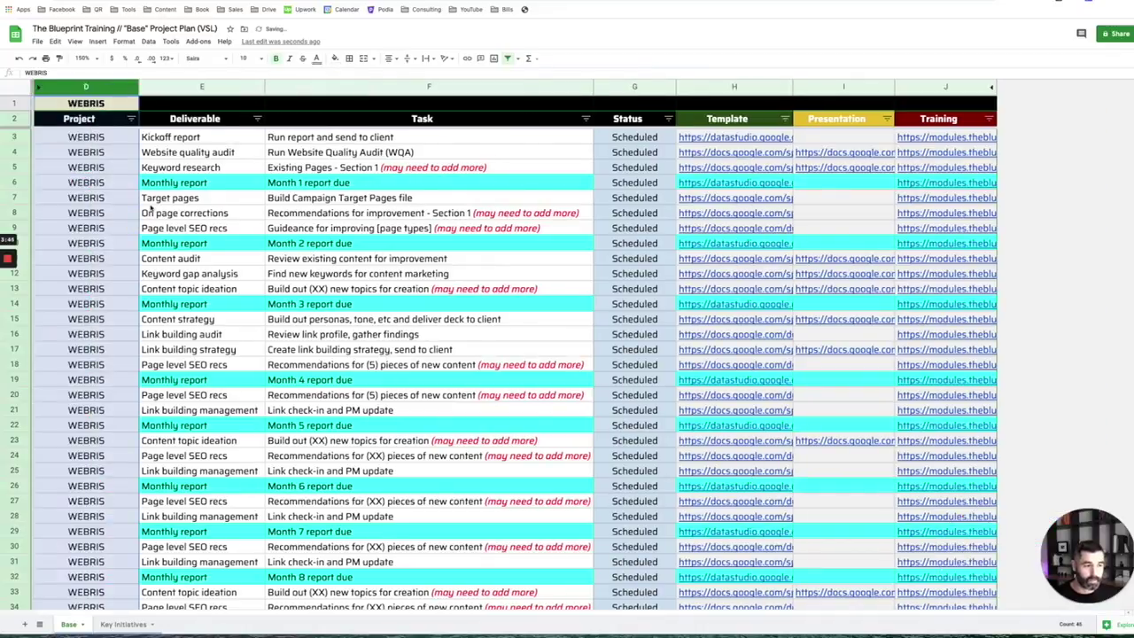
{"action": "left_click", "coordinate": [181, 168]}
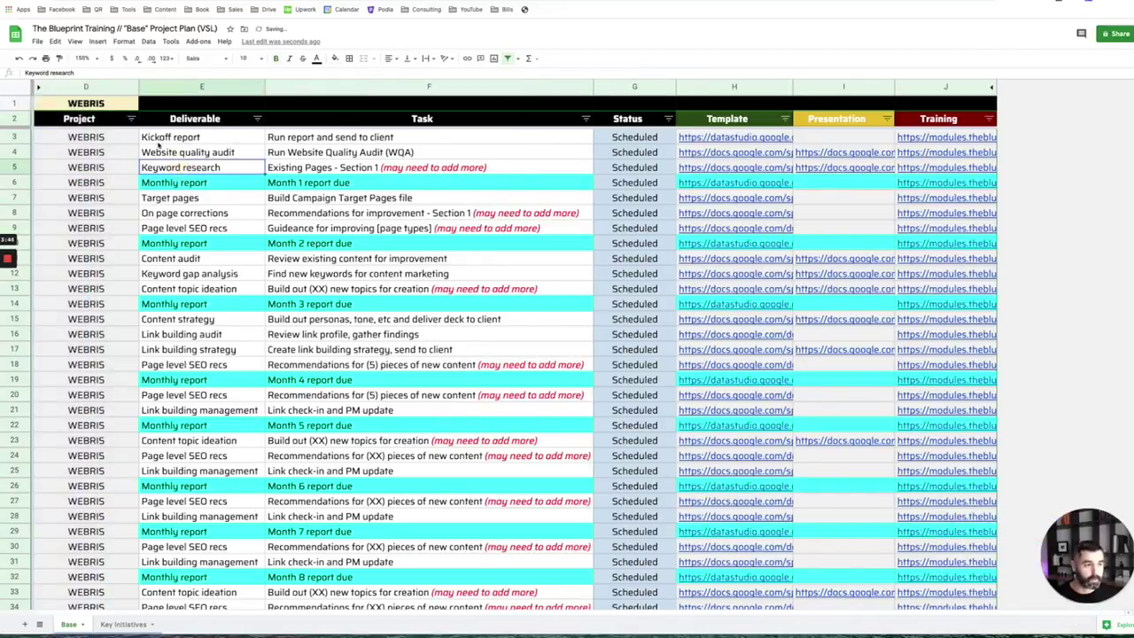
- Try "temaplted" as the project name in cell D1 and undo the entry
{"action": "left_click", "coordinate": [88, 104]}
{"action": "type", "text": "temaplted"}
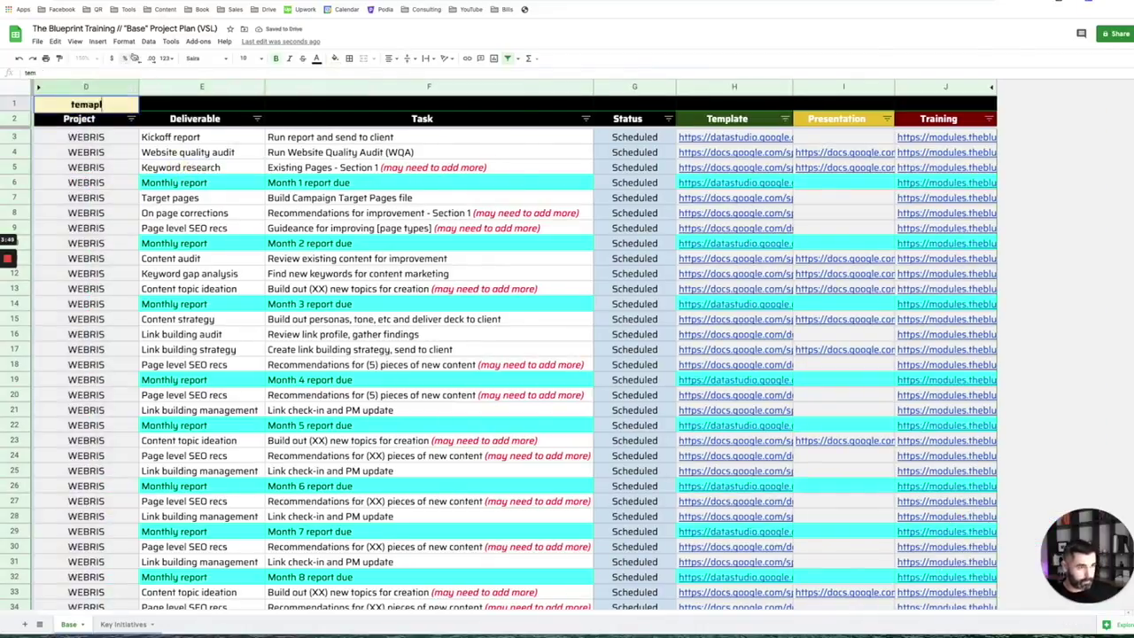
{"action": "key", "text": "Return"}
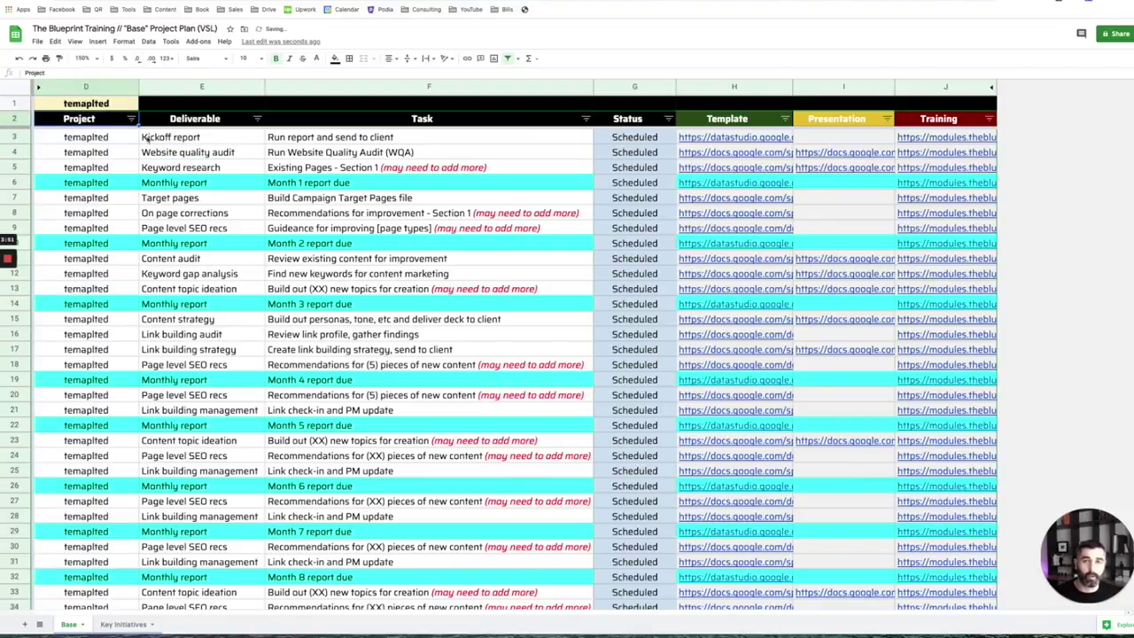
{"action": "key", "text": "ctrl+z"}
- Hide the Project column in the project plan
{"action": "right_click", "coordinate": [98, 86]}
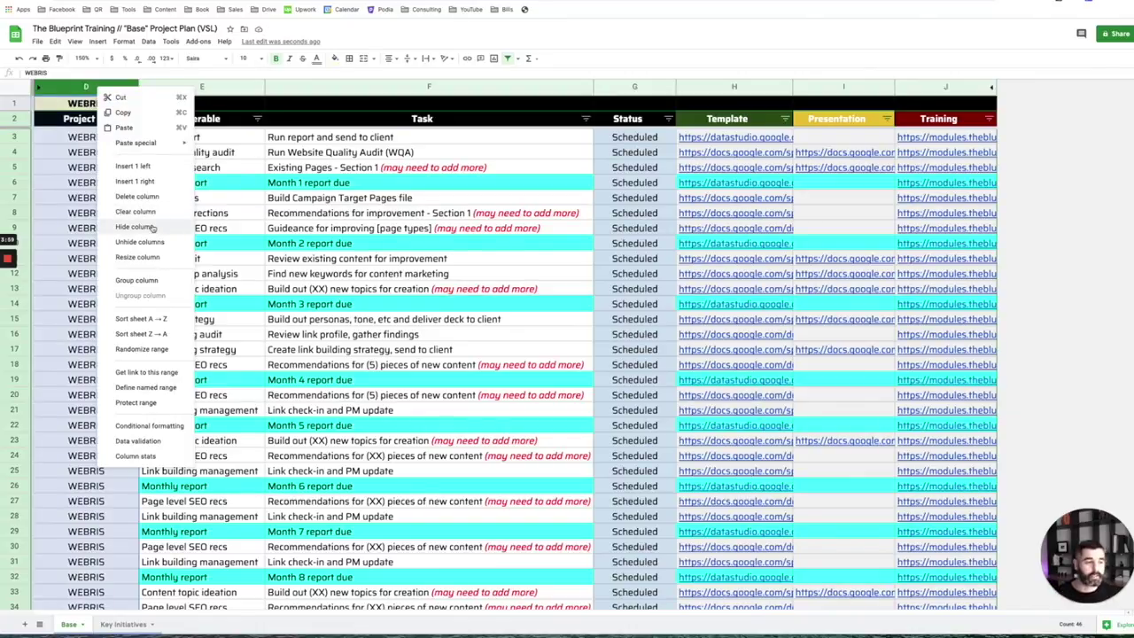
{"action": "left_click", "coordinate": [153, 227]}
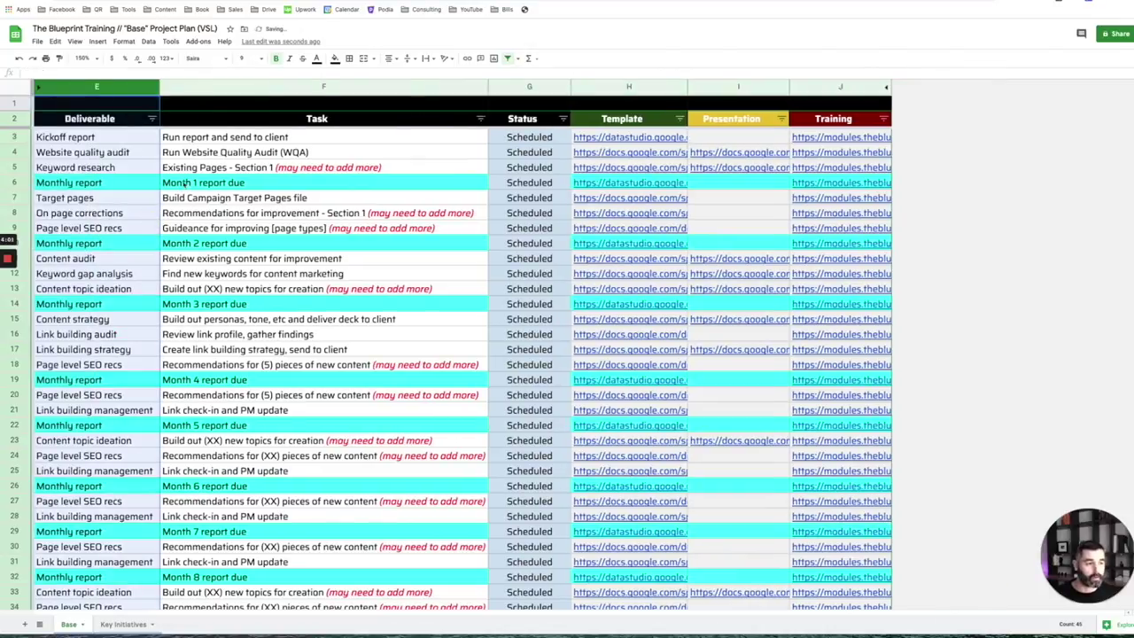
{"action": "left_click", "coordinate": [188, 168]}
- Examine the Deliverable and Task columns, including the Website quality audit entry
{"action": "left_click", "coordinate": [279, 121]}
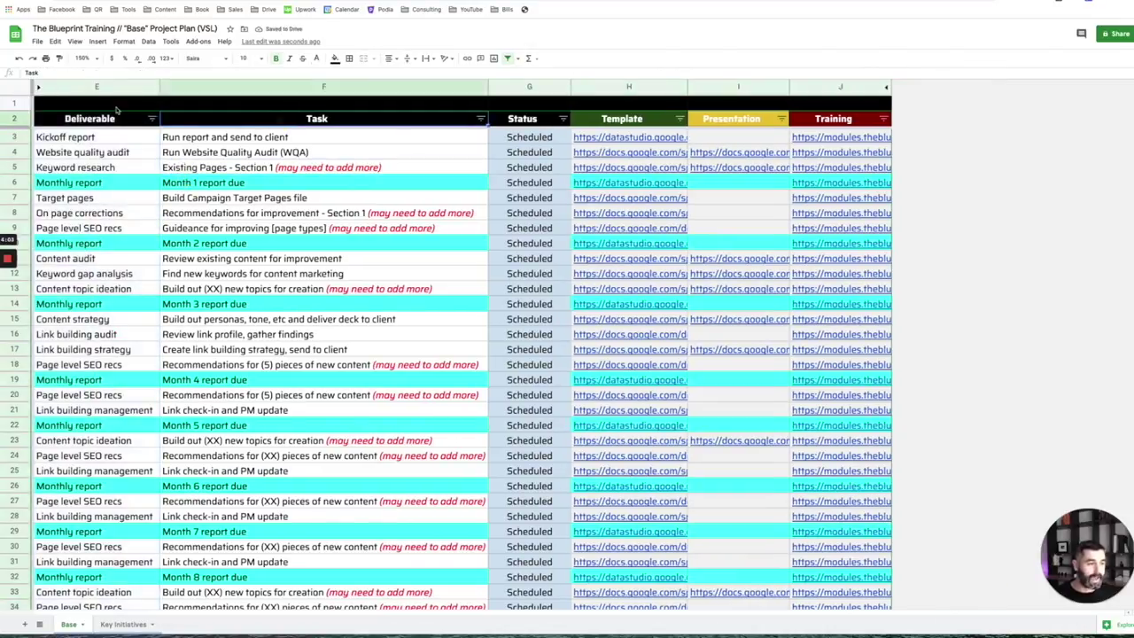
{"action": "left_click", "coordinate": [117, 120]}
{"action": "left_click", "coordinate": [254, 126]}
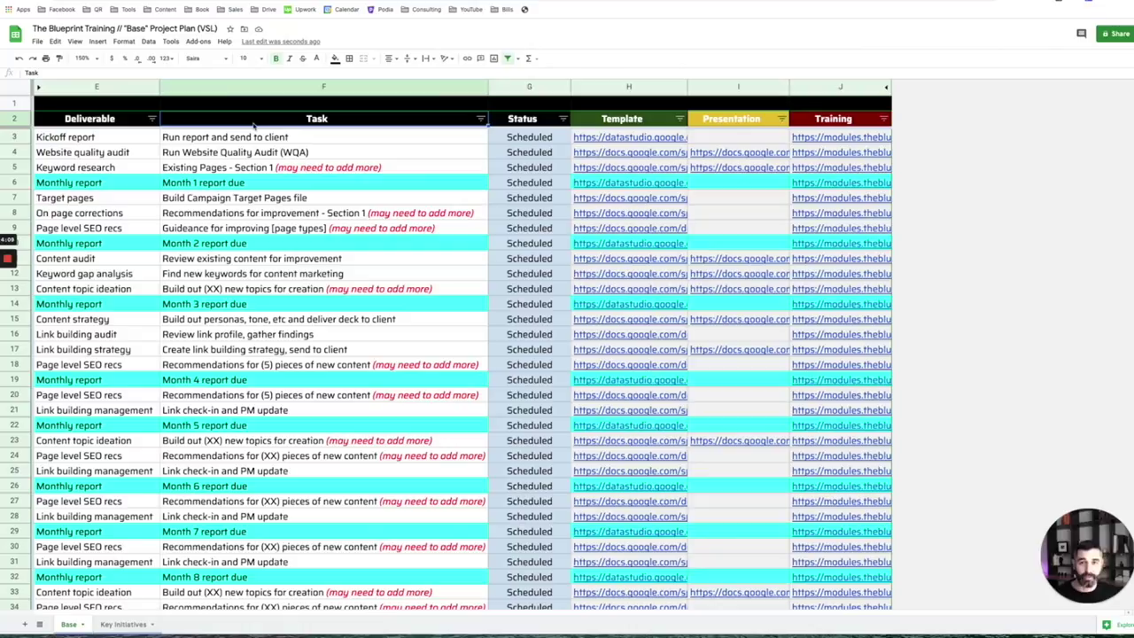
{"action": "left_click", "coordinate": [53, 150]}
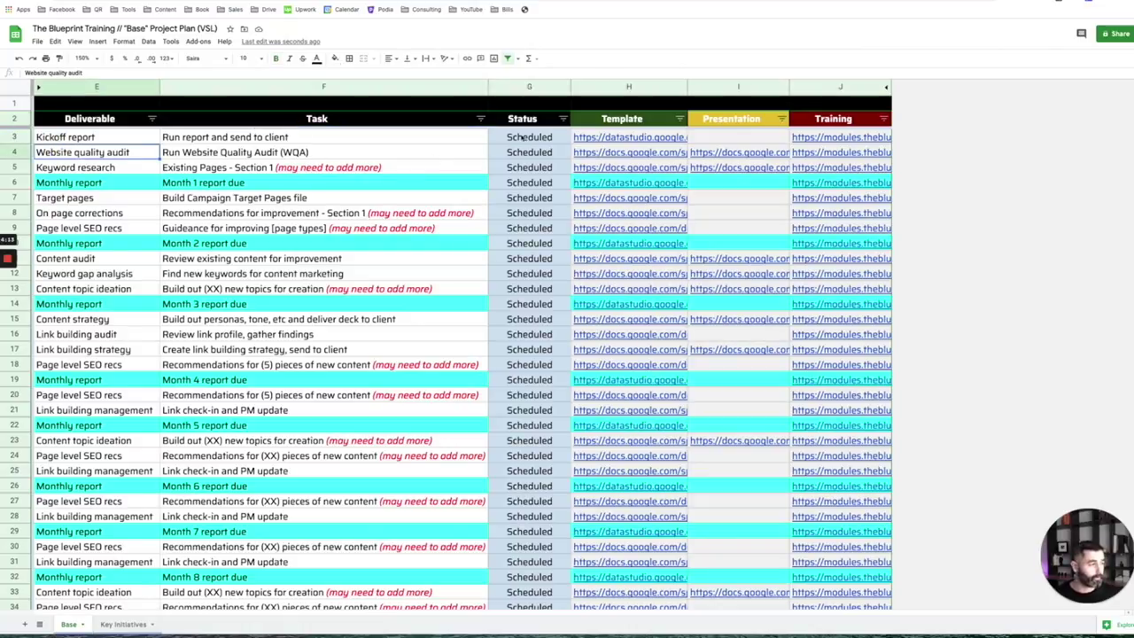
- Examine the Template and Presentation columns, including the template link for the Kickoff report
{"action": "left_click_drag", "start_coordinate": [629, 87], "coordinate": [816, 106]}
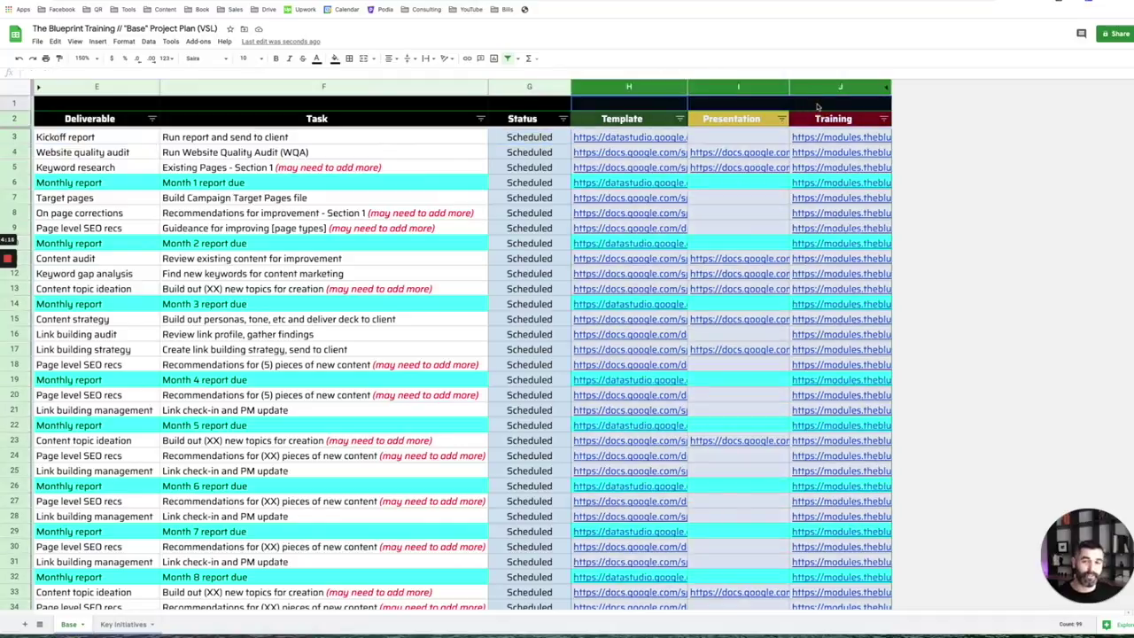
{"action": "left_click", "coordinate": [640, 124]}
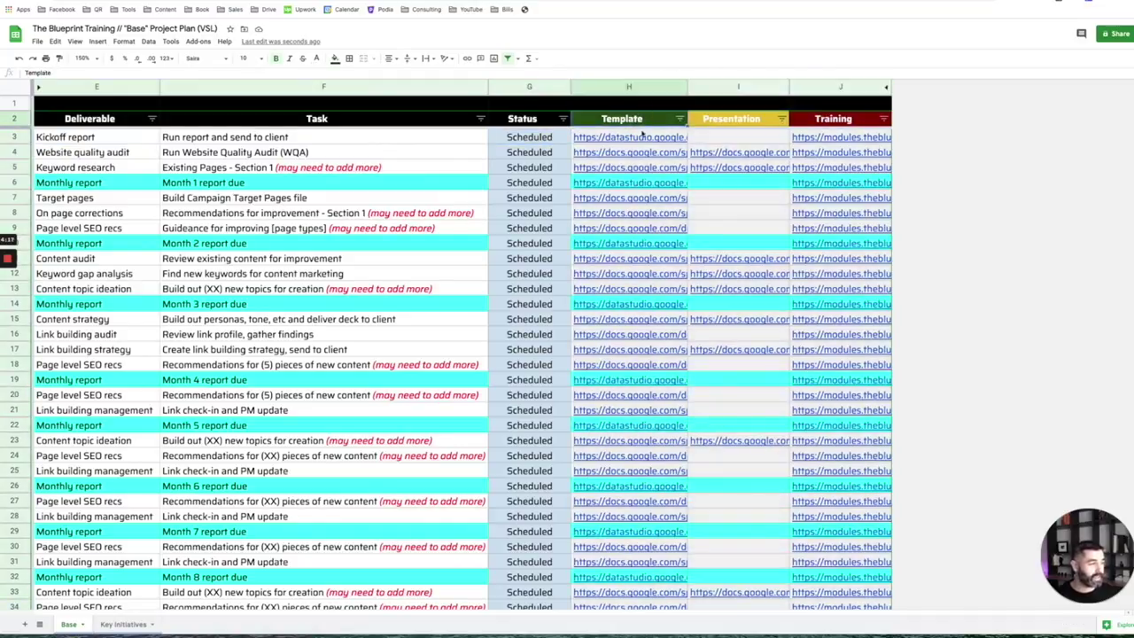
{"action": "left_click", "coordinate": [644, 142]}
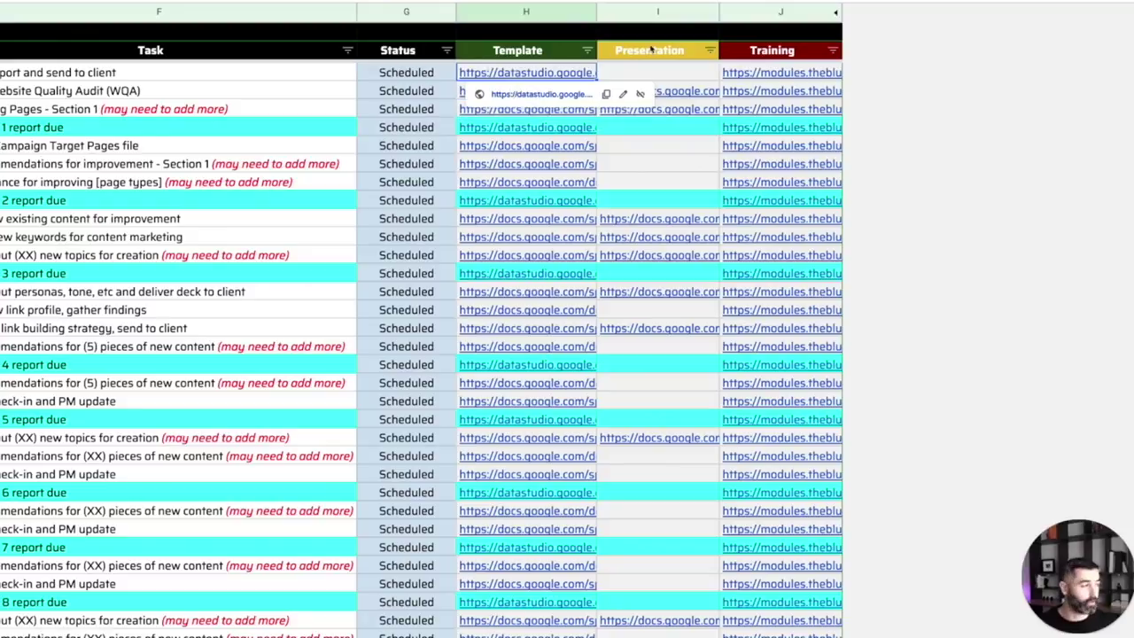
{"action": "left_click", "coordinate": [651, 12]}
{"action": "left_click", "coordinate": [650, 72]}
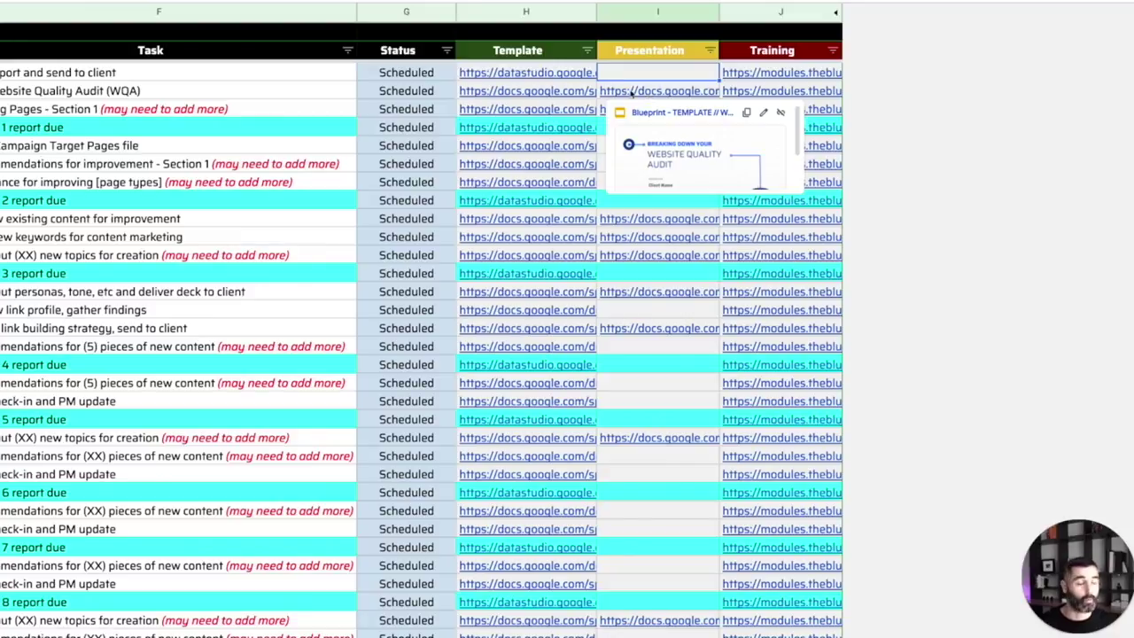
- Open the Kickoff report's link from the Training column and close the training module page again
{"action": "left_click", "coordinate": [782, 13]}
{"action": "left_click", "coordinate": [776, 76]}
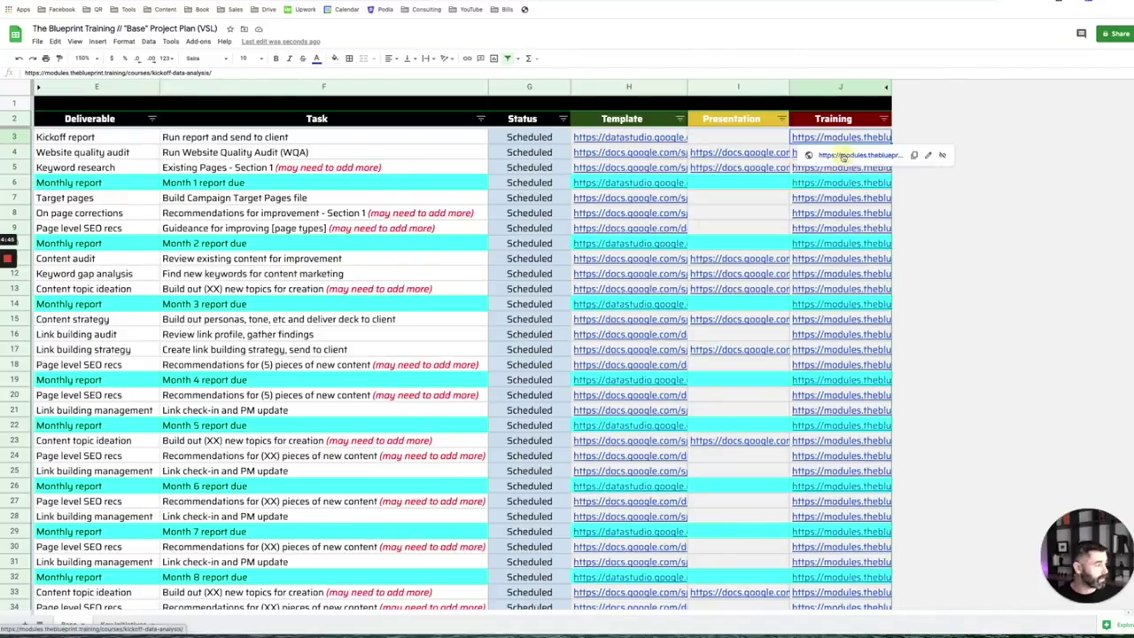
{"action": "left_click", "coordinate": [802, 94]}
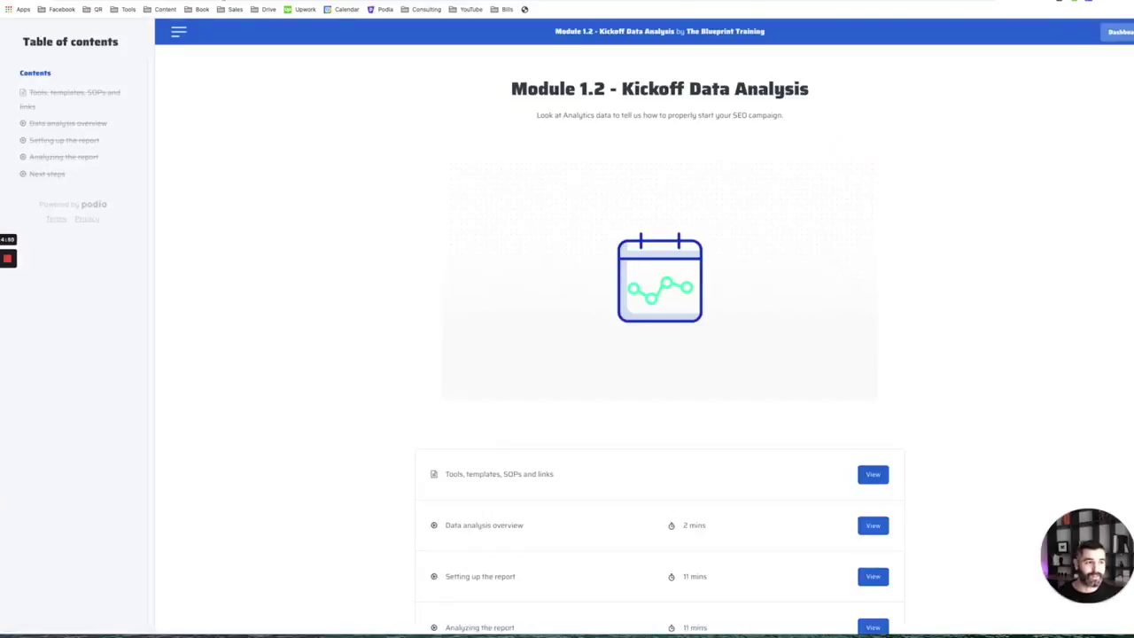
{"action": "key", "text": "ctrl+w"}
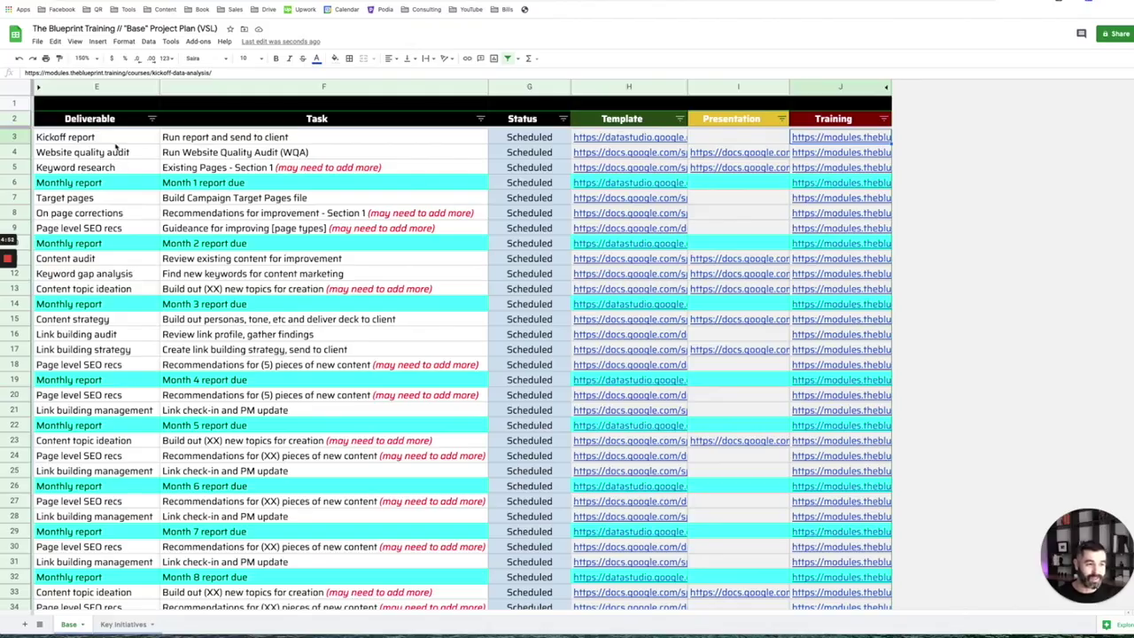
- Check the Kickoff report's resource cells, reopen its training module, view the Data analysis overview lesson and return to the plan
{"action": "left_click", "coordinate": [645, 137]}
{"action": "left_click", "coordinate": [713, 139]}
{"action": "left_click", "coordinate": [850, 142]}
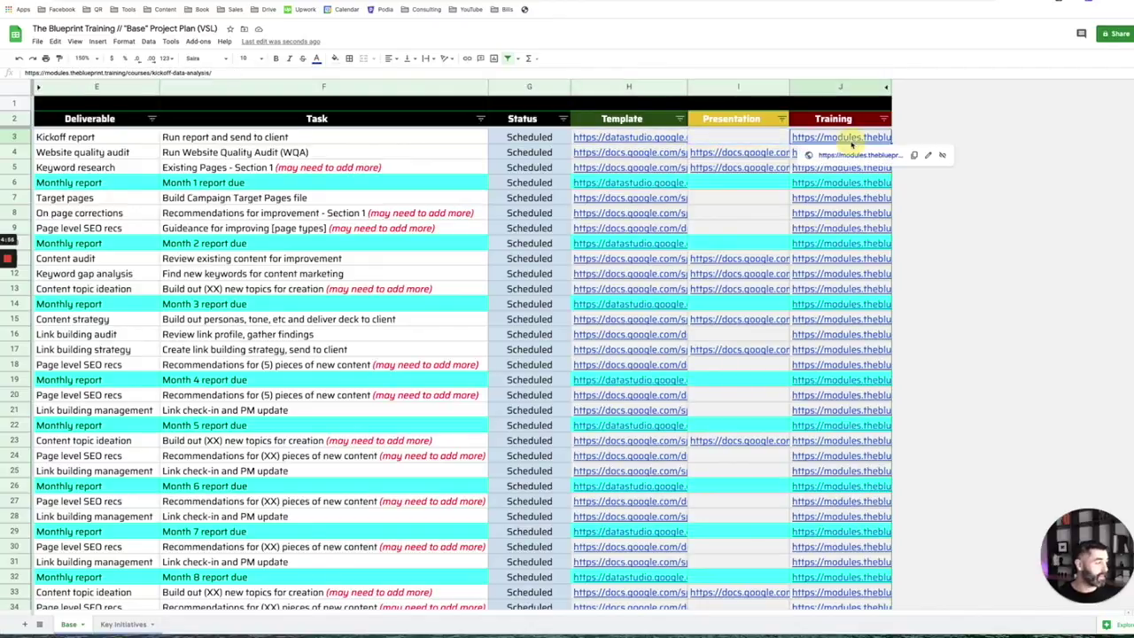
{"action": "left_click", "coordinate": [837, 155]}
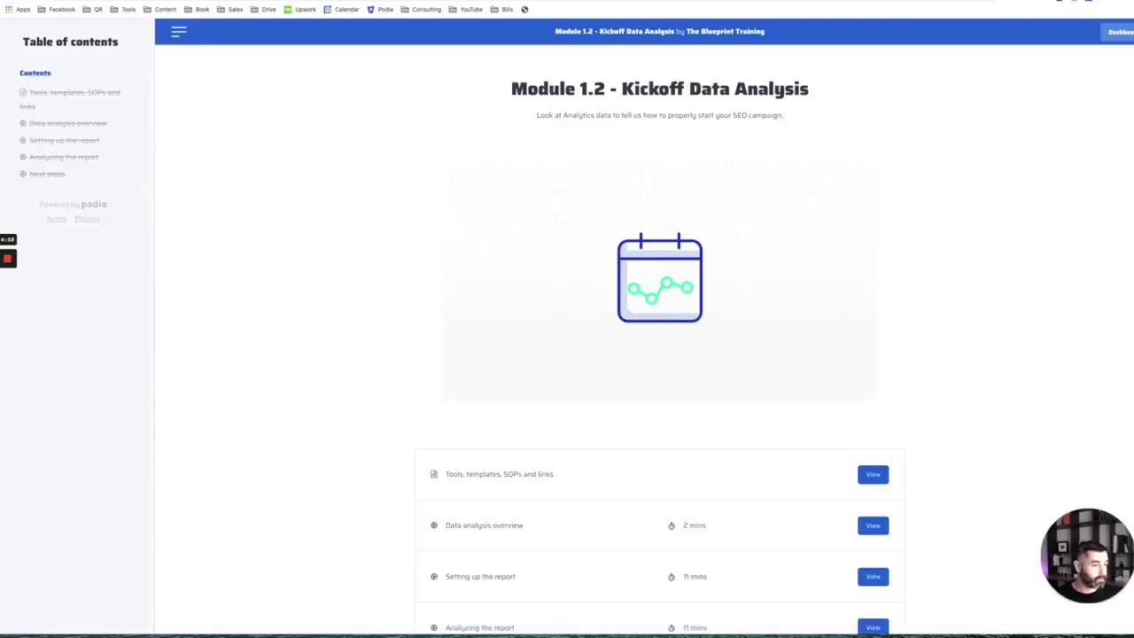
{"action": "scroll", "coordinate": [437, 372], "scroll_direction": "down", "scroll_amount": 2}
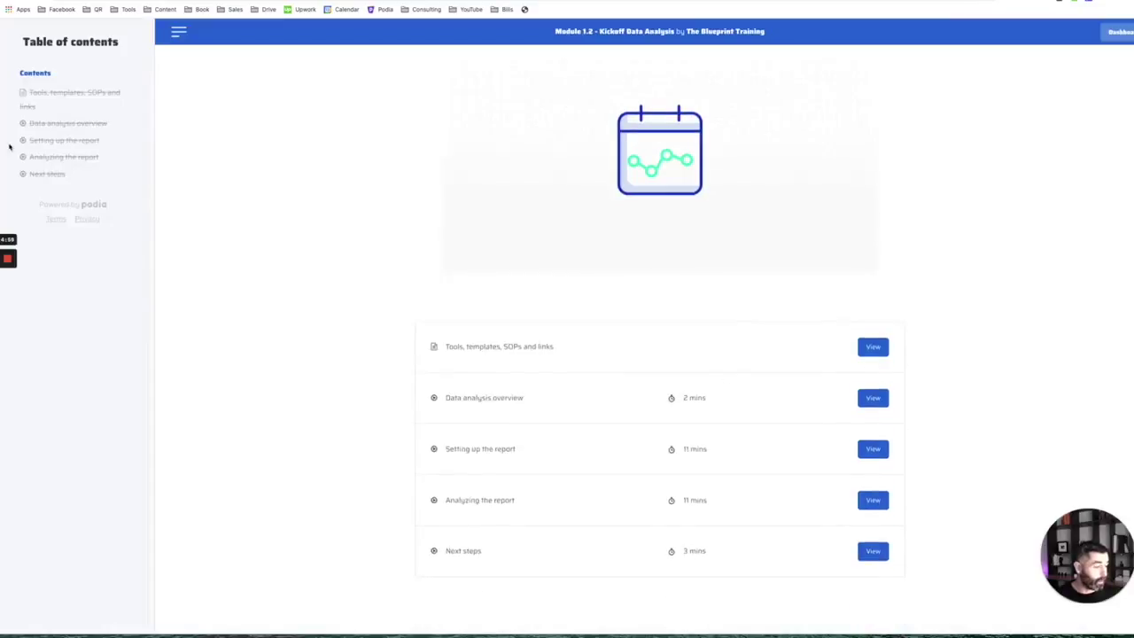
{"action": "left_click", "coordinate": [95, 95]}
{"action": "left_click", "coordinate": [89, 123]}
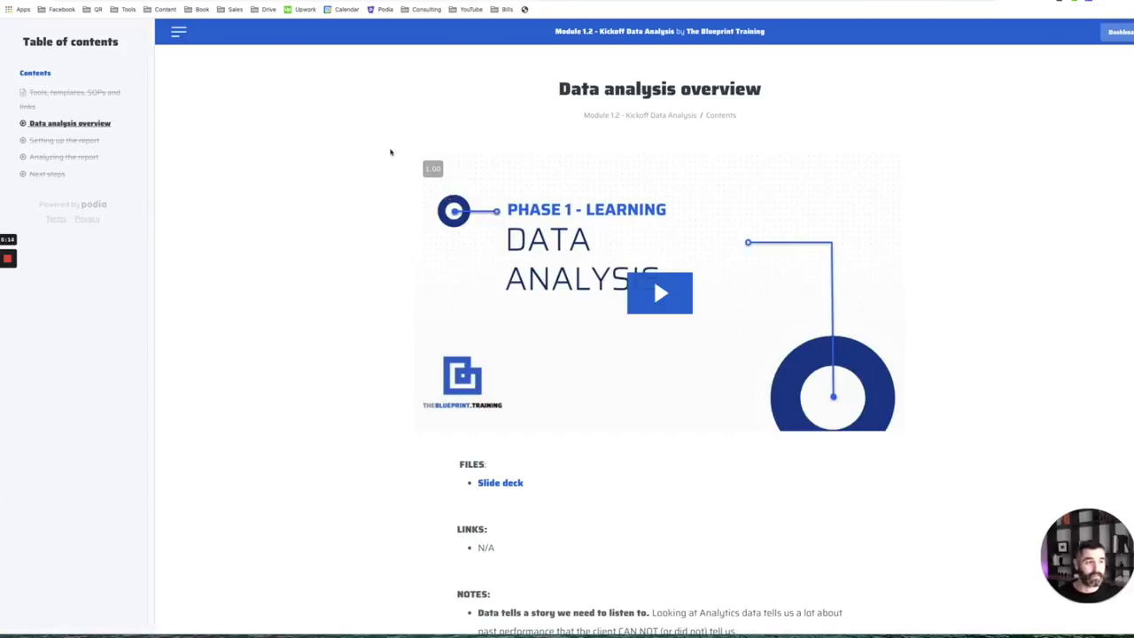
{"action": "key", "text": "super+w"}
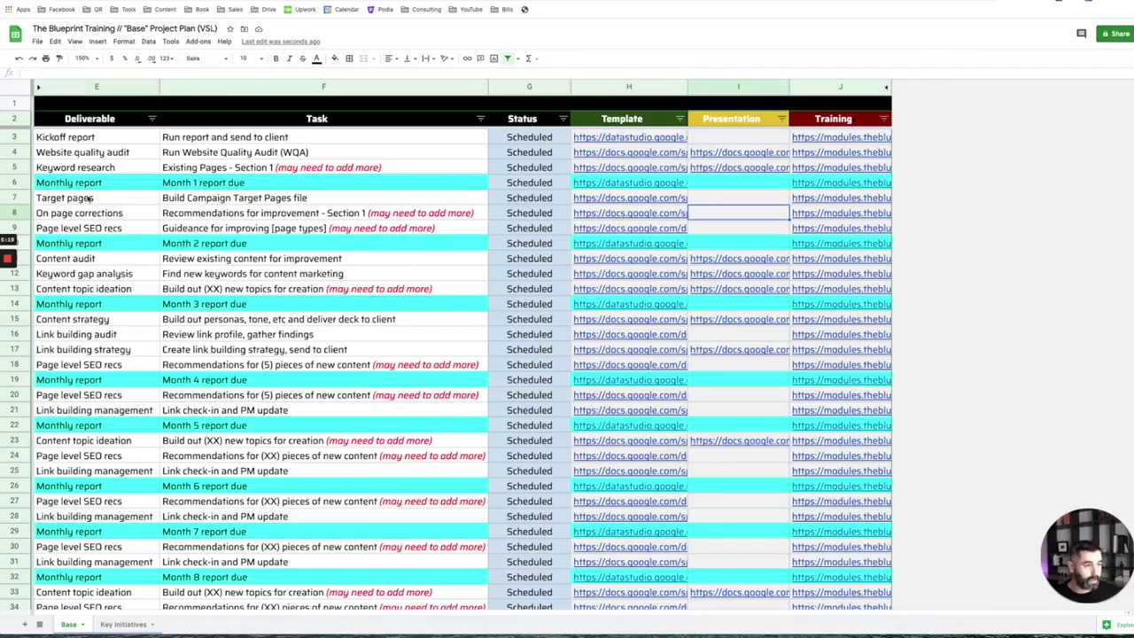
- Hide rows 7 through 46 so the plan lists only the first month's deliverables
{"action": "left_click", "coordinate": [89, 199]}
{"action": "left_click", "coordinate": [89, 138]}
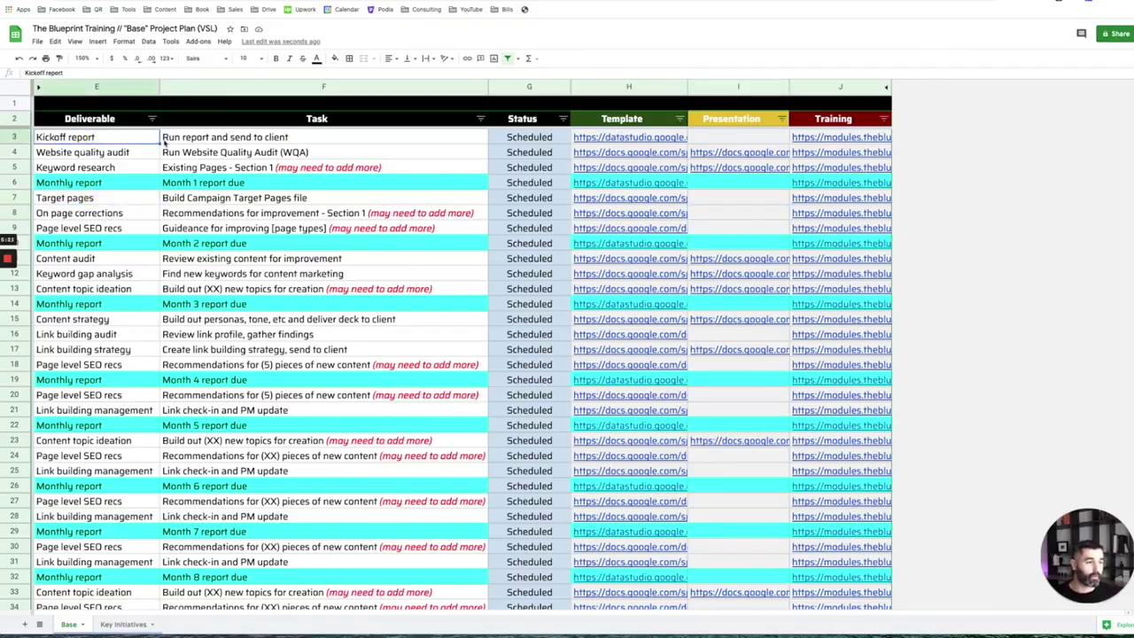
{"action": "left_click", "coordinate": [12, 198]}
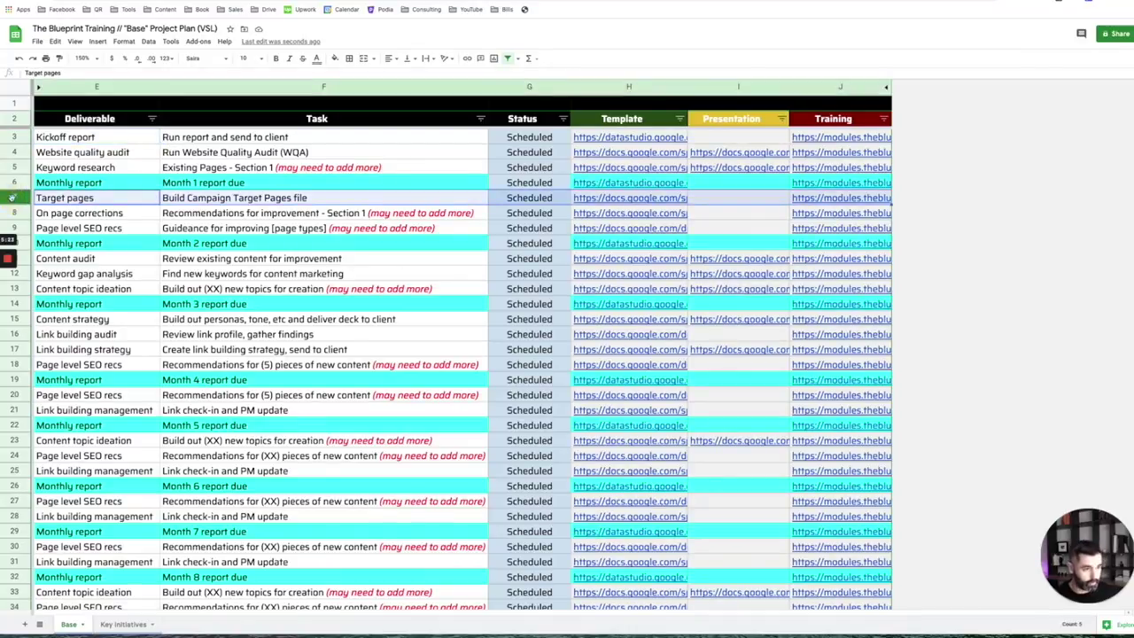
{"action": "key", "text": "ctrl+shift+Down"}
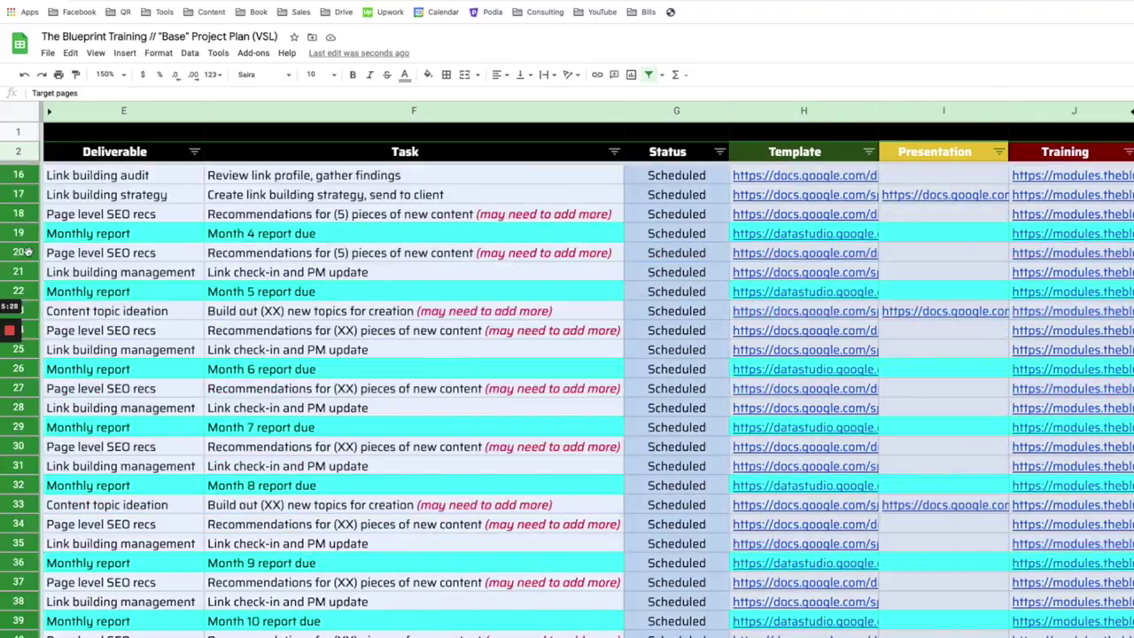
{"action": "right_click", "coordinate": [129, 198]}
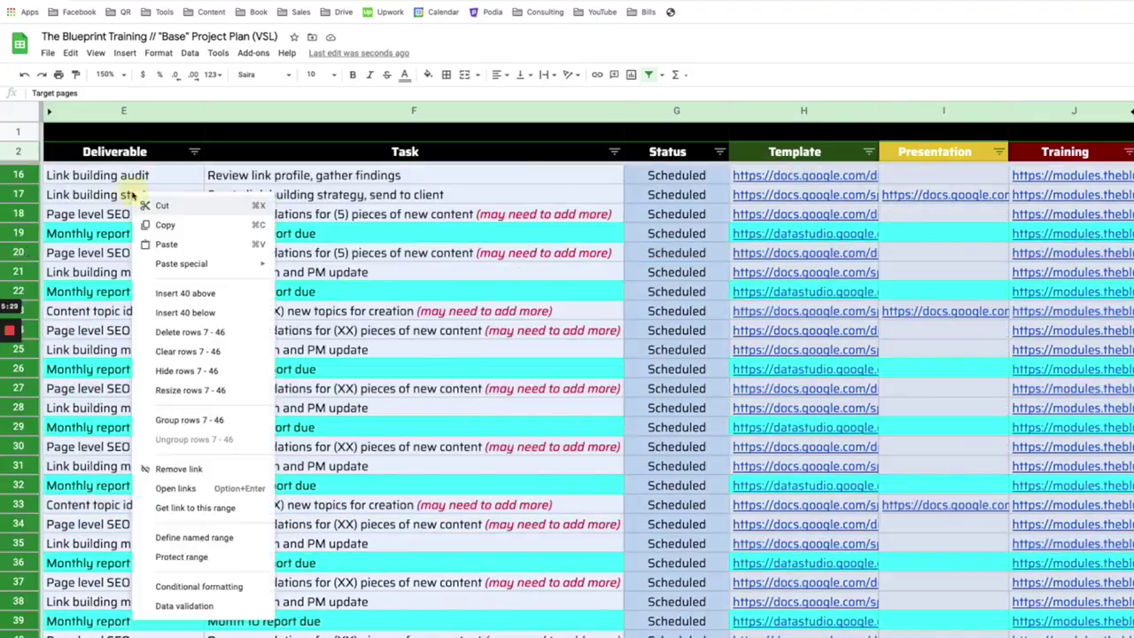
{"action": "left_click", "coordinate": [190, 372]}
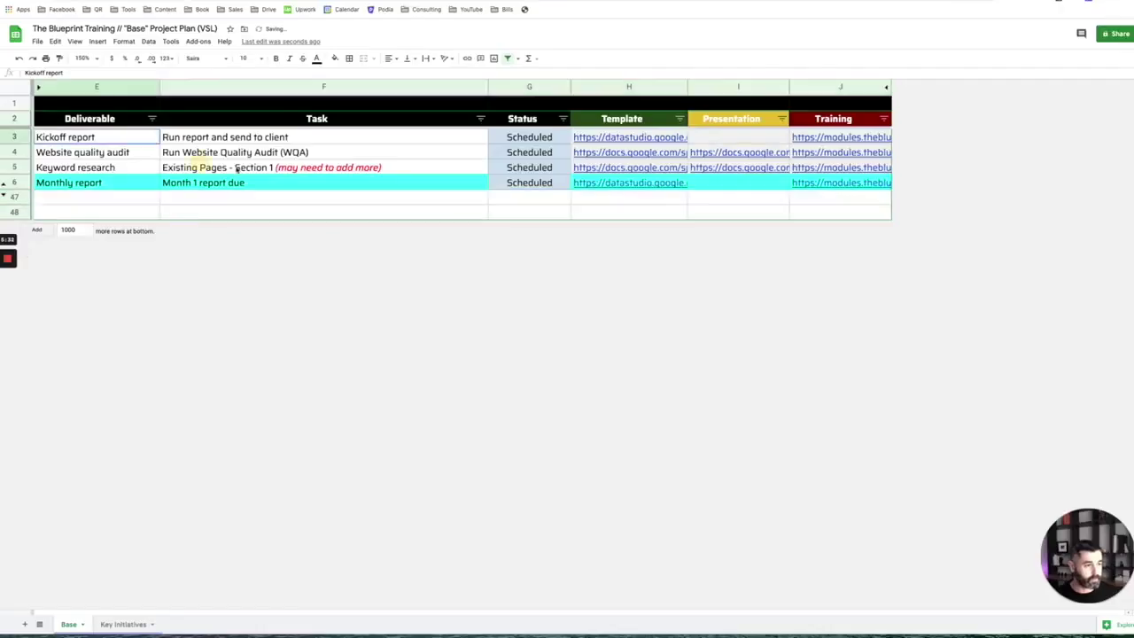
- Examine the first month's Kickoff report, Website quality audit and Keyword research entries with their tasks
{"action": "left_click_drag", "start_coordinate": [236, 169], "coordinate": [542, 181]}
{"action": "left_click", "coordinate": [359, 151]}
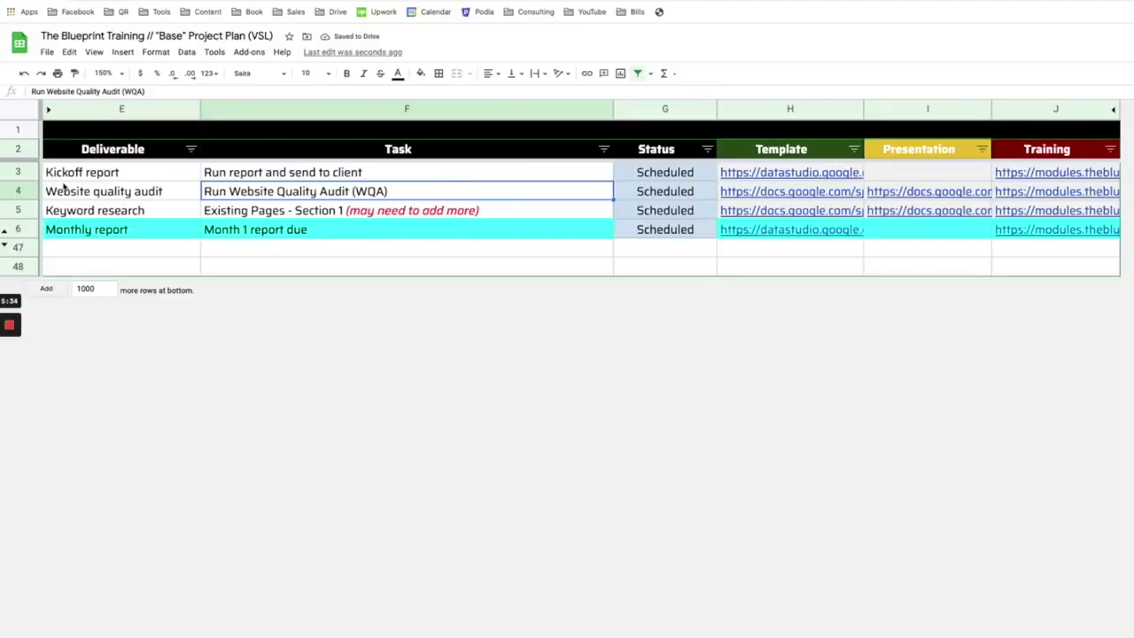
{"action": "left_click", "coordinate": [68, 173]}
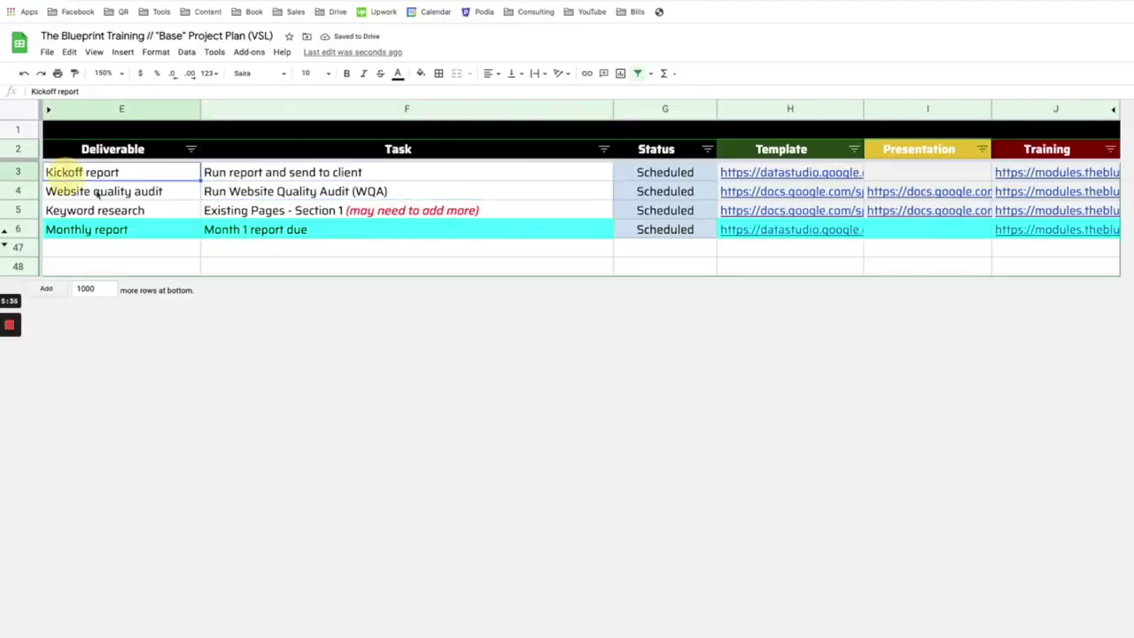
{"action": "left_click", "coordinate": [158, 194]}
{"action": "left_click", "coordinate": [155, 212]}
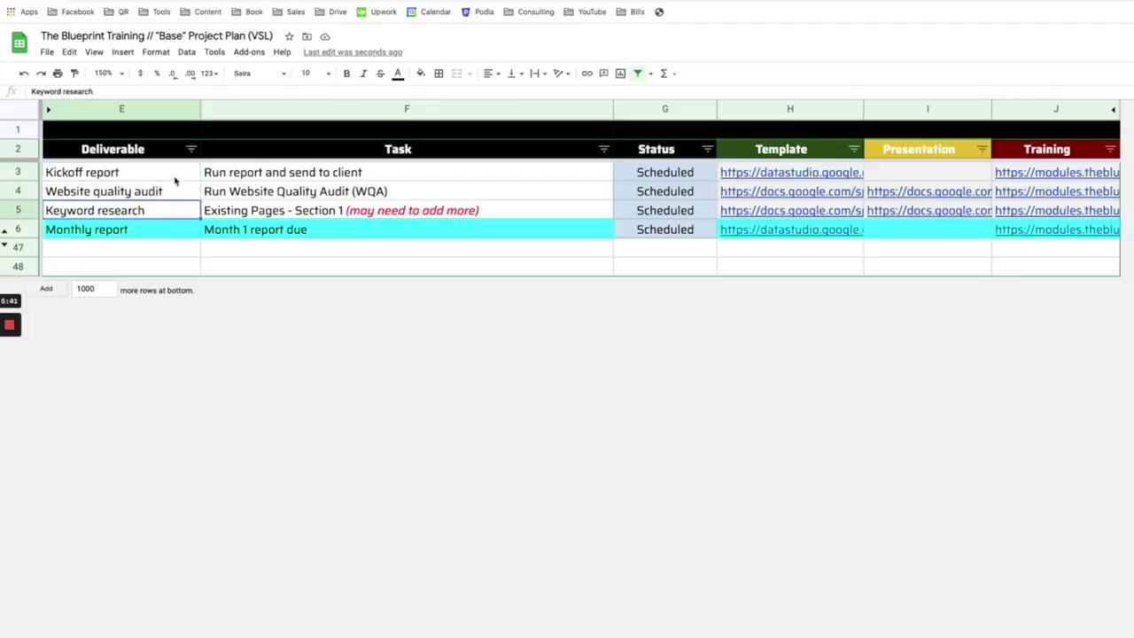
{"action": "left_click_drag", "start_coordinate": [248, 176], "coordinate": [252, 190]}
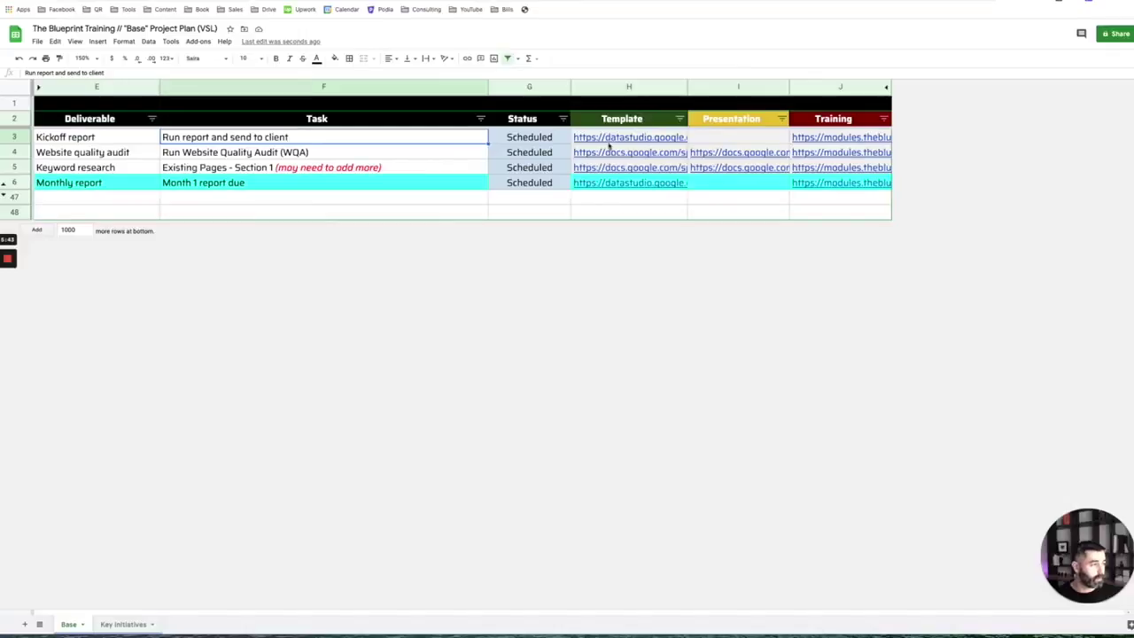
- Open the Kickoff report's template and examine its Site Performance Dashboard, Organic Traffic Trends, Best Organic Landing Pages and Query Breakdown pages
{"action": "left_click", "coordinate": [763, 173]}
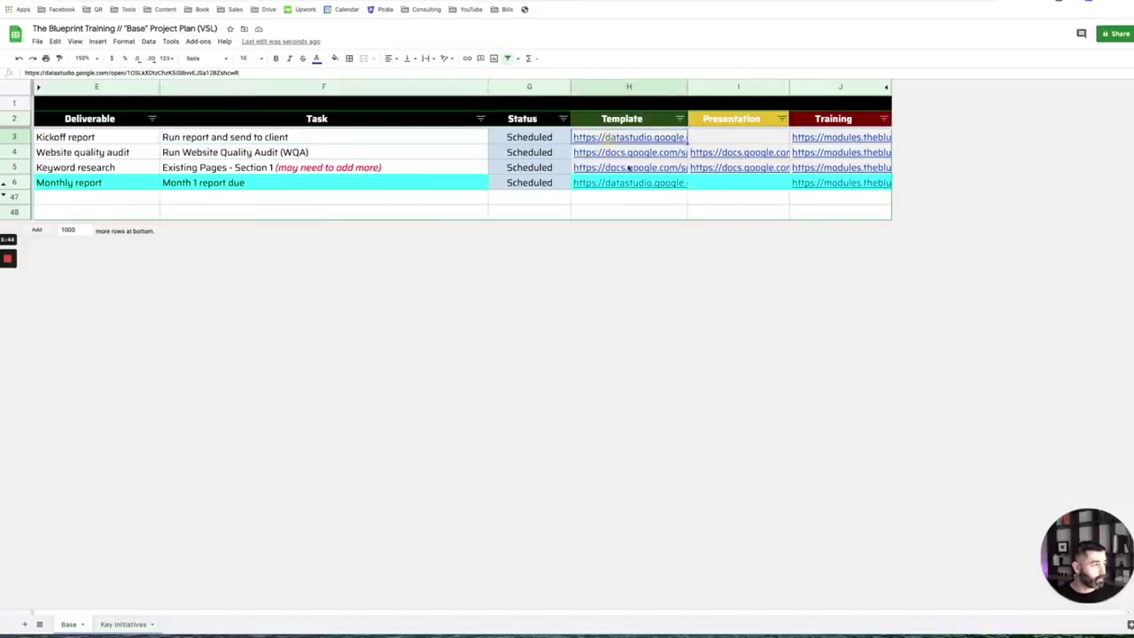
{"action": "left_click", "coordinate": [636, 156]}
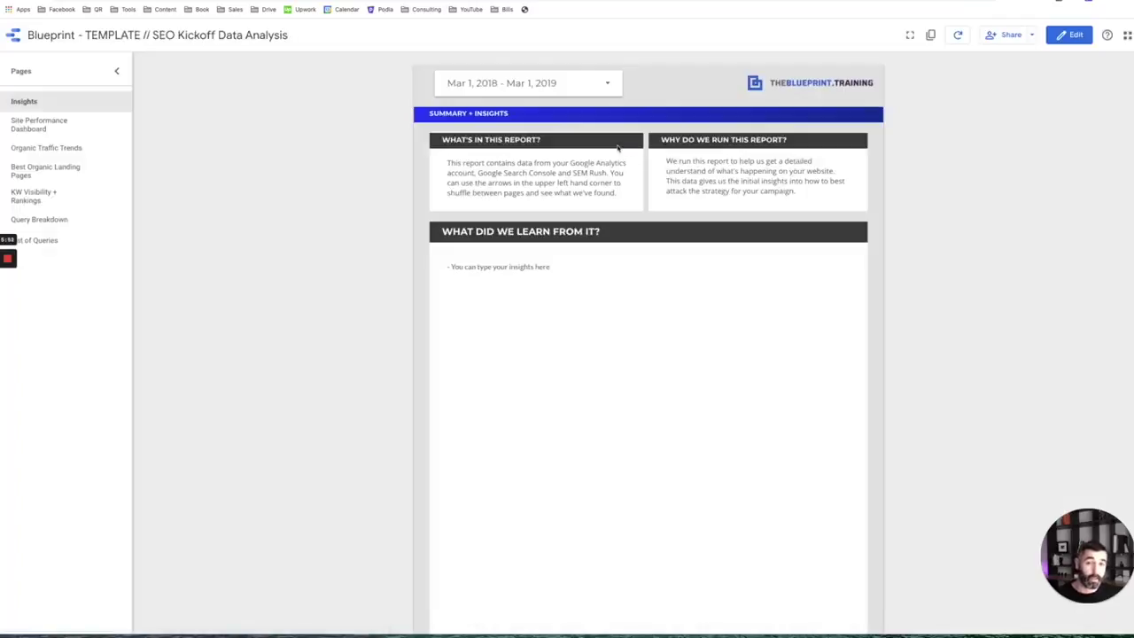
{"action": "left_click", "coordinate": [38, 135]}
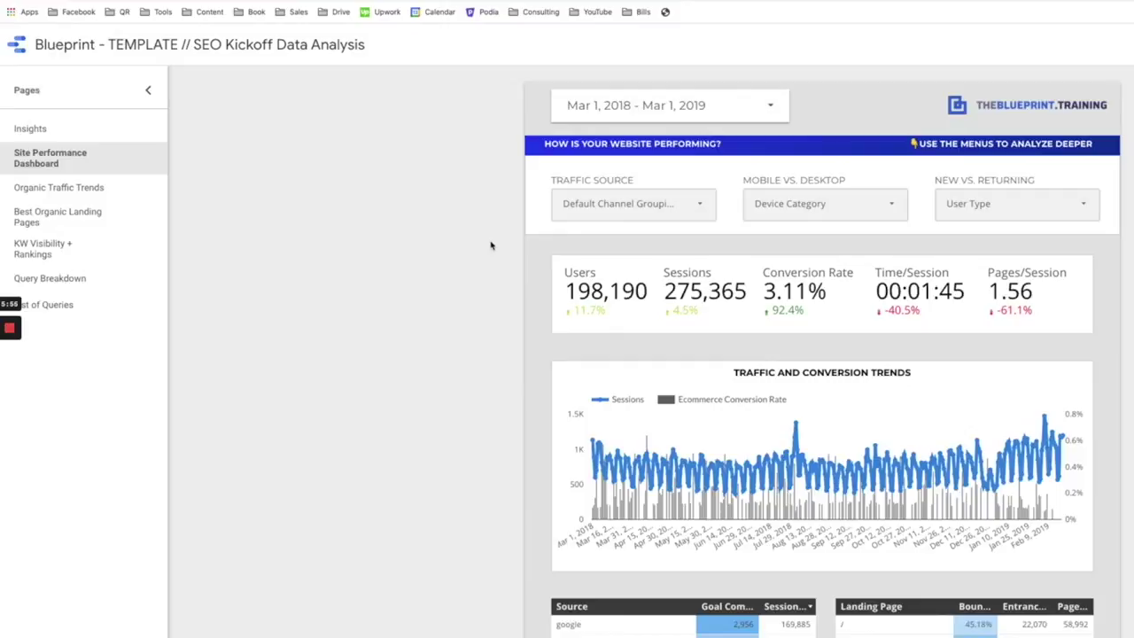
{"action": "scroll", "coordinate": [446, 270], "scroll_direction": "down", "scroll_amount": 1}
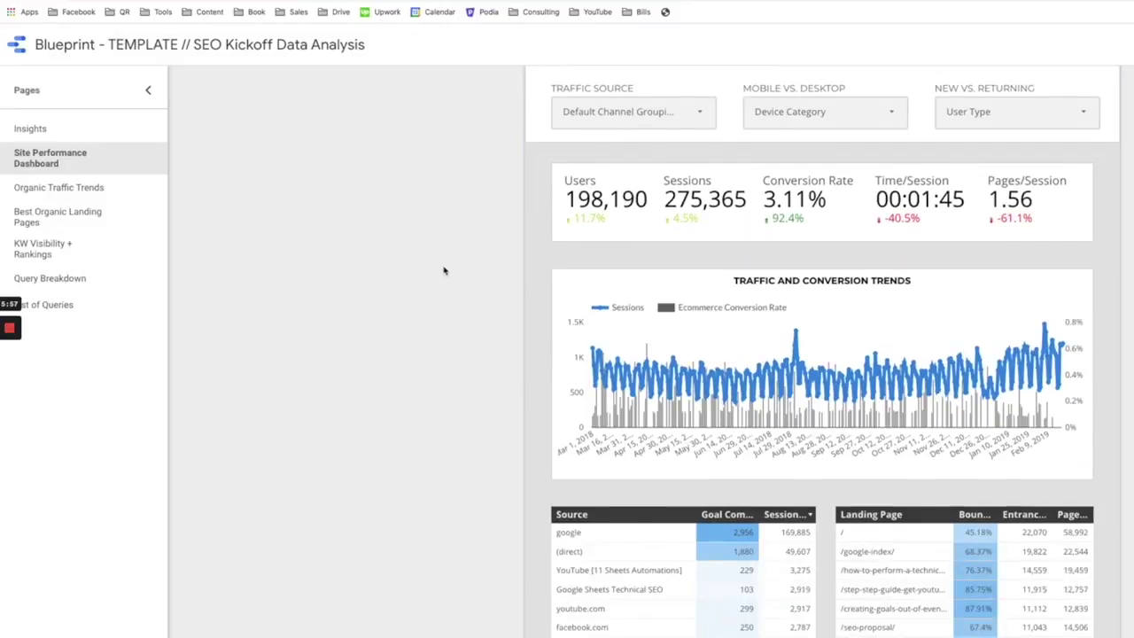
{"action": "left_click", "coordinate": [62, 187]}
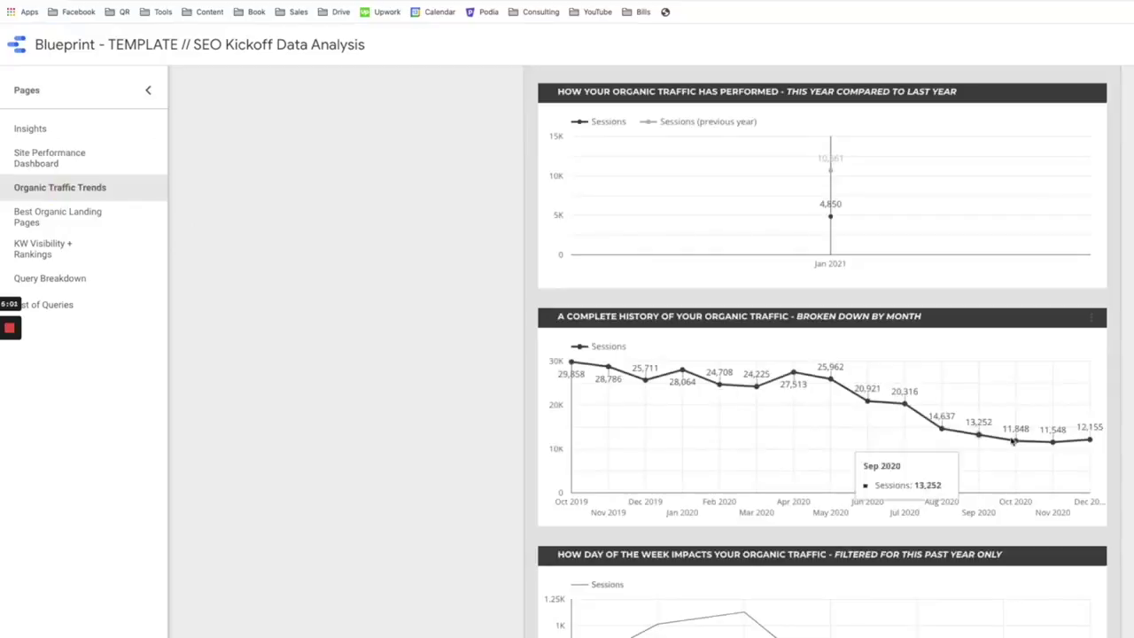
{"action": "left_click", "coordinate": [47, 223]}
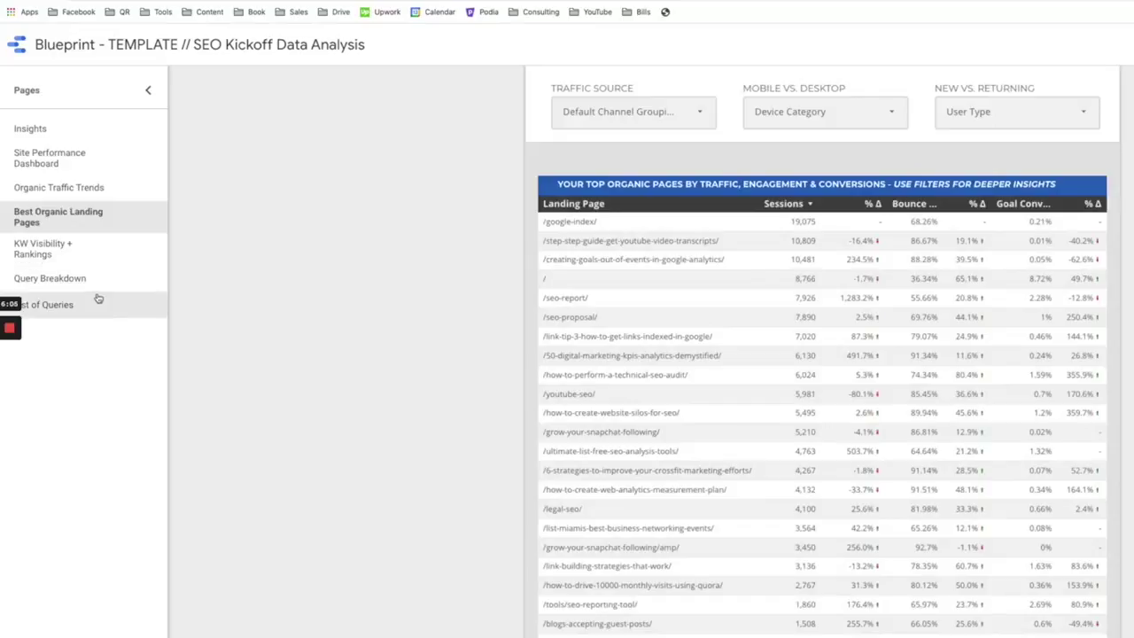
{"action": "left_click", "coordinate": [96, 278]}
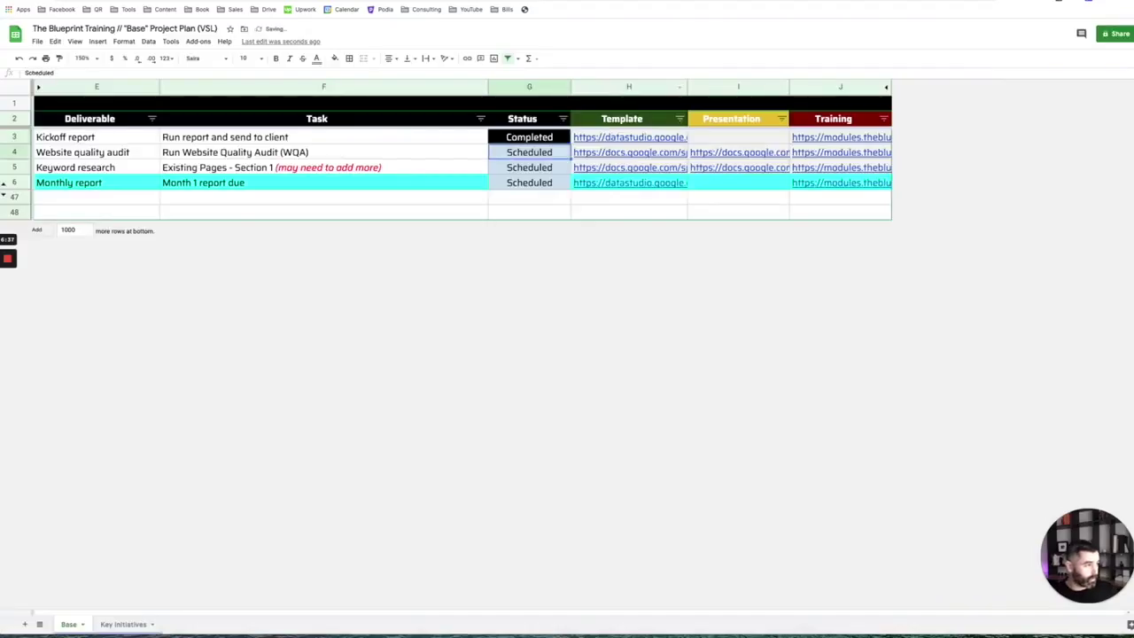
- Check the Website quality audit's task and status cells and open its template link
{"action": "left_click", "coordinate": [248, 152]}
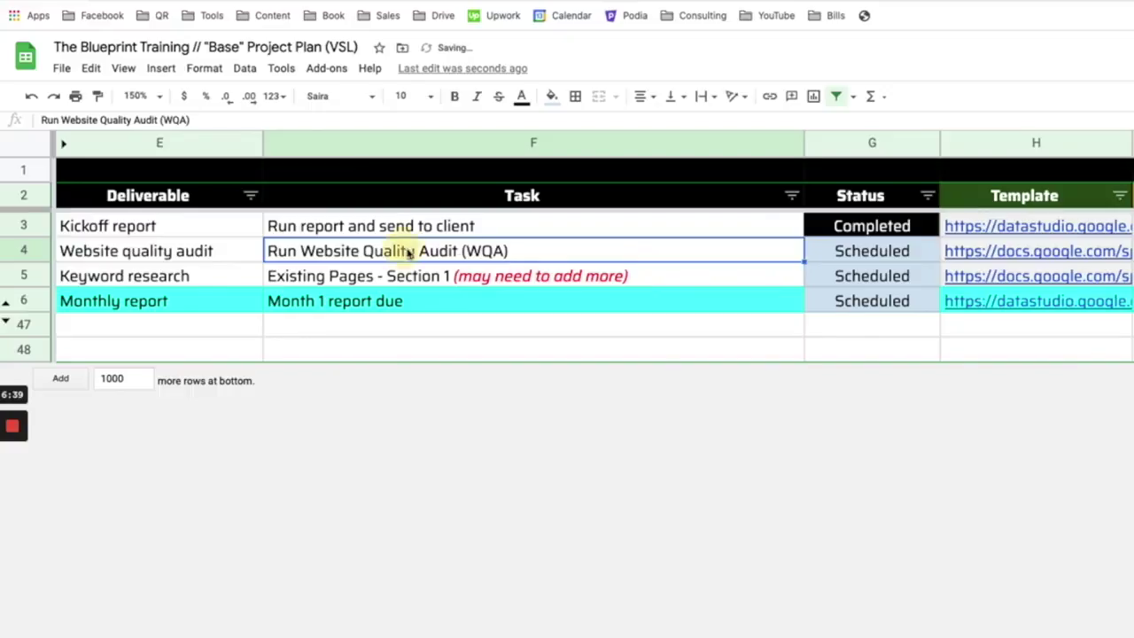
{"action": "left_click", "coordinate": [944, 276]}
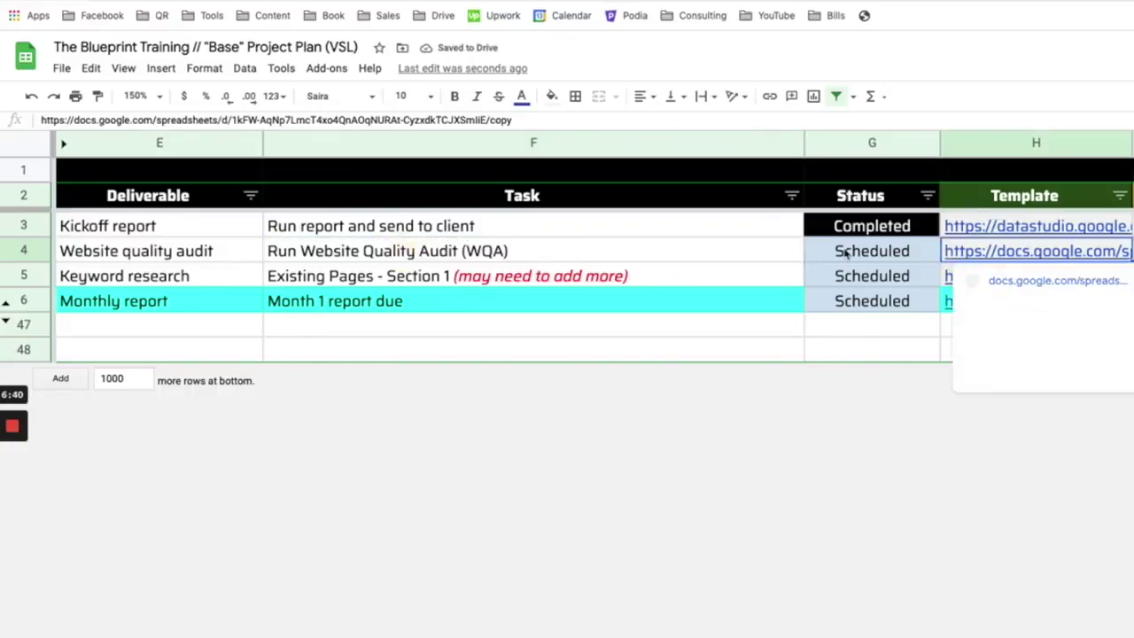
{"action": "left_click", "coordinate": [846, 254]}
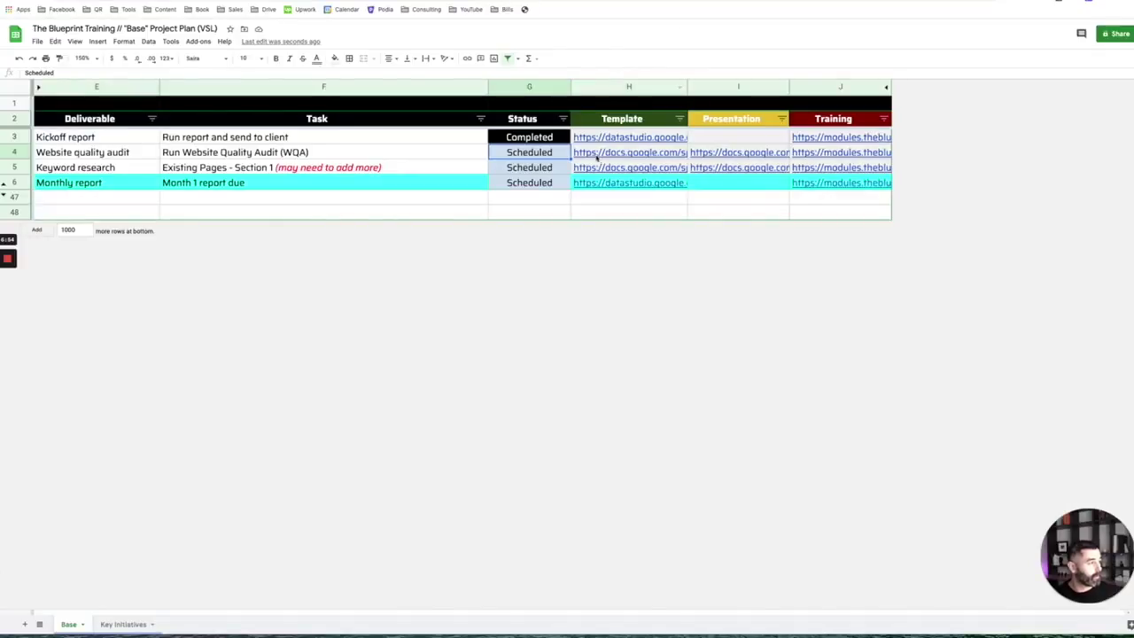
{"action": "left_click", "coordinate": [992, 256]}
{"action": "left_click", "coordinate": [1010, 288]}
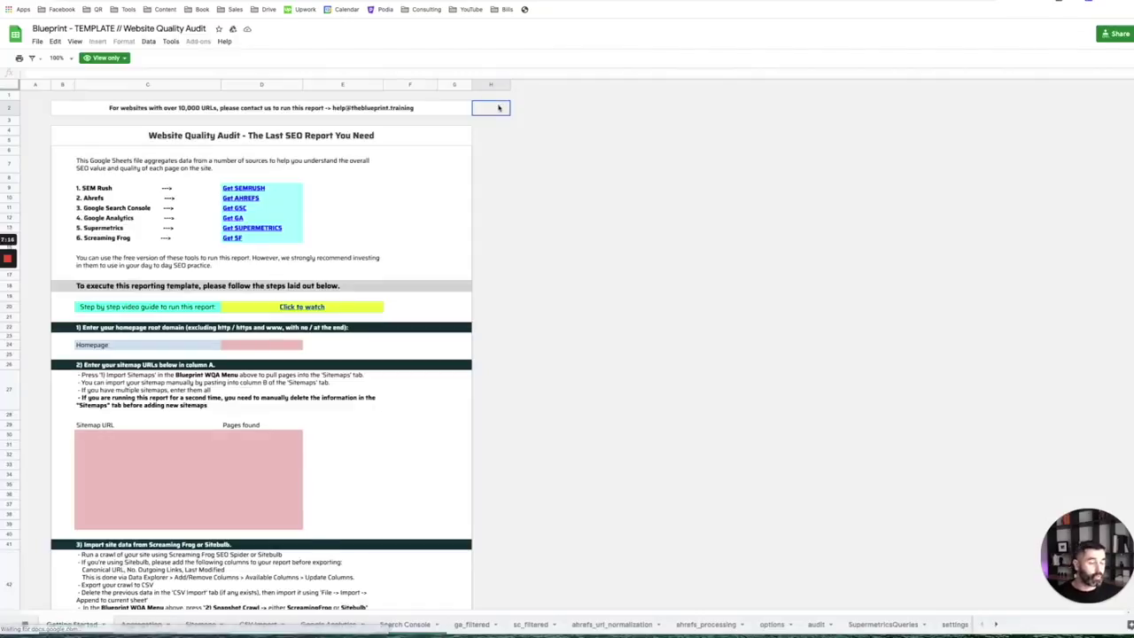
- Examine the Website Quality Audit template's list of data sources and its numbered setup instructions
{"action": "left_click", "coordinate": [105, 188]}
{"action": "left_click", "coordinate": [213, 446], "text": "shift"}
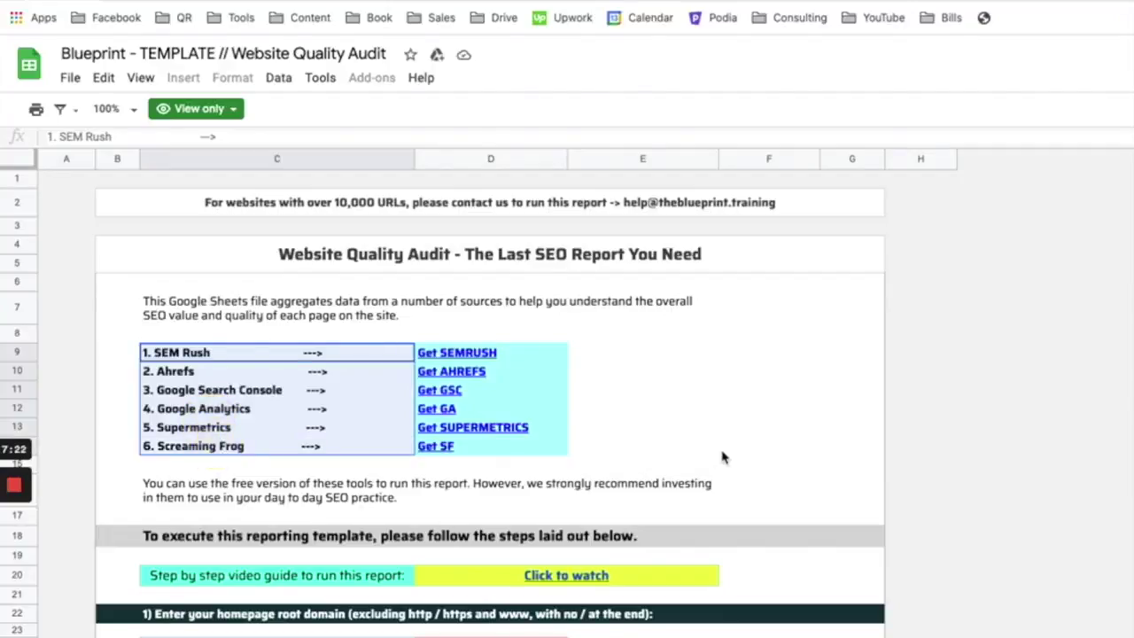
{"action": "scroll", "coordinate": [722, 457], "scroll_direction": "down", "scroll_amount": 9}
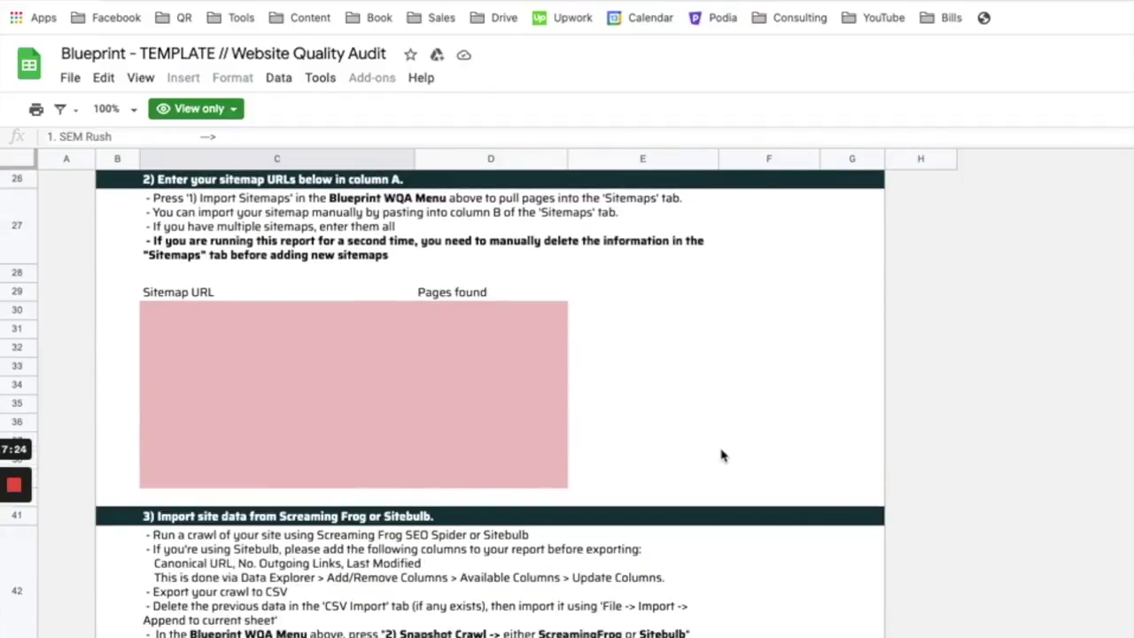
{"action": "scroll", "coordinate": [722, 455], "scroll_direction": "down", "scroll_amount": 7}
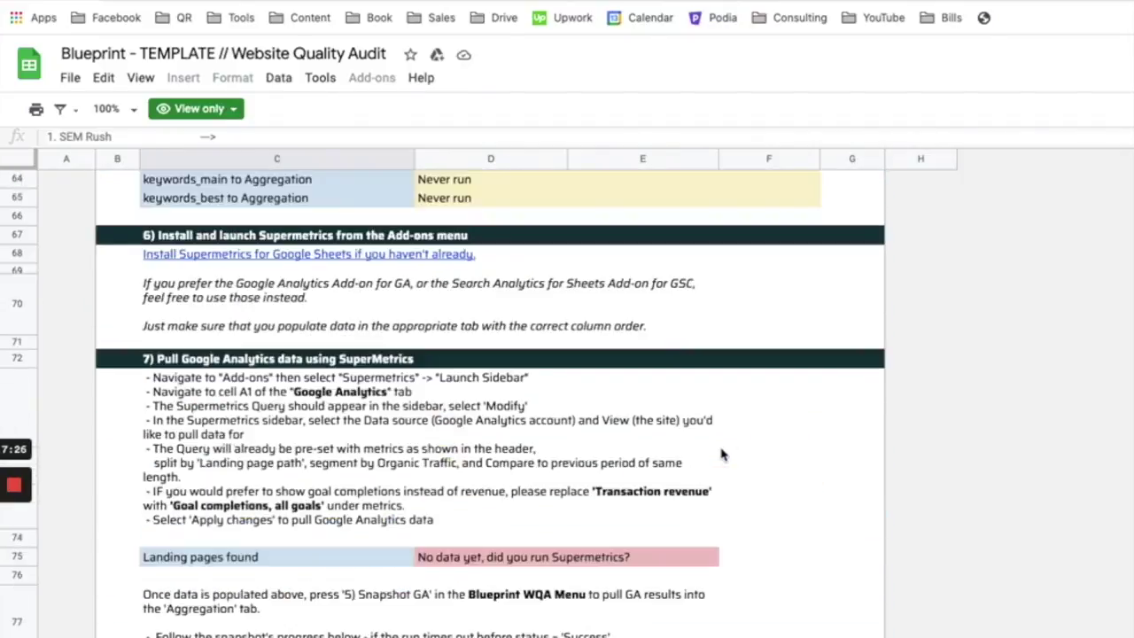
{"action": "scroll", "coordinate": [722, 455], "scroll_direction": "down", "scroll_amount": 8}
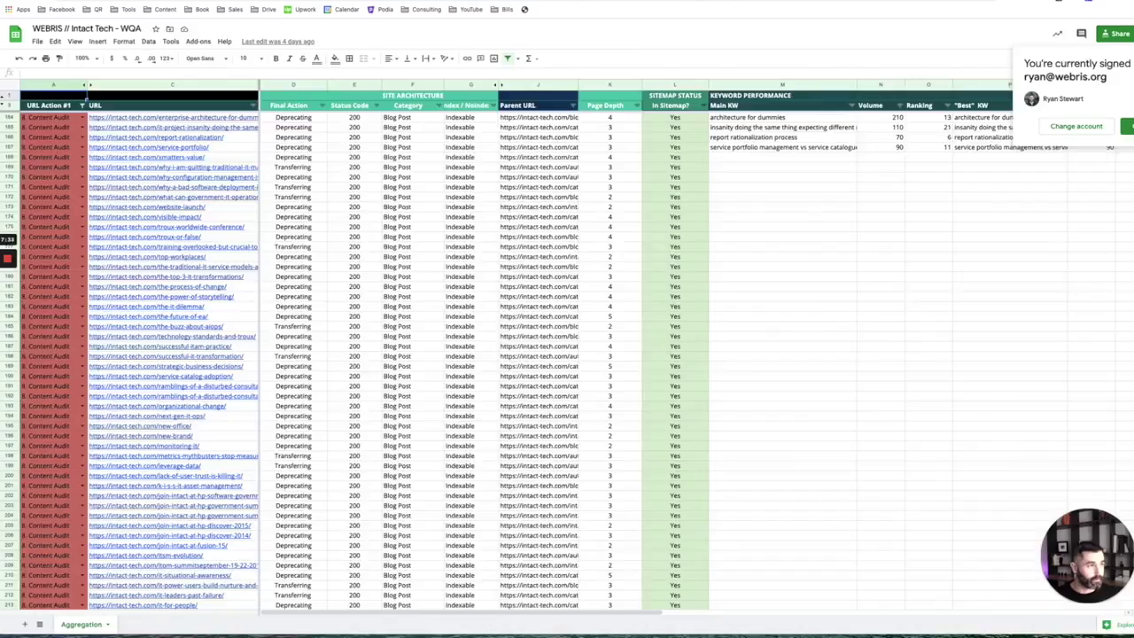
- Remove the URL Action #1 filter in the Intact Tech audit to list pages with every action type
{"action": "left_click", "coordinate": [221, 120]}
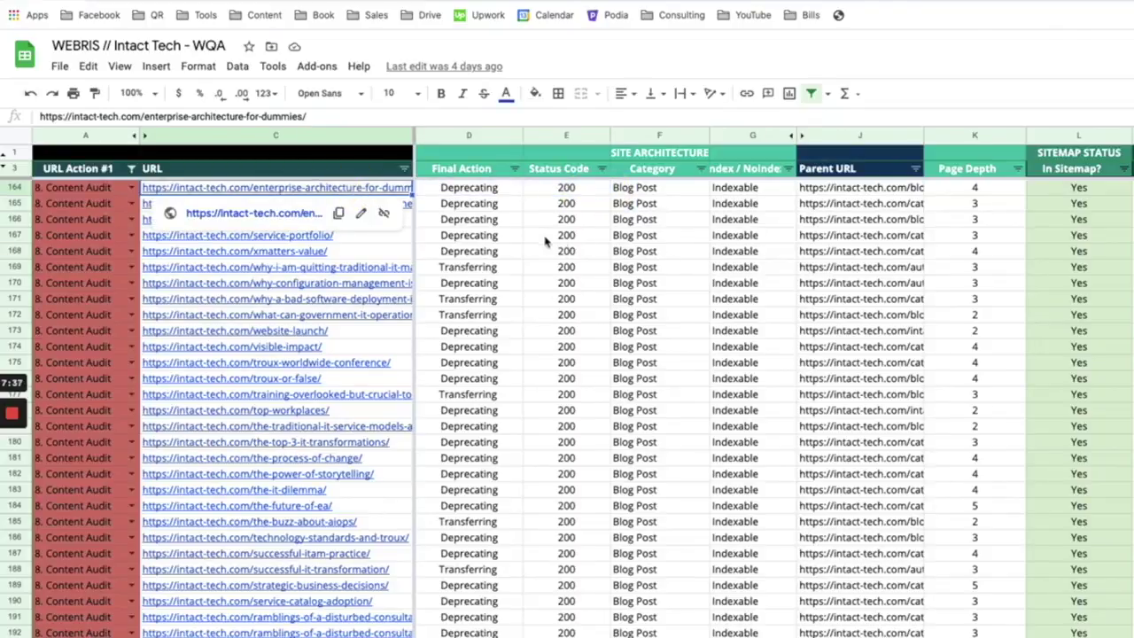
{"action": "left_click", "coordinate": [131, 168]}
{"action": "left_click", "coordinate": [181, 193]}
{"action": "scroll", "coordinate": [451, 218], "scroll_direction": "up", "scroll_amount": 15}
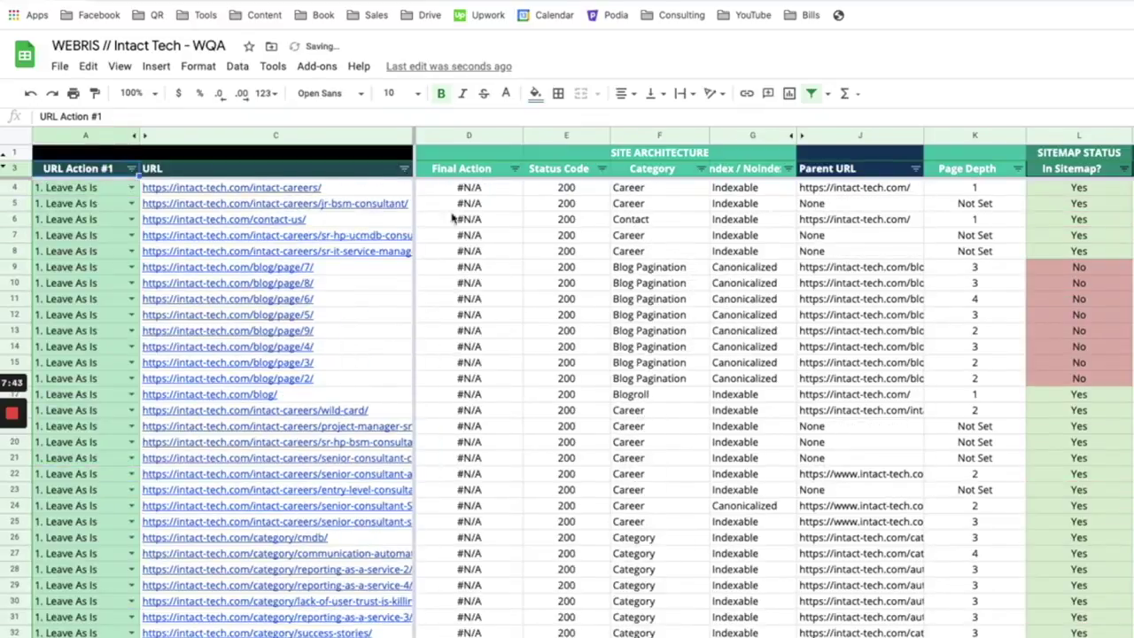
- Examine the audit's data columns, from site architecture and sitemap status across to pageviews, conversions and links
{"action": "left_click", "coordinate": [464, 205]}
{"action": "key", "text": "Right"}
{"action": "key", "text": "Right"}
{"action": "key", "text": "Right"}
{"action": "key", "text": "Right"}
{"action": "key", "text": "Right"}
{"action": "key", "text": "Right"}
{"action": "key", "text": "Right"}
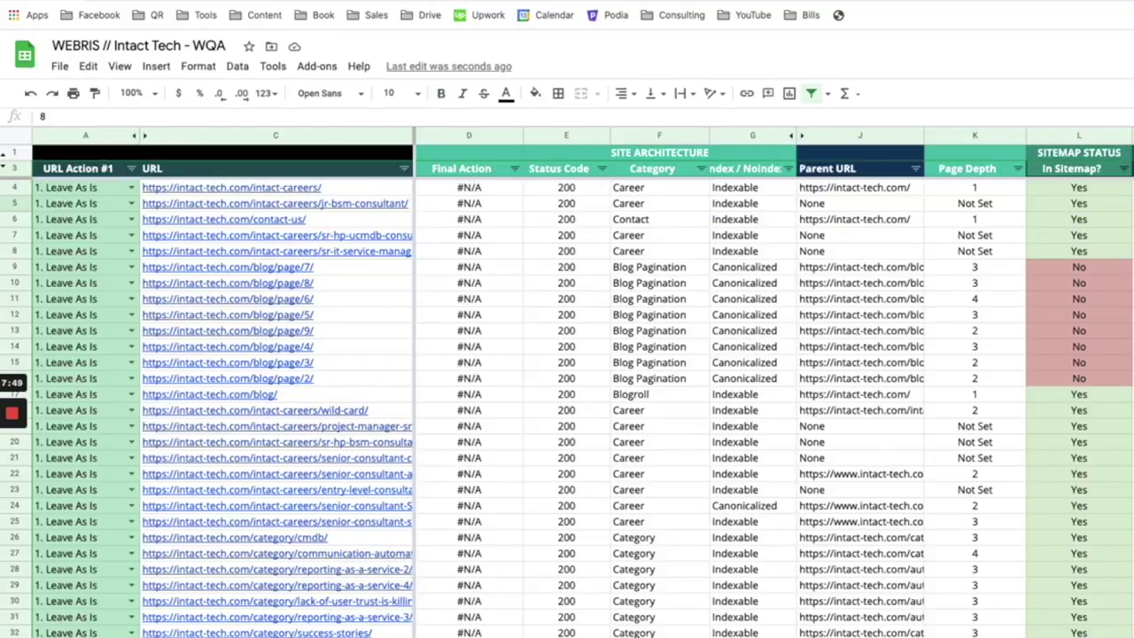
{"action": "scroll", "coordinate": [771, 390], "scroll_direction": "right", "scroll_amount": 15}
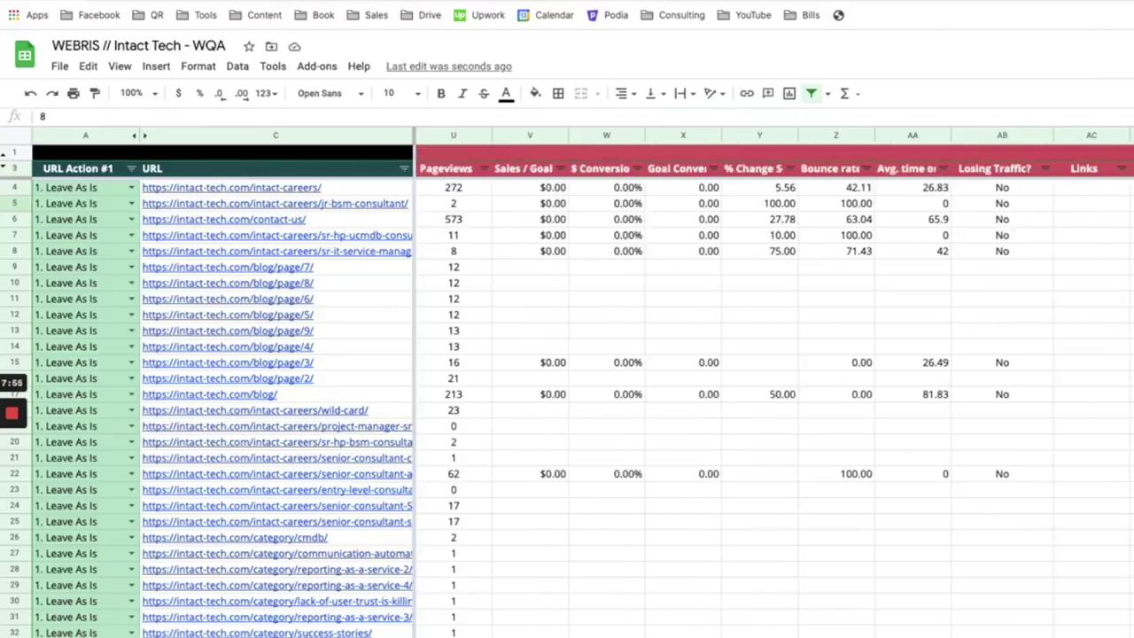
{"action": "scroll", "coordinate": [682, 531], "scroll_direction": "left", "scroll_amount": 15}
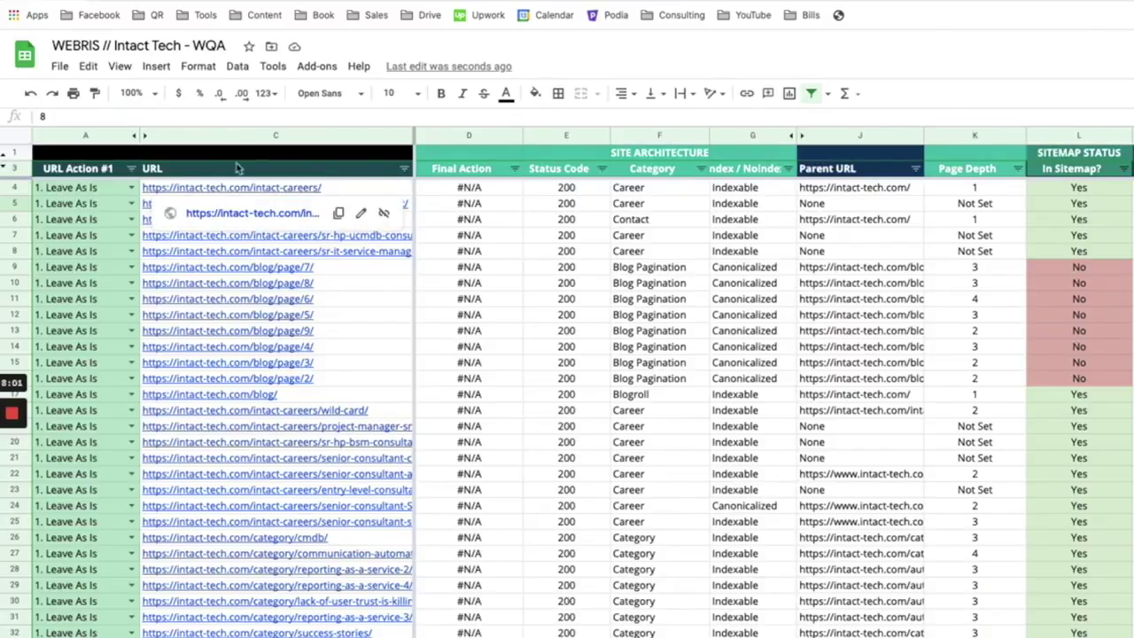
- Examine the available URL Action #1 options for the intact-careers page and the blog page 7 row, leaving both choices unchanged
{"action": "left_click", "coordinate": [127, 187]}
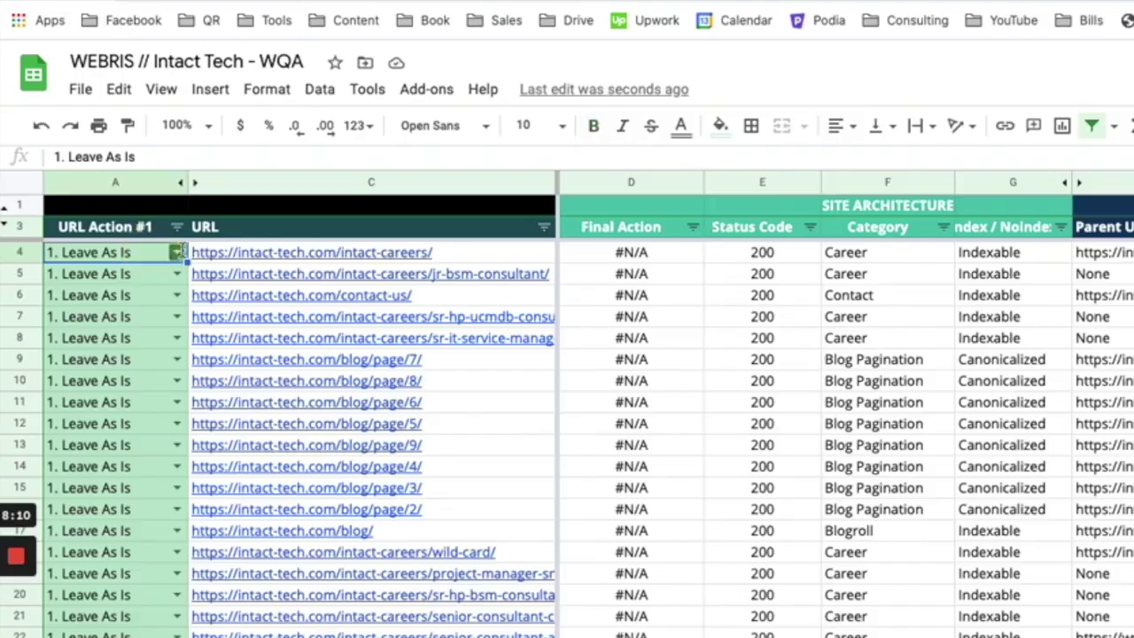
{"action": "left_click", "coordinate": [178, 253]}
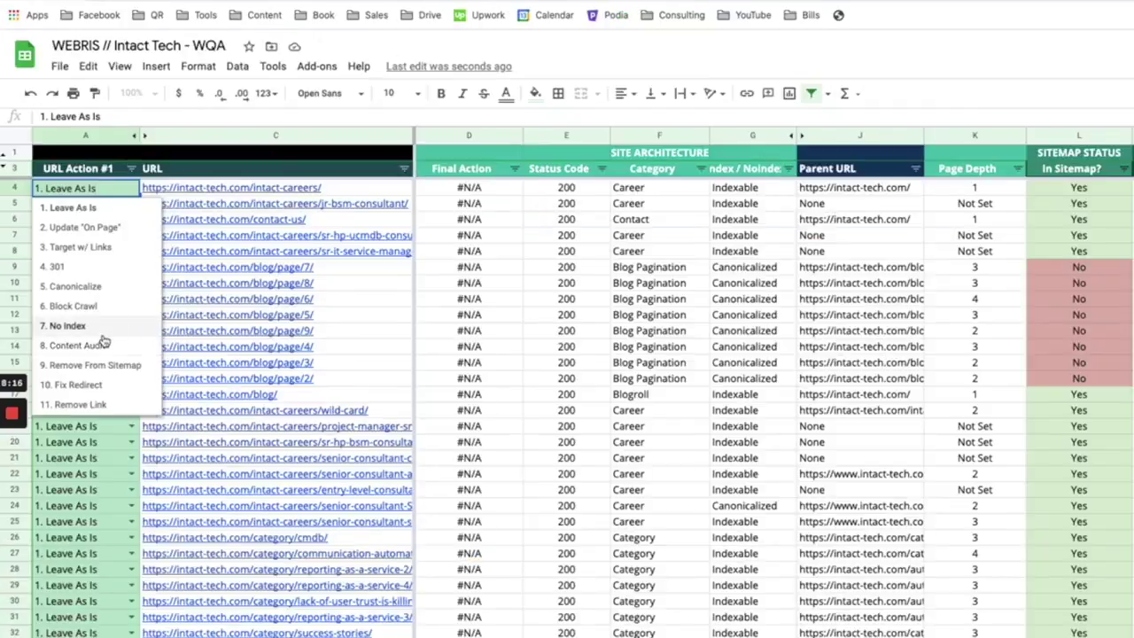
{"action": "left_click", "coordinate": [493, 245]}
{"action": "scroll", "coordinate": [112, 218], "scroll_direction": "down", "scroll_amount": 1}
{"action": "left_click", "coordinate": [127, 217]}
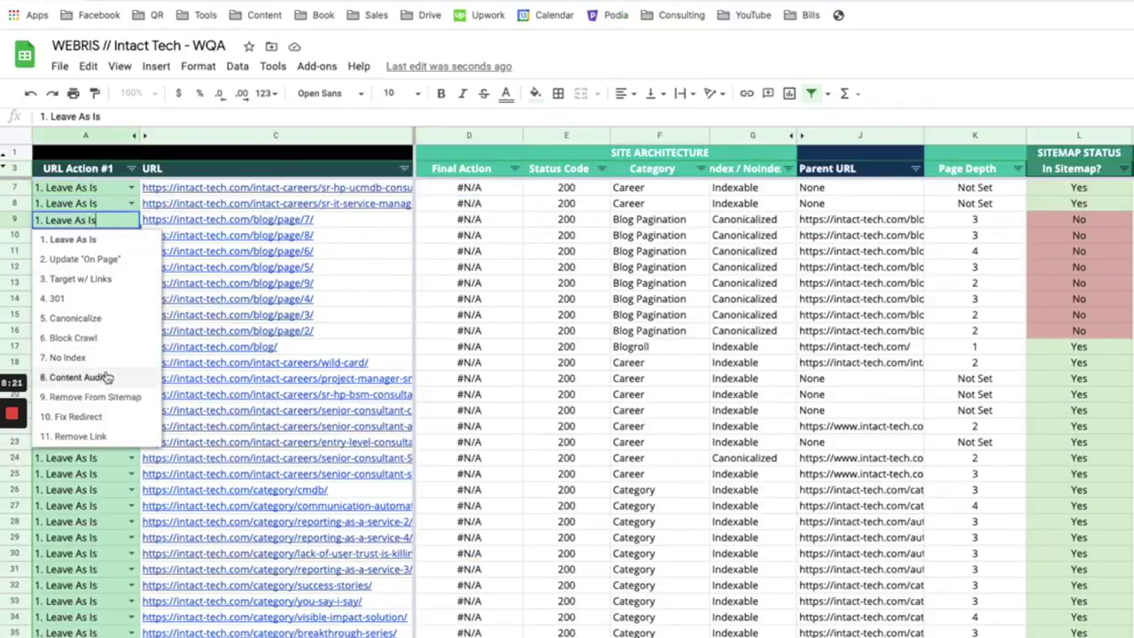
{"action": "left_click", "coordinate": [469, 337]}
- Look through the actions assigned to the audited URLs, including Fix Redirect, Remove Link and Content Audit, and return to the list's start
{"action": "scroll", "coordinate": [293, 365], "scroll_direction": "down", "scroll_amount": 15}
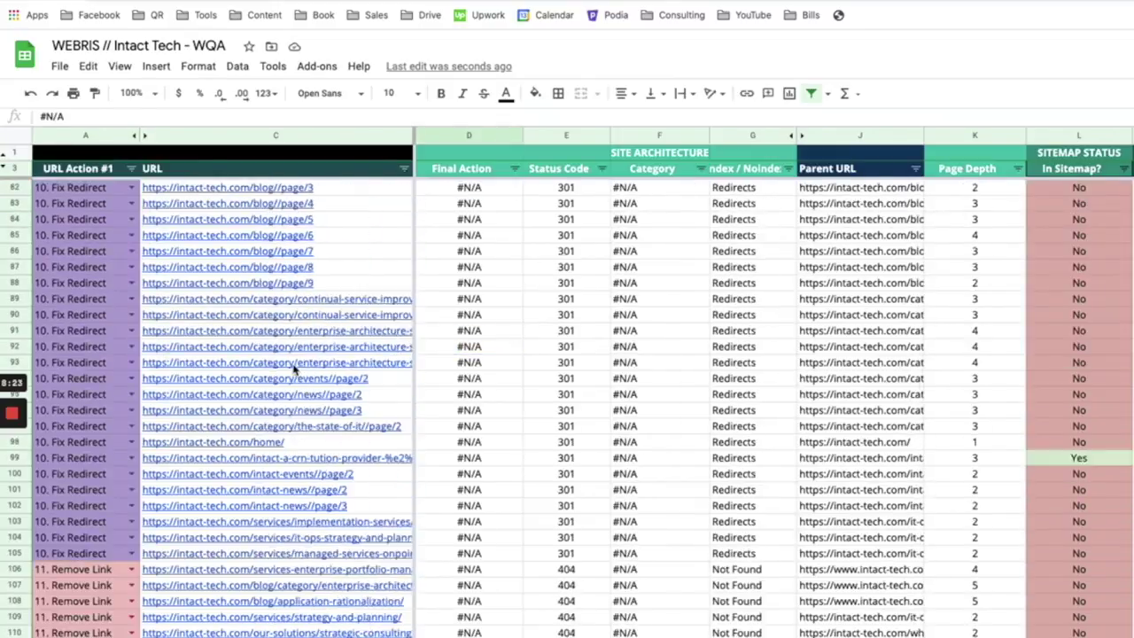
{"action": "scroll", "coordinate": [295, 367], "scroll_direction": "down", "scroll_amount": 20}
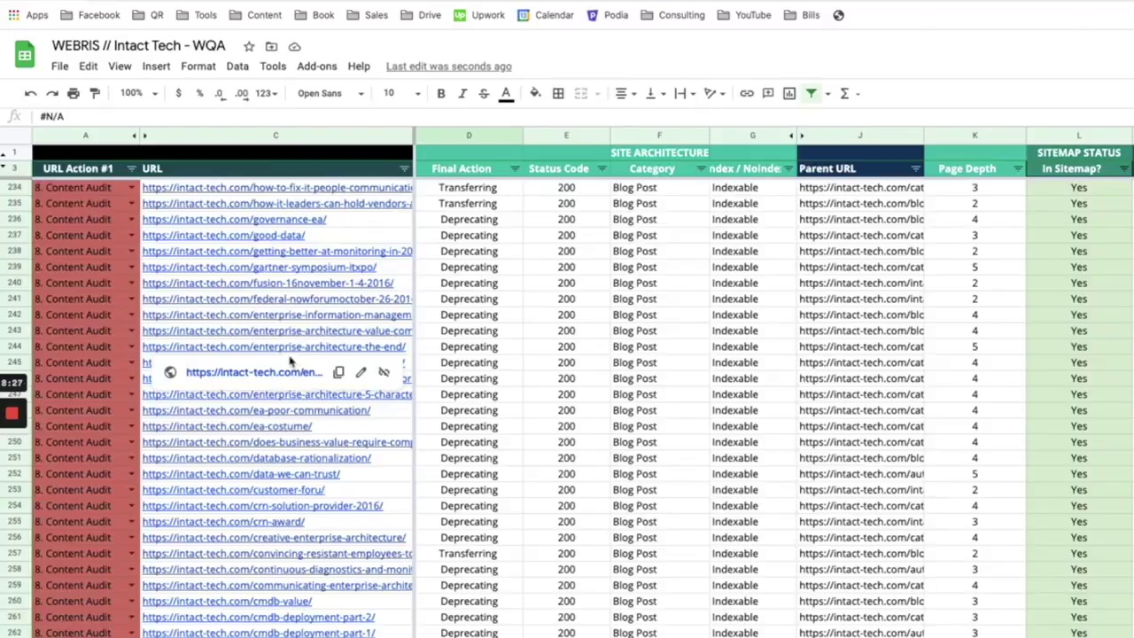
{"action": "scroll", "coordinate": [290, 360], "scroll_direction": "up", "scroll_amount": 20}
{"action": "left_click", "coordinate": [512, 346]}
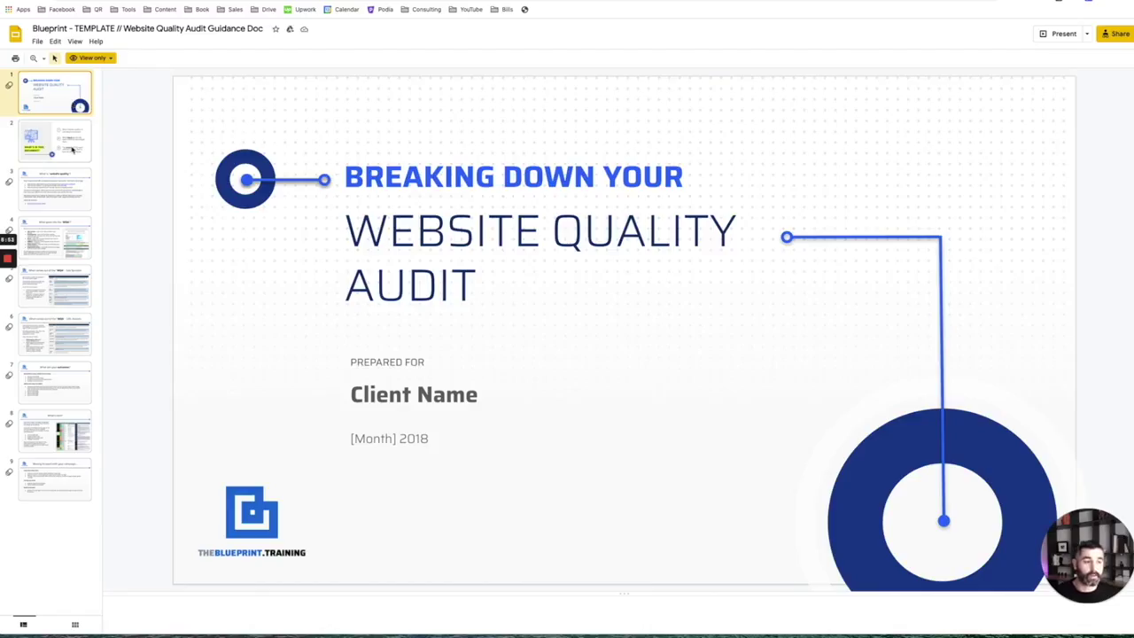
- Read through the Website Quality Audit guidance slides, from website quality to the action tracker, and return to the URL Actions slide
{"action": "key", "text": "Down"}
{"action": "key", "text": "Down"}
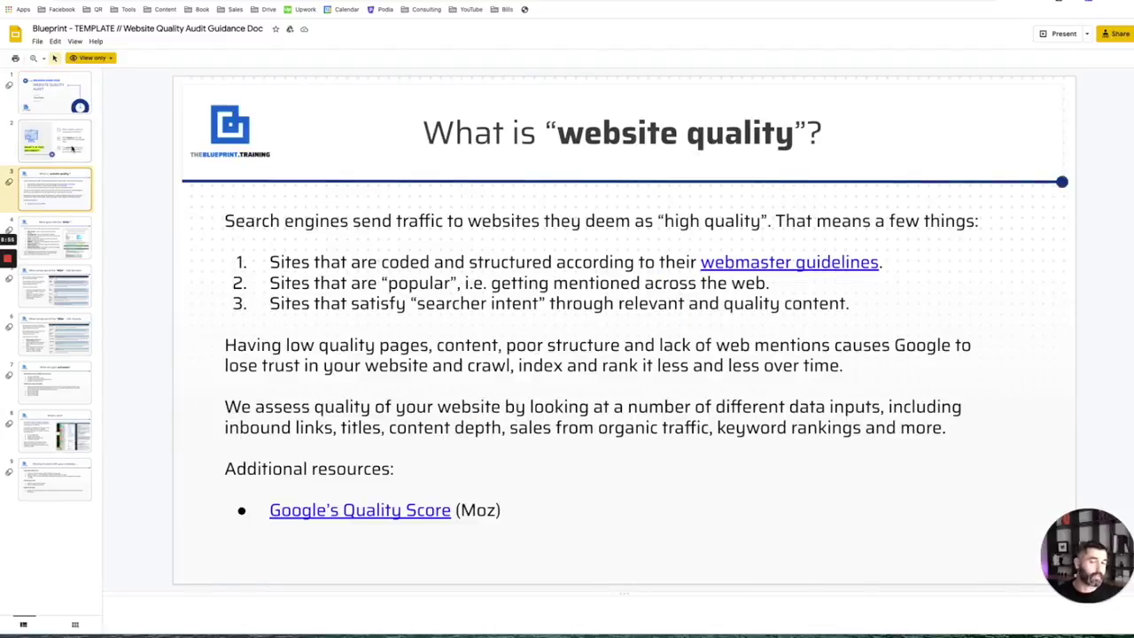
{"action": "key", "text": "Down"}
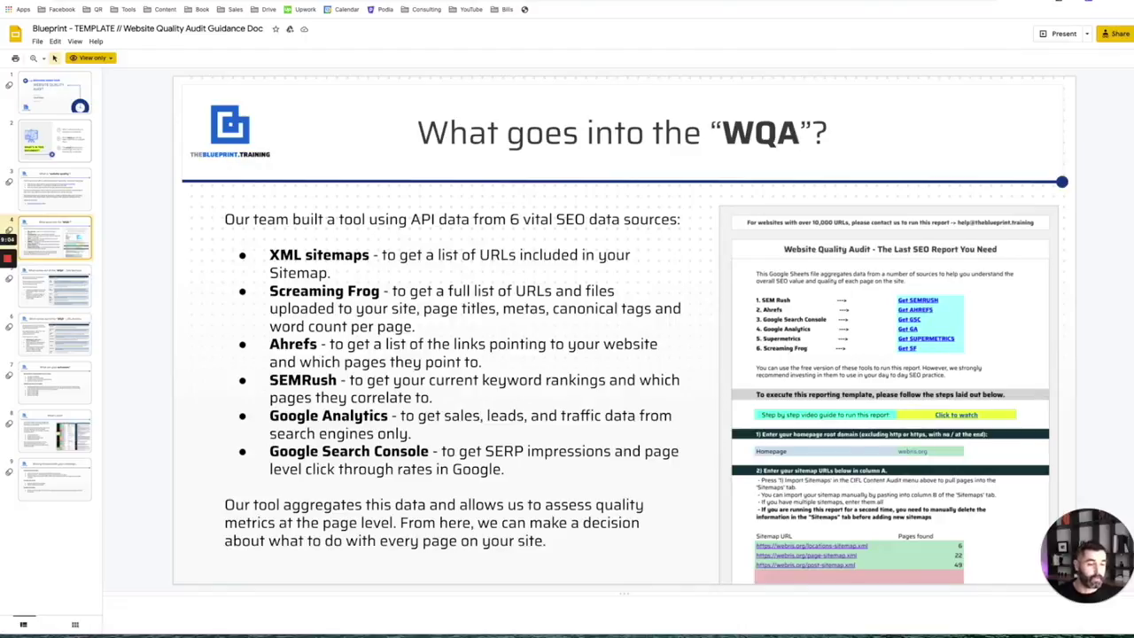
{"action": "key", "text": "Down"}
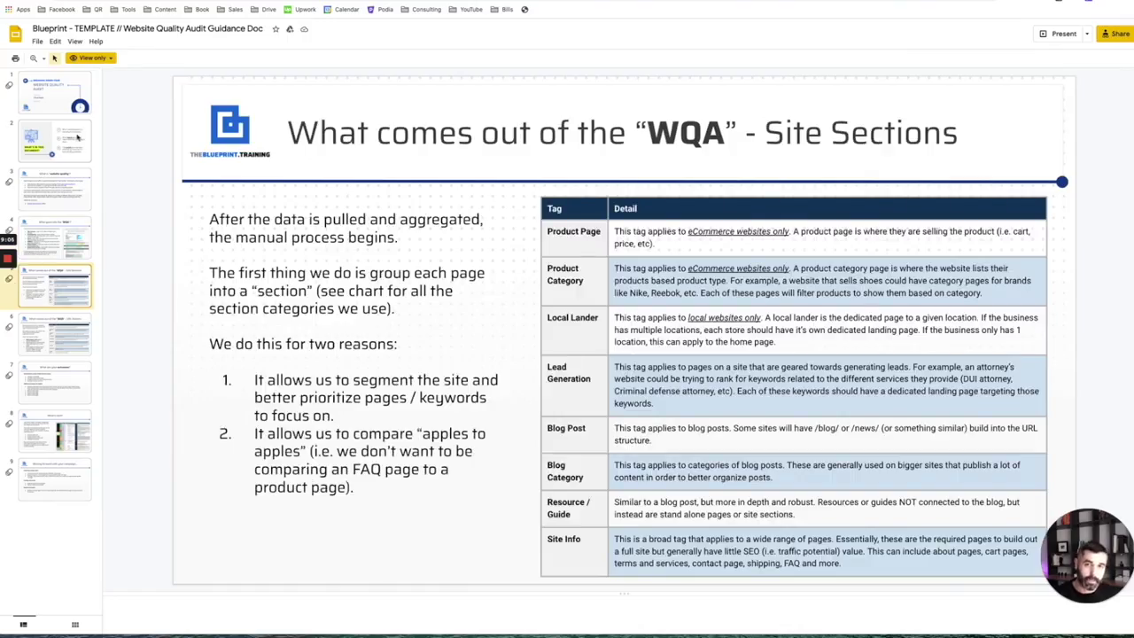
{"action": "key", "text": "Down"}
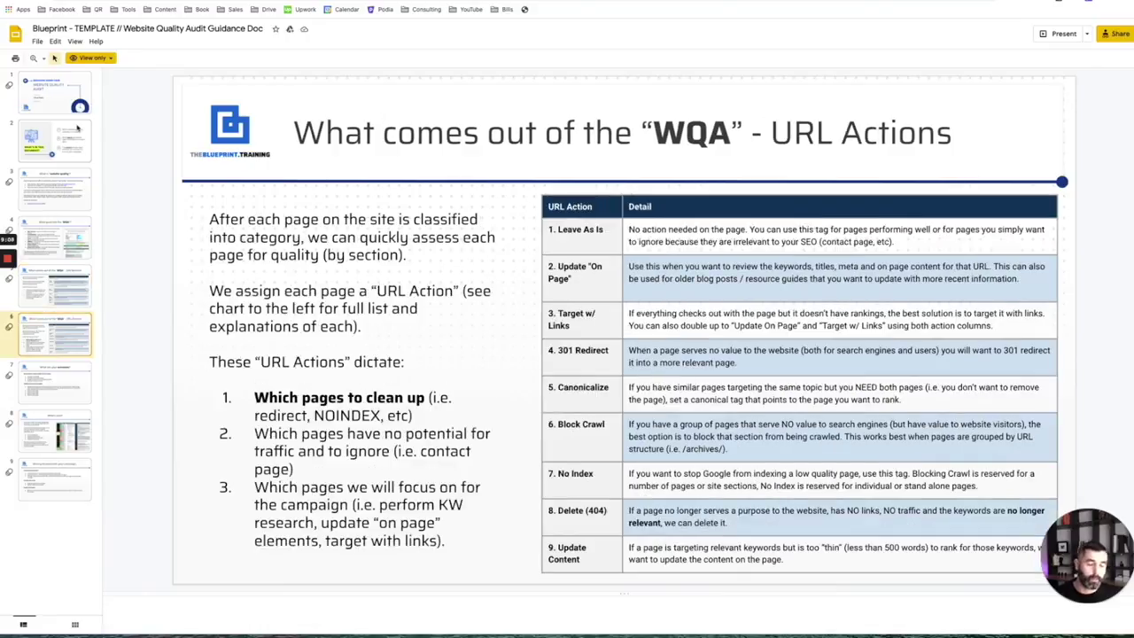
{"action": "key", "text": "Down"}
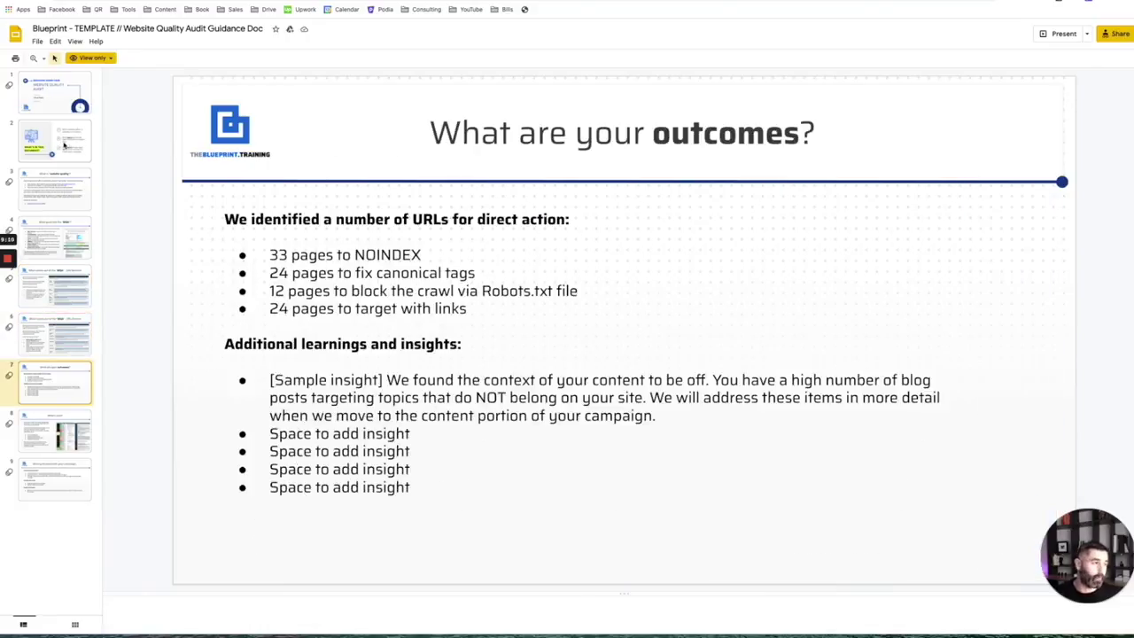
{"action": "key", "text": "Down"}
{"action": "key", "text": "Down"}
{"action": "key", "text": "Up"}
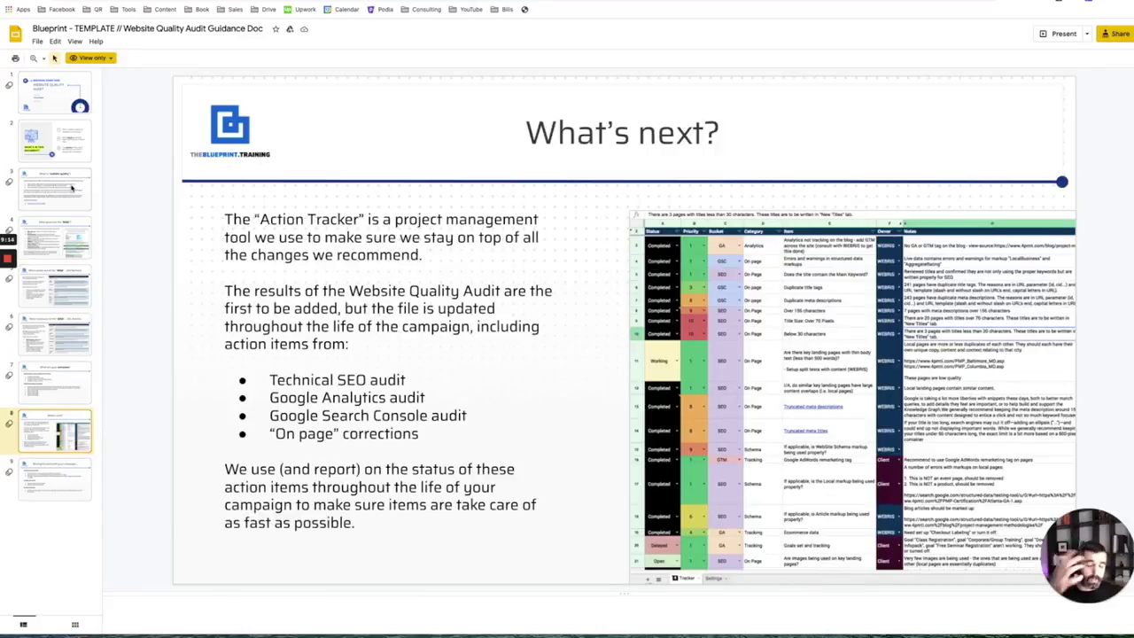
{"action": "left_click", "coordinate": [55, 332]}
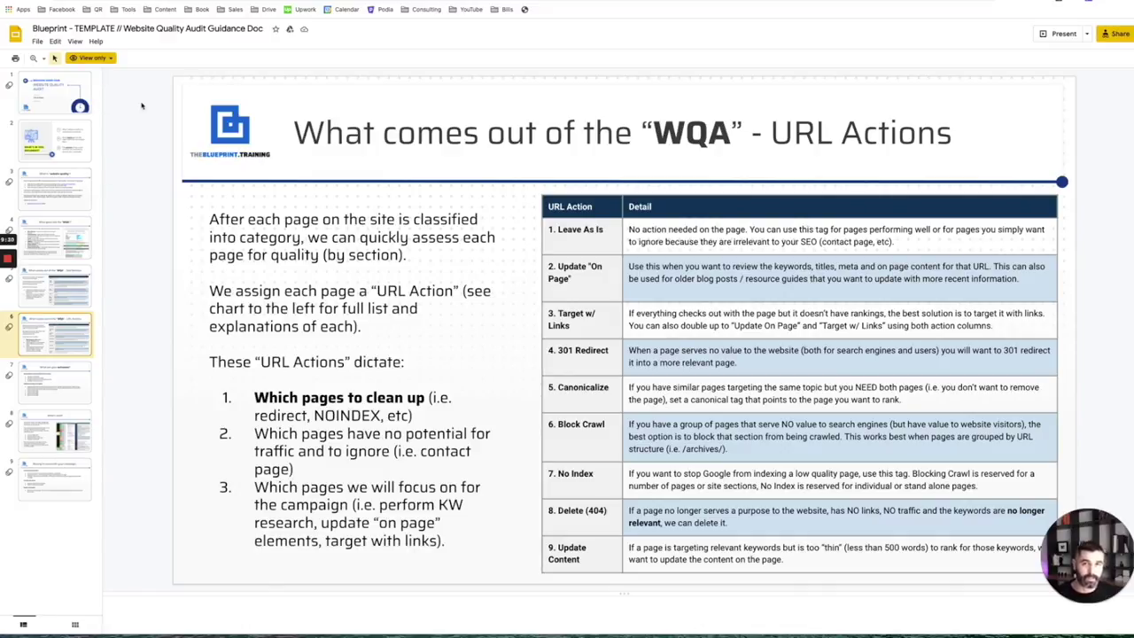
- Return to the Base project plan and set the Website quality audit status to Completed
{"action": "left_click", "coordinate": [89, 186]}
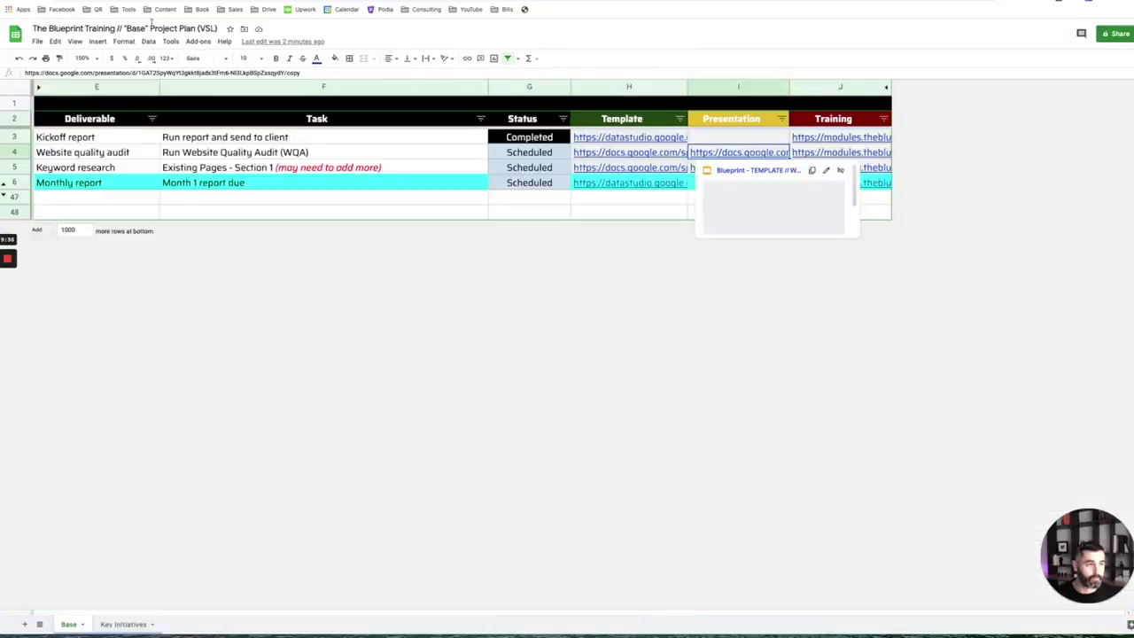
{"action": "left_click_drag", "start_coordinate": [569, 144], "coordinate": [553, 157]}
{"action": "left_click", "coordinate": [551, 156]}
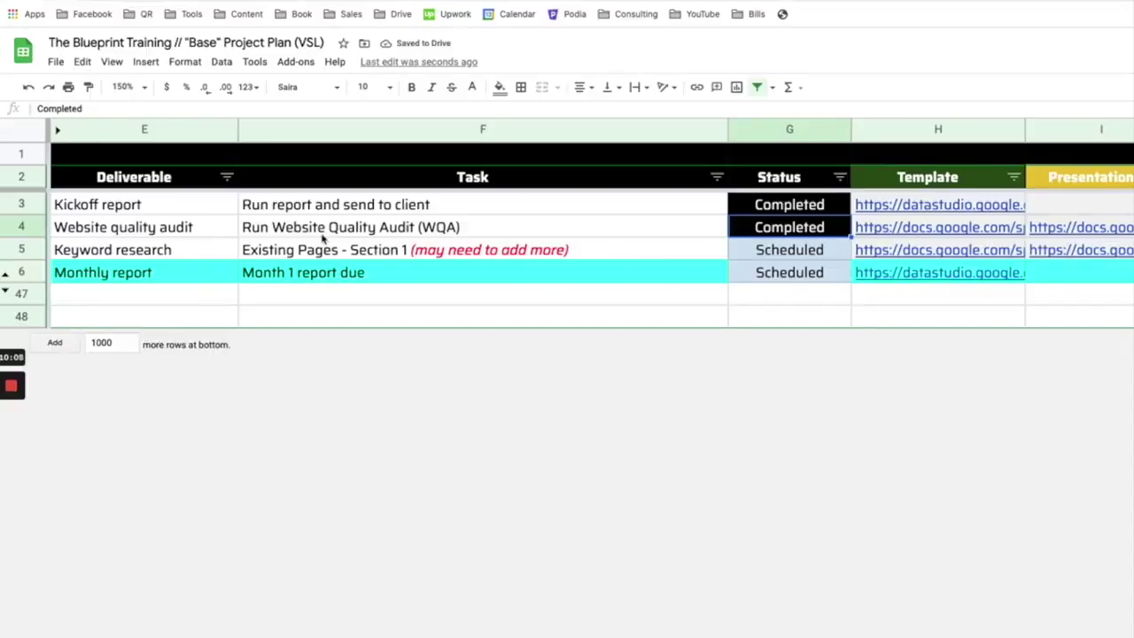
- Examine the Keyword research row and its task text "Existing Pages - Section 1 (may need to add more)" without editing it
{"action": "left_click", "coordinate": [22, 250]}
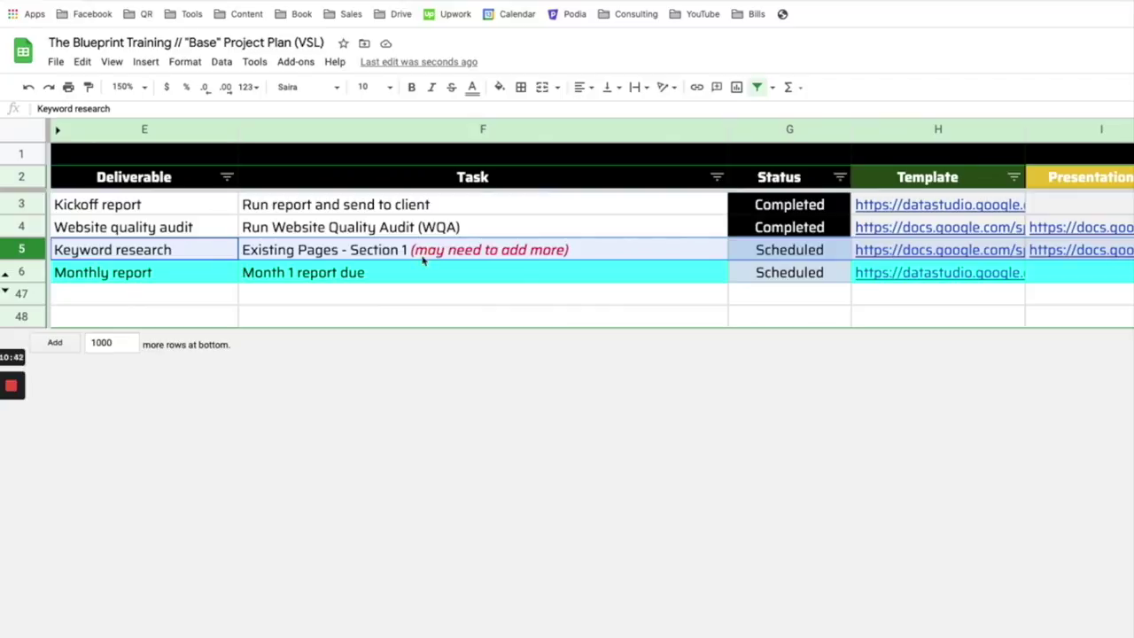
{"action": "left_click", "coordinate": [422, 257]}
{"action": "double_click", "coordinate": [413, 251]}
{"action": "key", "text": "shift+End"}
{"action": "left_click_drag", "start_coordinate": [410, 251], "coordinate": [608, 263]}
{"action": "left_click_drag", "start_coordinate": [347, 251], "coordinate": [526, 265]}
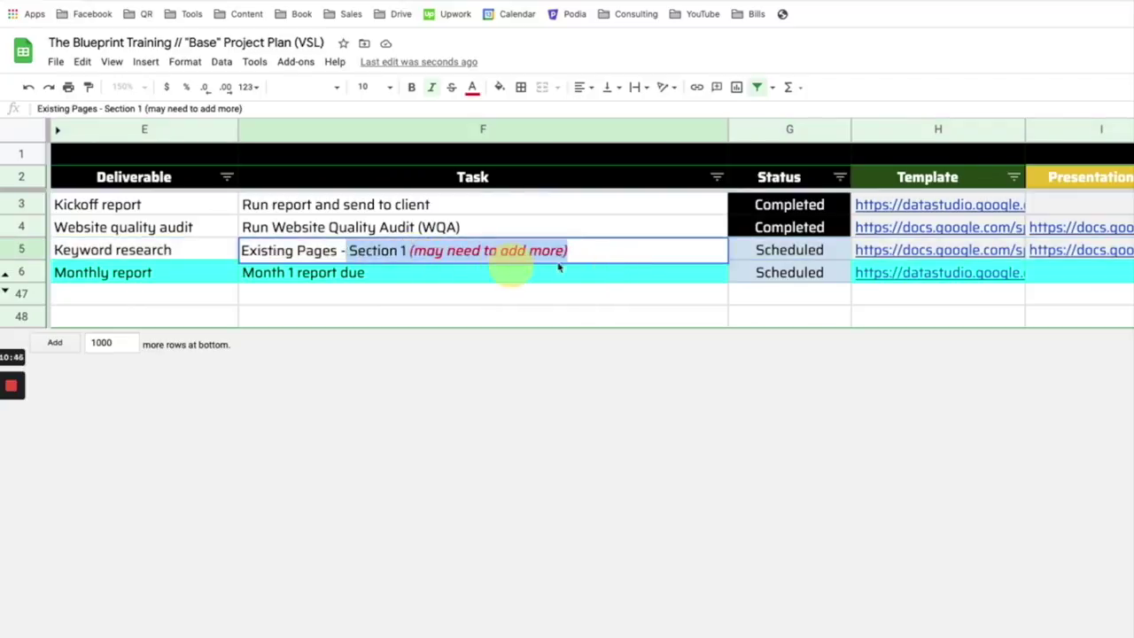
{"action": "left_click", "coordinate": [628, 246]}
{"action": "left_click", "coordinate": [623, 274]}
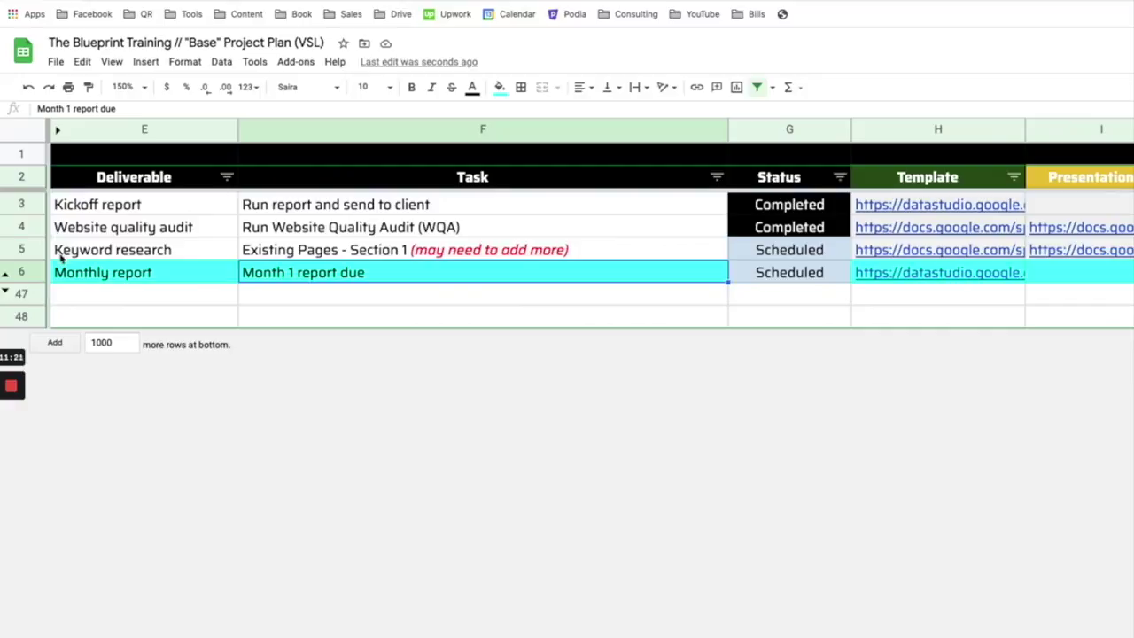
- Open the WEBRIS example of keyword research for existing pages, the counterpart of the plan's Keyword research template
{"action": "left_click", "coordinate": [35, 250]}
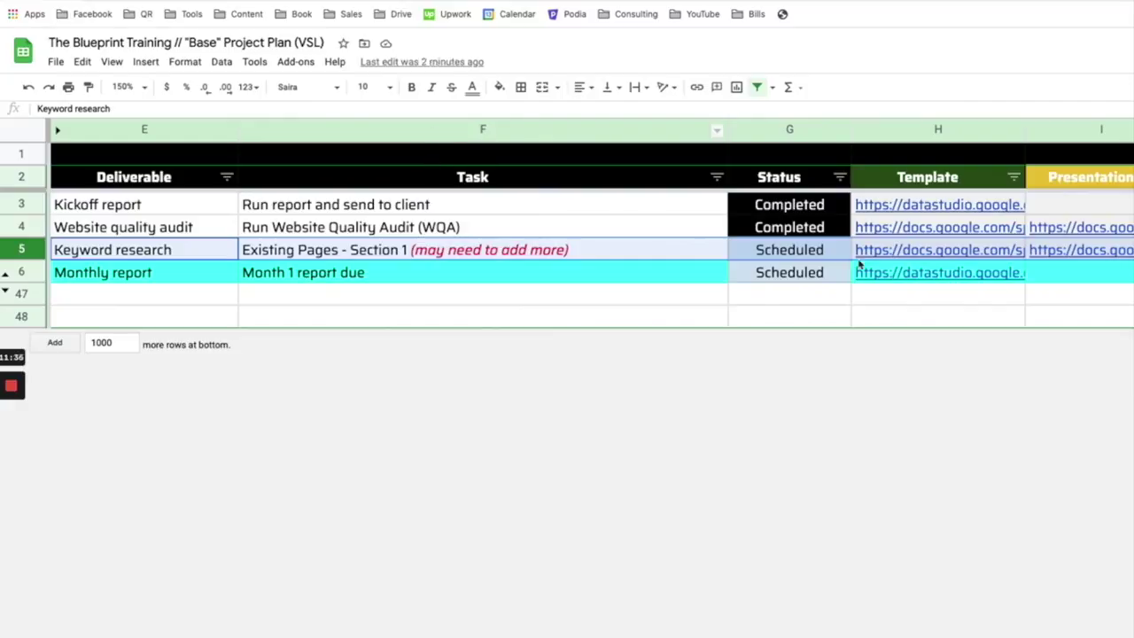
{"action": "left_click", "coordinate": [791, 251]}
{"action": "left_click", "coordinate": [928, 252]}
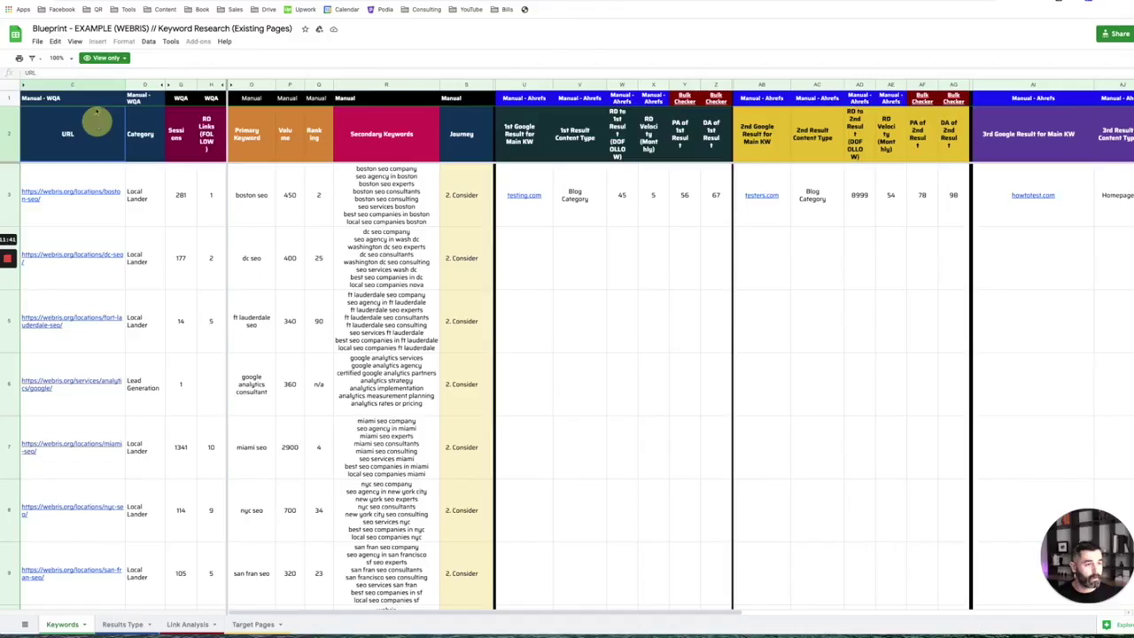
- Examine the URL and category headers, and the boston-seo page's primary keyword, secondary keywords and journey stage
{"action": "left_click", "coordinate": [96, 118]}
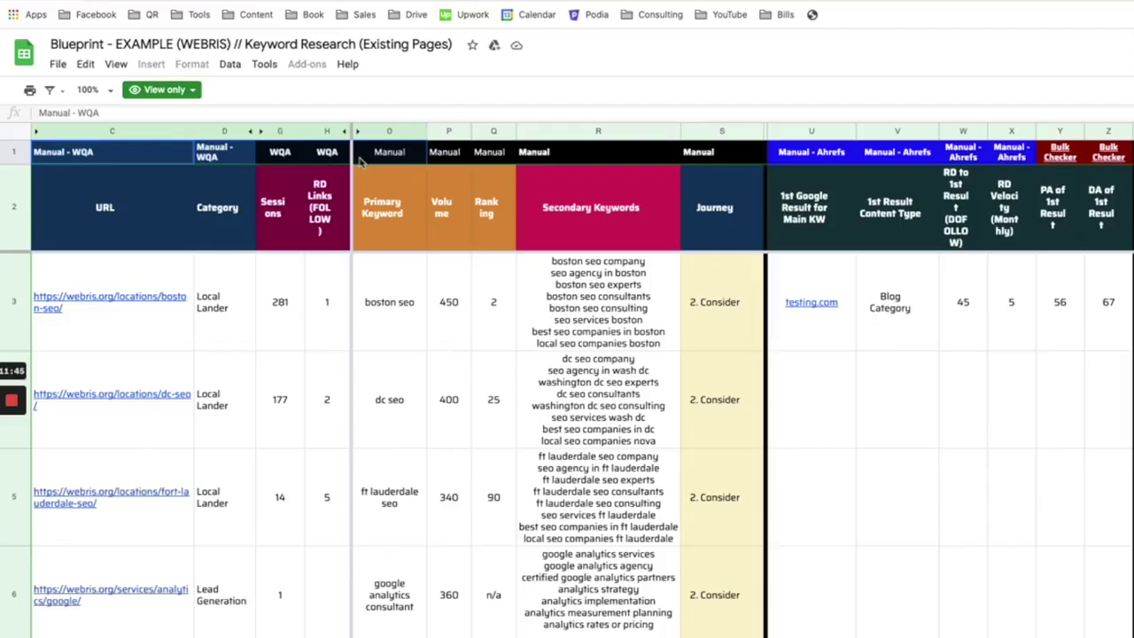
{"action": "left_click_drag", "start_coordinate": [54, 157], "coordinate": [284, 221]}
{"action": "left_click", "coordinate": [227, 210]}
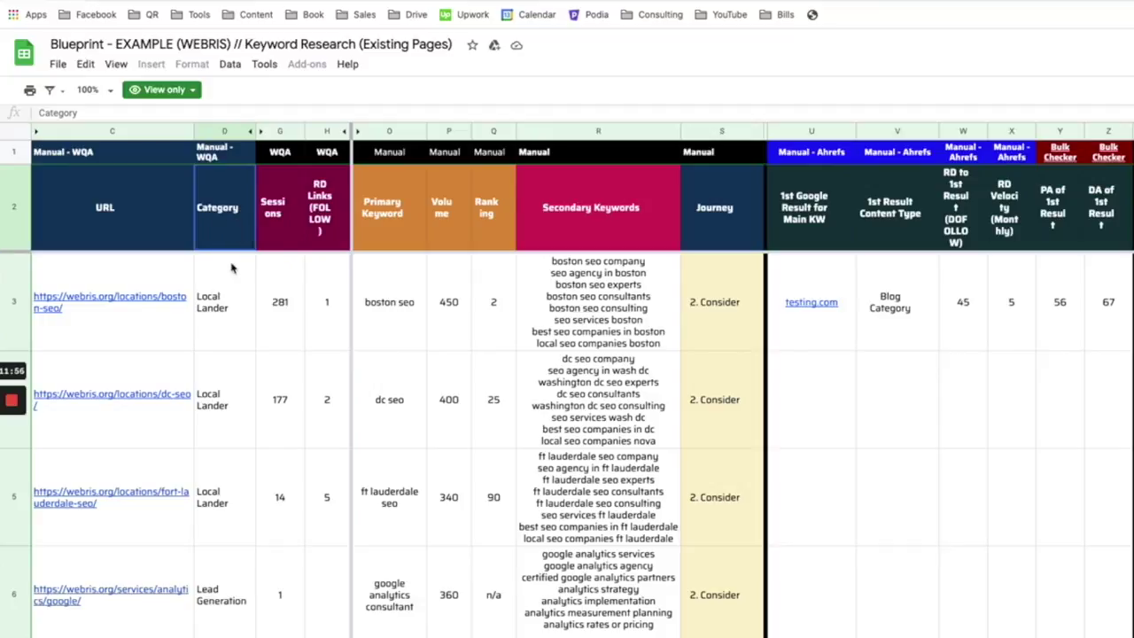
{"action": "left_click", "coordinate": [400, 318]}
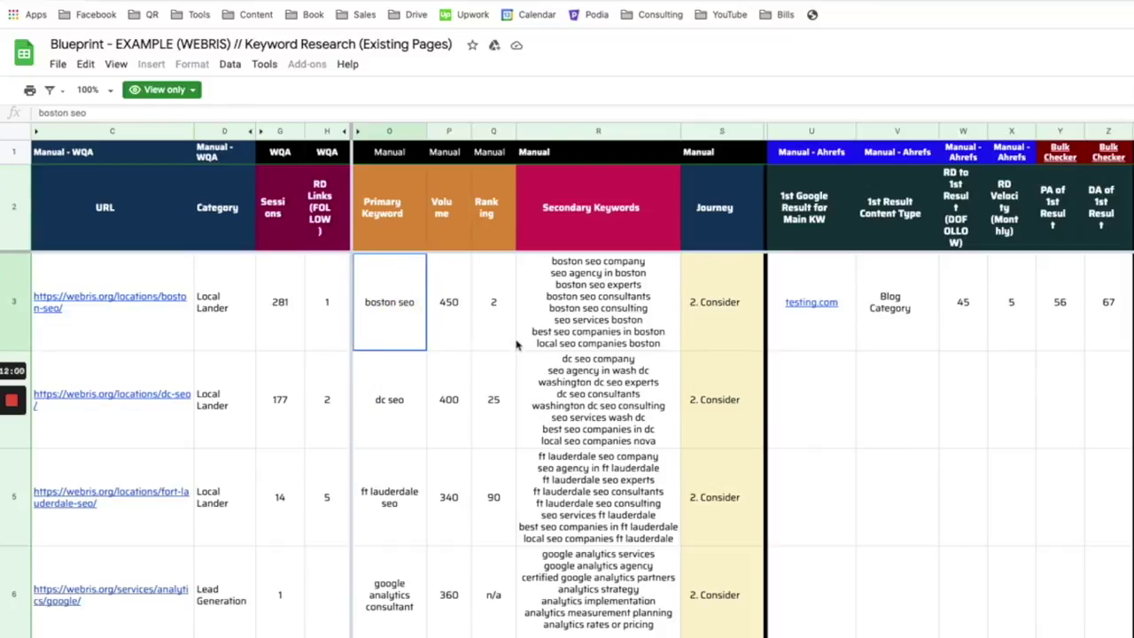
{"action": "scroll", "coordinate": [265, 341], "scroll_direction": "down", "scroll_amount": 2}
{"action": "scroll", "coordinate": [300, 348], "scroll_direction": "up", "scroll_amount": 2}
{"action": "left_click", "coordinate": [578, 308]}
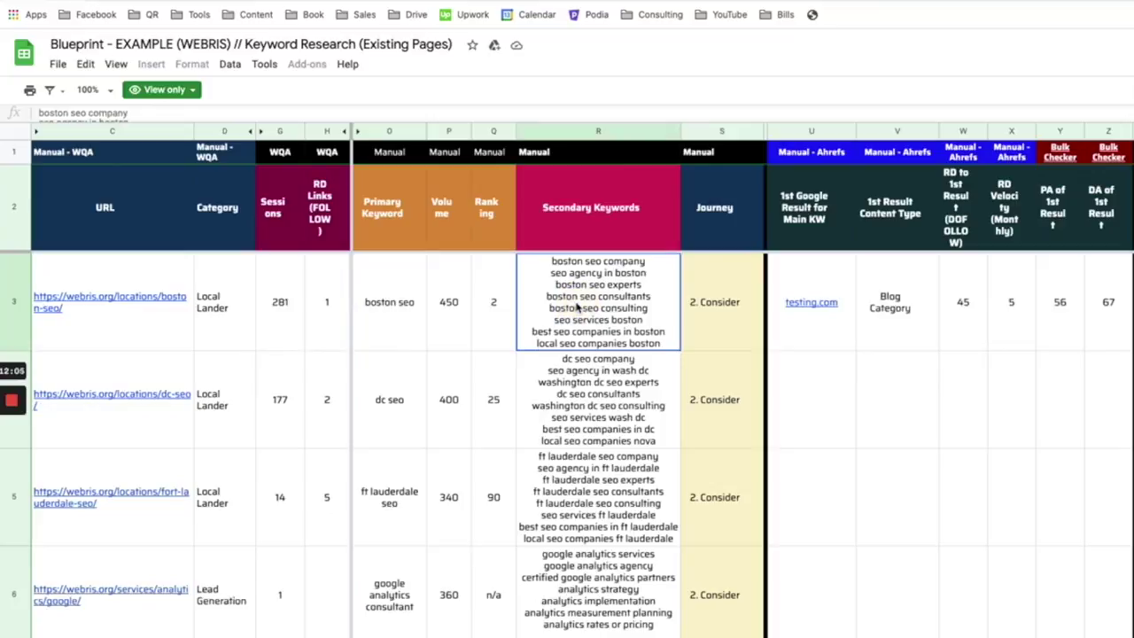
{"action": "left_click", "coordinate": [751, 310]}
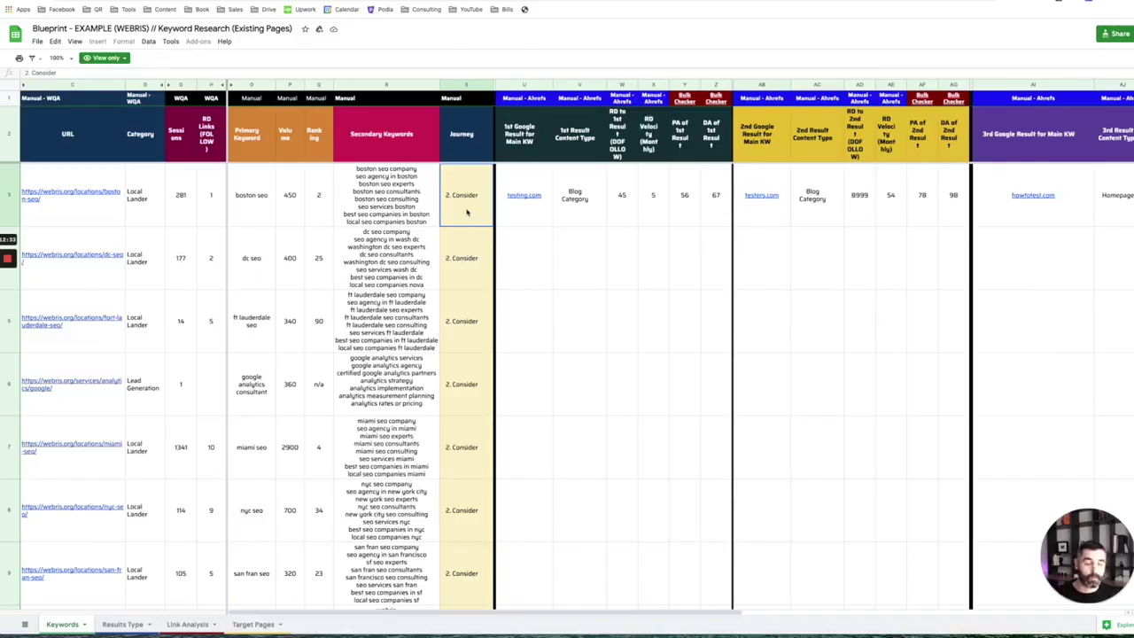
- Examine the boston-seo row's data on the first, second and third Google results, covering content type, links, PA and DA
{"action": "left_click_drag", "start_coordinate": [523, 222], "coordinate": [717, 217]}
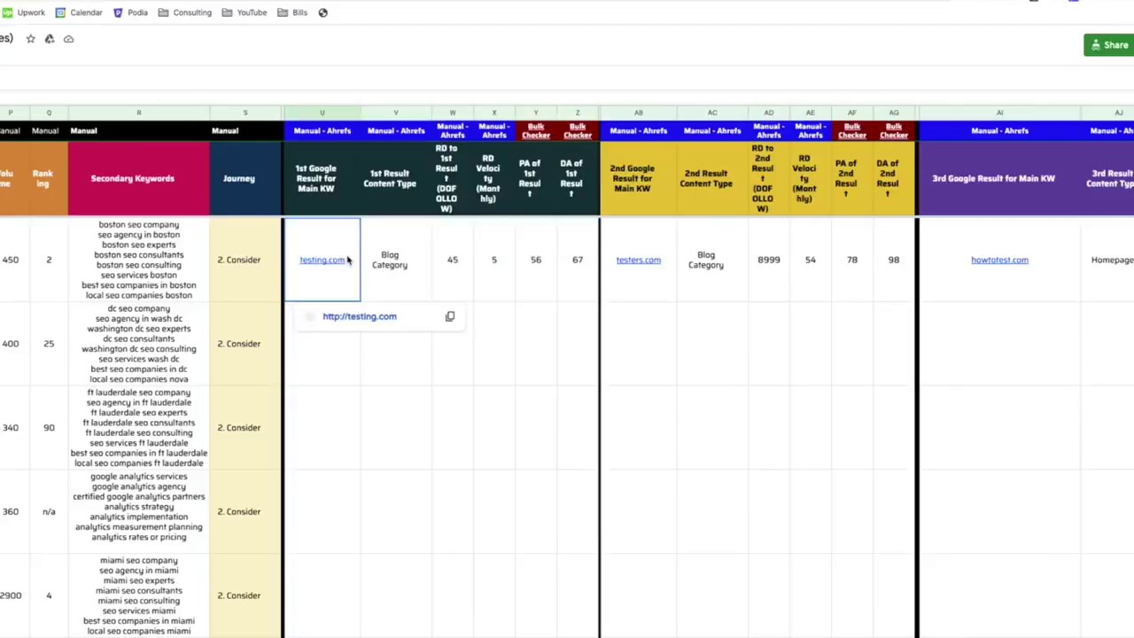
{"action": "key", "text": "Right"}
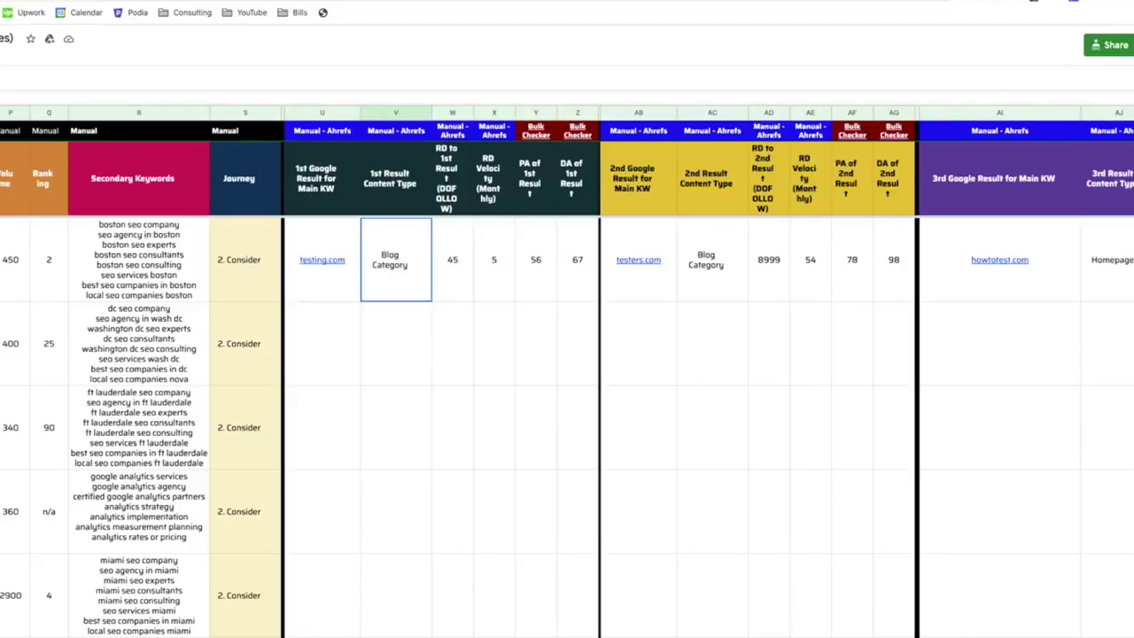
{"action": "key", "text": "Right"}
{"action": "key", "text": "Right"}
{"action": "key", "text": "Right"}
{"action": "key", "text": "Right"}
{"action": "key", "text": "Right"}
{"action": "key", "text": "Right"}
{"action": "key", "text": "Right"}
{"action": "key", "text": "Right"}
{"action": "key", "text": "Right"}
{"action": "key", "text": "Right"}
{"action": "key", "text": "Right"}
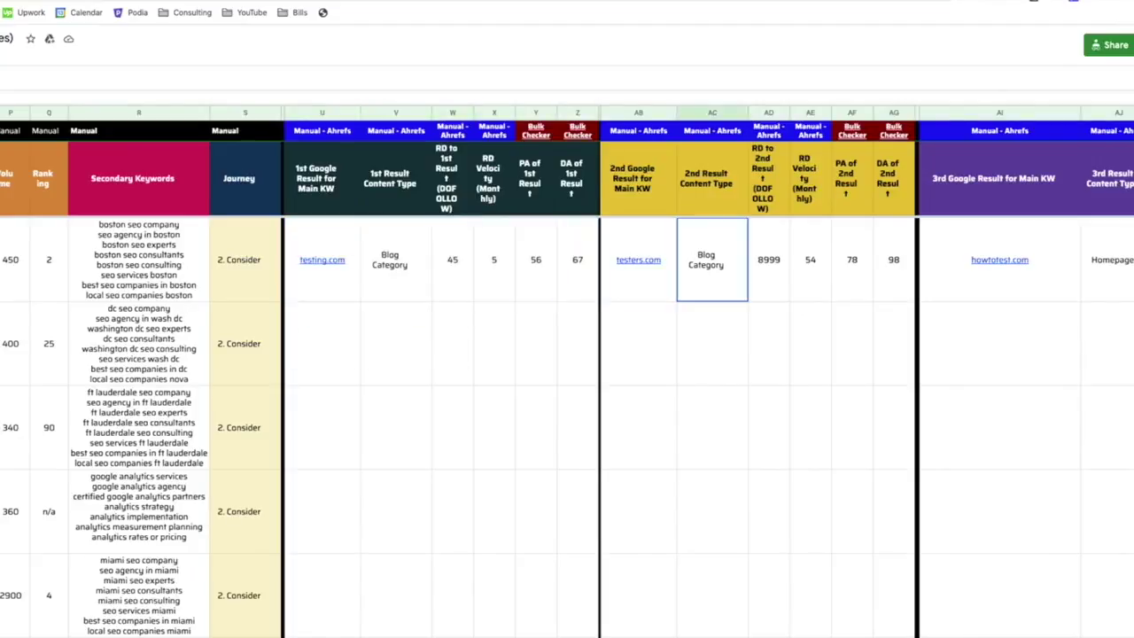
{"action": "key", "text": "Right"}
{"action": "key", "text": "Right"}
{"action": "key", "text": "Right"}
{"action": "key", "text": "Right"}
{"action": "key", "text": "Right"}
{"action": "key", "text": "Right"}
{"action": "key", "text": "Right"}
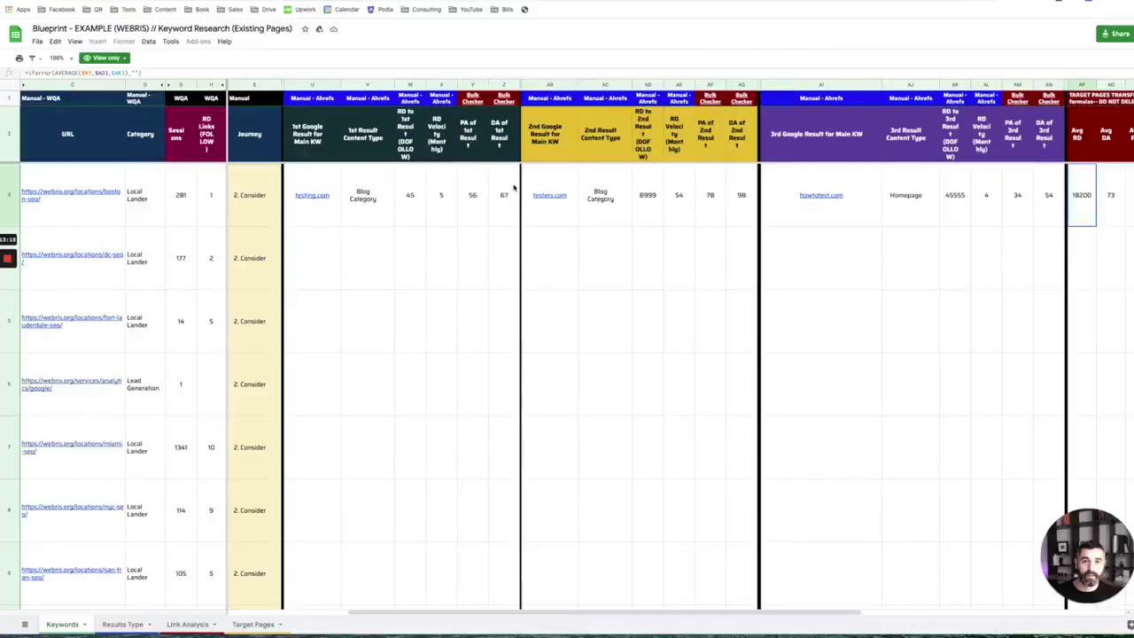
- Examine the boston-seo row's averaged RD, DA, PA and velocity cells and compare them with the third Google result's metrics
{"action": "key", "text": "Right"}
{"action": "key", "text": "Right"}
{"action": "key", "text": "Right"}
{"action": "key", "text": "Right"}
{"action": "key", "text": "Right"}
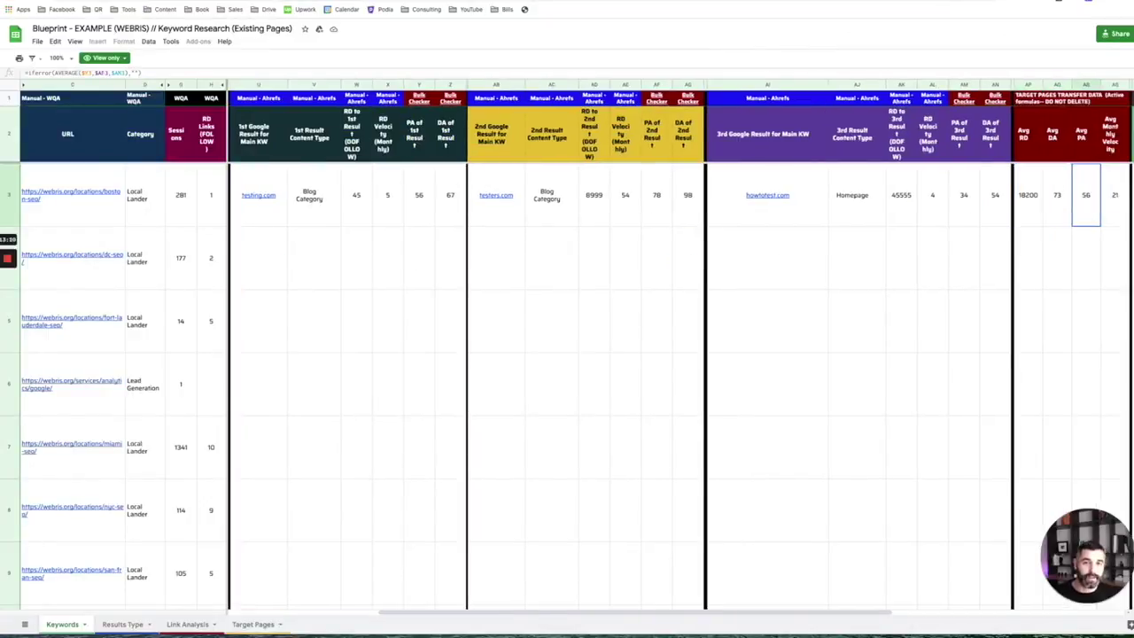
{"action": "key", "text": "Left"}
{"action": "key", "text": "Left"}
{"action": "key", "text": "Left"}
{"action": "key", "text": "Left"}
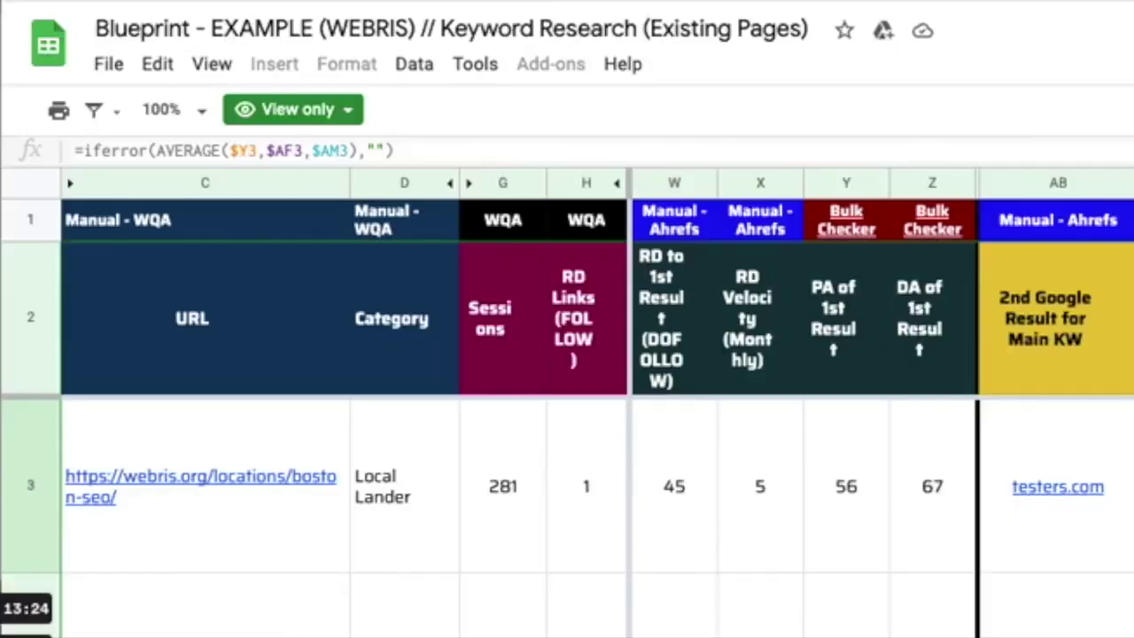
{"action": "key", "text": "Left"}
{"action": "key", "text": "Left"}
{"action": "key", "text": "Right"}
{"action": "key", "text": "Right"}
{"action": "key", "text": "Right"}
{"action": "key", "text": "Right"}
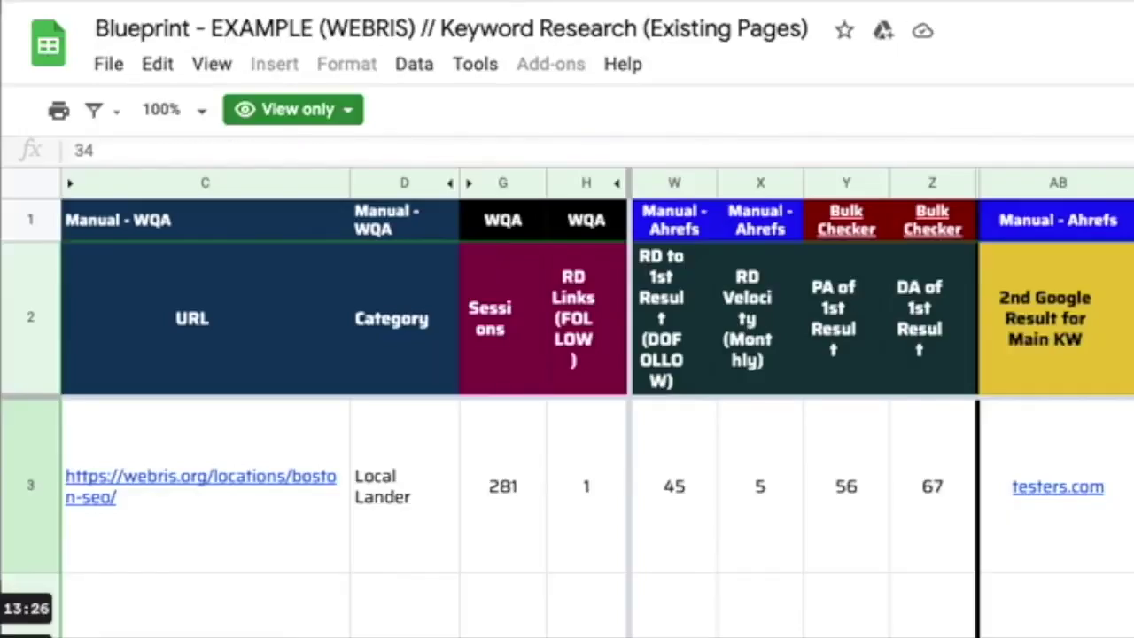
- Examine the boston-seo row's opportunity scores, opportunity to rank, priority score, average content type and content analysis
{"action": "key", "text": "Right"}
{"action": "key", "text": "Right"}
{"action": "key", "text": "Right"}
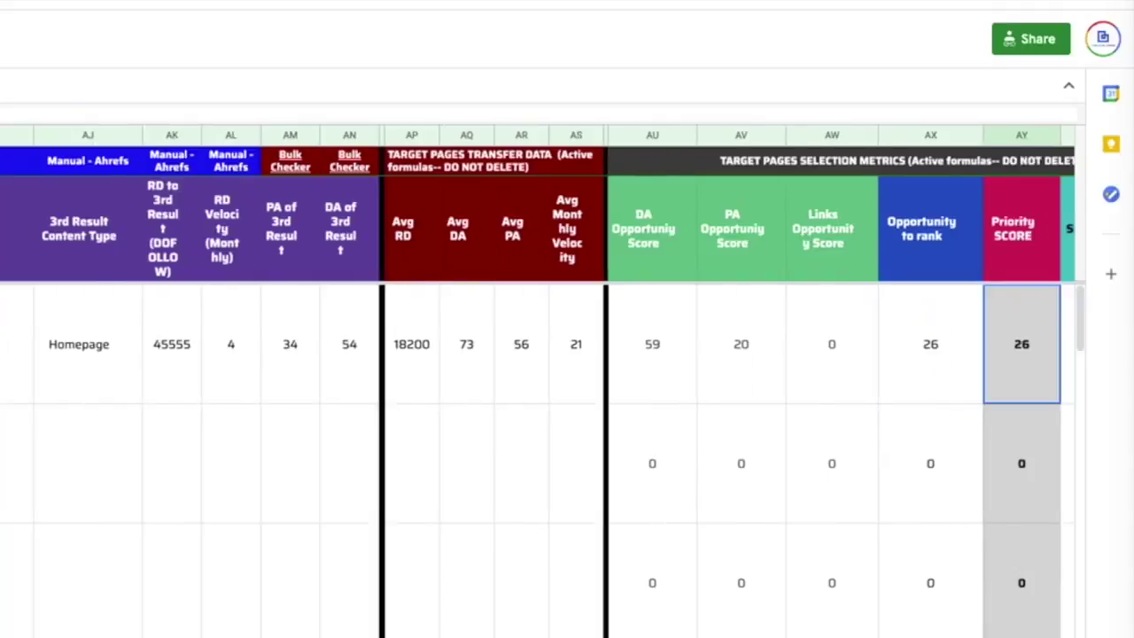
{"action": "key", "text": "Right"}
{"action": "key", "text": "Right"}
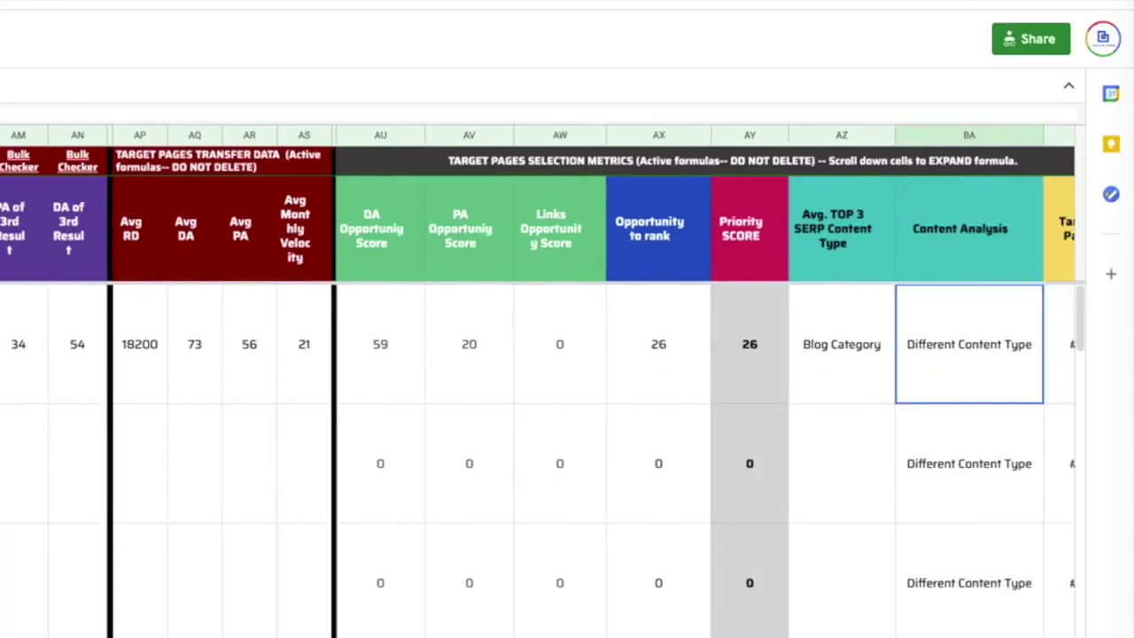
- View the keyword research example's Results Type and Link Analysis sheets
{"action": "left_click", "coordinate": [587, 366]}
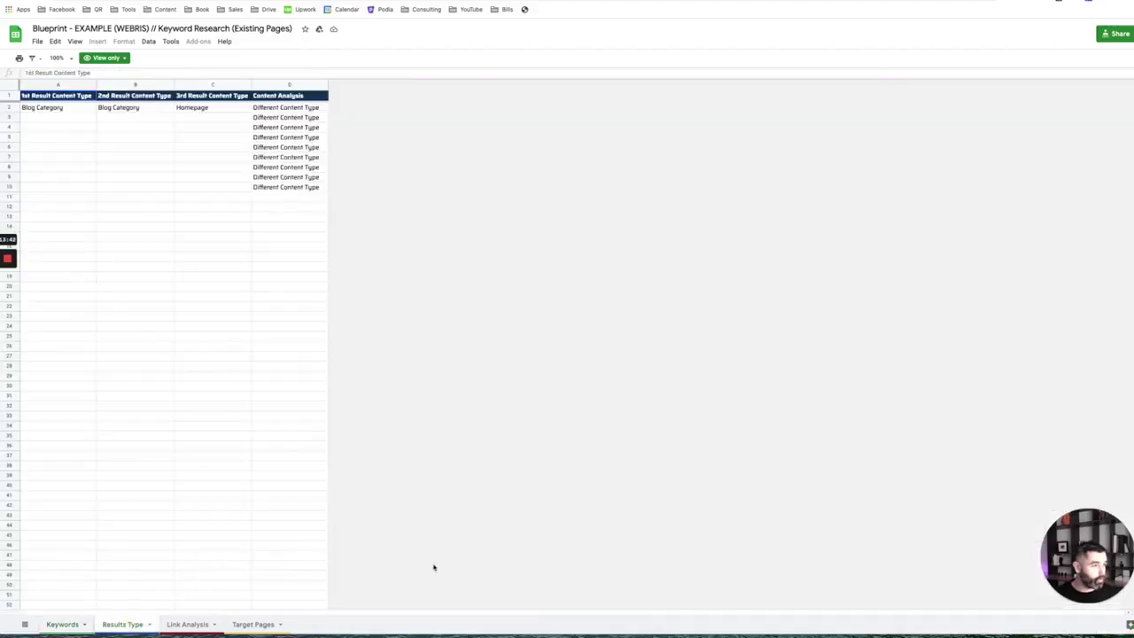
{"action": "left_click", "coordinate": [178, 623]}
{"action": "left_click_drag", "start_coordinate": [688, 614], "coordinate": [776, 617]}
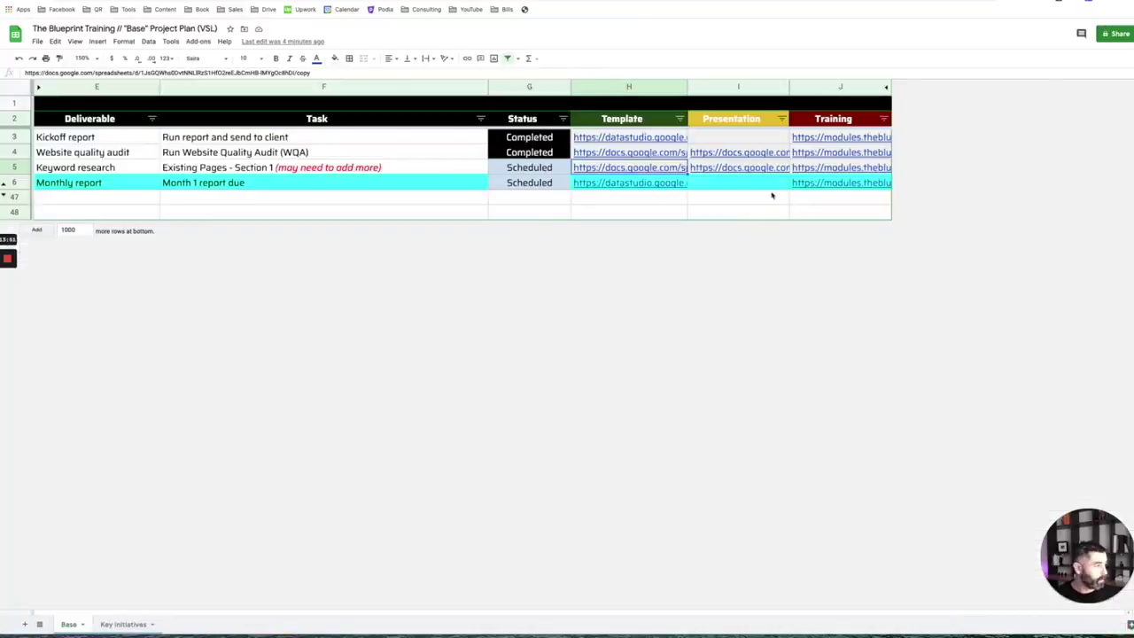
- Open the Keyword research presentation template and view its introductory slides through "How (& why) did we create this deck?"
{"action": "left_click_drag", "start_coordinate": [728, 153], "coordinate": [709, 172]}
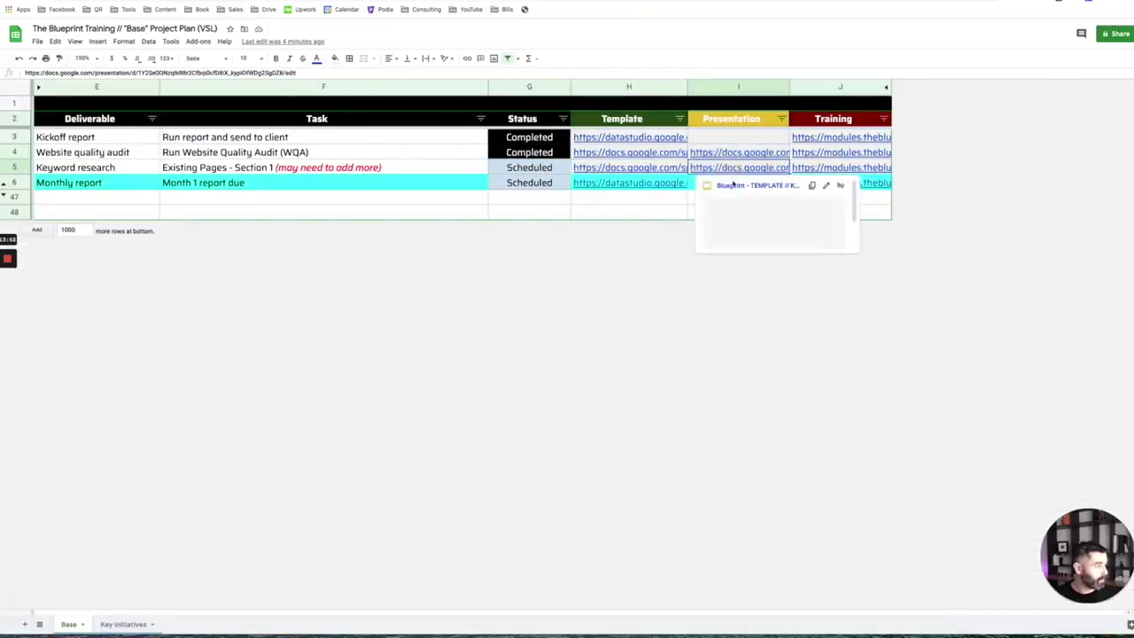
{"action": "left_click", "coordinate": [755, 186]}
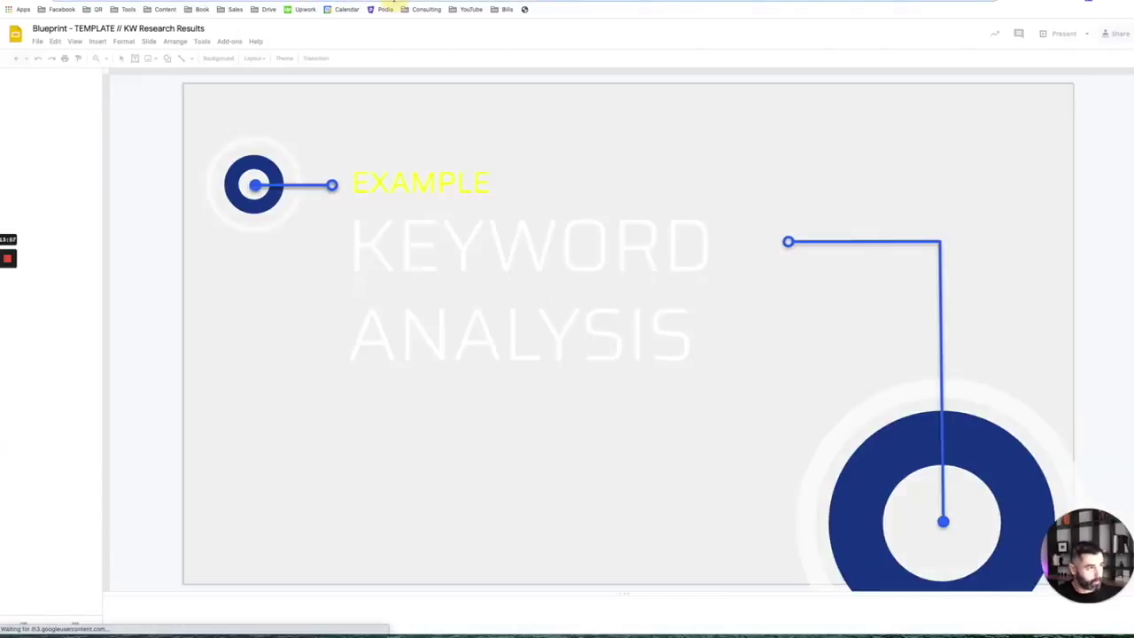
{"action": "key", "text": "Down"}
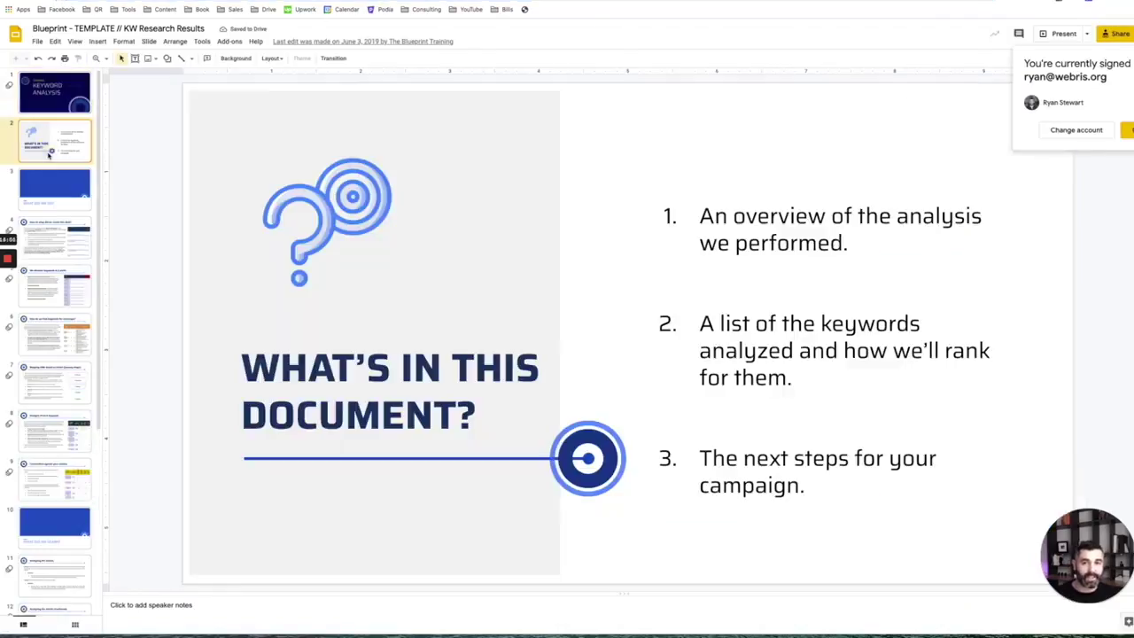
{"action": "key", "text": "Down"}
{"action": "key", "text": "Down"}
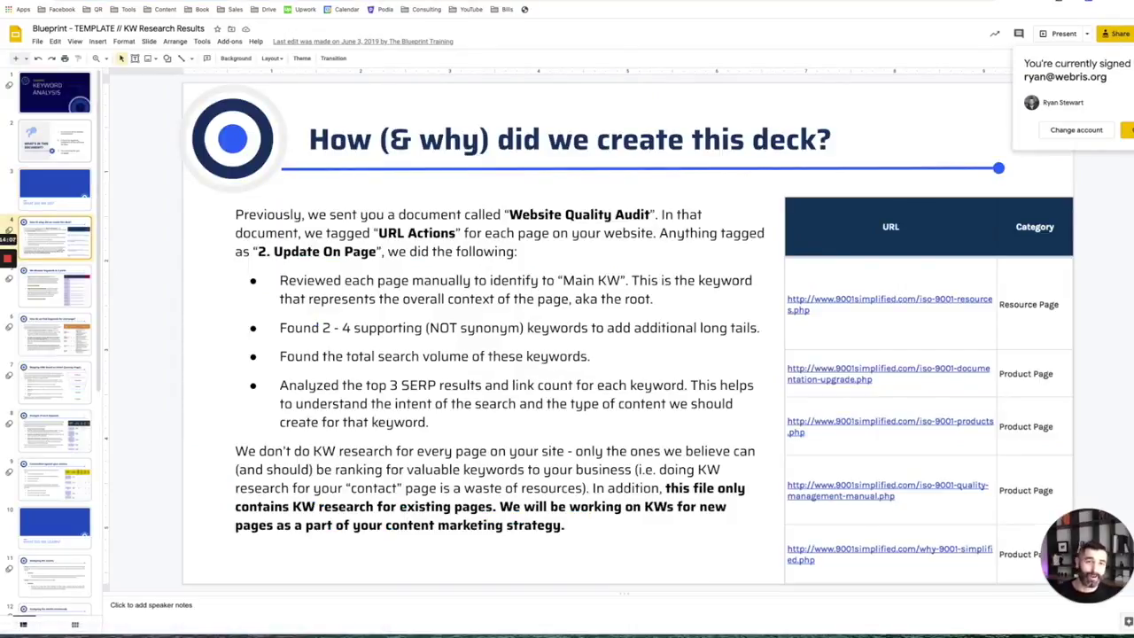
- Review the deck's methodology slides on keyword discovery, intent mapping, keyword analysis and metrics crosswalk, through "Analyzing the results"
{"action": "left_click", "coordinate": [55, 285]}
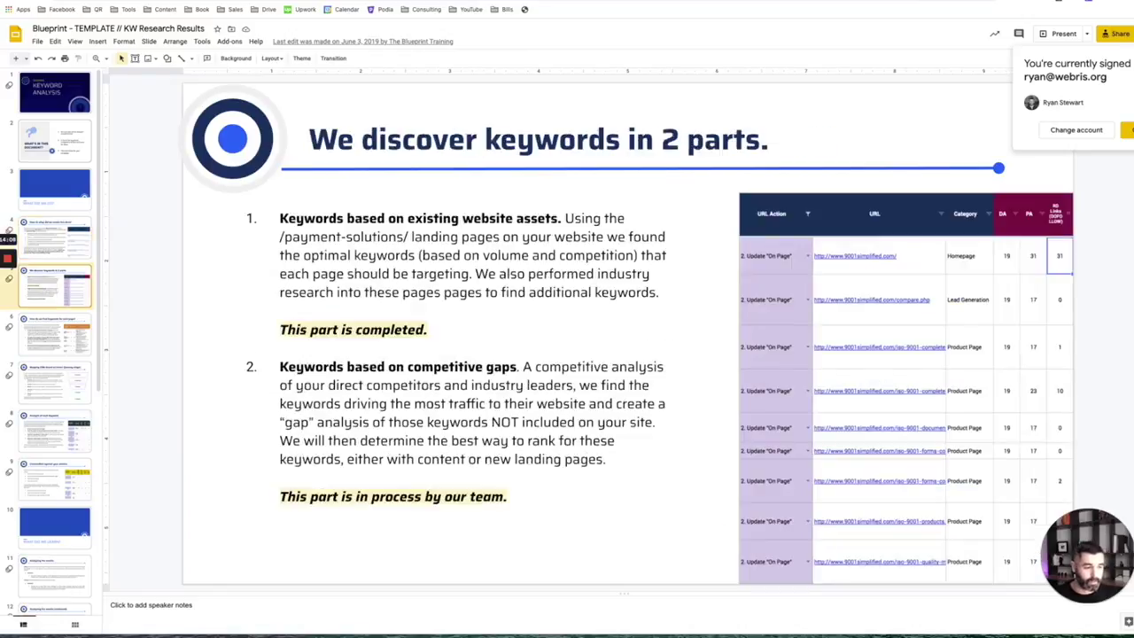
{"action": "left_click", "coordinate": [55, 334]}
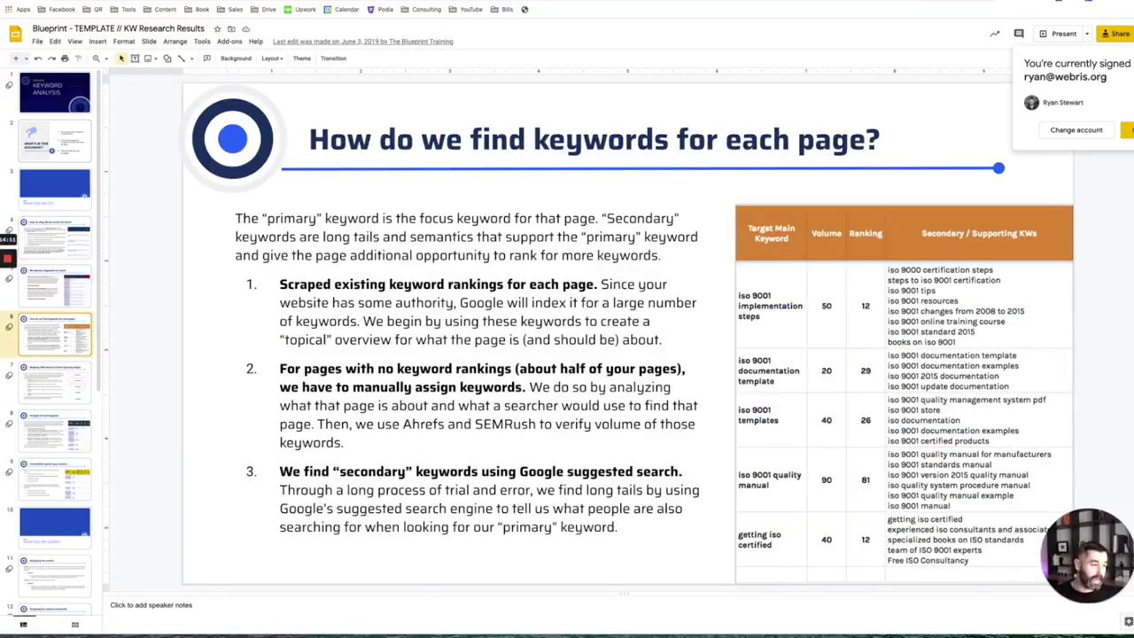
{"action": "left_click", "coordinate": [55, 381]}
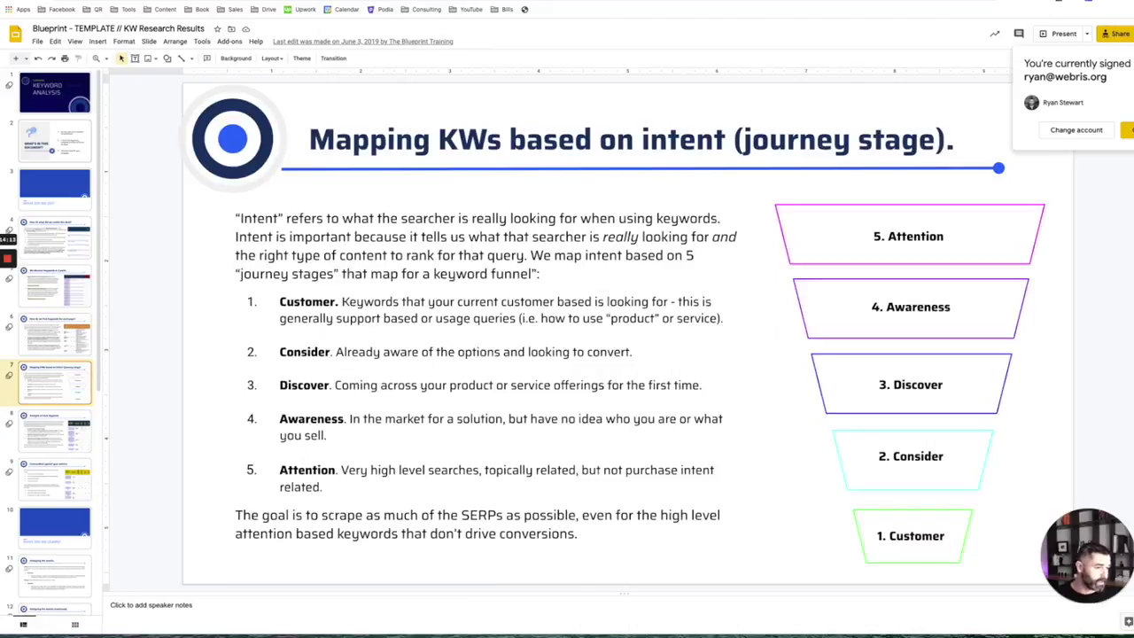
{"action": "left_click", "coordinate": [54, 429]}
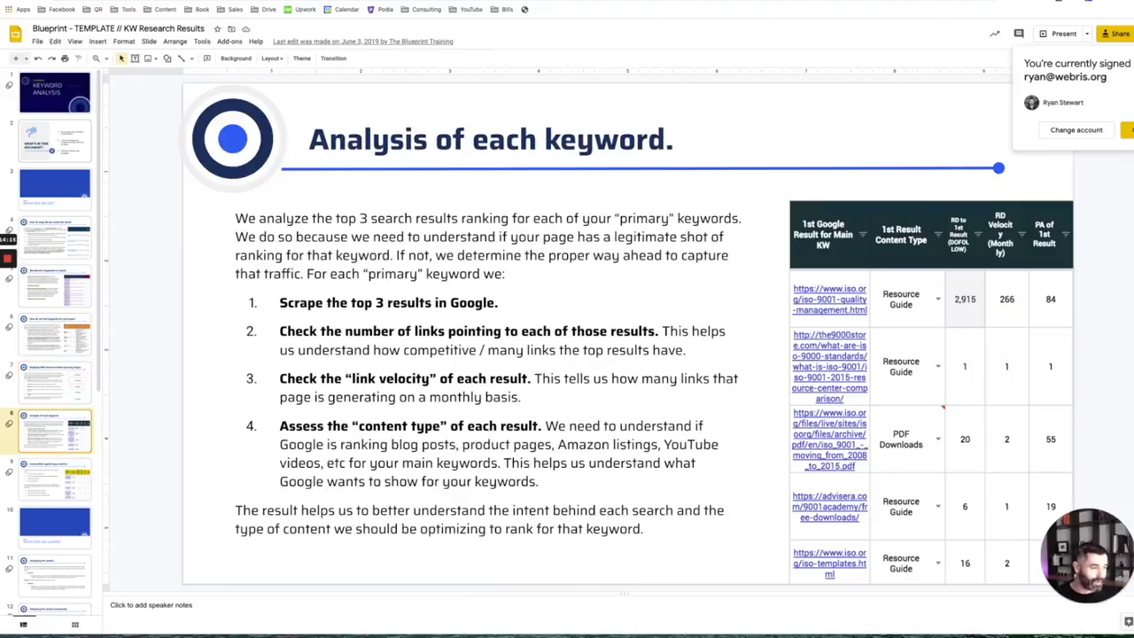
{"action": "left_click", "coordinate": [55, 478]}
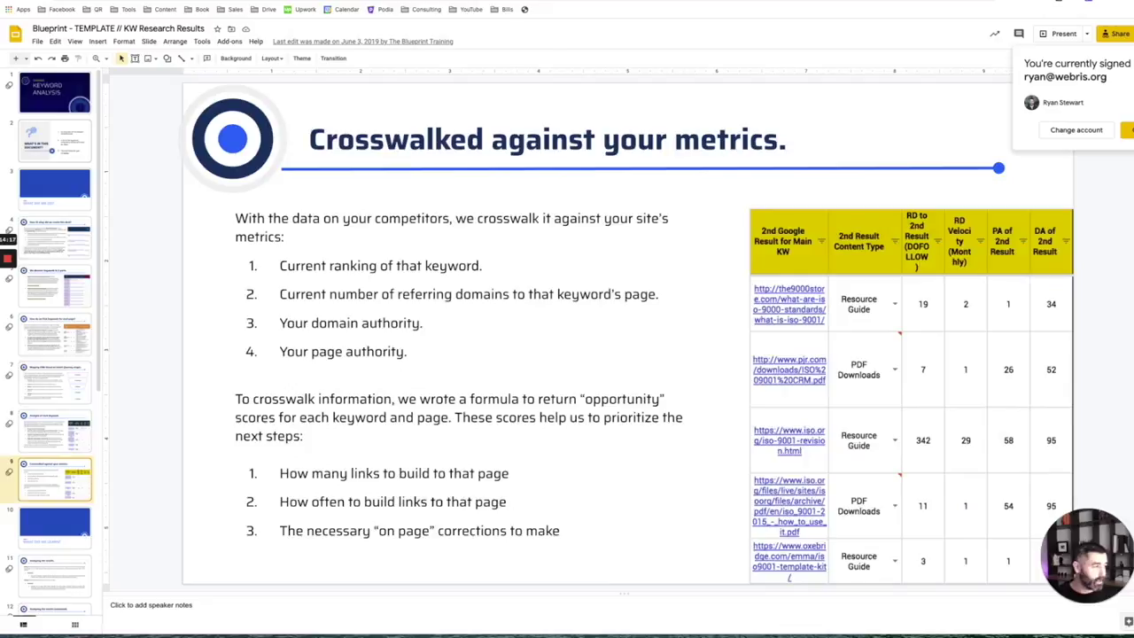
{"action": "left_click", "coordinate": [55, 522]}
{"action": "left_click", "coordinate": [55, 574]}
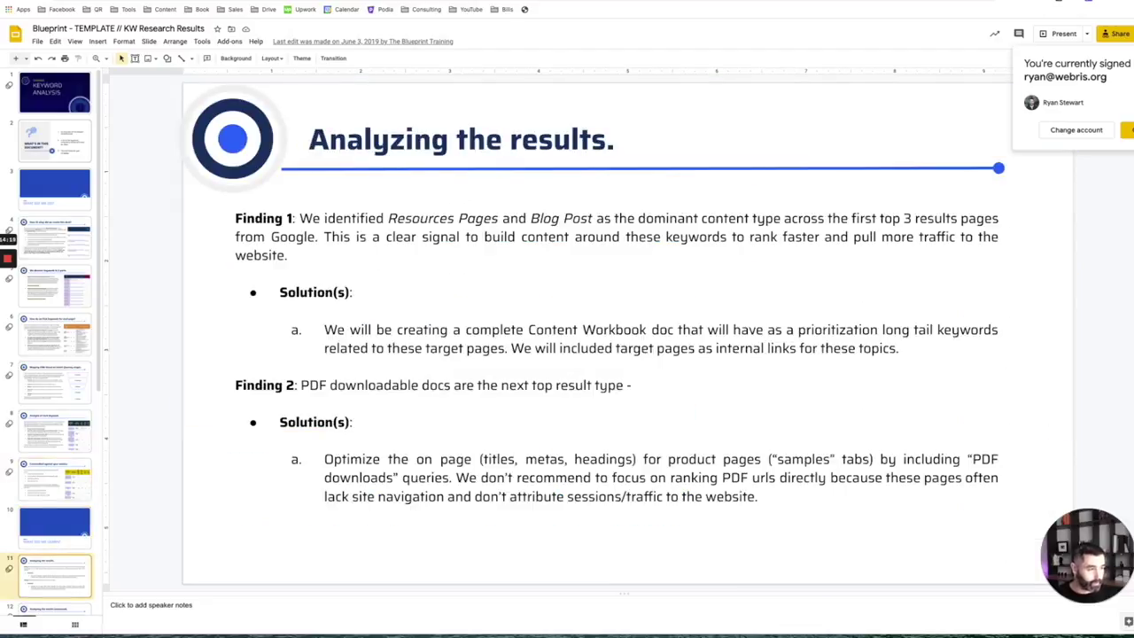
- Compare the 1st and 2nd Result Content Type charts on the "What type of content dominates the SERPs?" slides
{"action": "key", "text": "Down"}
{"action": "key", "text": "Down"}
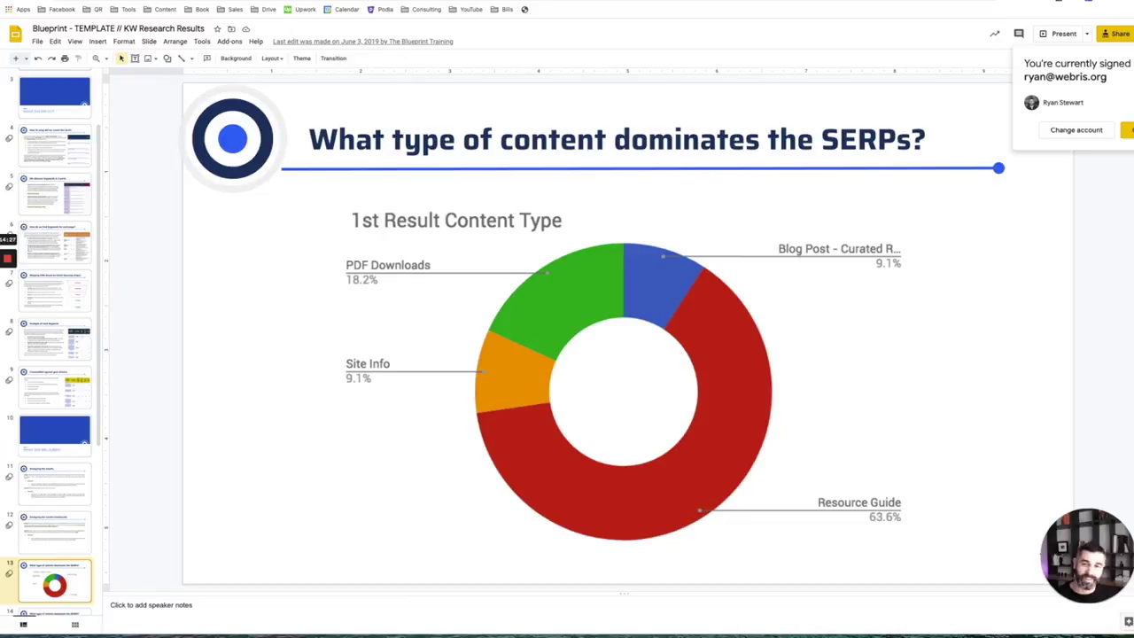
{"action": "key", "text": "Down"}
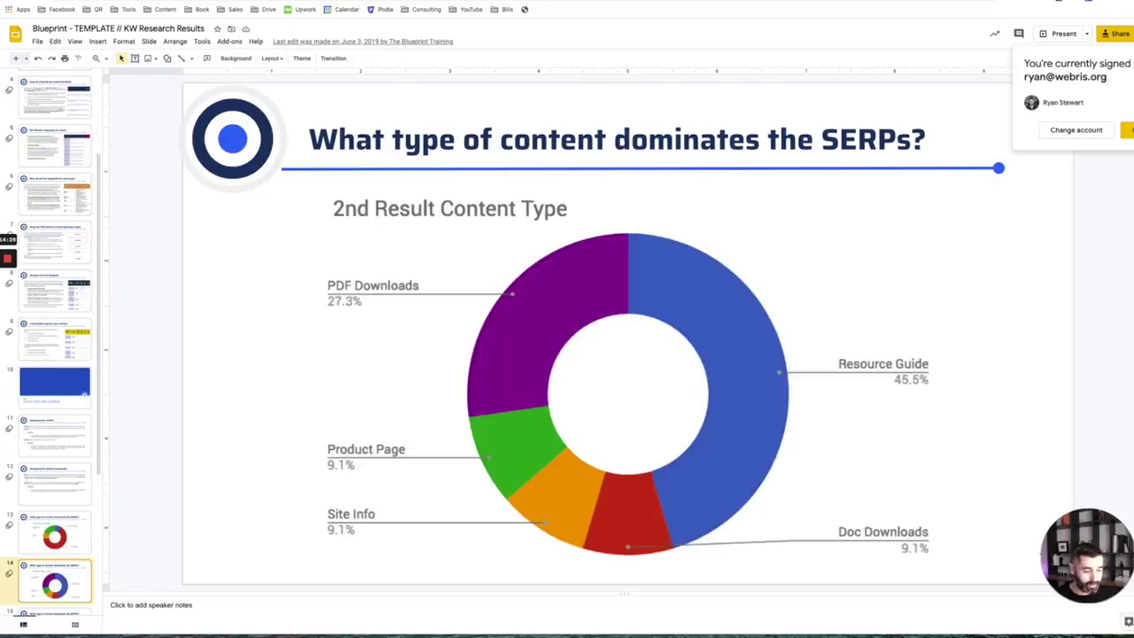
{"action": "key", "text": "Up"}
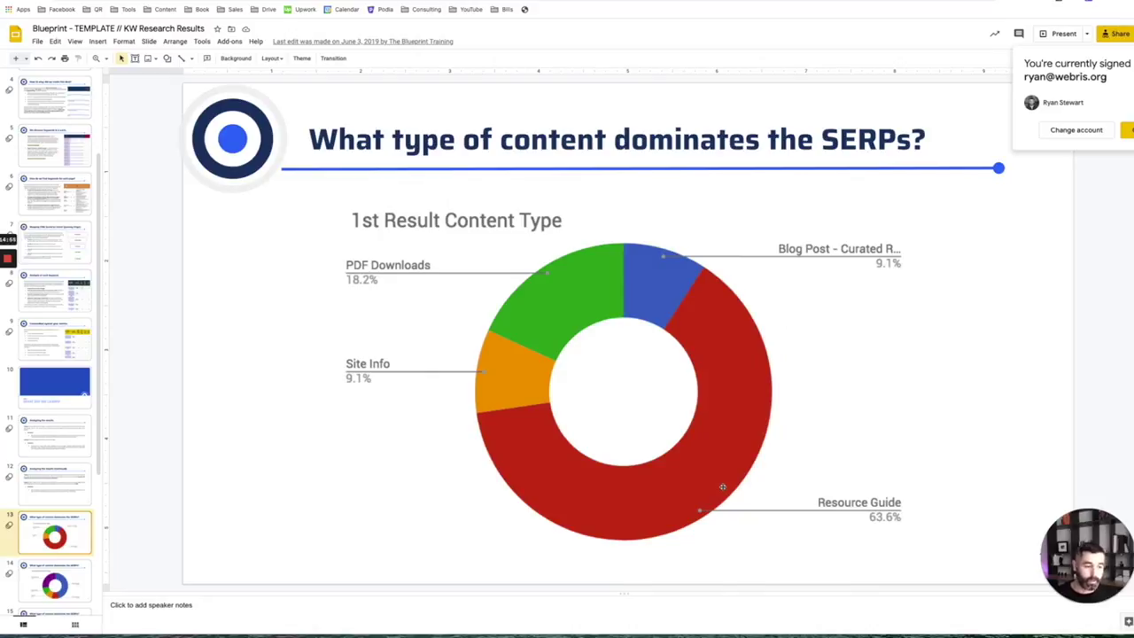
{"action": "key", "text": "Down"}
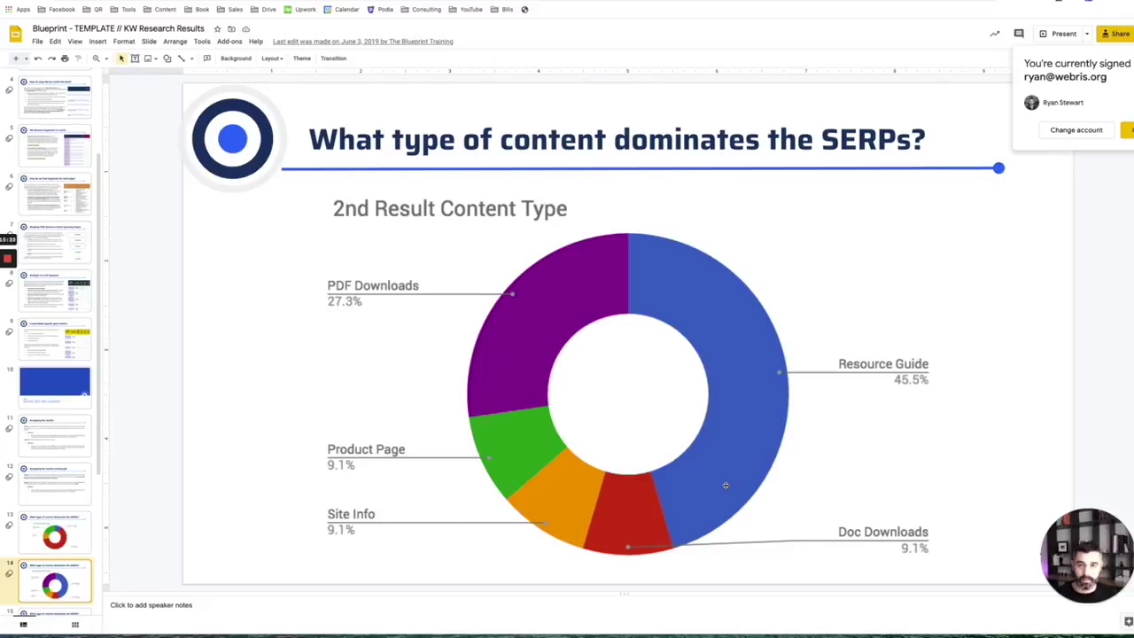
- Examine the deck's Referring Domains and Domain Authority comparison charts and the "What's next for keywords?" slide
{"action": "key", "text": "Down"}
{"action": "key", "text": "Down"}
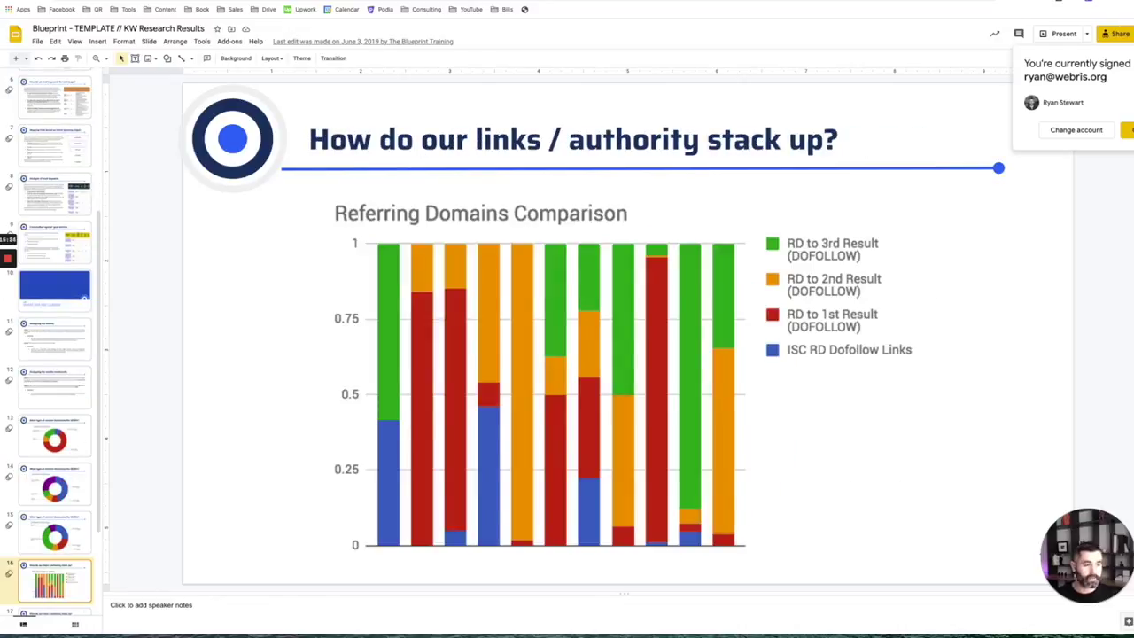
{"action": "key", "text": "Down"}
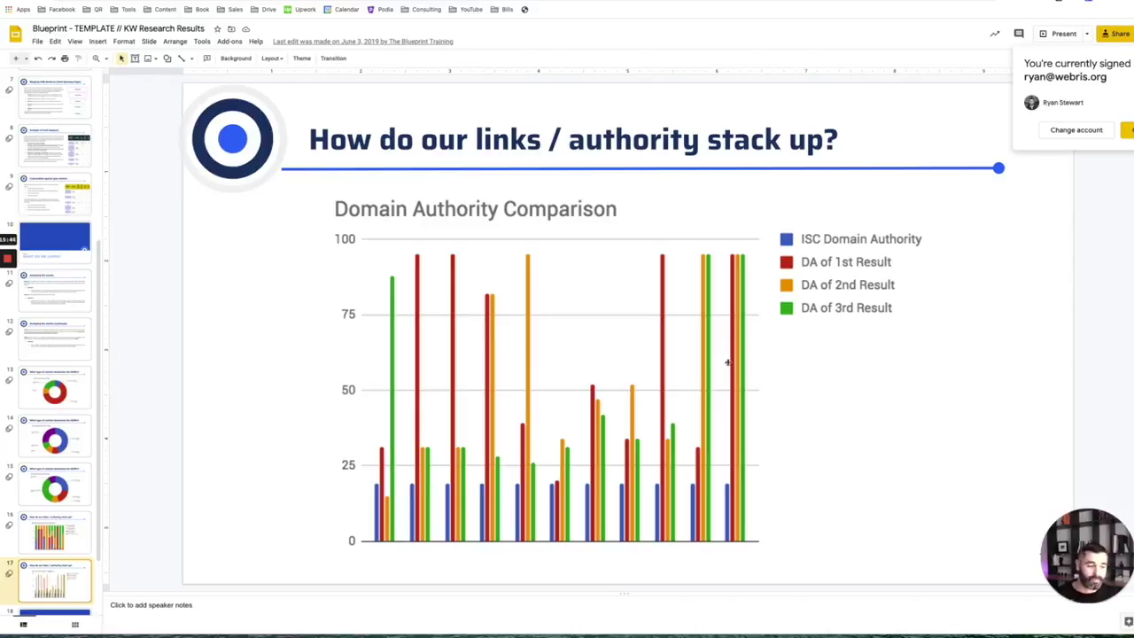
{"action": "key", "text": "Down"}
{"action": "key", "text": "Down"}
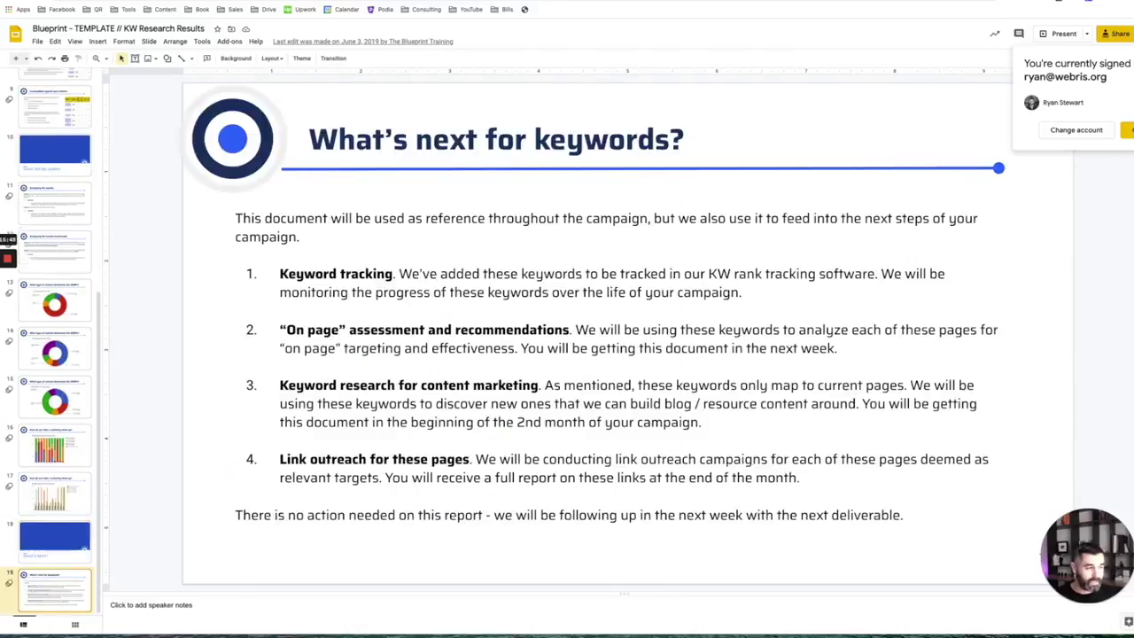
{"action": "key", "text": "Up"}
{"action": "key", "text": "Up"}
{"action": "key", "text": "Up"}
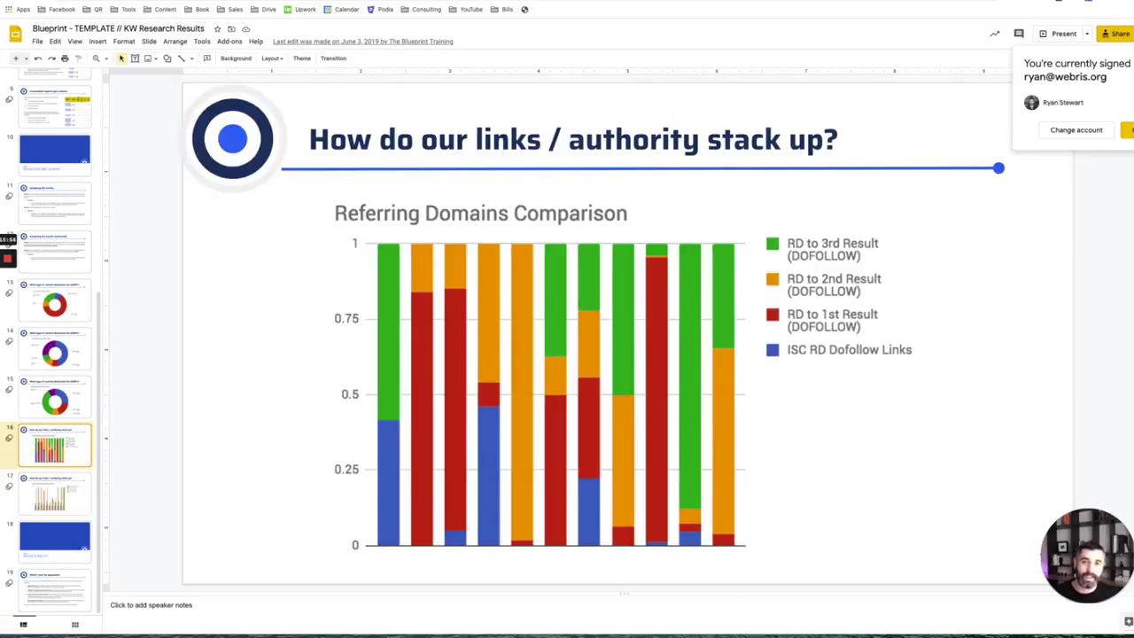
- Return to the project plan, mark the Keyword research deliverable Completed and open the month 1 Monthly report template
{"action": "key", "text": "ctrl+Tab"}
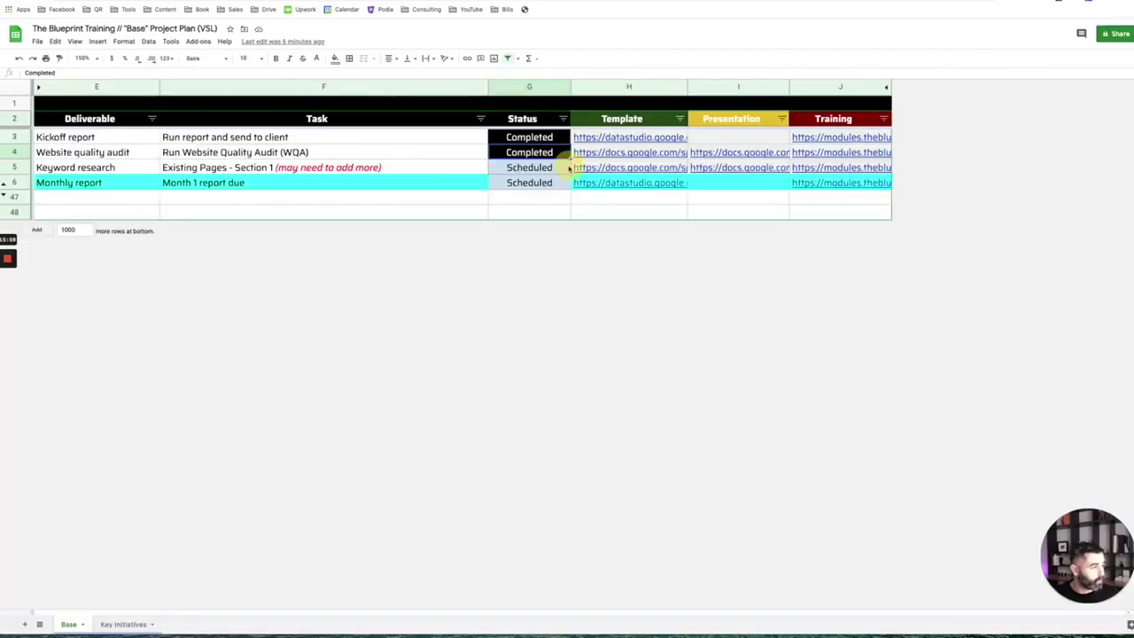
{"action": "left_click_drag", "start_coordinate": [571, 159], "coordinate": [569, 168]}
{"action": "left_click", "coordinate": [609, 182]}
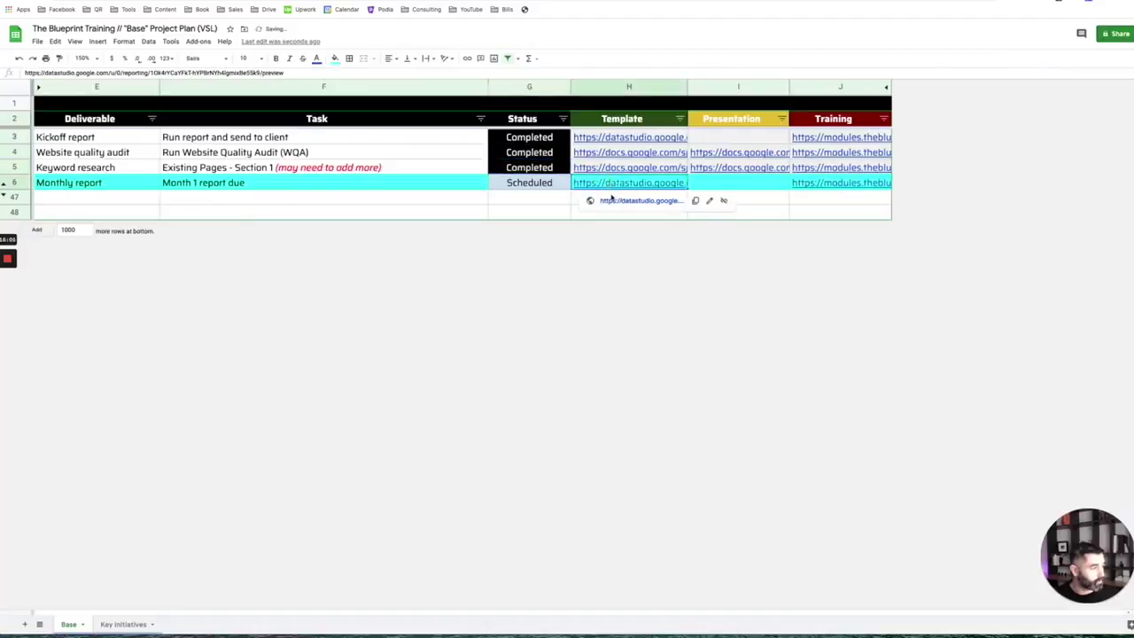
{"action": "left_click", "coordinate": [611, 200]}
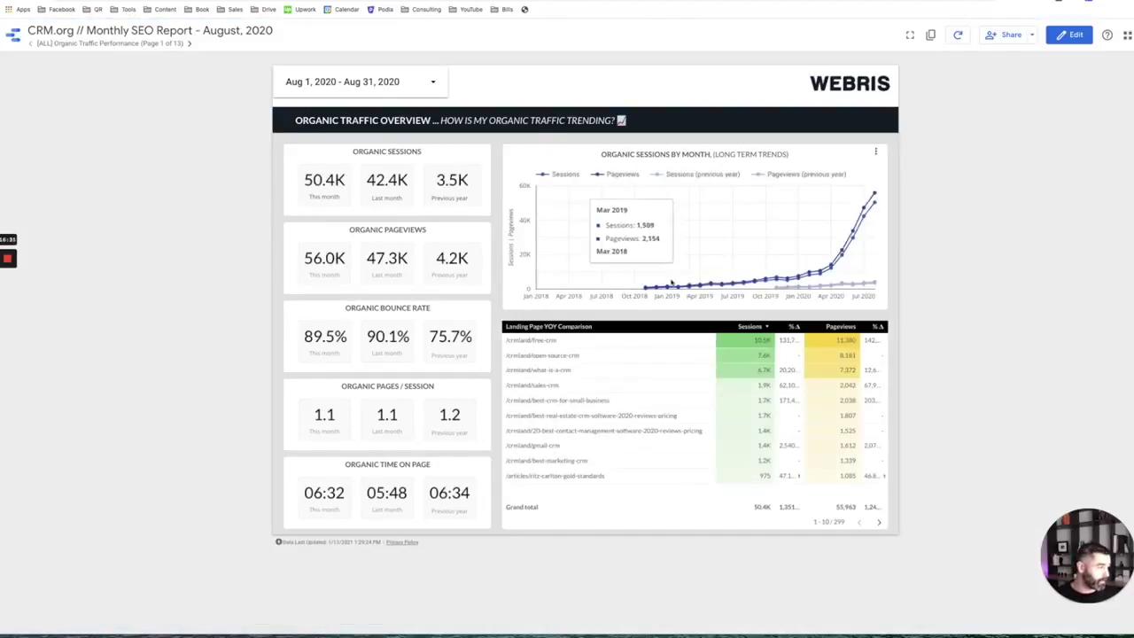
- View the monthly SEO report's organic traffic overview, its list of pages and the All Keyword Rankings page
{"action": "mouse_move", "coordinate": [787, 276]}
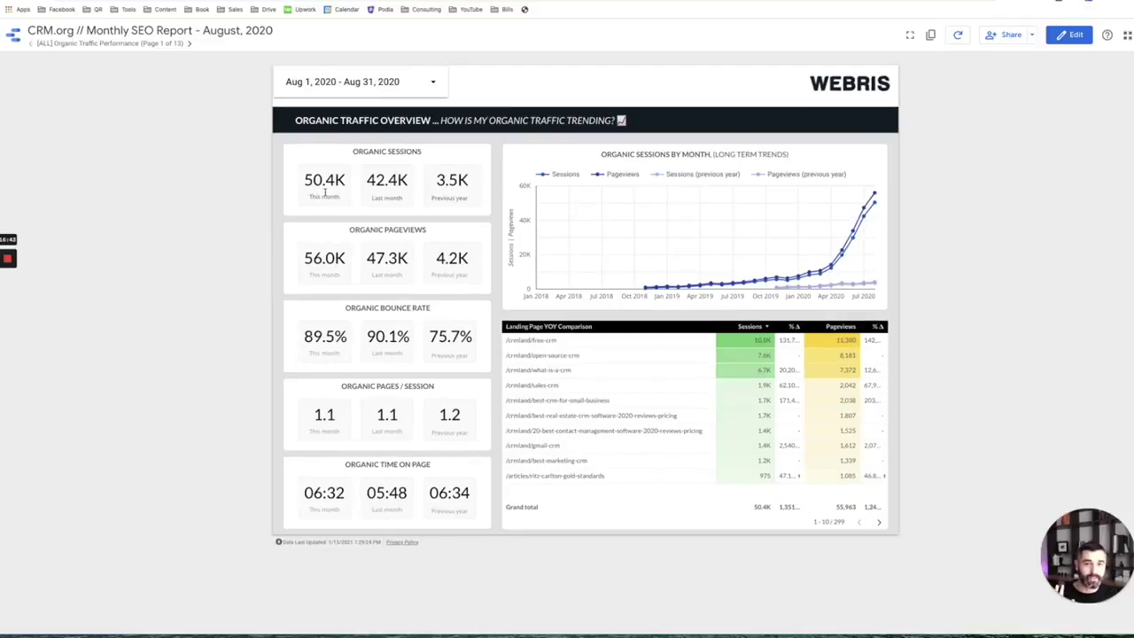
{"action": "left_click", "coordinate": [155, 44]}
{"action": "left_click_drag", "start_coordinate": [216, 115], "coordinate": [213, 160]}
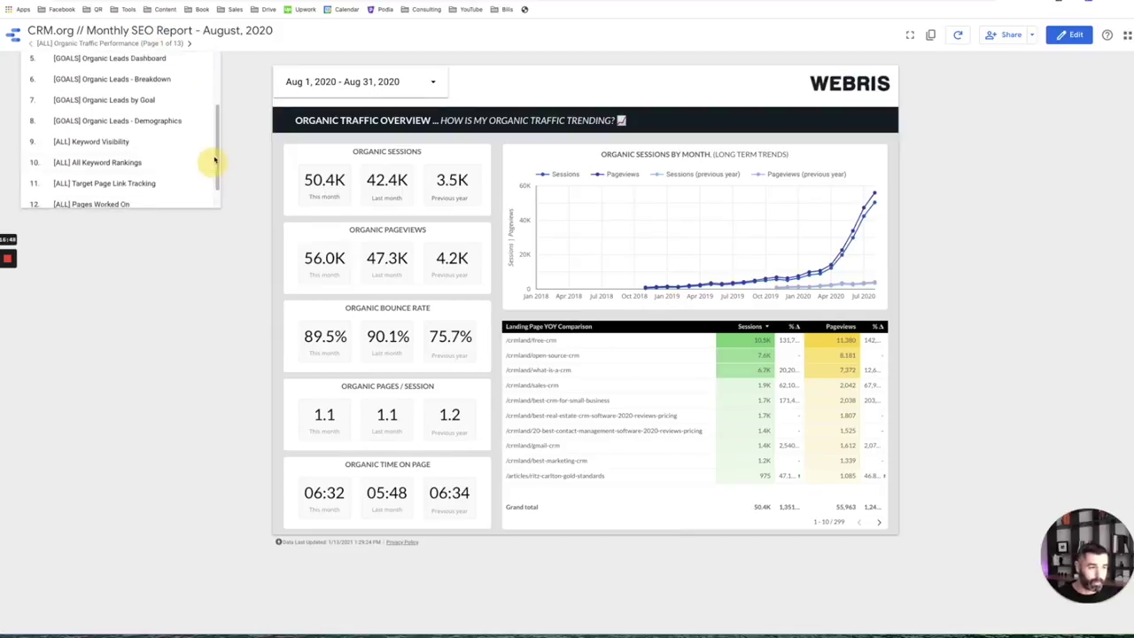
{"action": "left_click", "coordinate": [165, 155]}
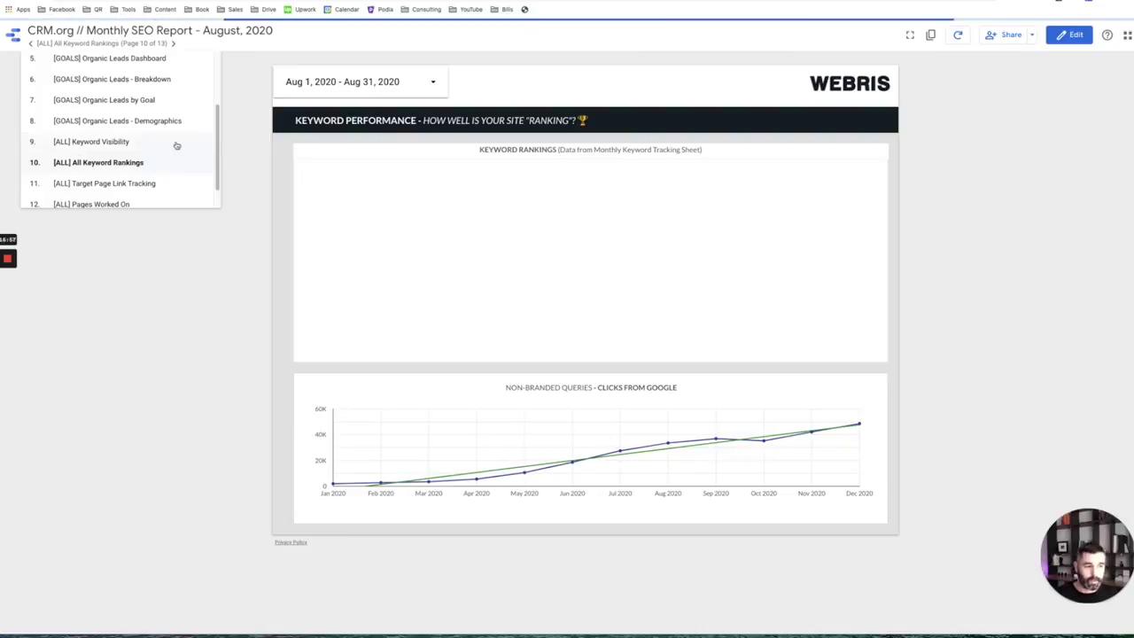
{"action": "scroll", "coordinate": [174, 144], "scroll_direction": "down", "scroll_amount": 1}
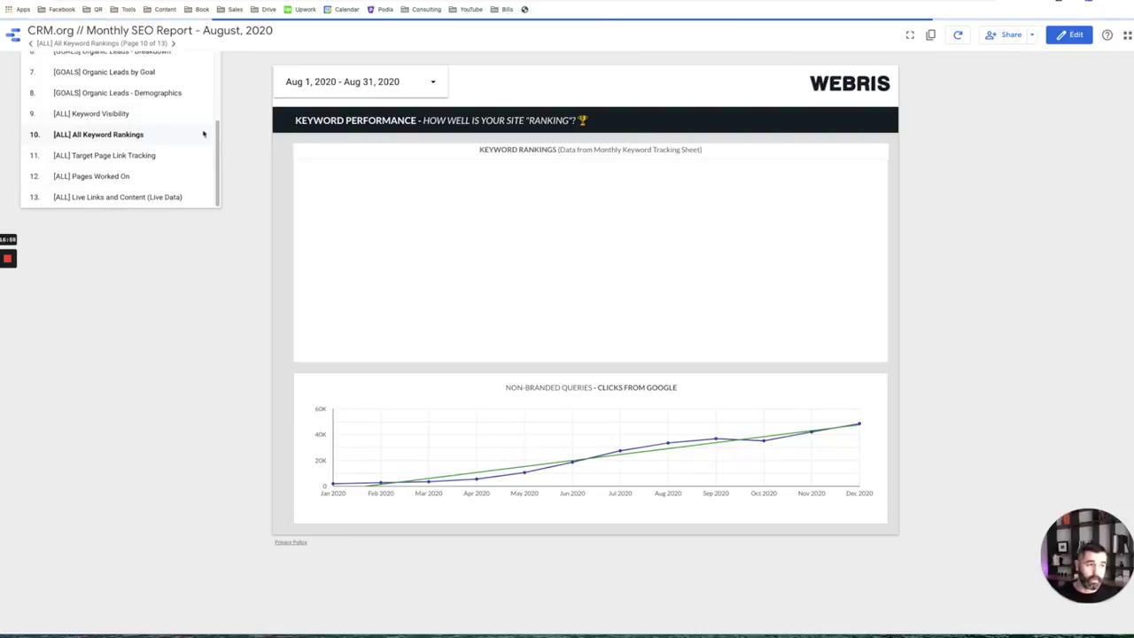
{"action": "left_click", "coordinate": [251, 116]}
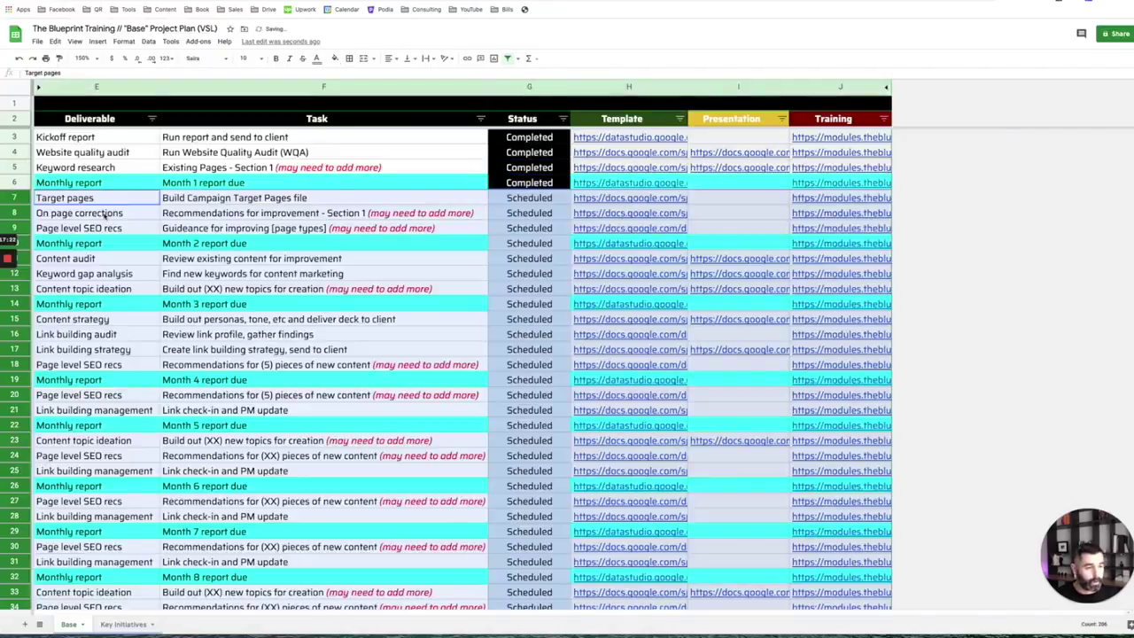
- Unhide the plan's remaining rows and hide those from the Content audit row downward, keeping month two's deliverables on display
{"action": "left_click", "coordinate": [3, 195]}
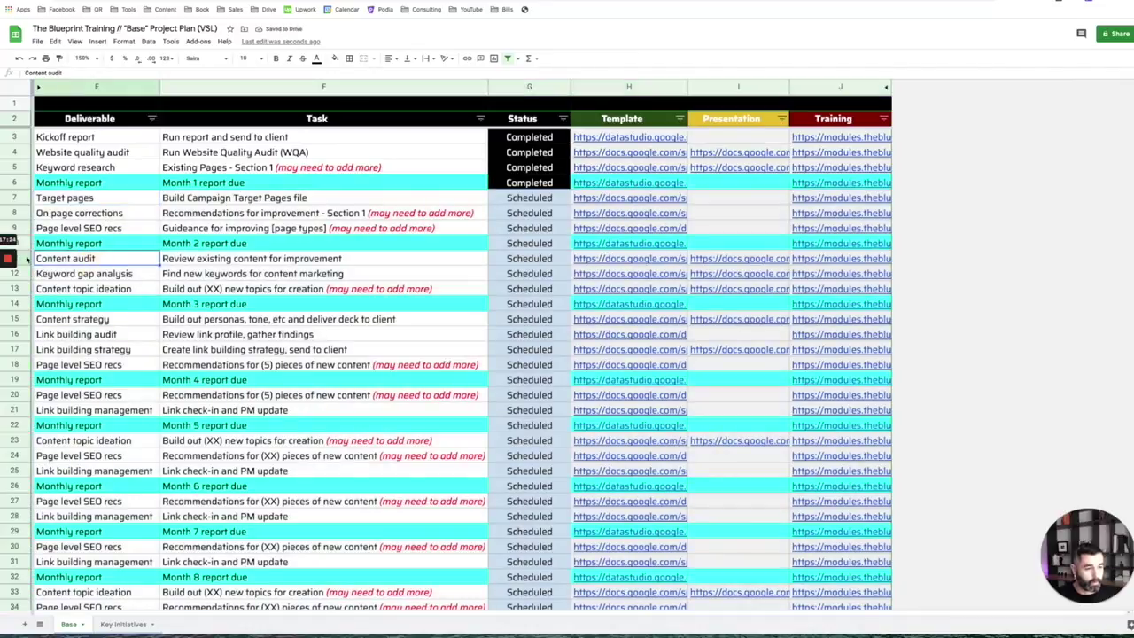
{"action": "left_click", "coordinate": [22, 258]}
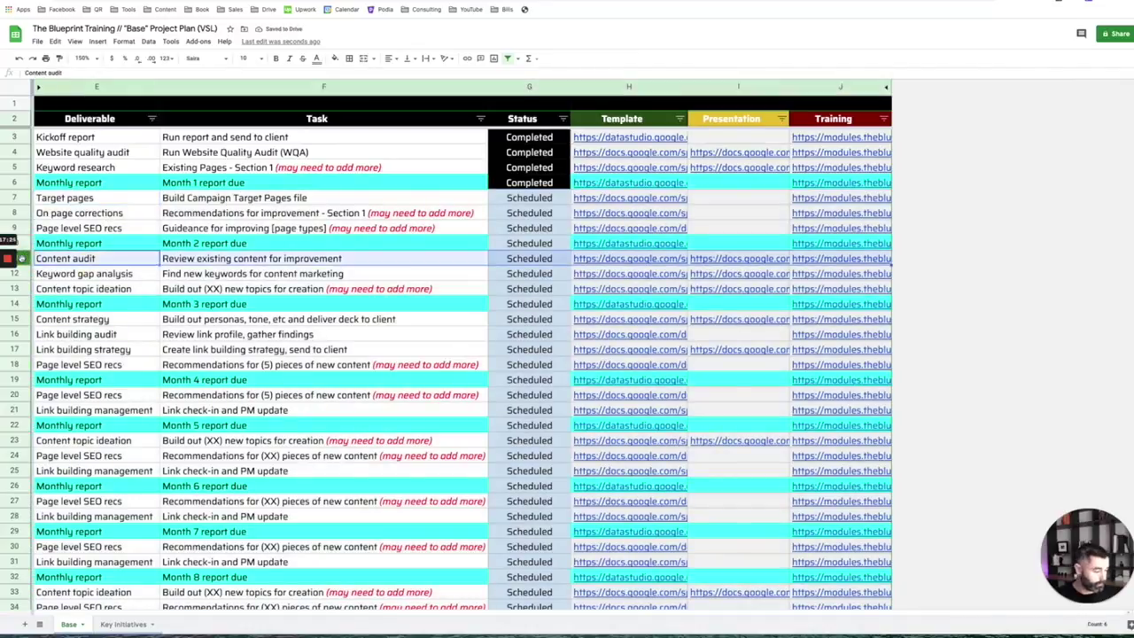
{"action": "scroll", "coordinate": [22, 443], "scroll_direction": "down", "scroll_amount": 4}
{"action": "left_click", "coordinate": [14, 592], "text": "shift"}
{"action": "scroll", "coordinate": [14, 443], "scroll_direction": "up", "scroll_amount": 2}
{"action": "right_click", "coordinate": [226, 233]}
{"action": "left_click", "coordinate": [278, 367]}
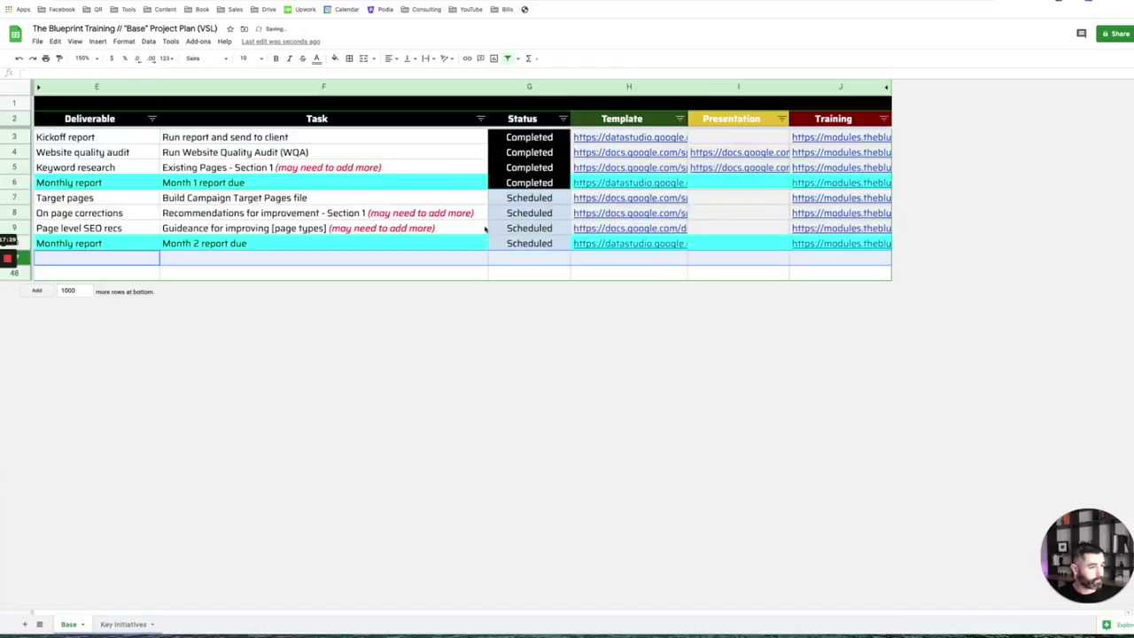
- Set the status of the Target pages deliverable to Completed
{"action": "left_click", "coordinate": [13, 198]}
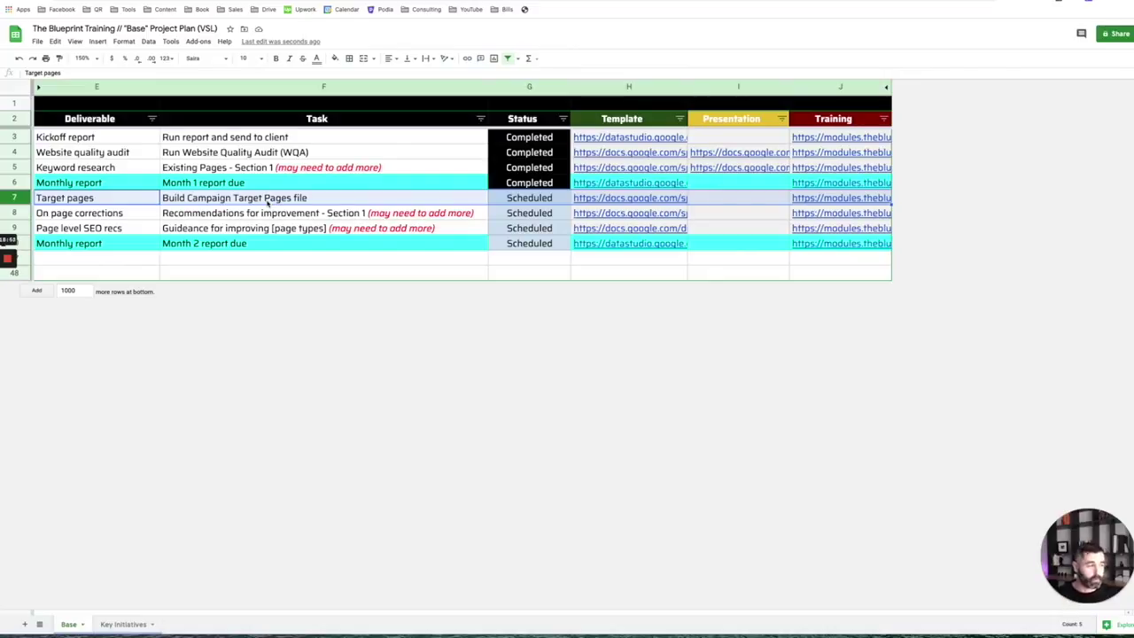
{"action": "left_click", "coordinate": [542, 186]}
{"action": "left_click_drag", "start_coordinate": [570, 189], "coordinate": [556, 200]}
{"action": "left_click", "coordinate": [544, 199]}
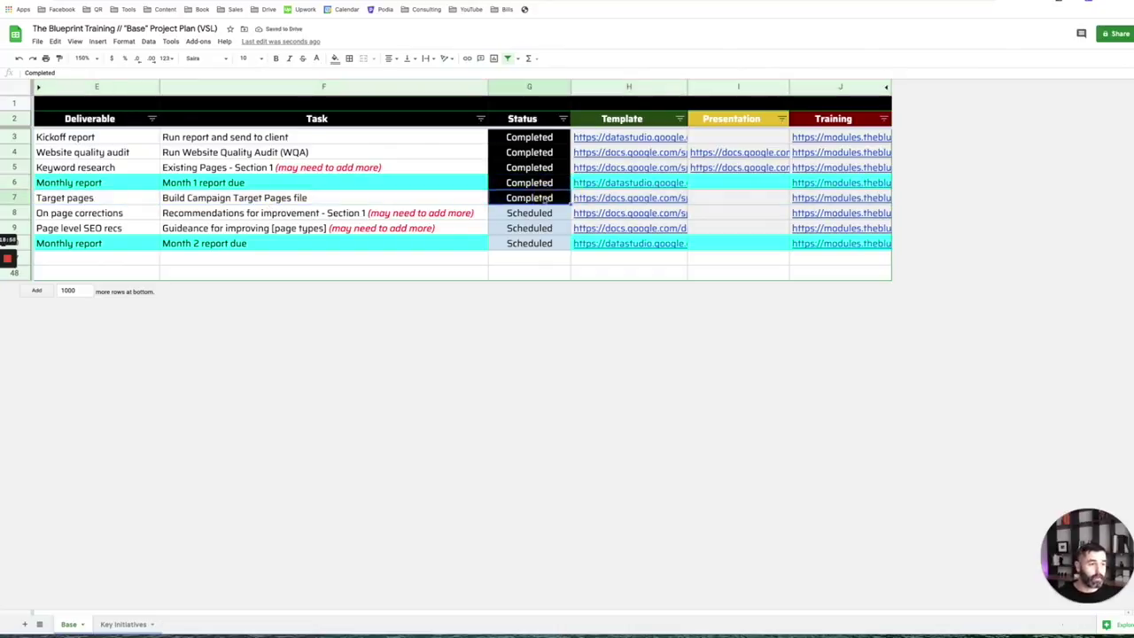
- Examine the On page corrections row's status and Section 1 recommendations task alongside the Keyword research row
{"action": "left_click", "coordinate": [531, 214]}
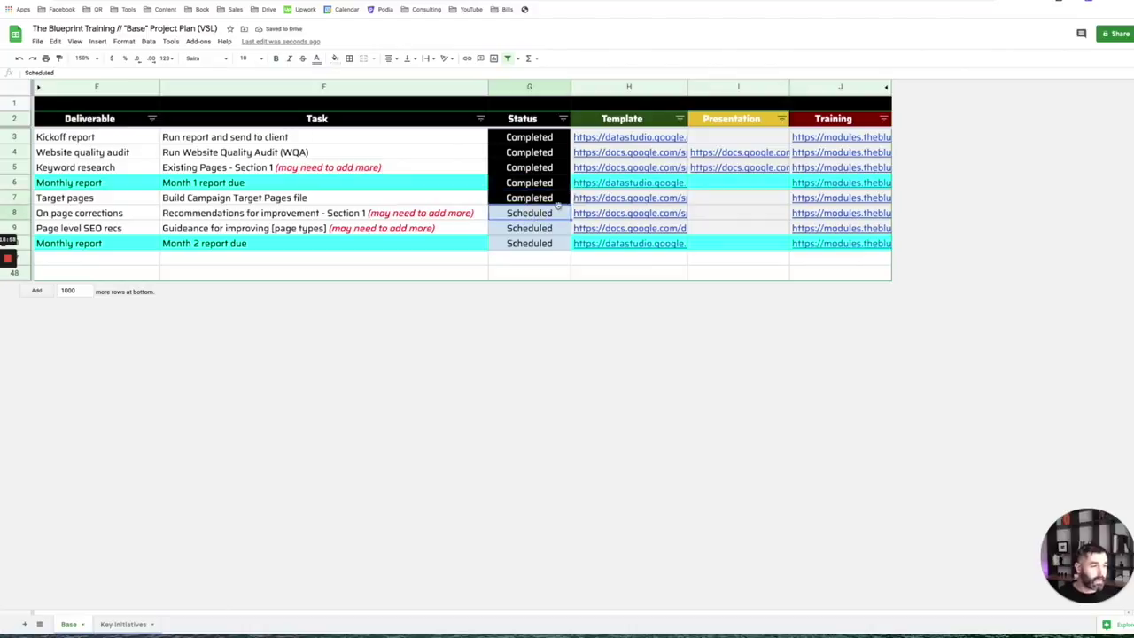
{"action": "left_click", "coordinate": [337, 213]}
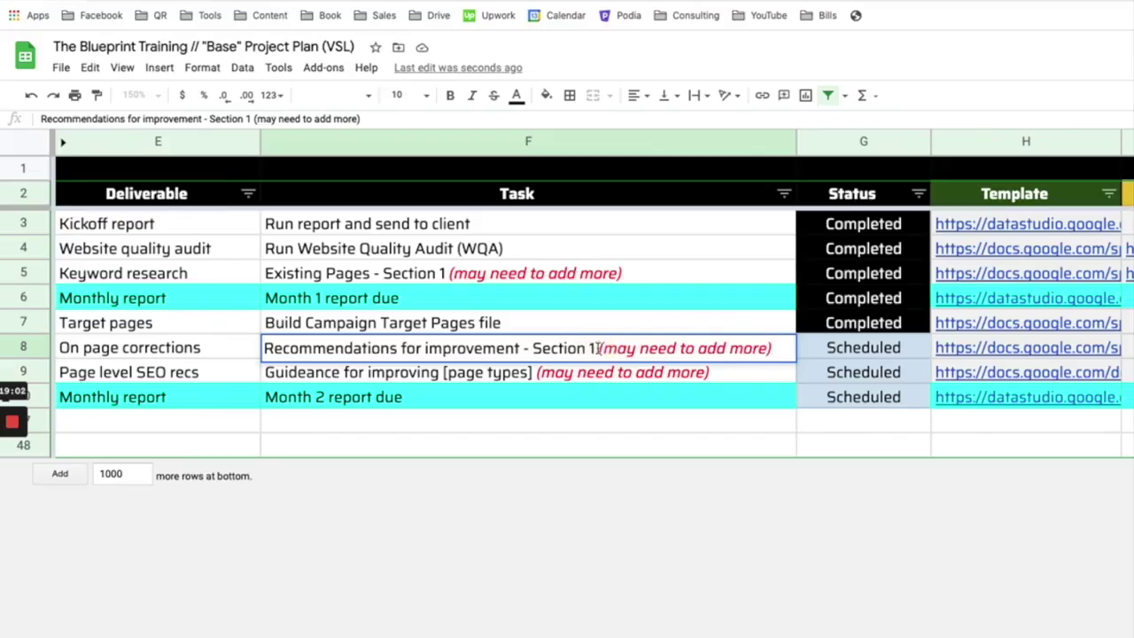
{"action": "left_click", "coordinate": [423, 242]}
{"action": "left_click", "coordinate": [496, 349]}
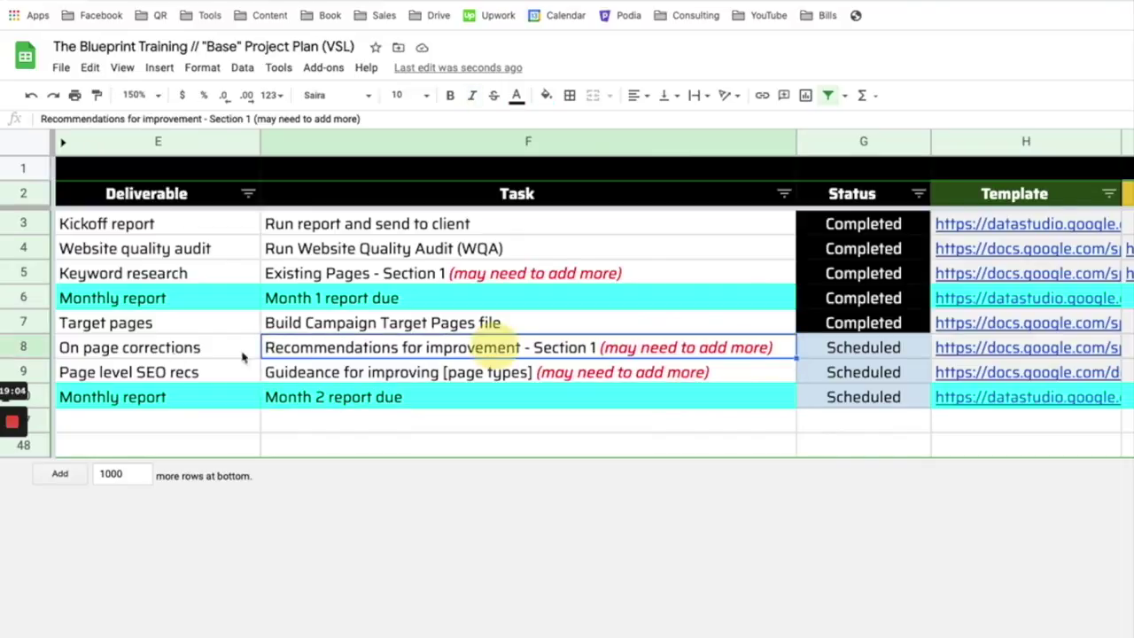
{"action": "left_click", "coordinate": [23, 348]}
{"action": "left_click", "coordinate": [33, 275]}
{"action": "left_click", "coordinate": [18, 347]}
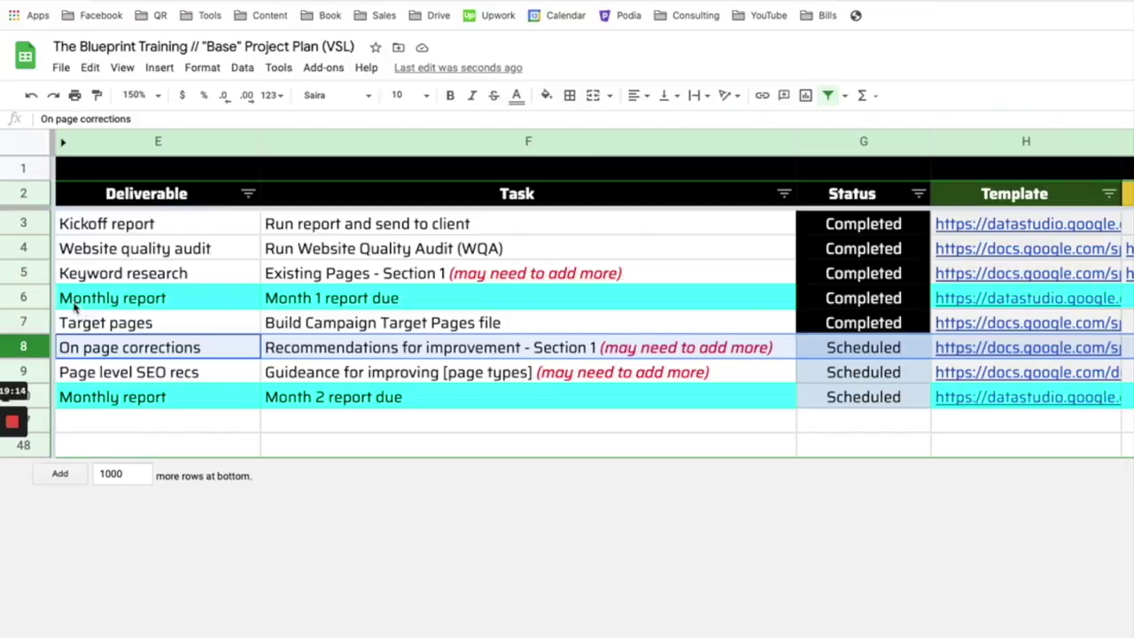
- Review the On page corrections deliverable's example checklist, examining the title items with their Pass or Fail status and comments
{"action": "left_click", "coordinate": [36, 274]}
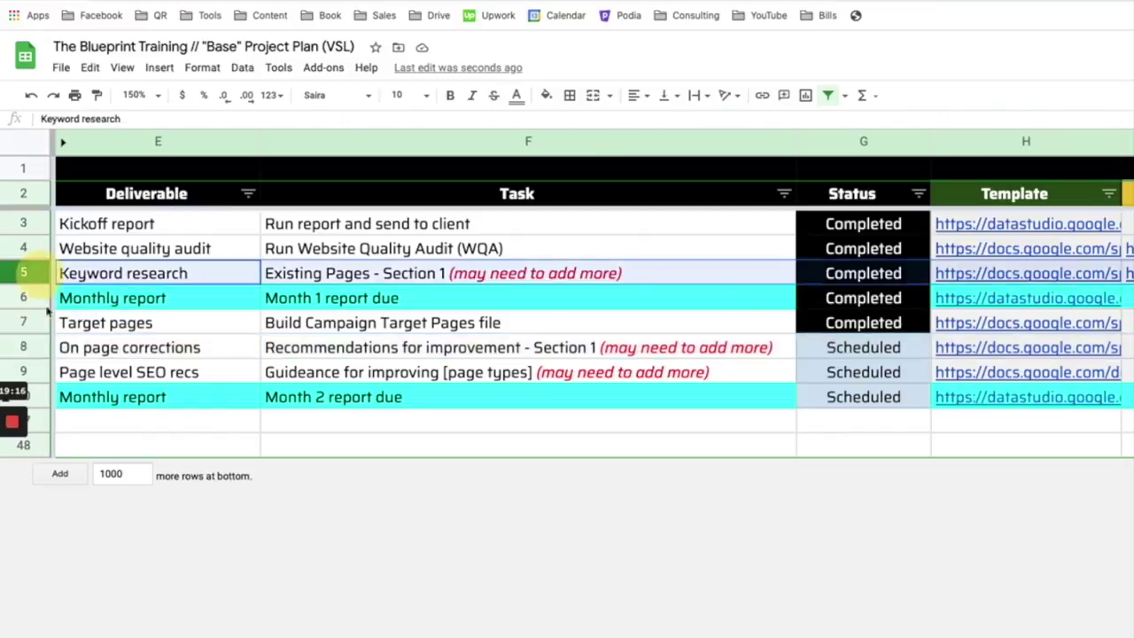
{"action": "left_click", "coordinate": [36, 347]}
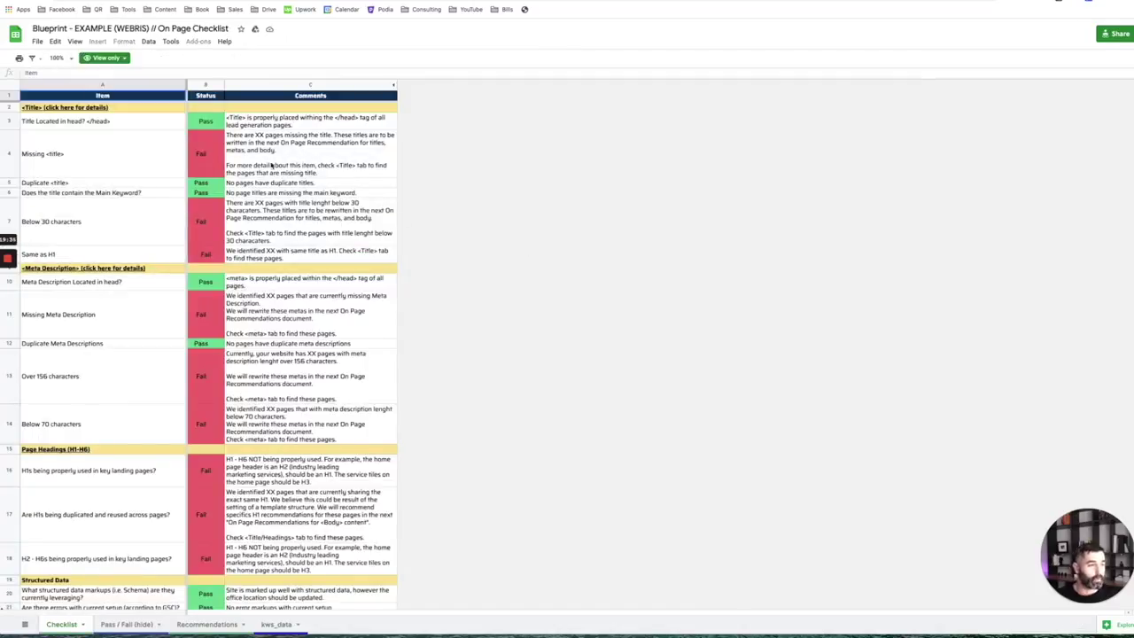
{"action": "left_click", "coordinate": [145, 123]}
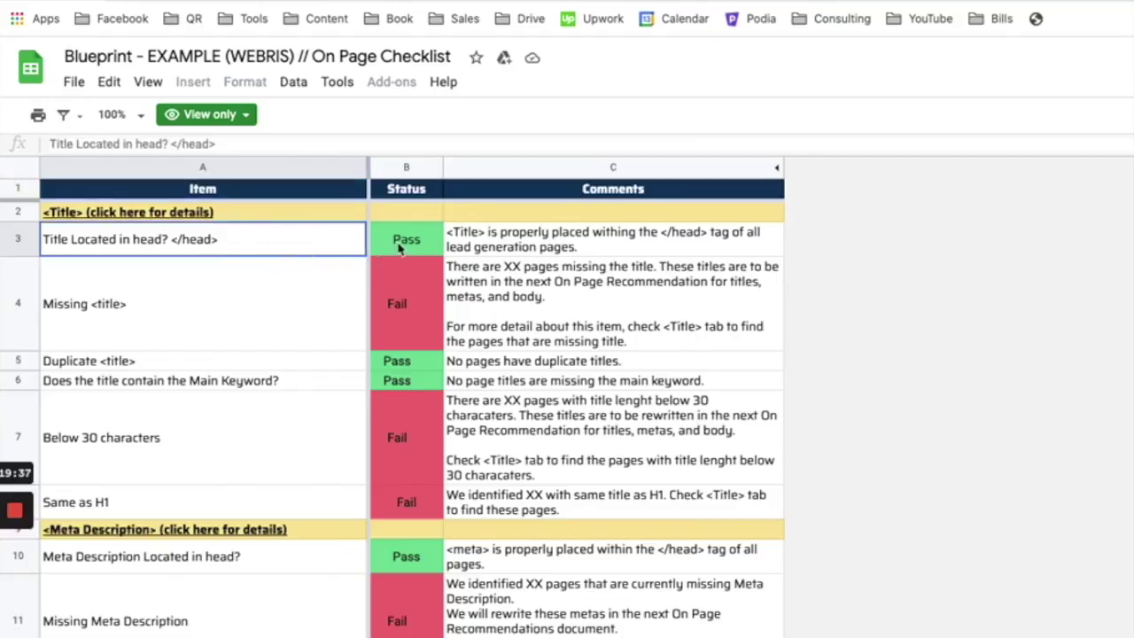
{"action": "left_click", "coordinate": [201, 123]}
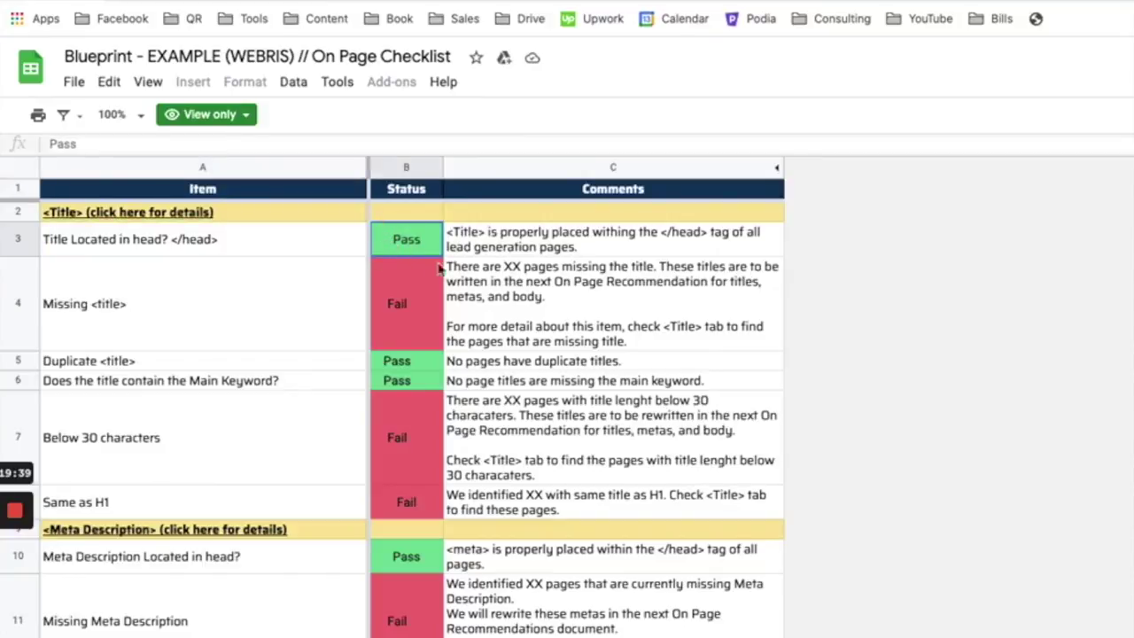
{"action": "left_click", "coordinate": [434, 297]}
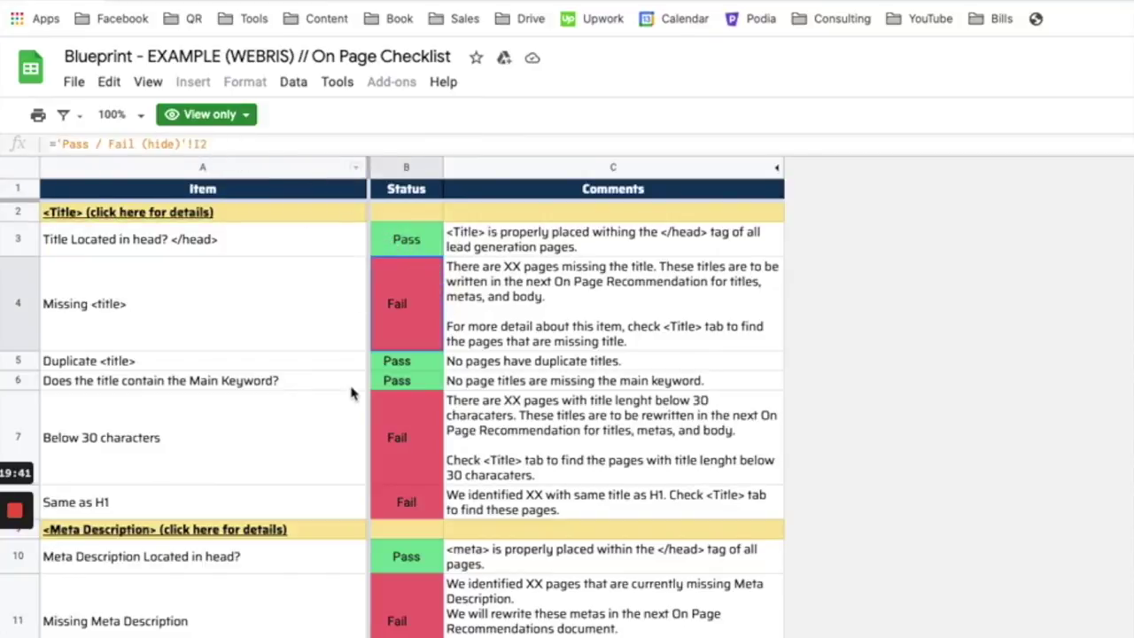
{"action": "left_click", "coordinate": [186, 290]}
{"action": "left_click", "coordinate": [196, 240]}
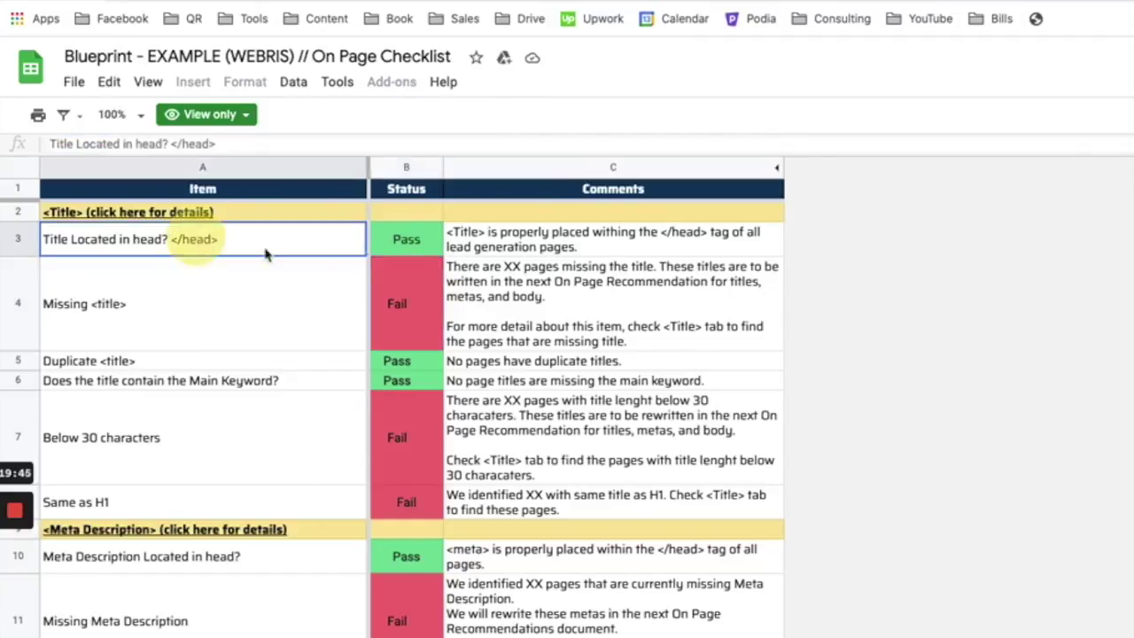
{"action": "left_click", "coordinate": [454, 250]}
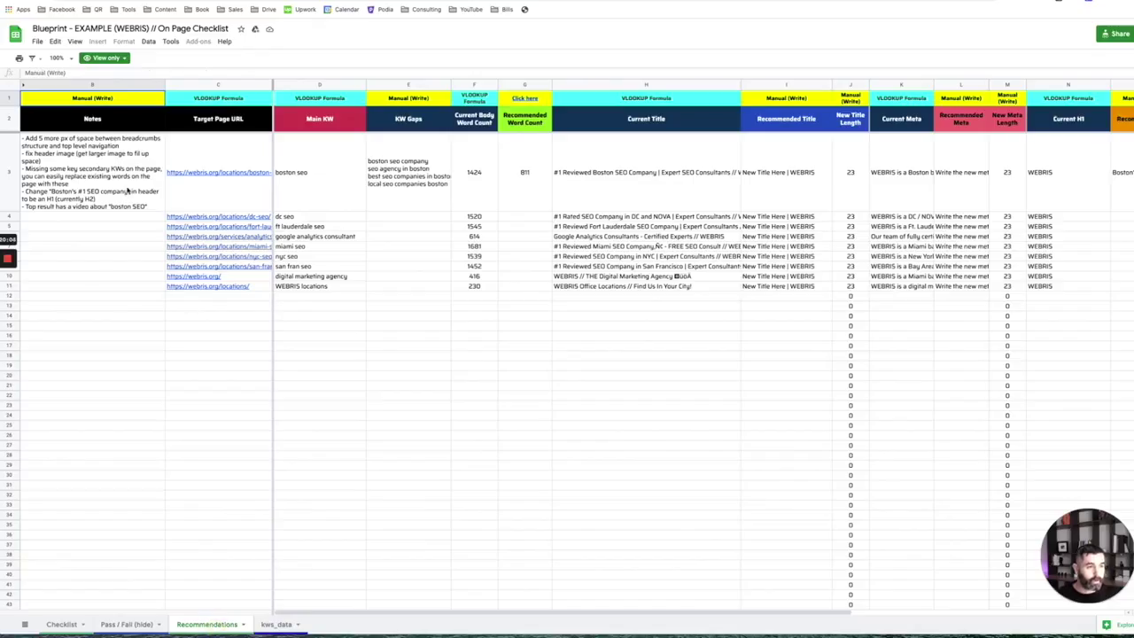
- Examine the Recommendations sheet's notes, target page URLs, main keywords, keyword gaps and current body word counts
{"action": "left_click", "coordinate": [127, 188]}
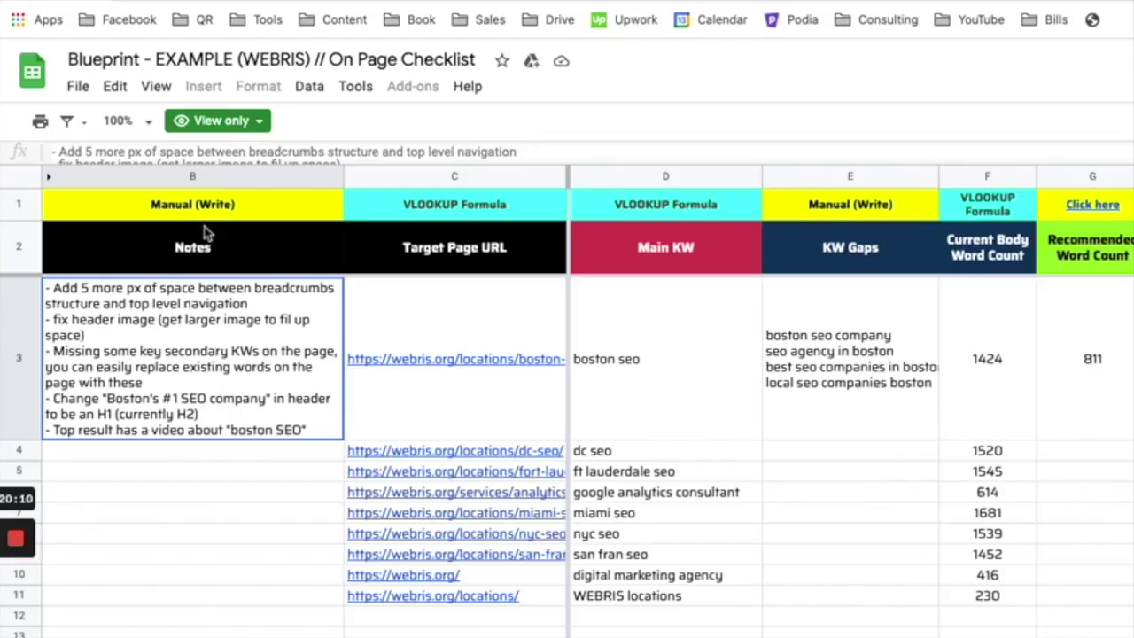
{"action": "left_click", "coordinate": [412, 614]}
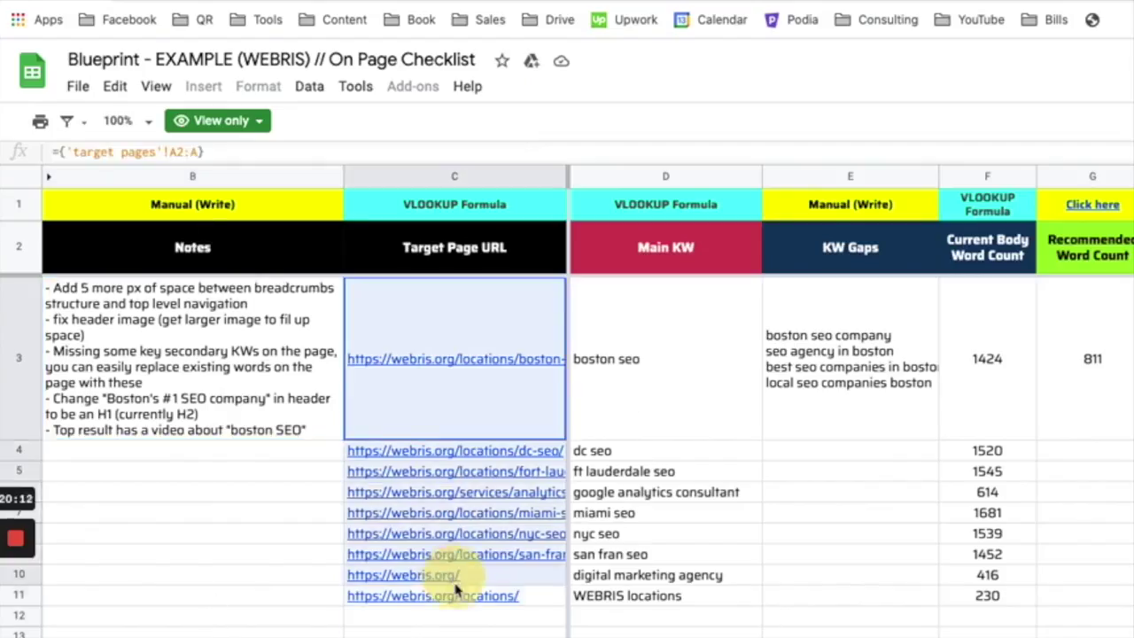
{"action": "left_click", "coordinate": [652, 367]}
{"action": "left_click_drag", "start_coordinate": [1005, 565], "coordinate": [965, 592]}
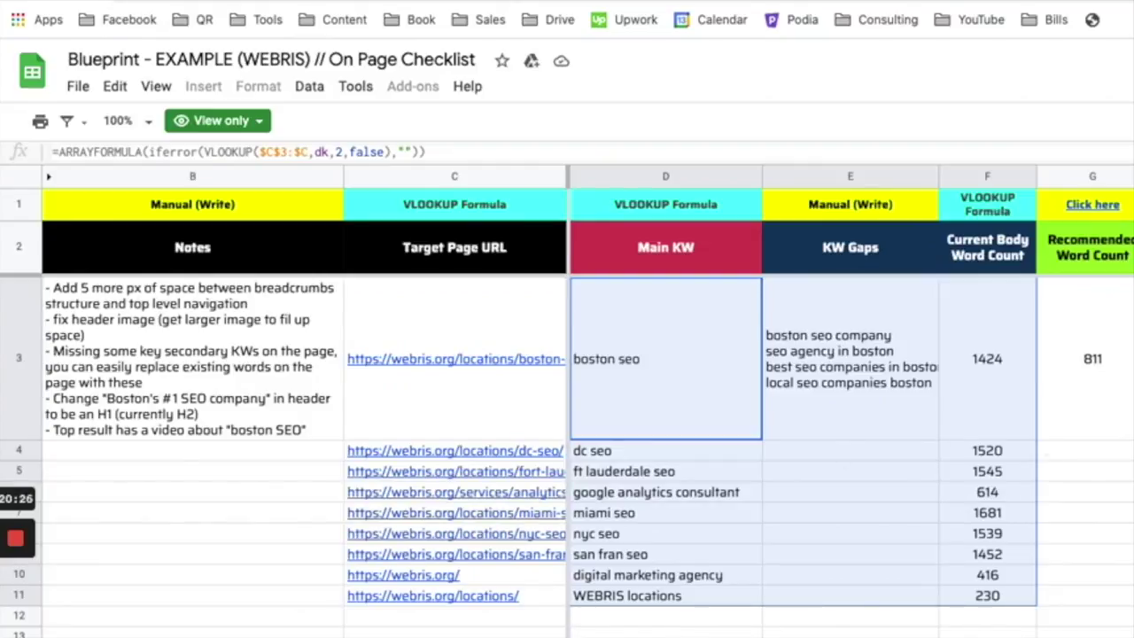
{"action": "left_click", "coordinate": [998, 426]}
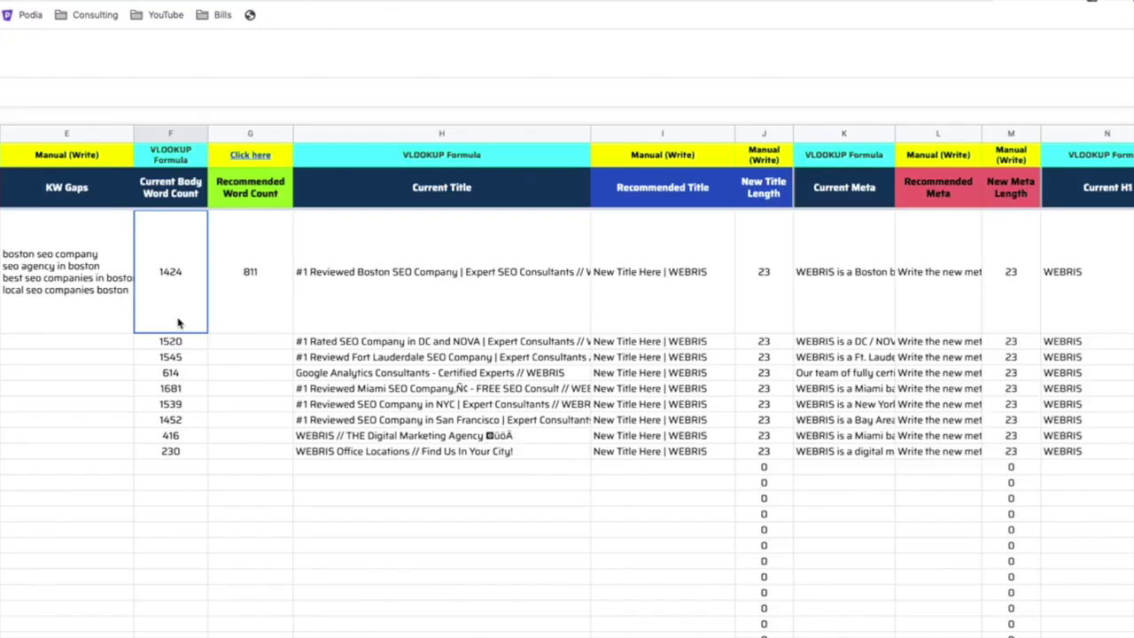
- Walk across the Boston page's recommendations from word count through title, meta and H1 to the recommended subheadings
{"action": "key", "text": "Right"}
{"action": "key", "text": "Right"}
{"action": "key", "text": "Right"}
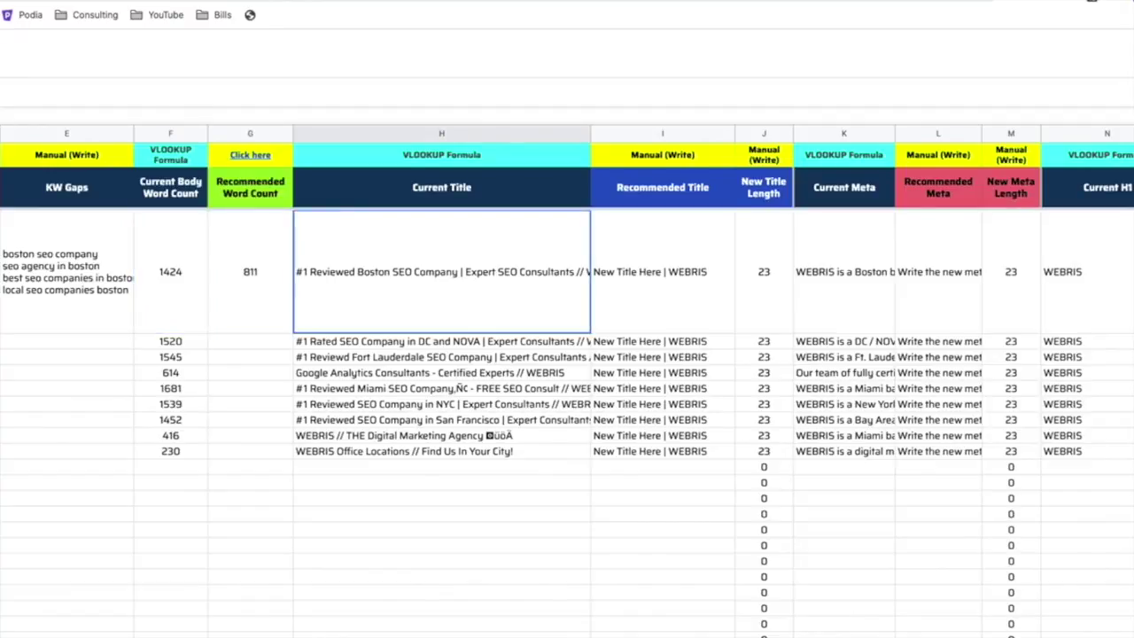
{"action": "key", "text": "Right"}
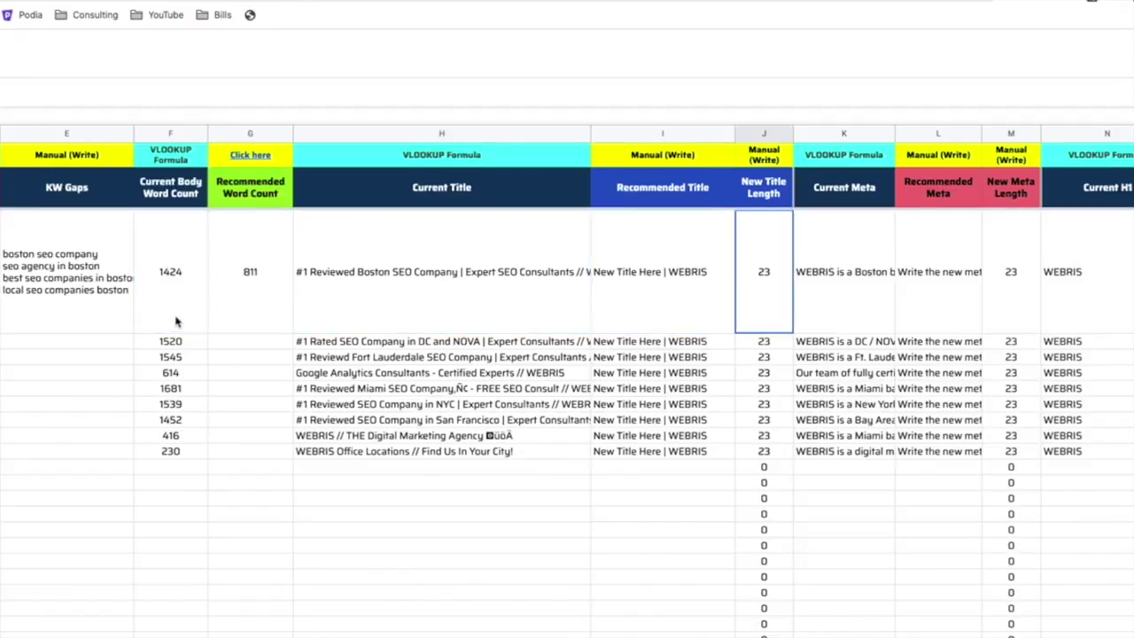
{"action": "key", "text": "Left"}
{"action": "key", "text": "Right"}
{"action": "key", "text": "Right"}
{"action": "key", "text": "Right"}
{"action": "key", "text": "Right"}
{"action": "key", "text": "Right"}
{"action": "key", "text": "Right"}
{"action": "key", "text": "Right"}
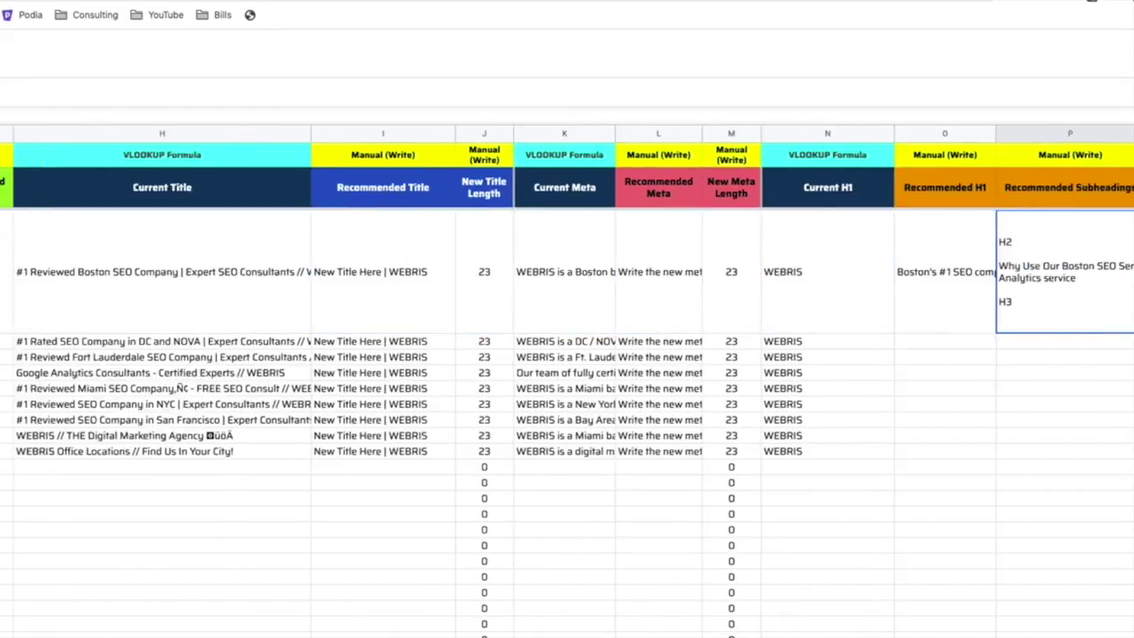
- Check the Boston page's internal link and image recommendations, and go back along the row to the current meta
{"action": "key", "text": "Right"}
{"action": "key", "text": "Right"}
{"action": "key", "text": "Right"}
{"action": "key", "text": "Left"}
{"action": "key", "text": "Left"}
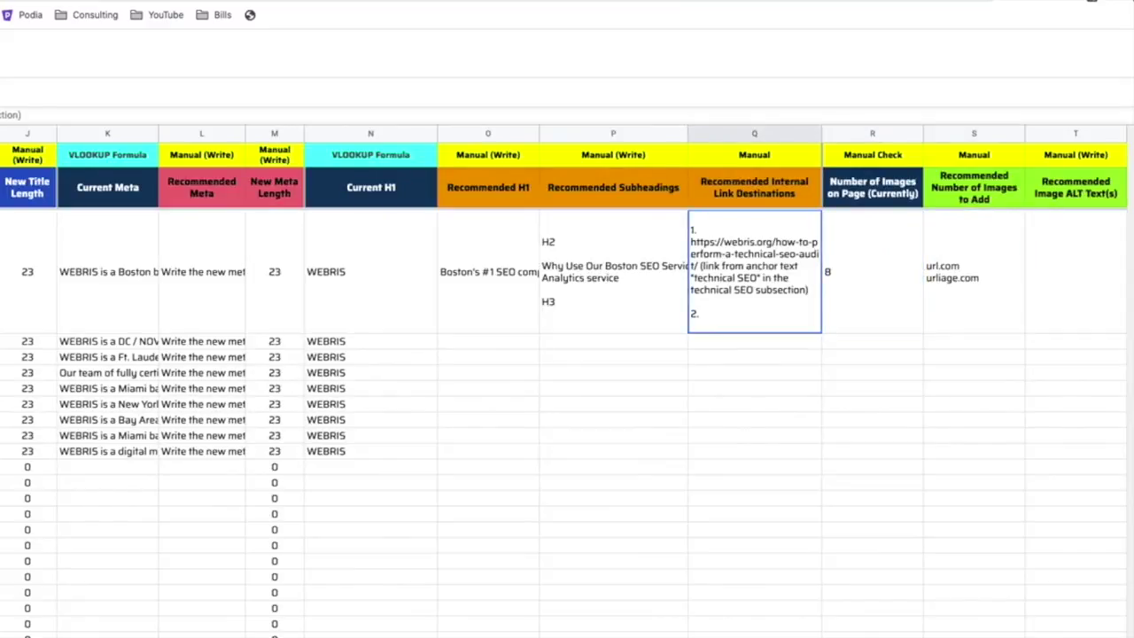
{"action": "key", "text": "Left"}
{"action": "key", "text": "Left"}
{"action": "key", "text": "Left"}
{"action": "key", "text": "Left"}
{"action": "key", "text": "Left"}
{"action": "key", "text": "Left"}
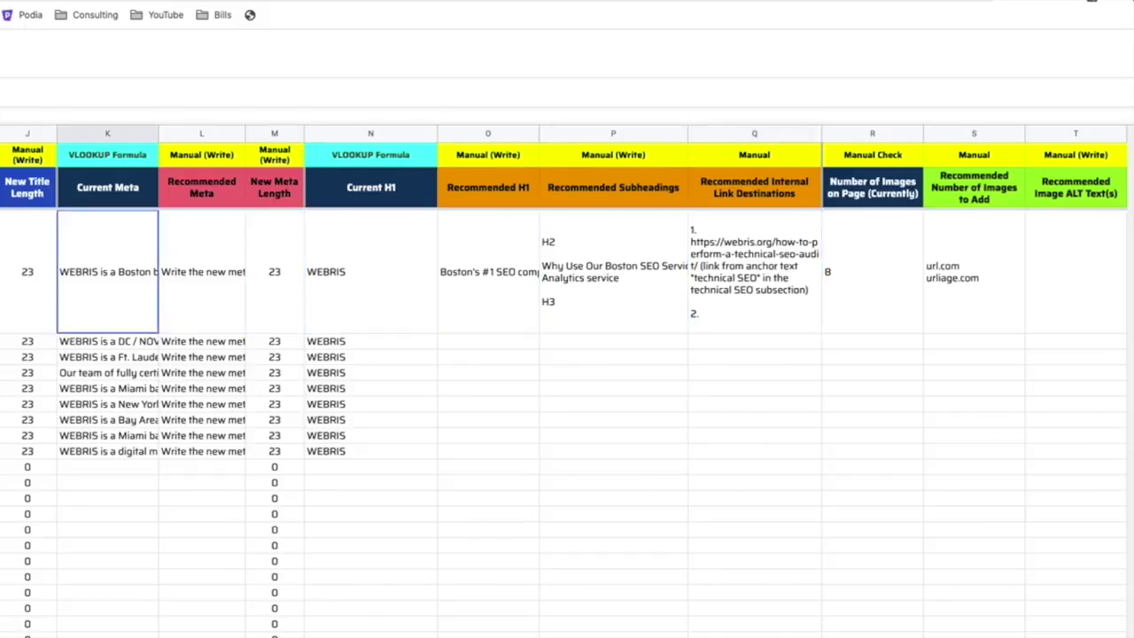
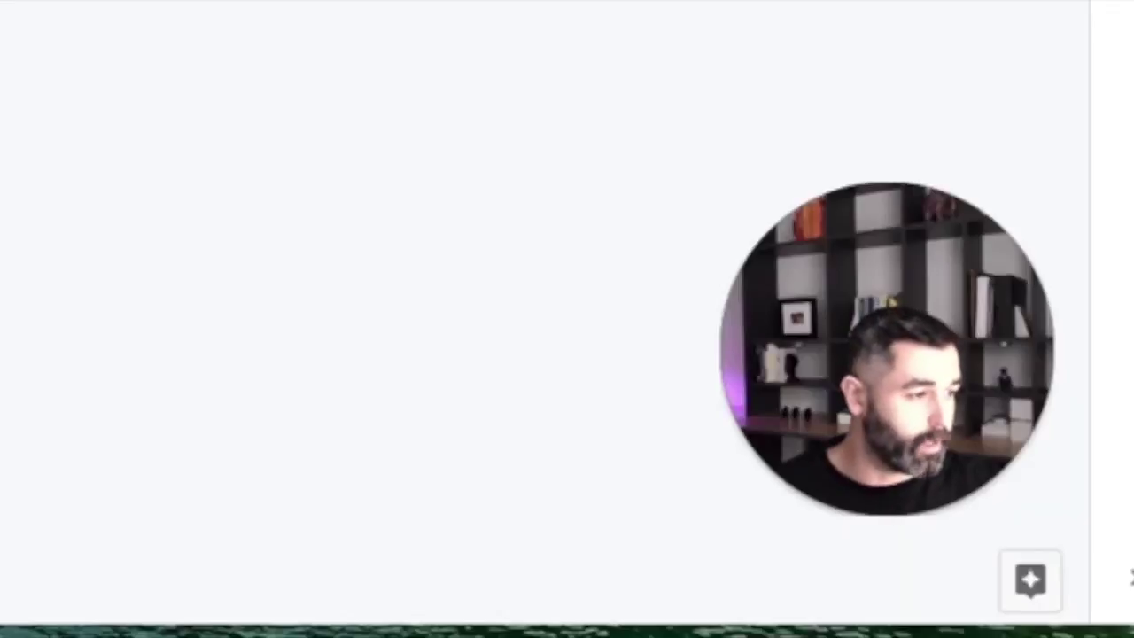
- Read through the Page Level SEO Recommendations template's admin, brand and article details, framing keywords, internal links and sources
{"action": "scroll", "coordinate": [582, 437], "scroll_direction": "down", "scroll_amount": 3}
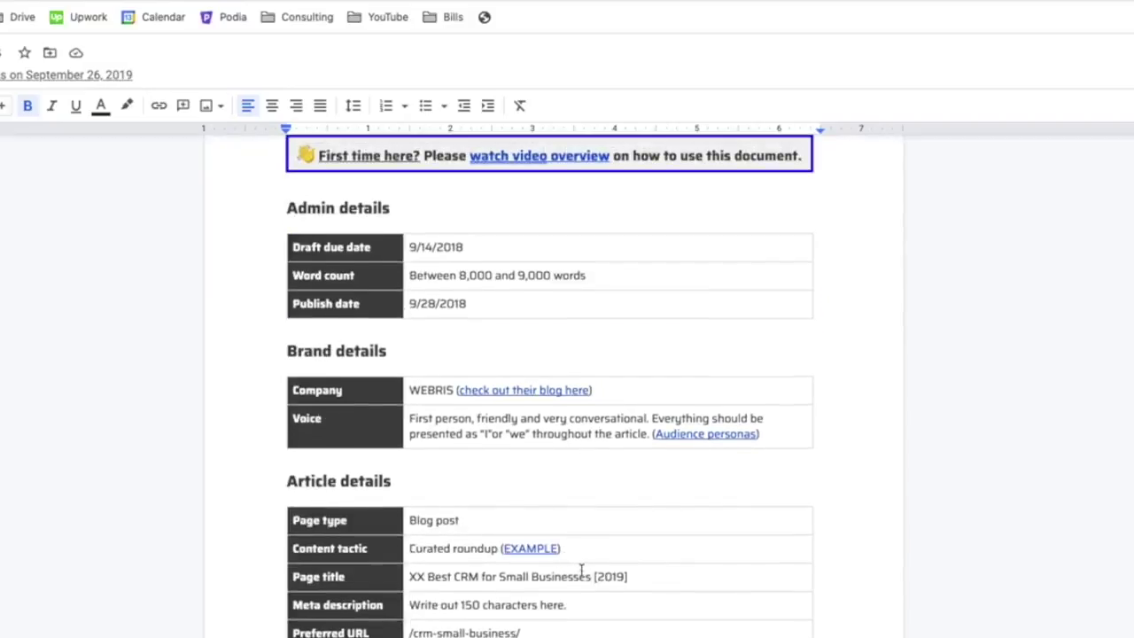
{"action": "scroll", "coordinate": [582, 570], "scroll_direction": "down", "scroll_amount": 1}
{"action": "scroll", "coordinate": [581, 575], "scroll_direction": "down", "scroll_amount": 1}
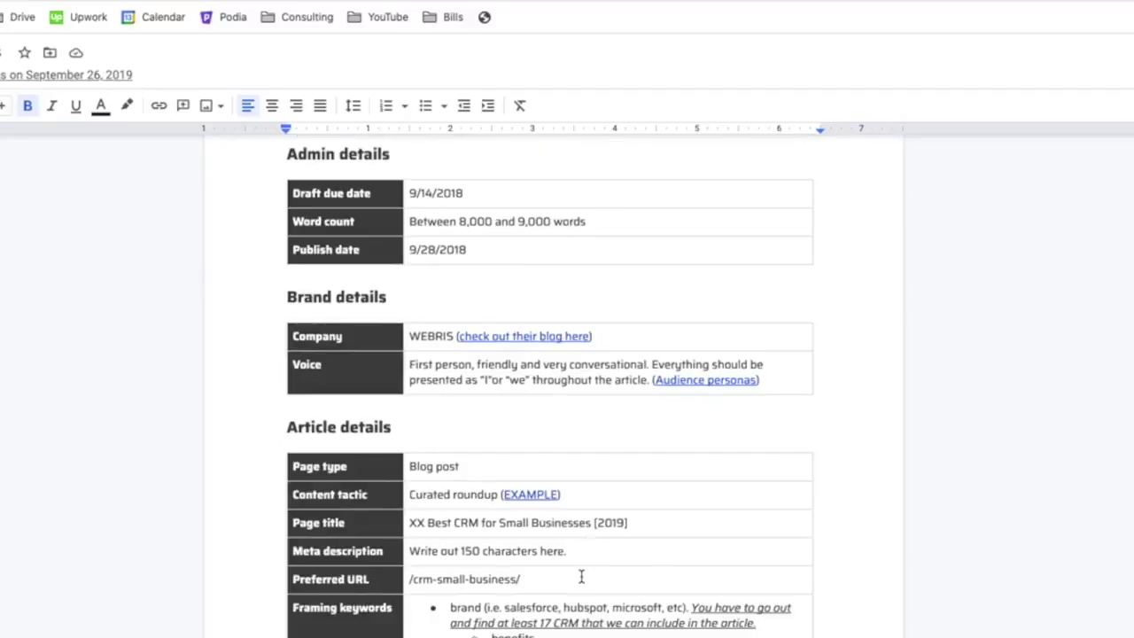
{"action": "scroll", "coordinate": [576, 574], "scroll_direction": "down", "scroll_amount": 2}
{"action": "scroll", "coordinate": [574, 573], "scroll_direction": "down", "scroll_amount": 5}
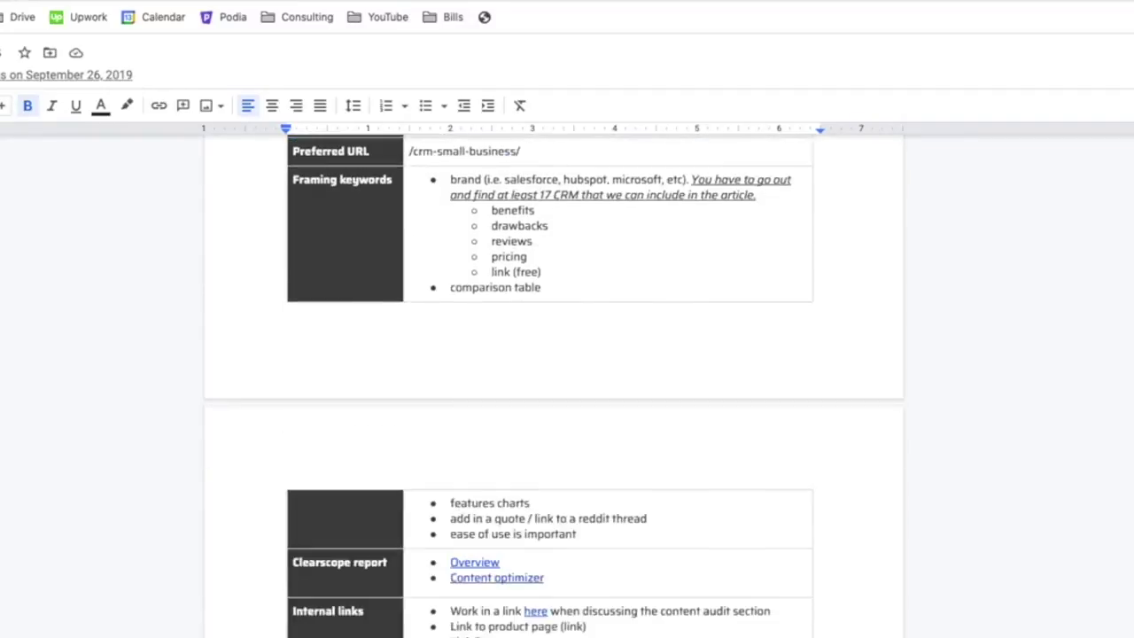
{"action": "scroll", "coordinate": [553, 386], "scroll_direction": "down", "scroll_amount": 3}
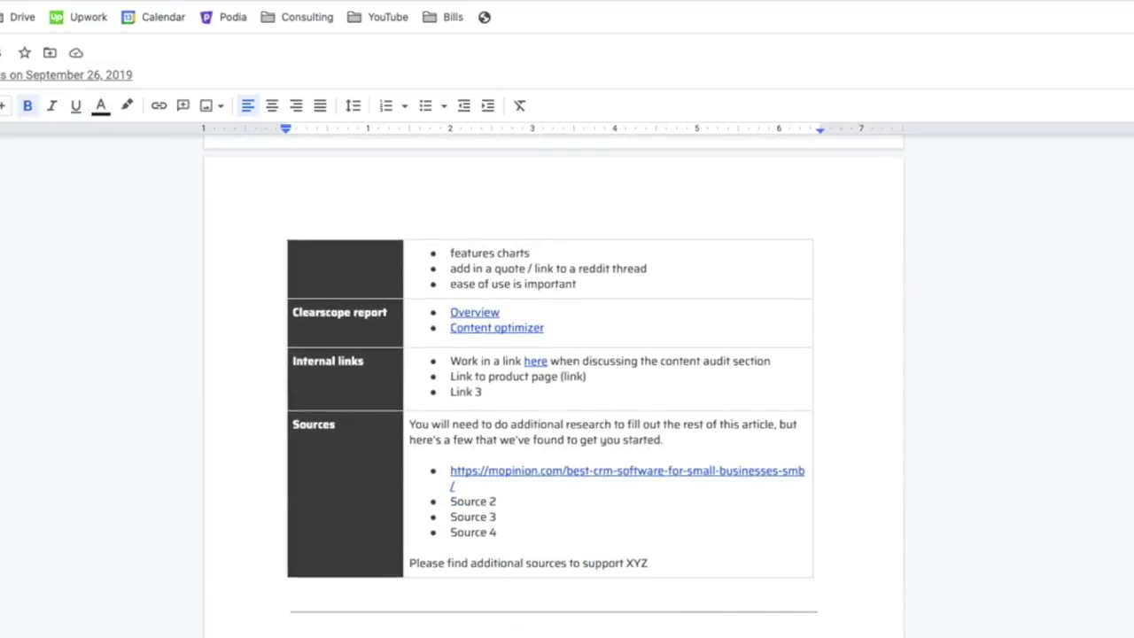
{"action": "scroll", "coordinate": [554, 386], "scroll_direction": "down", "scroll_amount": 2}
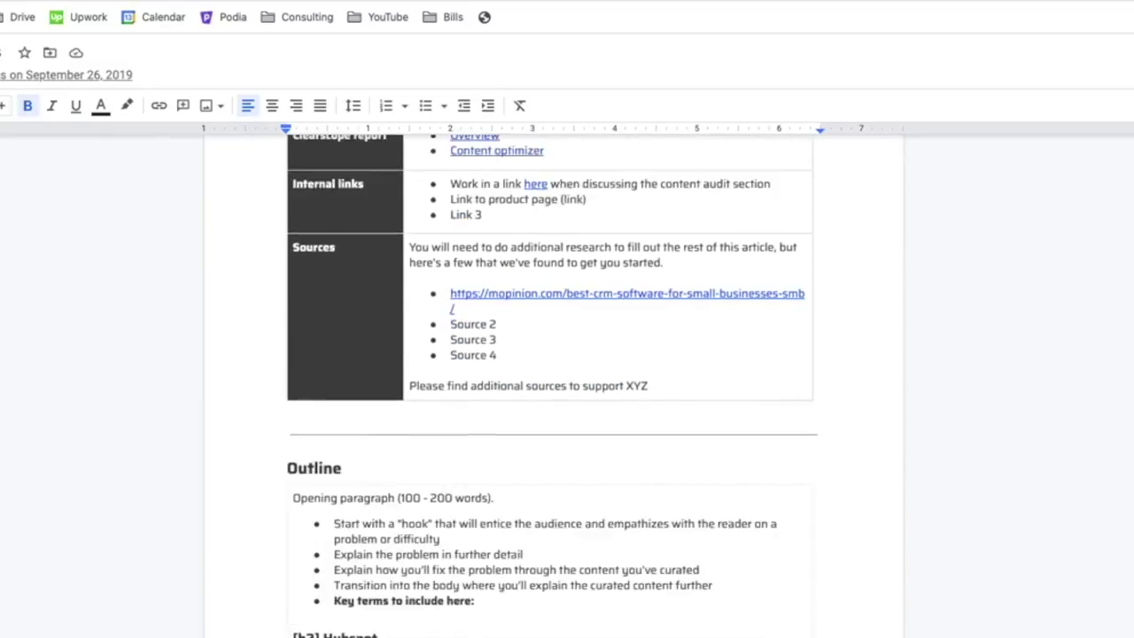
- Examine the template's outline, covering the opening paragraph guidance and the bullet points under the Hubspot heading
{"action": "scroll", "coordinate": [309, 415], "scroll_direction": "down", "scroll_amount": 1}
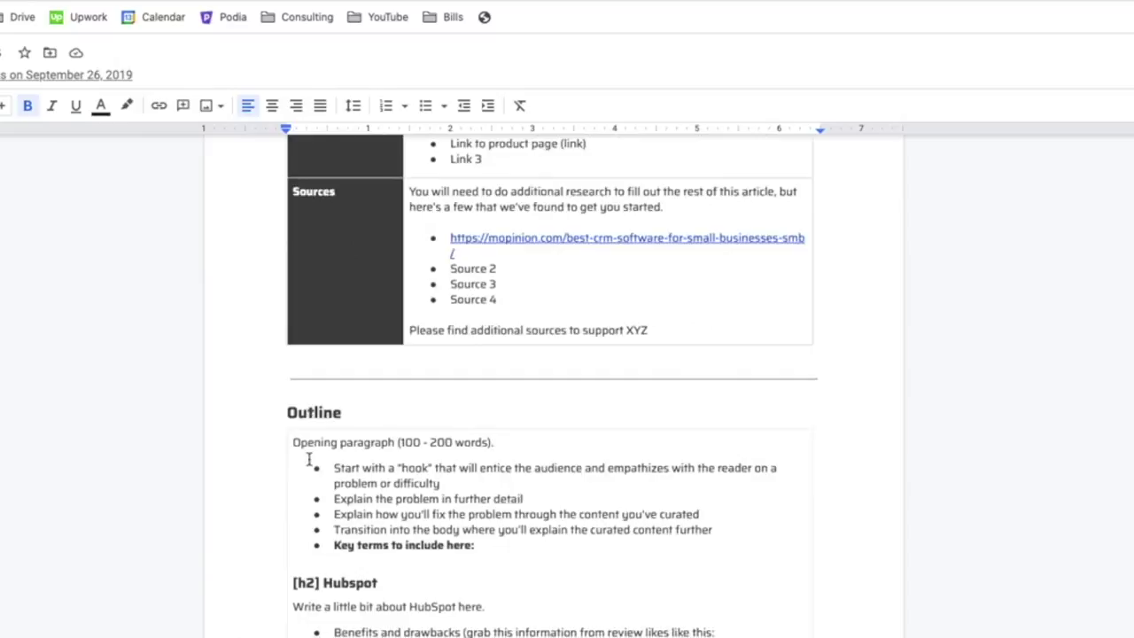
{"action": "scroll", "coordinate": [346, 570], "scroll_direction": "down", "scroll_amount": 1}
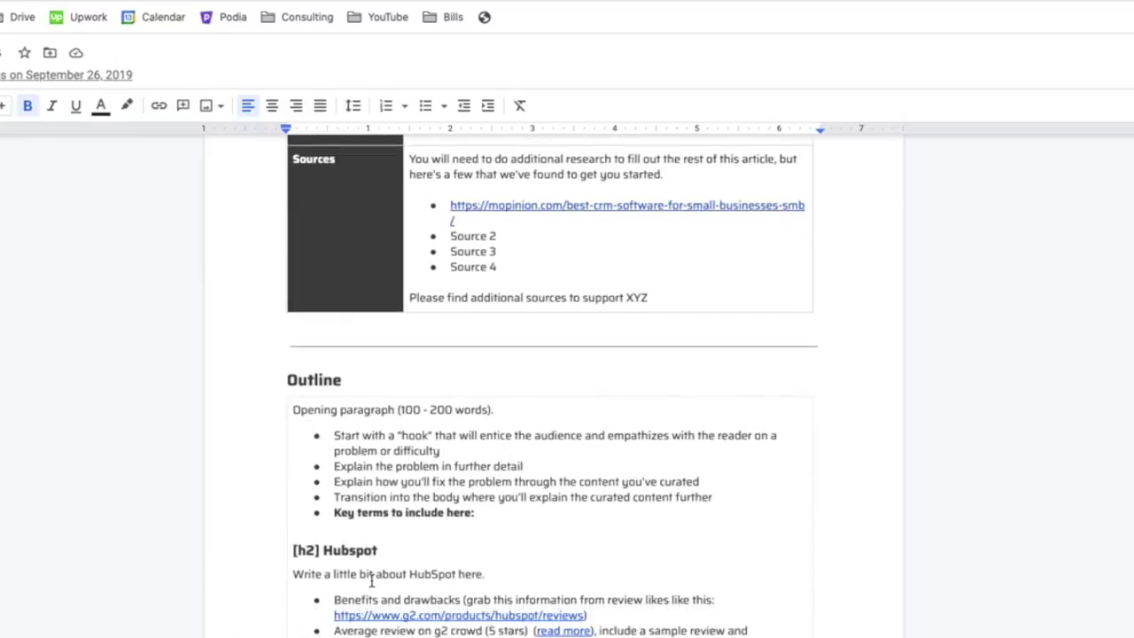
{"action": "scroll", "coordinate": [372, 580], "scroll_direction": "down", "scroll_amount": 5}
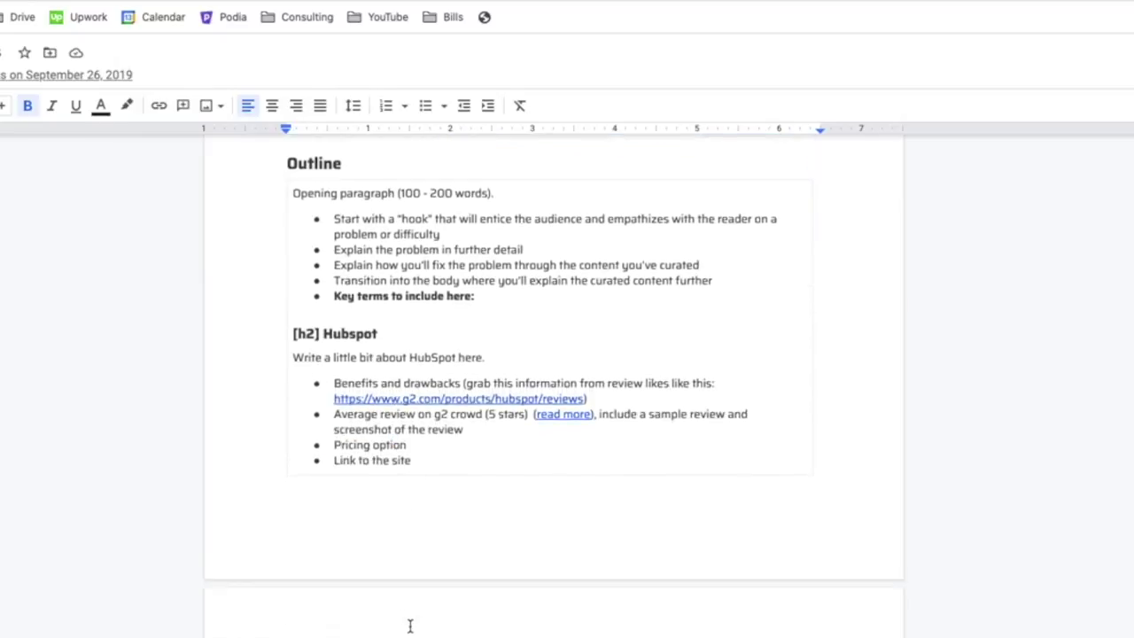
{"action": "scroll", "coordinate": [410, 626], "scroll_direction": "down", "scroll_amount": 1}
{"action": "left_click_drag", "start_coordinate": [489, 325], "coordinate": [485, 417]}
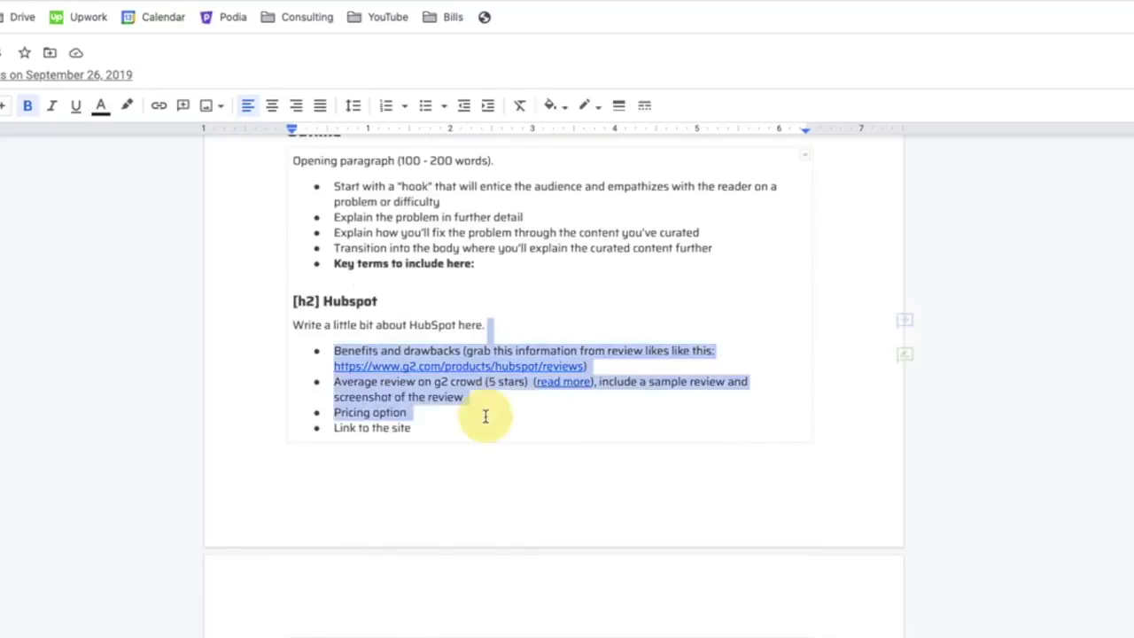
{"action": "left_click", "coordinate": [484, 417]}
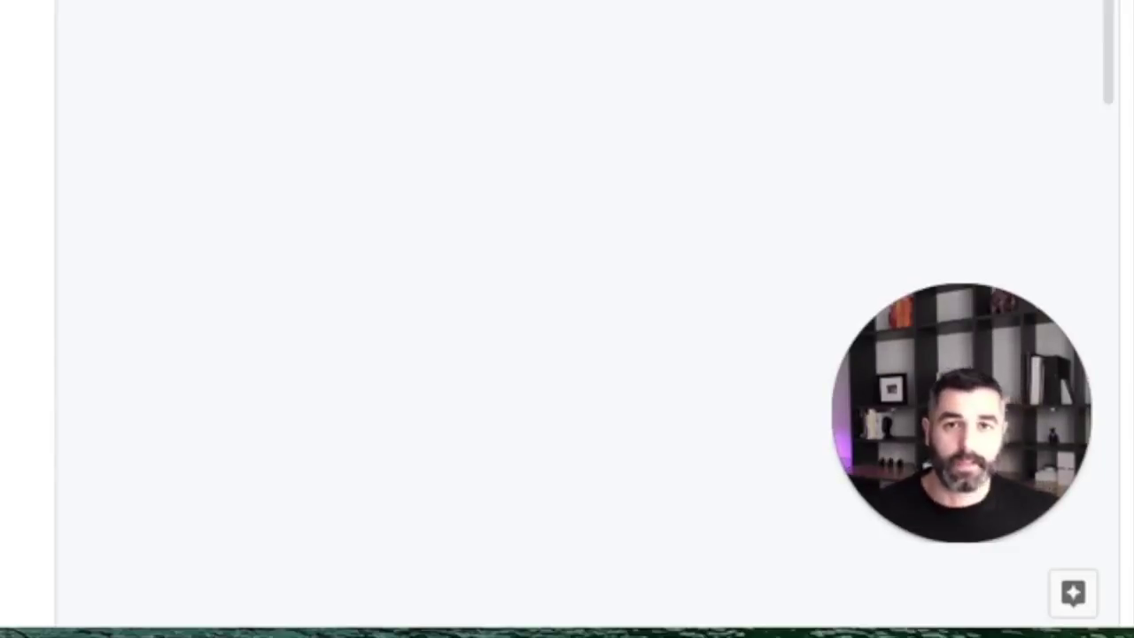
- View the template's review management, comparison table, conclusion and CTA sections, and return to the beginning of the document
{"action": "scroll", "coordinate": [496, 232], "scroll_direction": "down", "scroll_amount": 5}
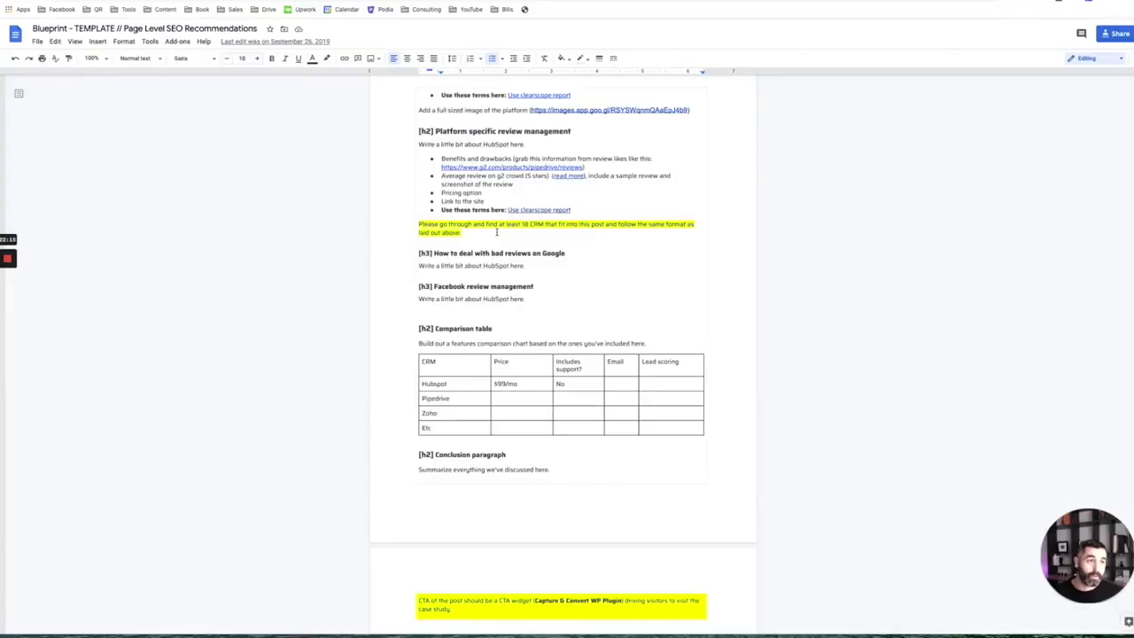
{"action": "scroll", "coordinate": [505, 228], "scroll_direction": "down", "scroll_amount": 5}
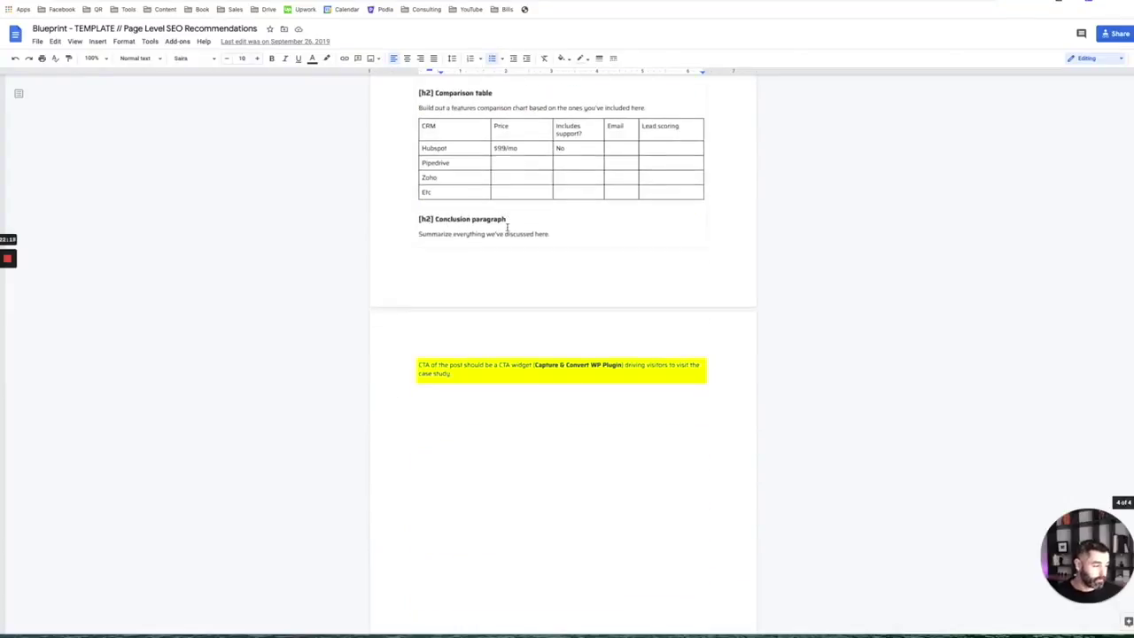
{"action": "scroll", "coordinate": [508, 228], "scroll_direction": "up", "scroll_amount": 20}
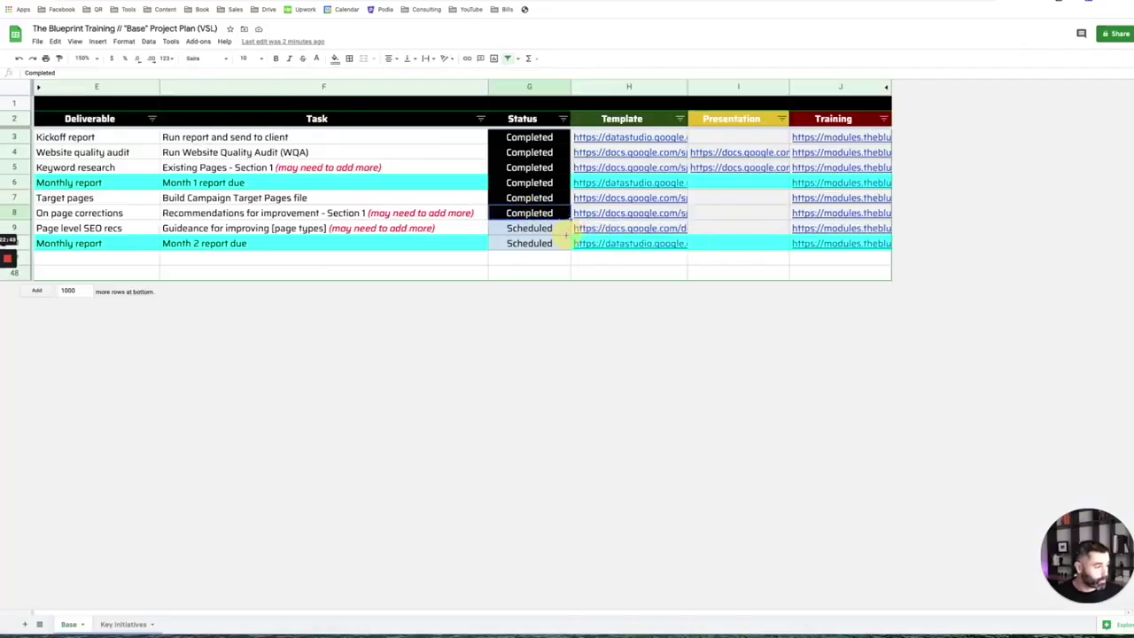
- Set the status of the Page level SEO recs and Month 2 report rows to Completed
{"action": "left_click_drag", "start_coordinate": [565, 234], "coordinate": [560, 234]}
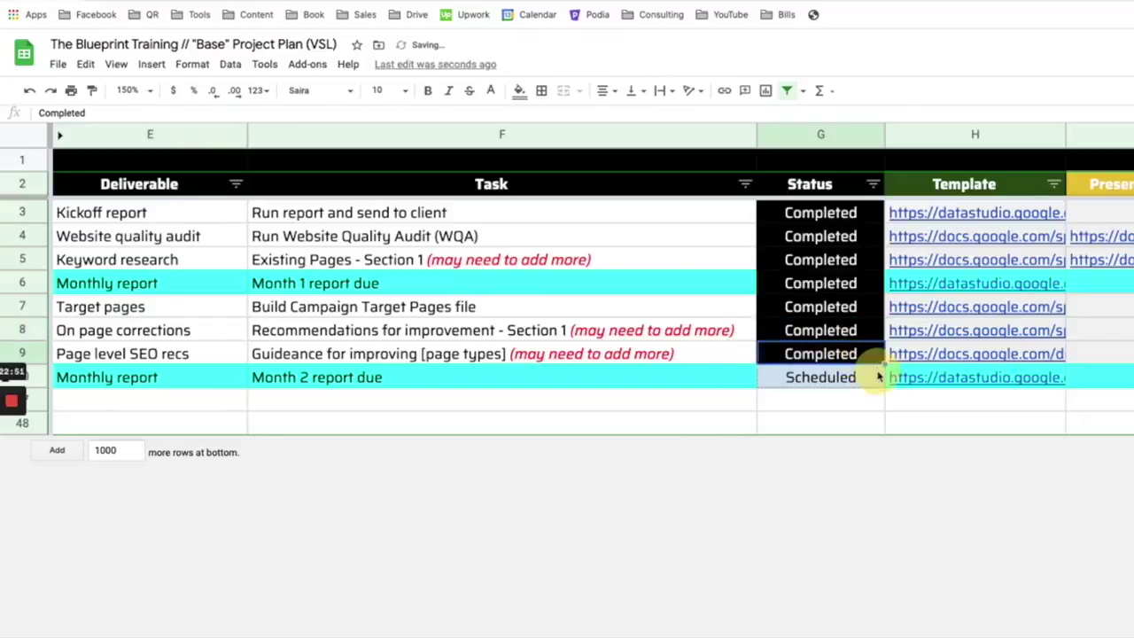
{"action": "left_click_drag", "start_coordinate": [878, 376], "coordinate": [877, 378]}
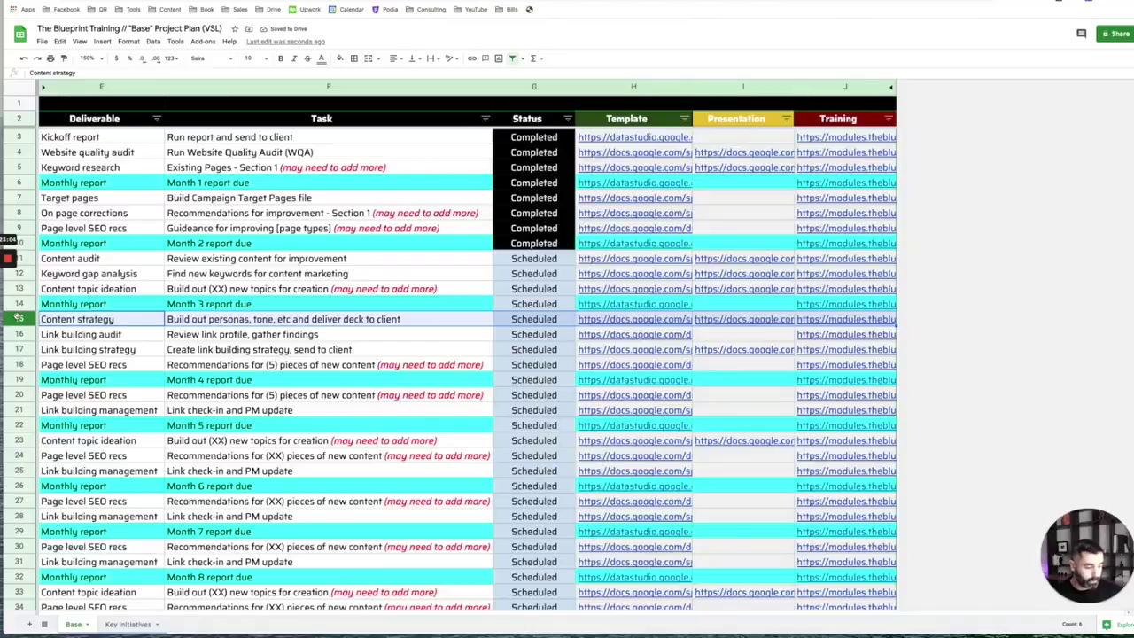
- Hide rows 15 to 46 to end the plan at month three, and select the Content audit and Keyword gap analysis deliverables with their tasks
{"action": "scroll", "coordinate": [443, 354], "scroll_direction": "down", "scroll_amount": 3}
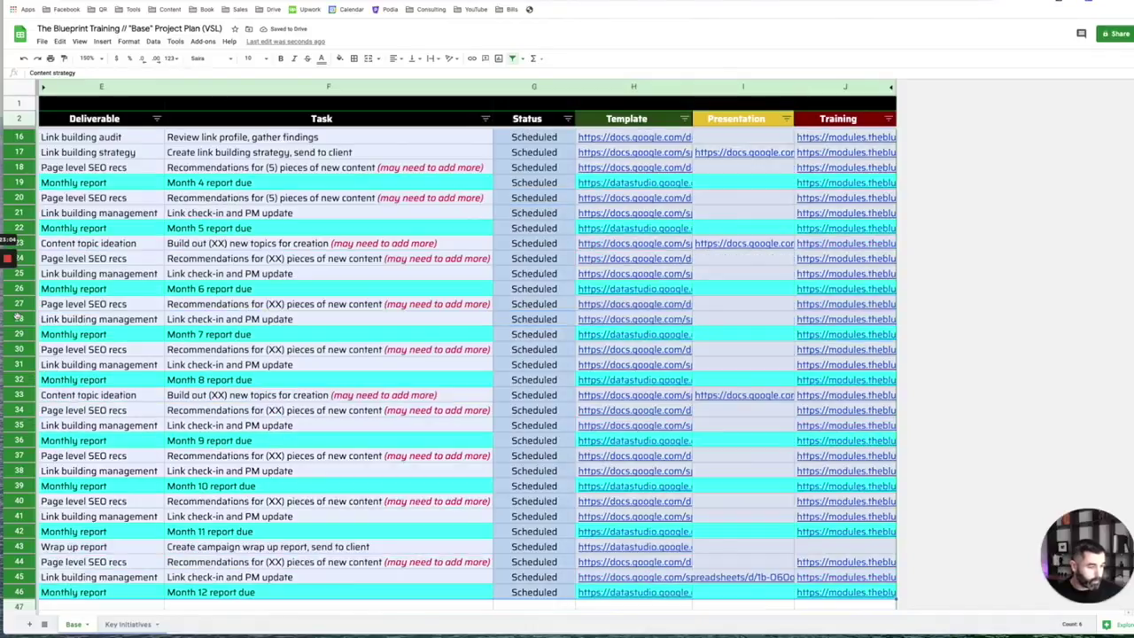
{"action": "right_click", "coordinate": [166, 268]}
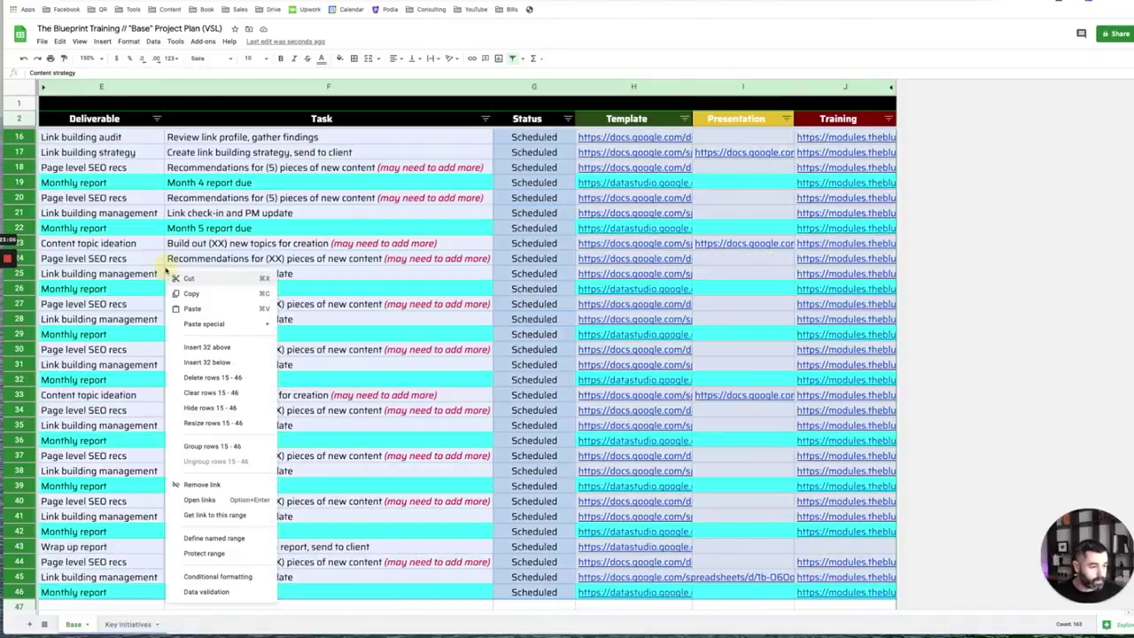
{"action": "left_click", "coordinate": [210, 407]}
{"action": "left_click_drag", "start_coordinate": [97, 258], "coordinate": [270, 277]}
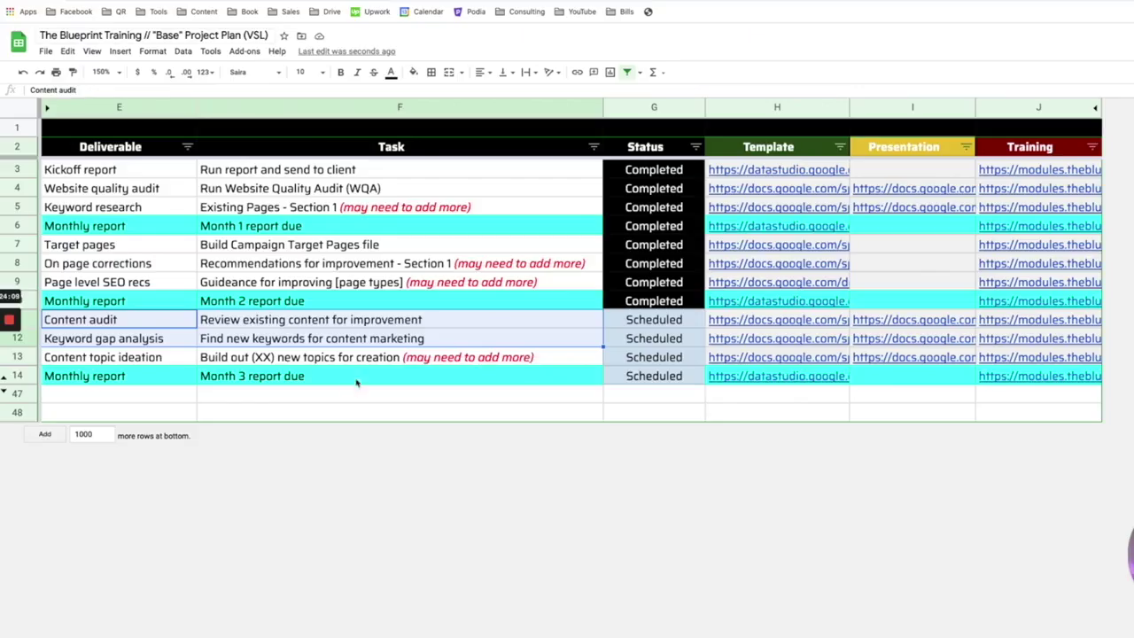
- Highlight the Content audit deliverable together with its task for improving existing content
{"action": "left_click", "coordinate": [266, 321]}
{"action": "left_click", "coordinate": [177, 322]}
{"action": "left_click", "coordinate": [259, 324]}
{"action": "left_click_drag", "start_coordinate": [169, 320], "coordinate": [309, 322]}
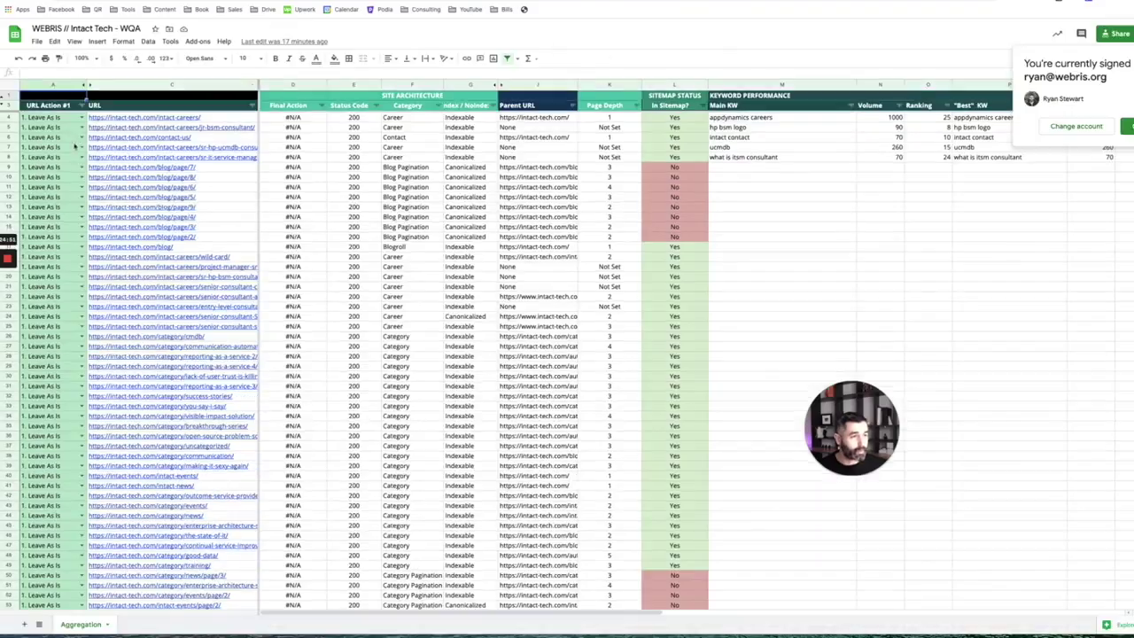
- Filter the URL Action #1 column of the Intact Tech WQA sheet to show only the 8. Content Audit URLs
{"action": "left_click", "coordinate": [82, 104]}
{"action": "left_click", "coordinate": [125, 223]}
{"action": "scroll", "coordinate": [151, 293], "scroll_direction": "down", "scroll_amount": 2}
{"action": "left_click", "coordinate": [99, 308]}
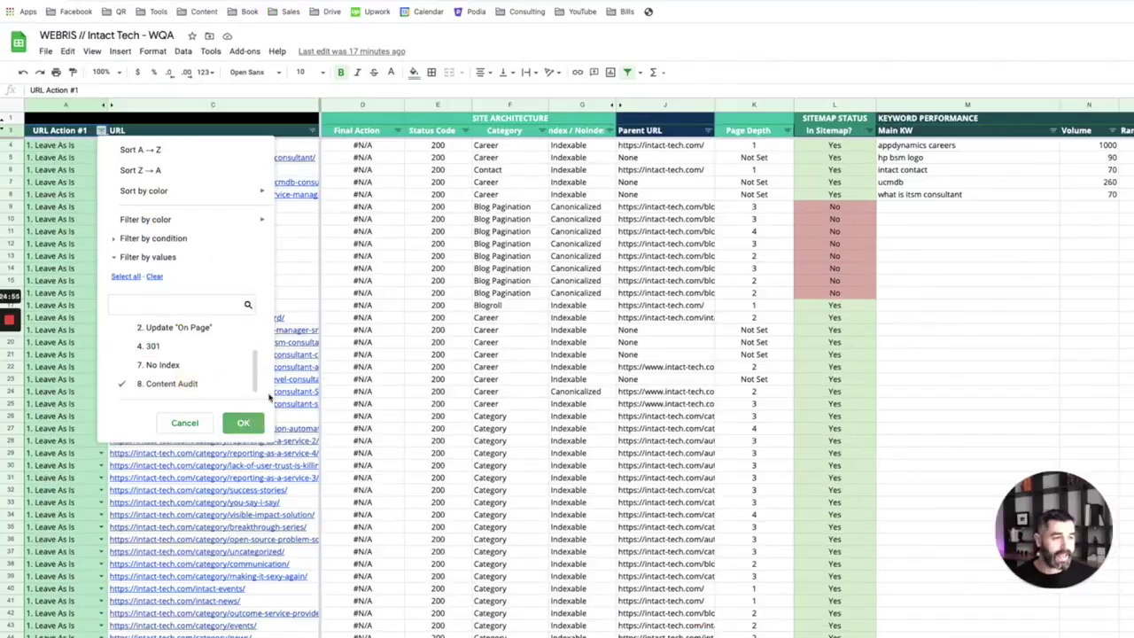
{"action": "left_click", "coordinate": [196, 341]}
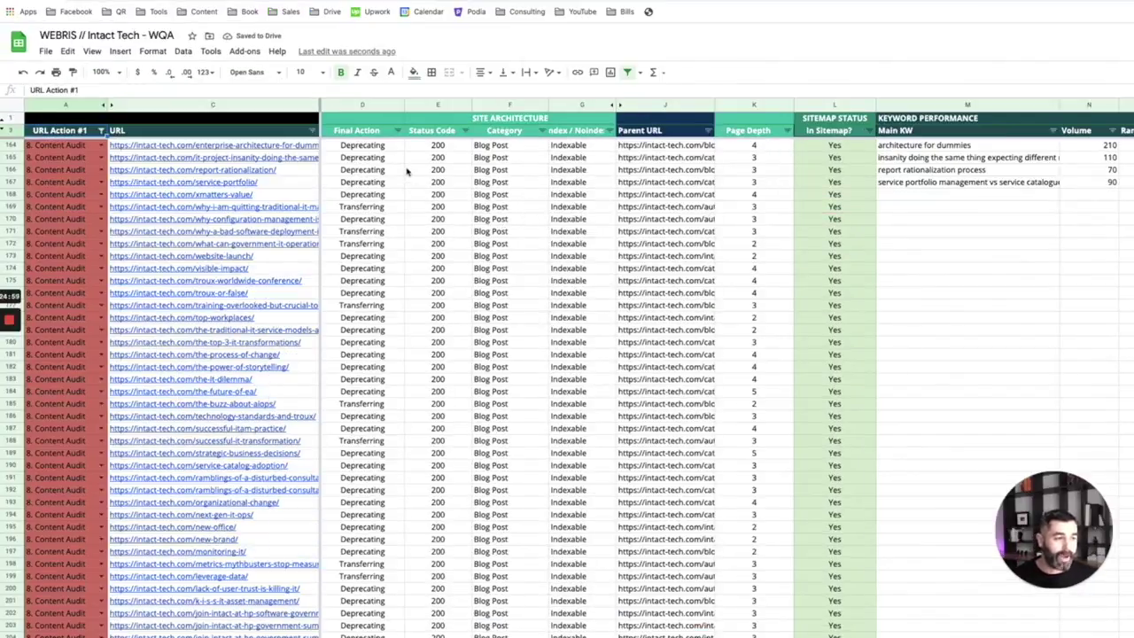
- Examine the filtered content audit URLs with their status codes and categories
{"action": "left_click_drag", "start_coordinate": [286, 185], "coordinate": [266, 245]}
{"action": "left_click", "coordinate": [437, 219]}
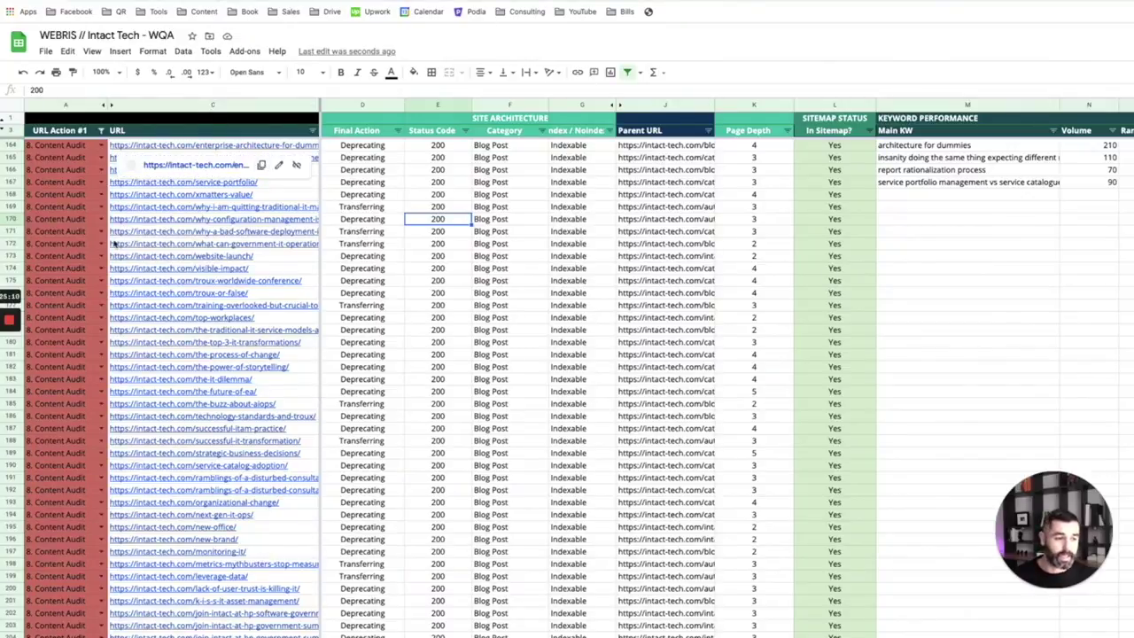
{"action": "left_click", "coordinate": [476, 344]}
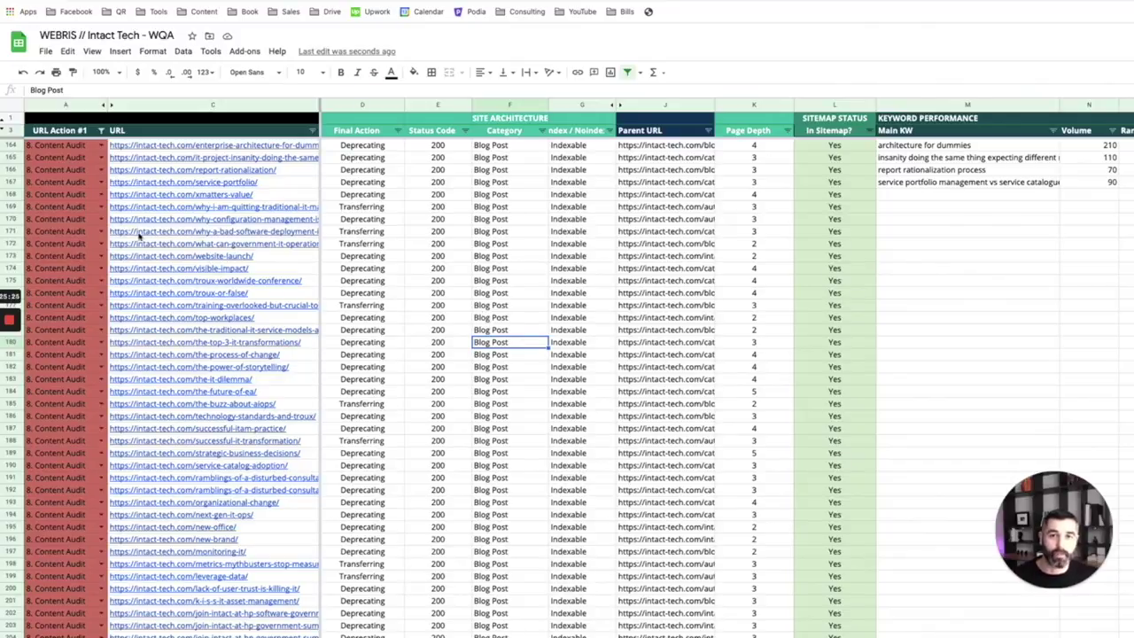
- Return to the project plan and compare the Keyword gap analysis row with the Keyword research row
{"action": "mouse_move", "coordinate": [281, 317]}
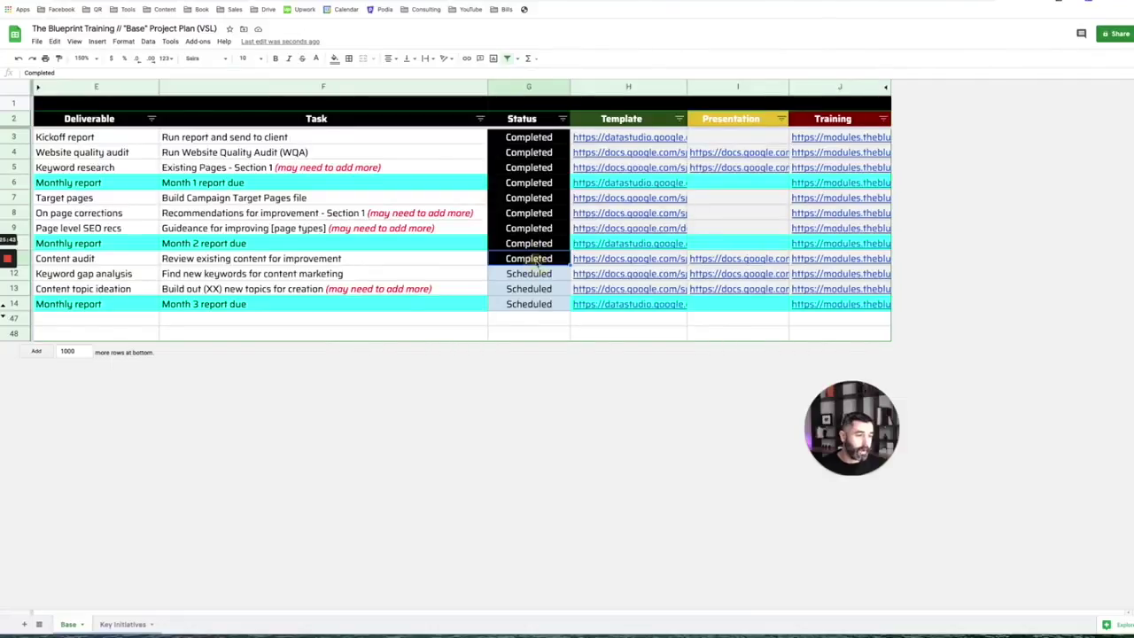
{"action": "left_click", "coordinate": [523, 274]}
{"action": "left_click_drag", "start_coordinate": [126, 273], "coordinate": [216, 273]}
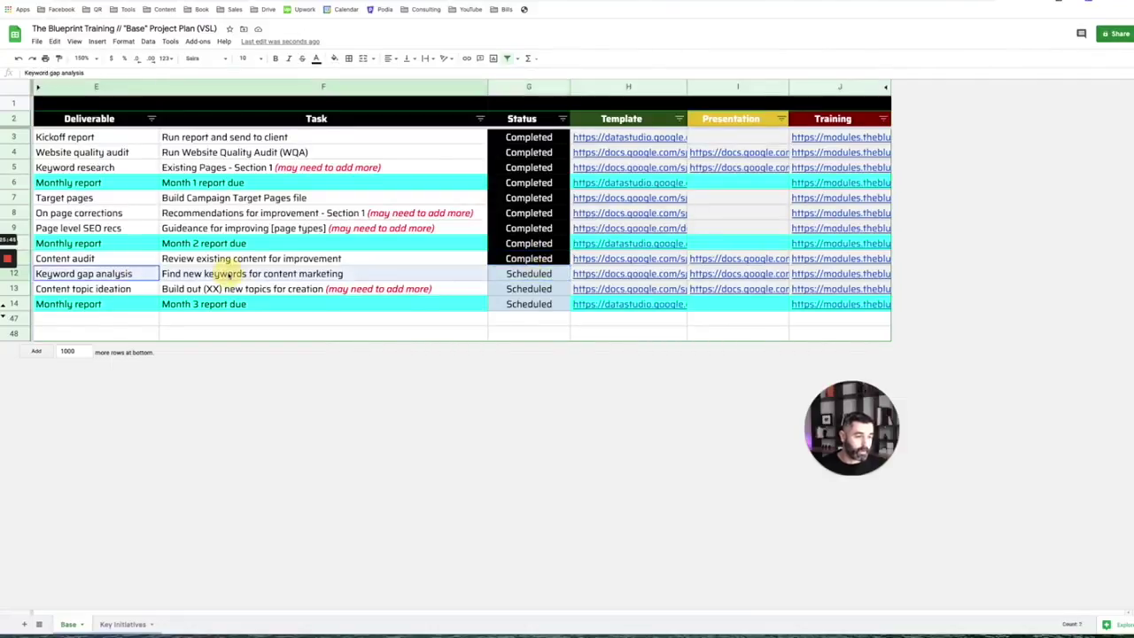
{"action": "left_click_drag", "start_coordinate": [59, 168], "coordinate": [213, 172]}
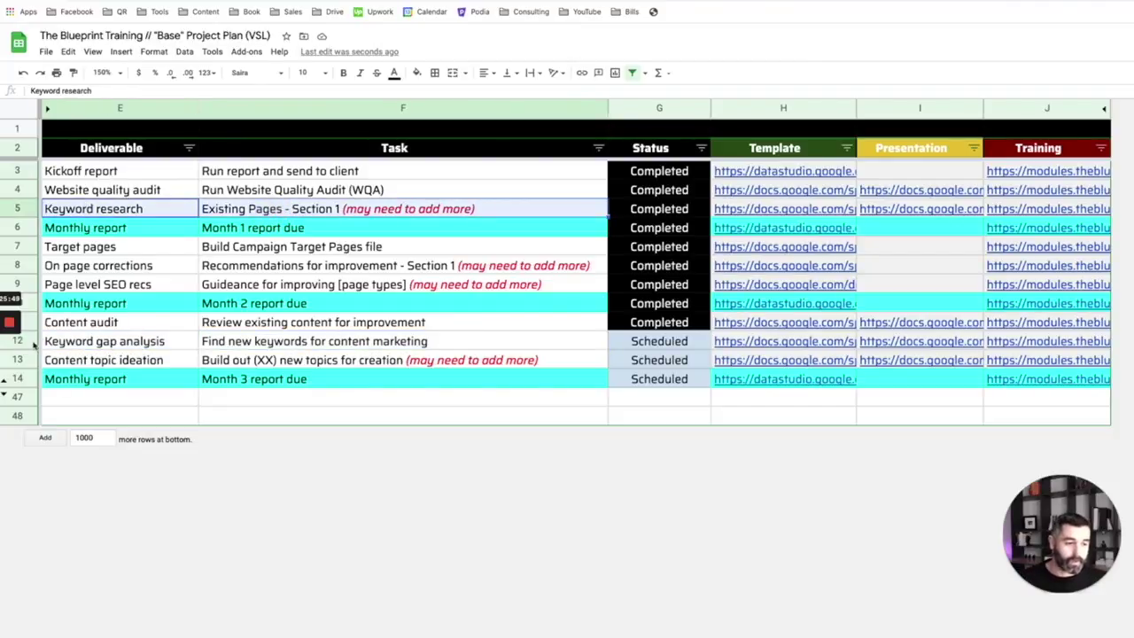
{"action": "left_click", "coordinate": [104, 340]}
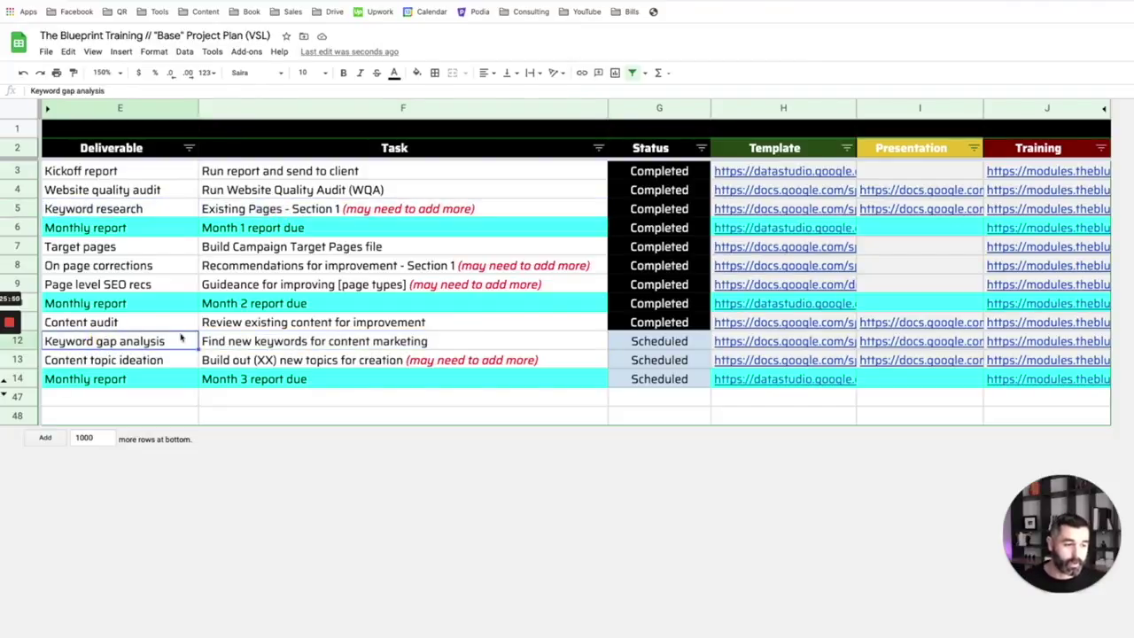
- Open the Keyword gap analysis template in view-only mode and read its instructions from Step 1 through Step 5
{"action": "left_click", "coordinate": [740, 345]}
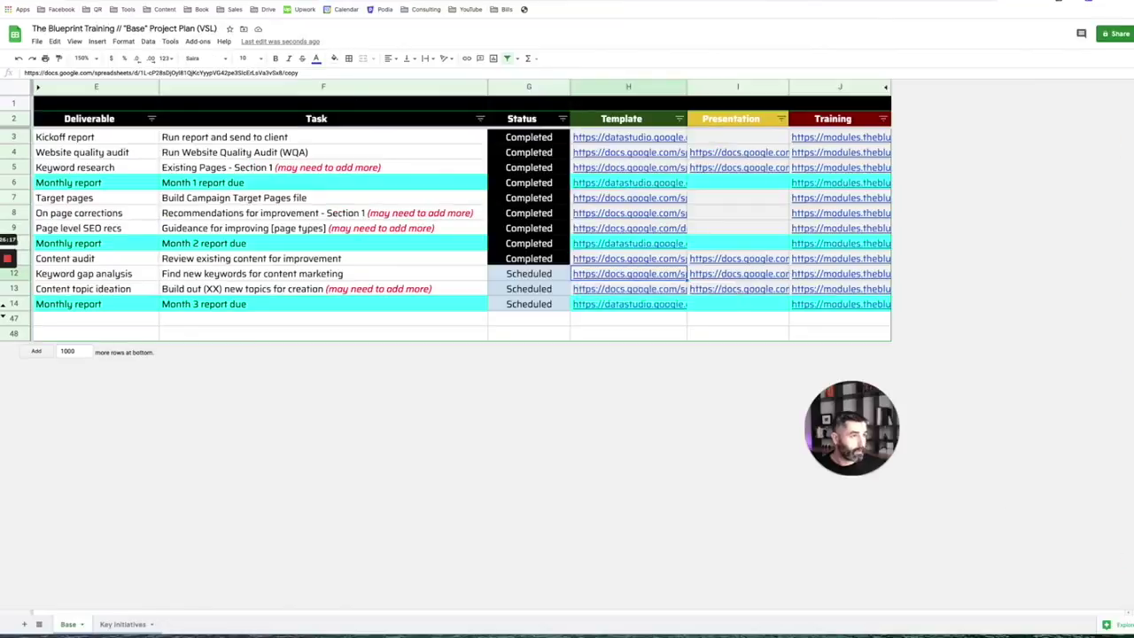
{"action": "key", "text": "alt+Return"}
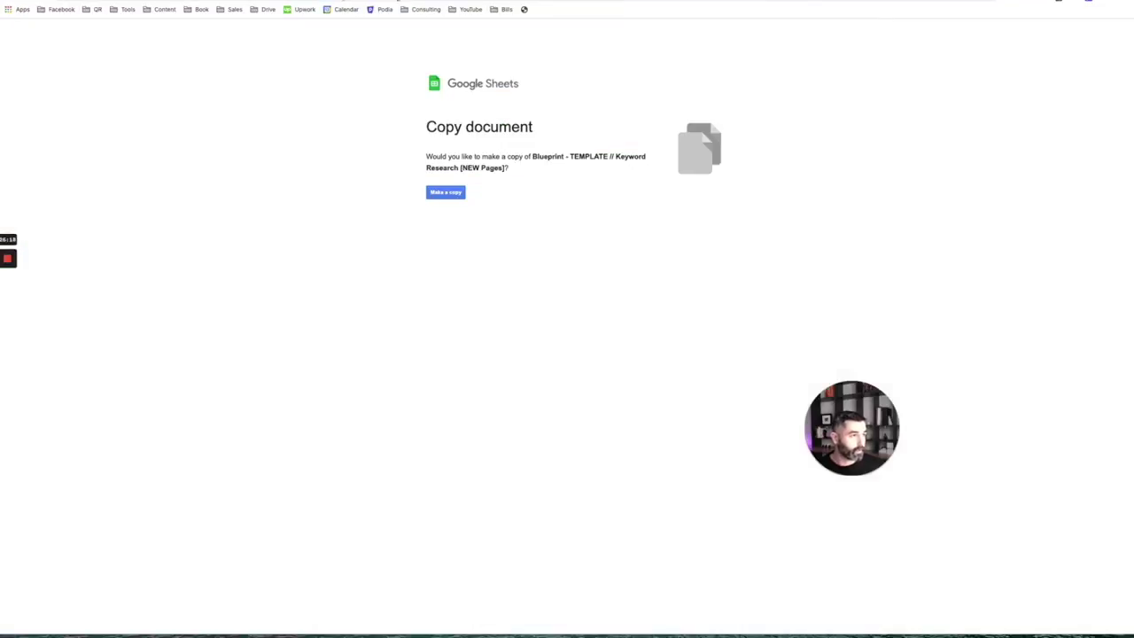
{"action": "key", "text": "alt+Left"}
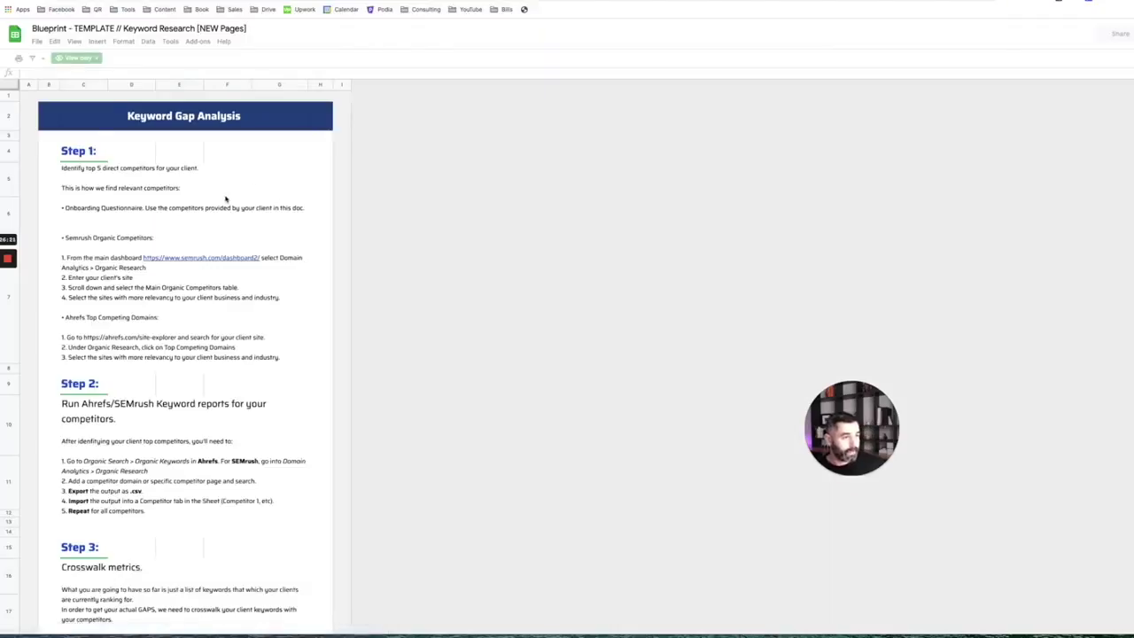
{"action": "left_click", "coordinate": [121, 183]}
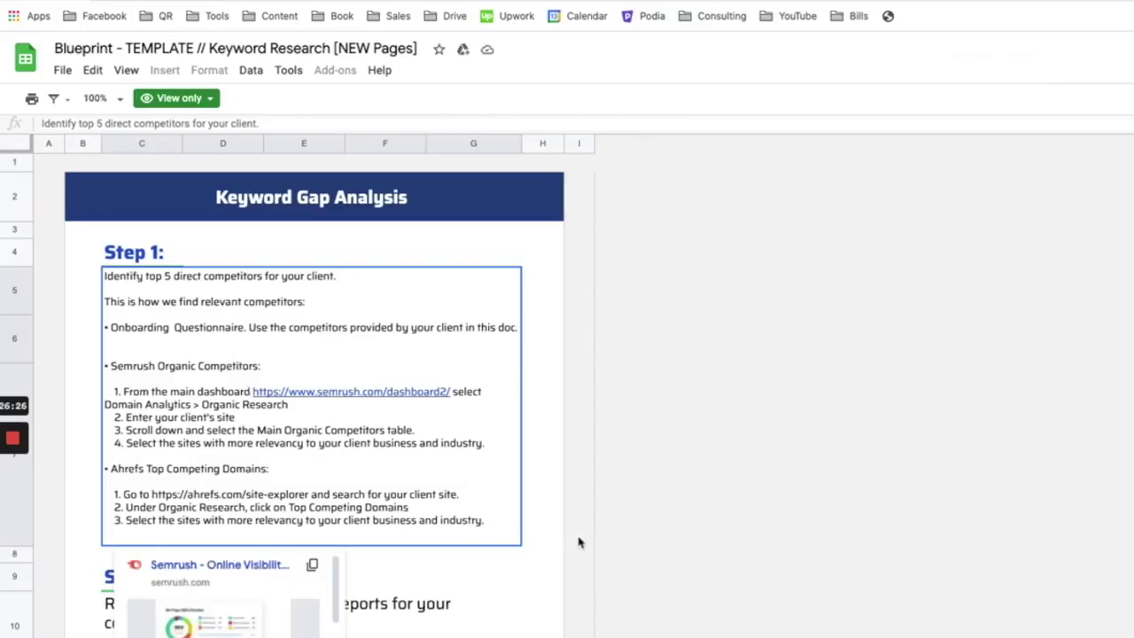
{"action": "scroll", "coordinate": [559, 496], "scroll_direction": "down", "scroll_amount": 1}
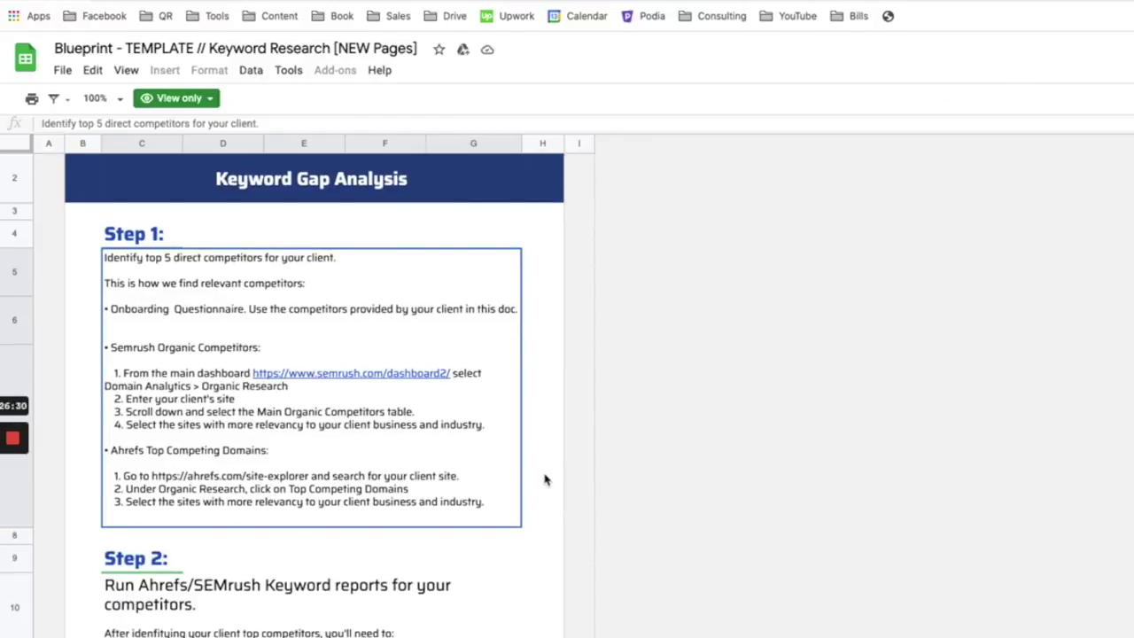
{"action": "scroll", "coordinate": [545, 479], "scroll_direction": "down", "scroll_amount": 10}
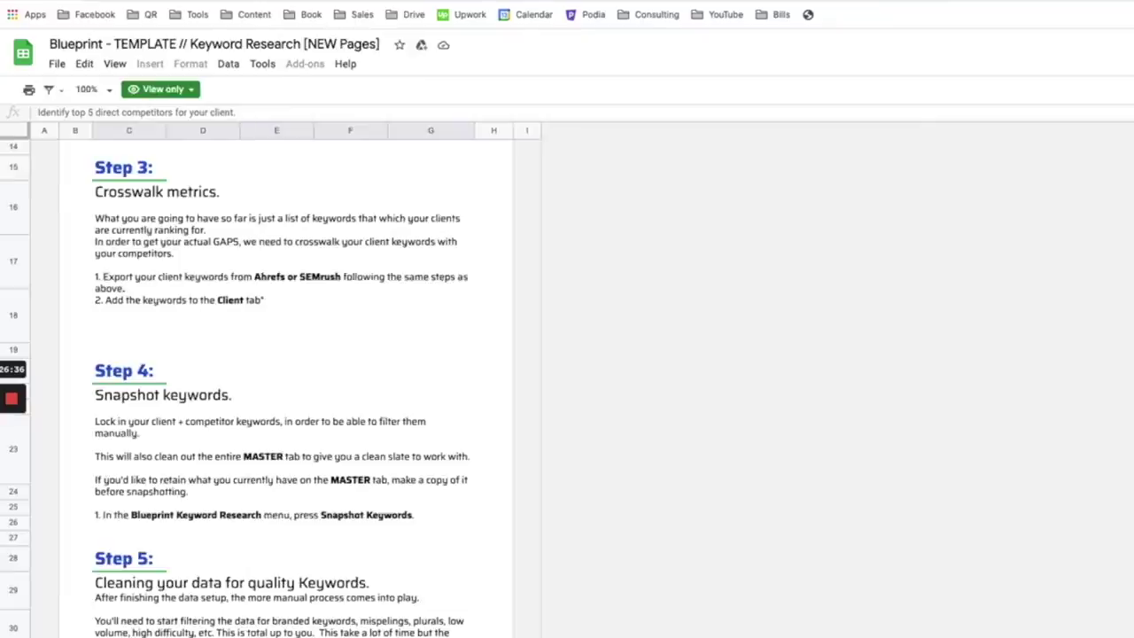
- Switch to the Ardent Keyword Gap Analysis sheet and highlight the Monthly Search Volume and Best Ranking Competitor columns
{"action": "key", "text": "ctrl+Tab"}
{"action": "left_click", "coordinate": [257, 131]}
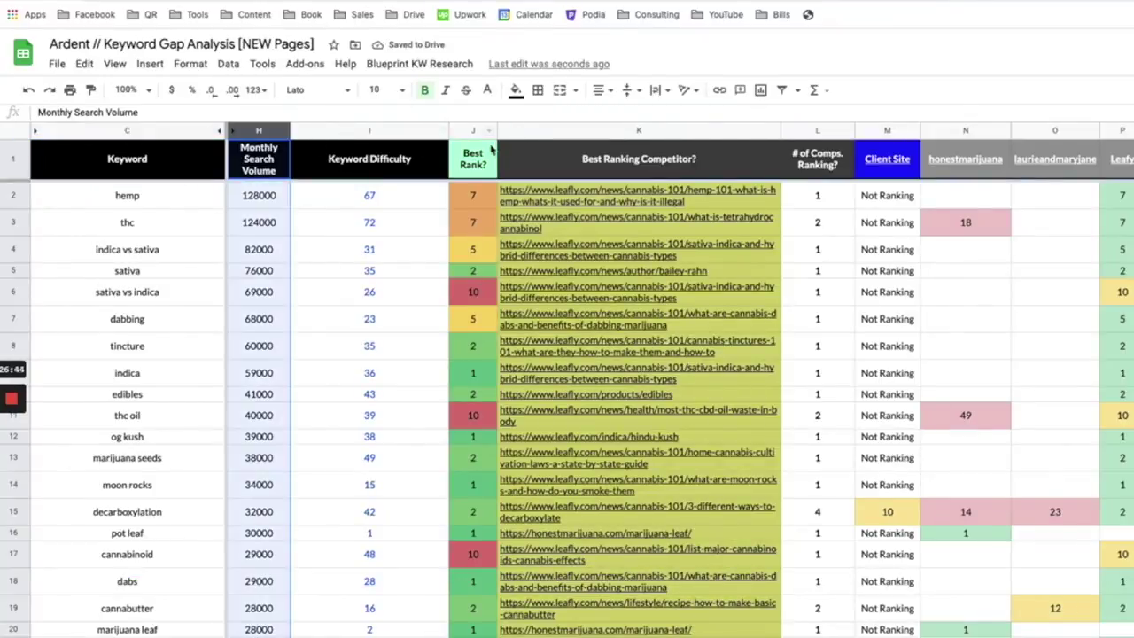
{"action": "left_click", "coordinate": [570, 133]}
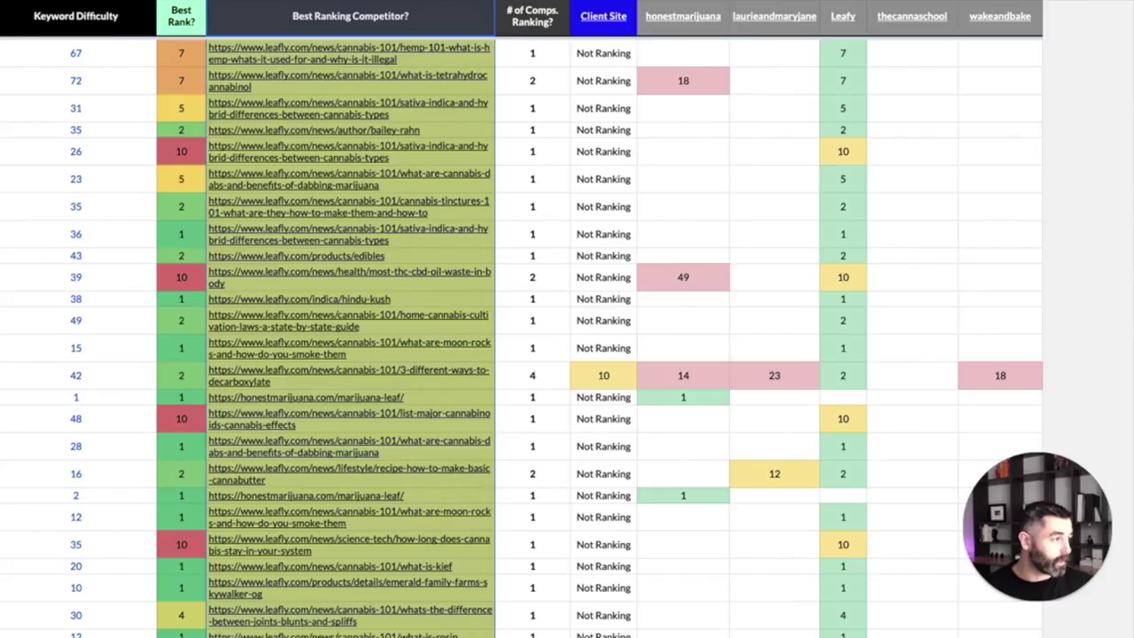
- Compare the Client Site rankings with the competitor columns from honestmarijuana to wakeandbake
{"action": "left_click", "coordinate": [576, 88]}
{"action": "left_click_drag", "start_coordinate": [658, 7], "coordinate": [997, 9]}
{"action": "left_click_drag", "start_coordinate": [997, 54], "coordinate": [721, 246]}
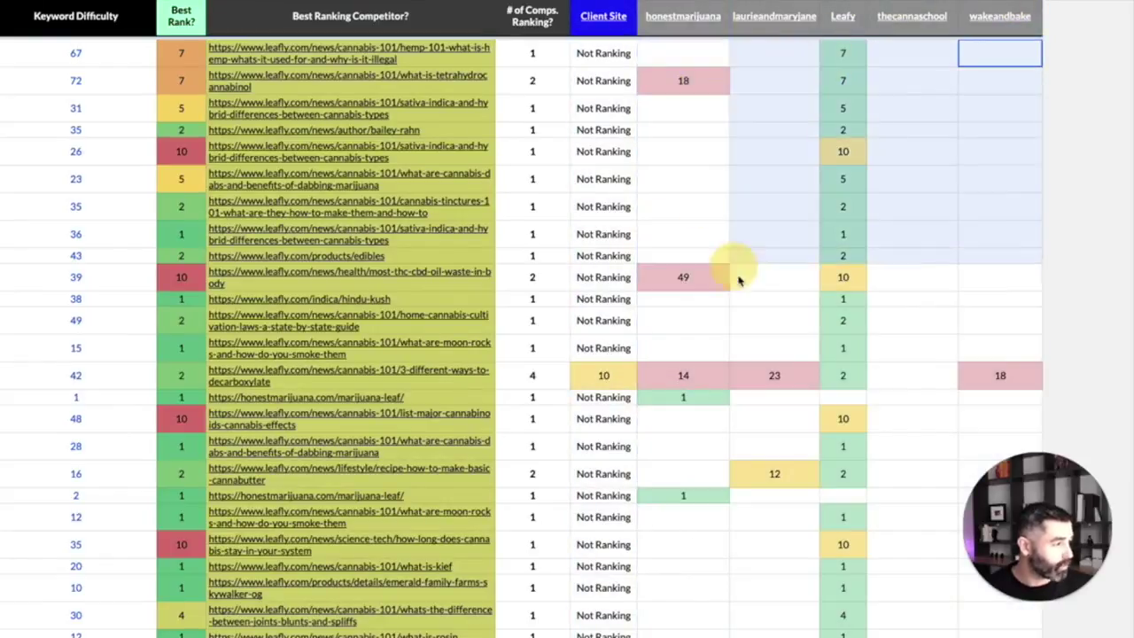
{"action": "left_click", "coordinate": [740, 299]}
{"action": "left_click", "coordinate": [603, 16]}
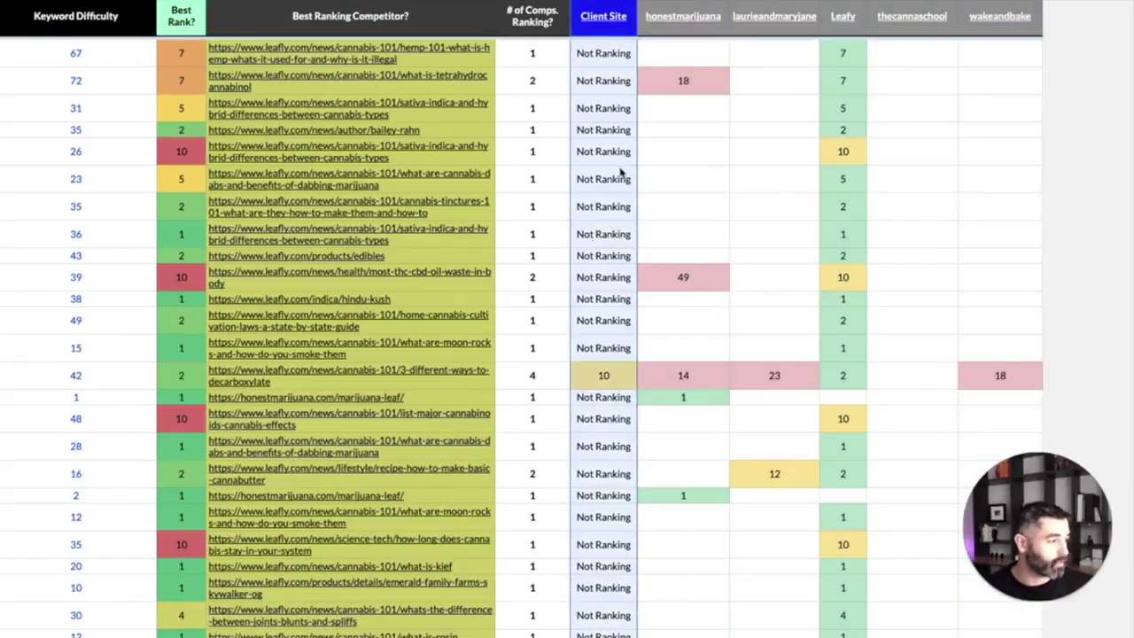
{"action": "left_click", "coordinate": [597, 206]}
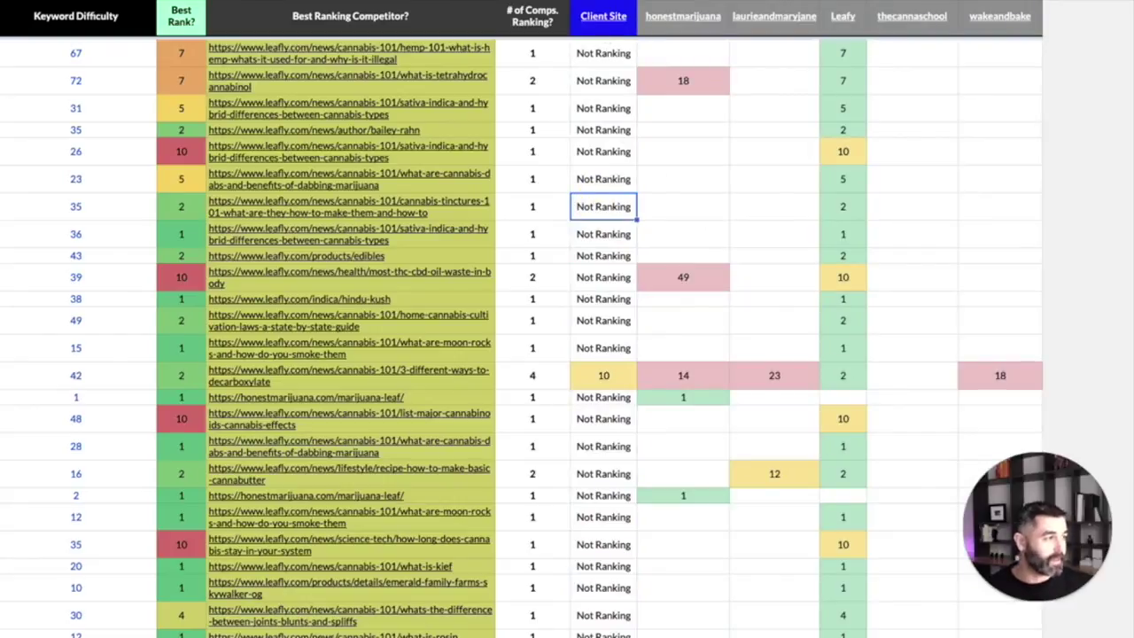
{"action": "left_click", "coordinate": [603, 16]}
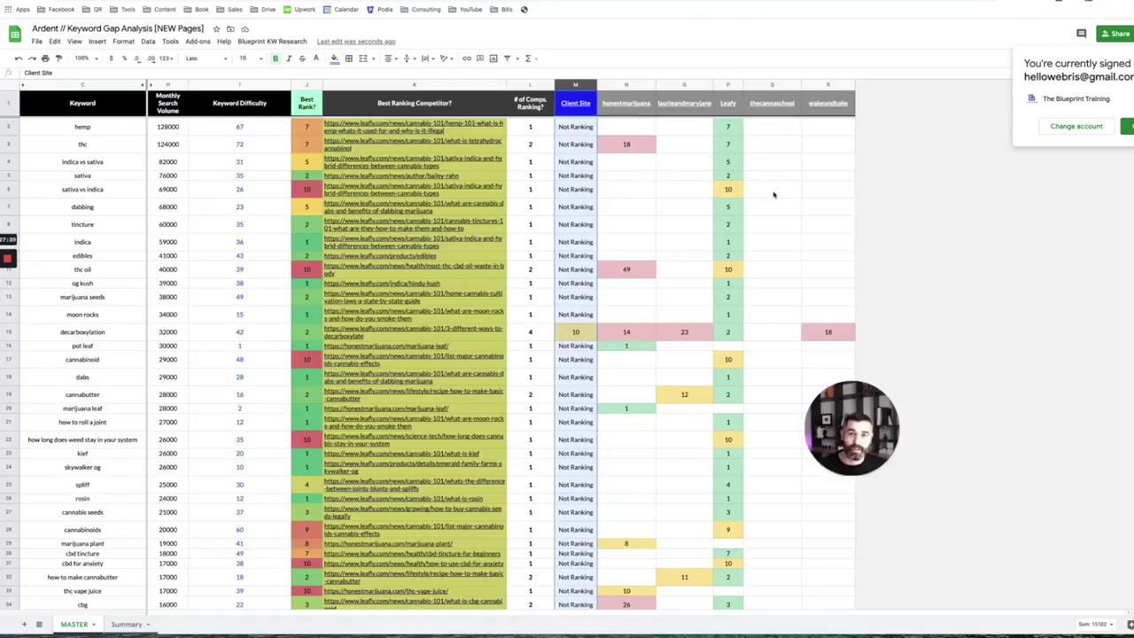
- From the project plan, open the Content topic ideation template and select the topic How to Deal With Bad Online Reviews
{"action": "key", "text": "ctrl+Tab"}
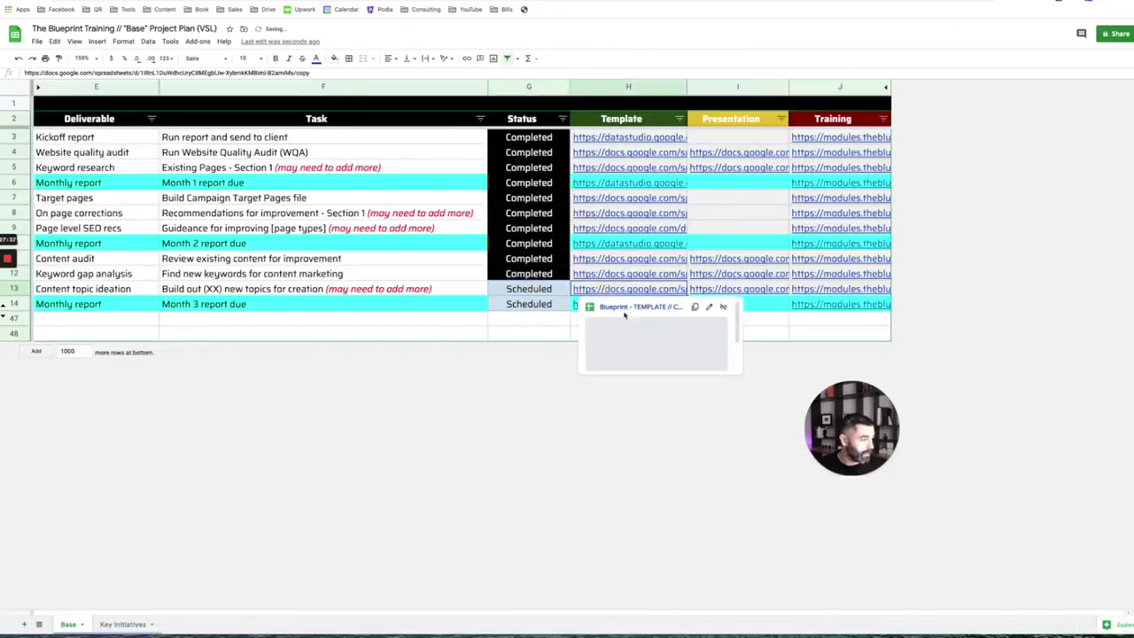
{"action": "left_click", "coordinate": [620, 307]}
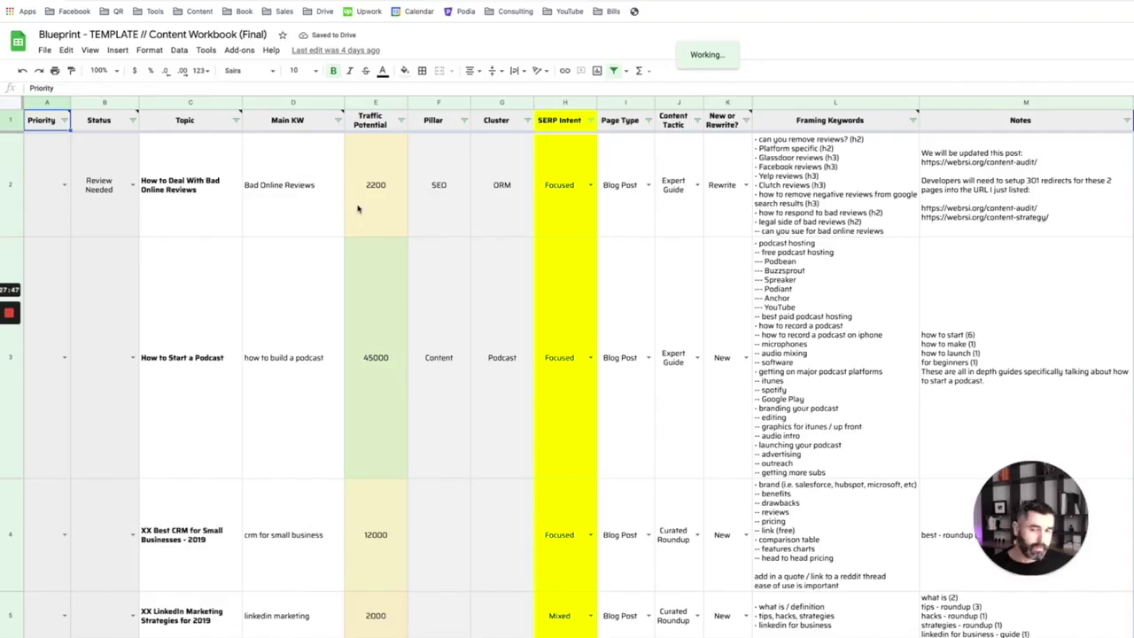
{"action": "left_click", "coordinate": [166, 189]}
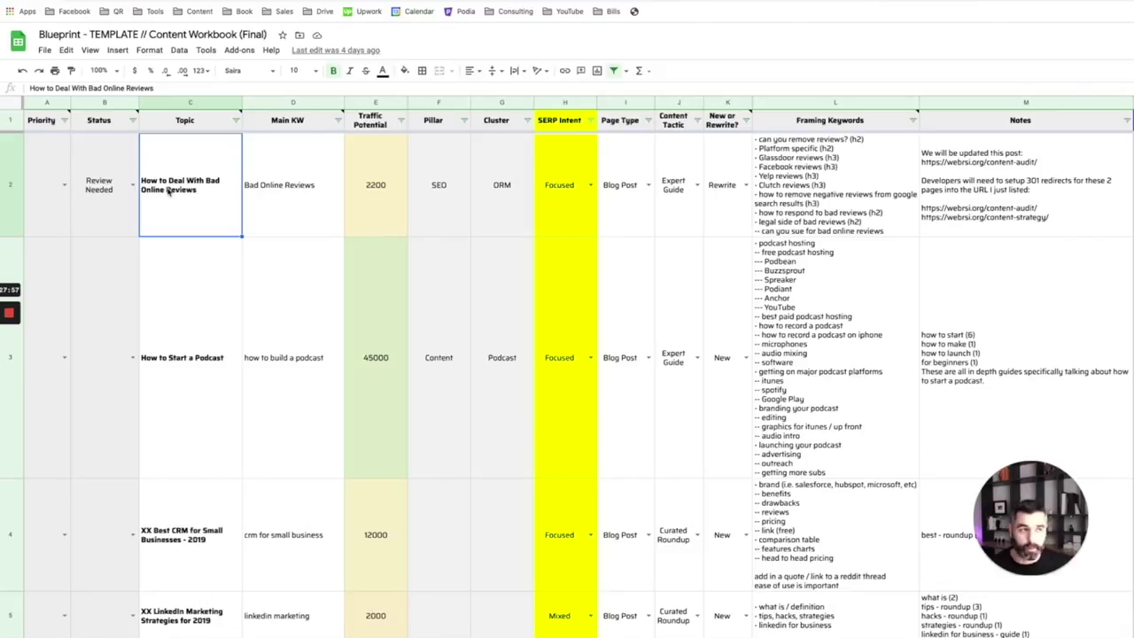
- Go through that topic's main keyword, traffic potential, pillar, cluster and SERP intent values
{"action": "key", "text": "Right"}
{"action": "key", "text": "Right"}
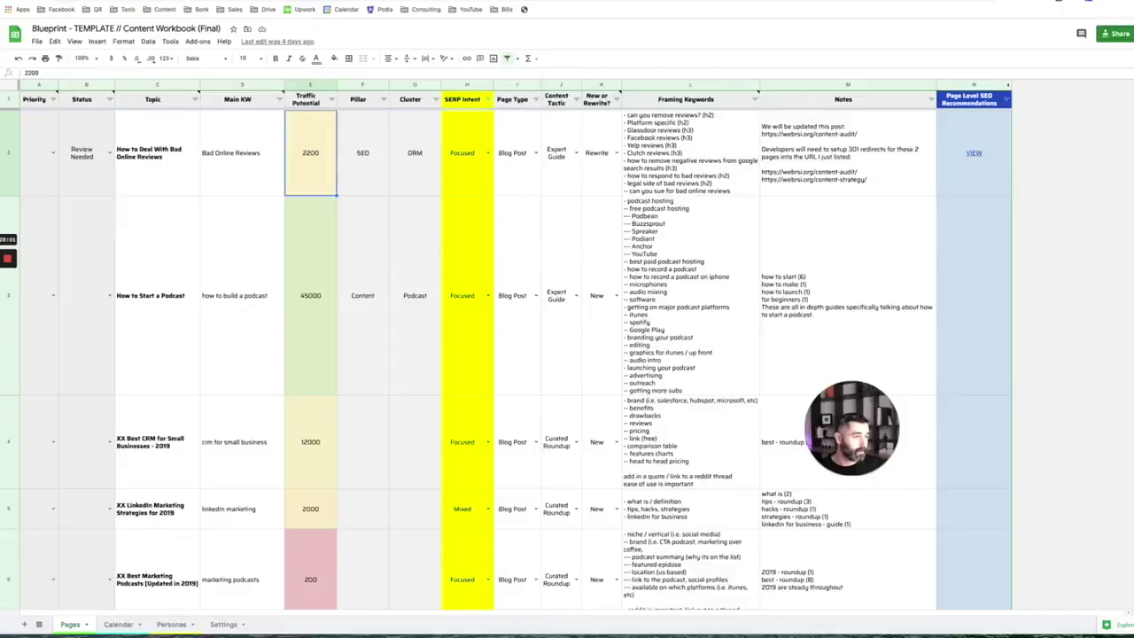
{"action": "key", "text": "Left"}
{"action": "key", "text": "Right"}
{"action": "key", "text": "Right"}
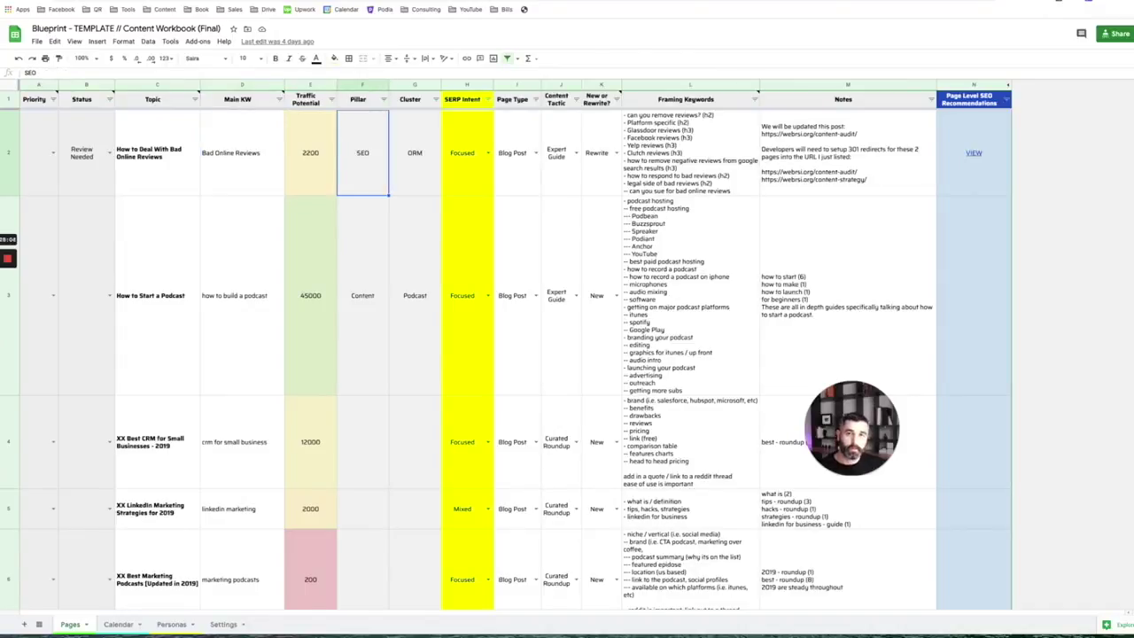
{"action": "key", "text": "Right"}
{"action": "key", "text": "Left"}
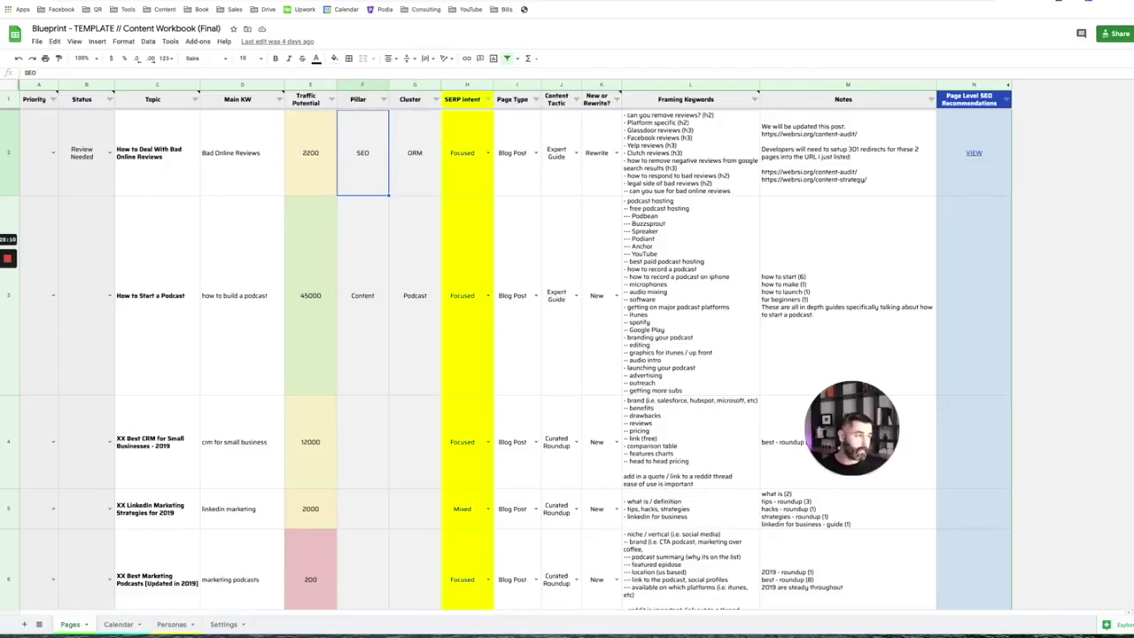
{"action": "key", "text": "Right"}
{"action": "key", "text": "Right"}
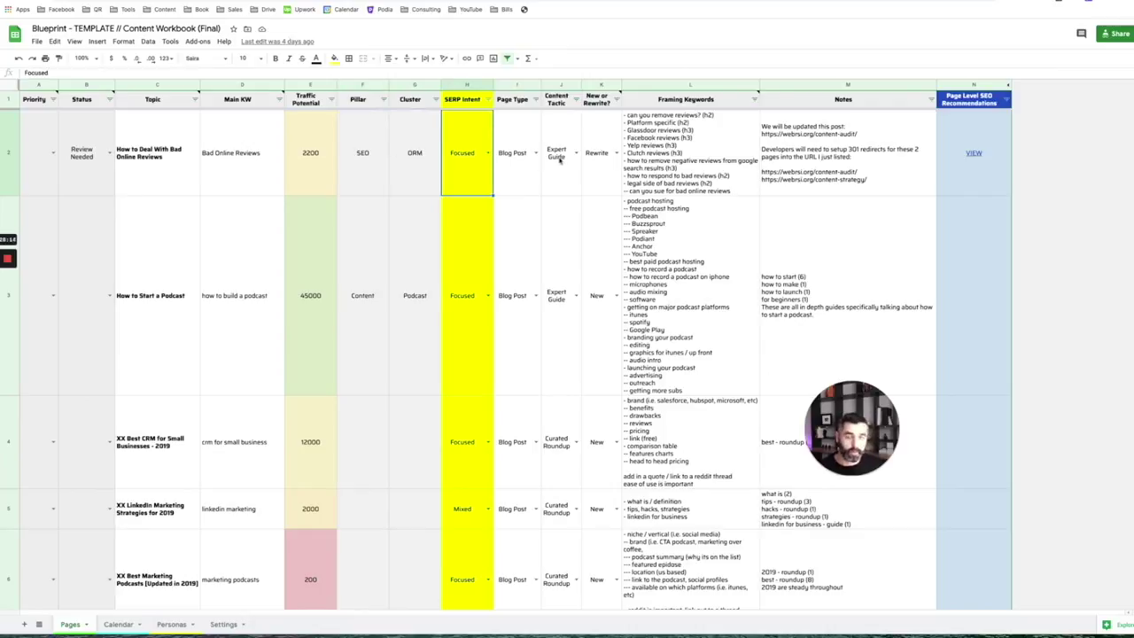
- Set the page type of the How to Deal With Bad Online Reviews topic to Resource Guide
{"action": "left_click", "coordinate": [519, 149]}
{"action": "double_click", "coordinate": [521, 150]}
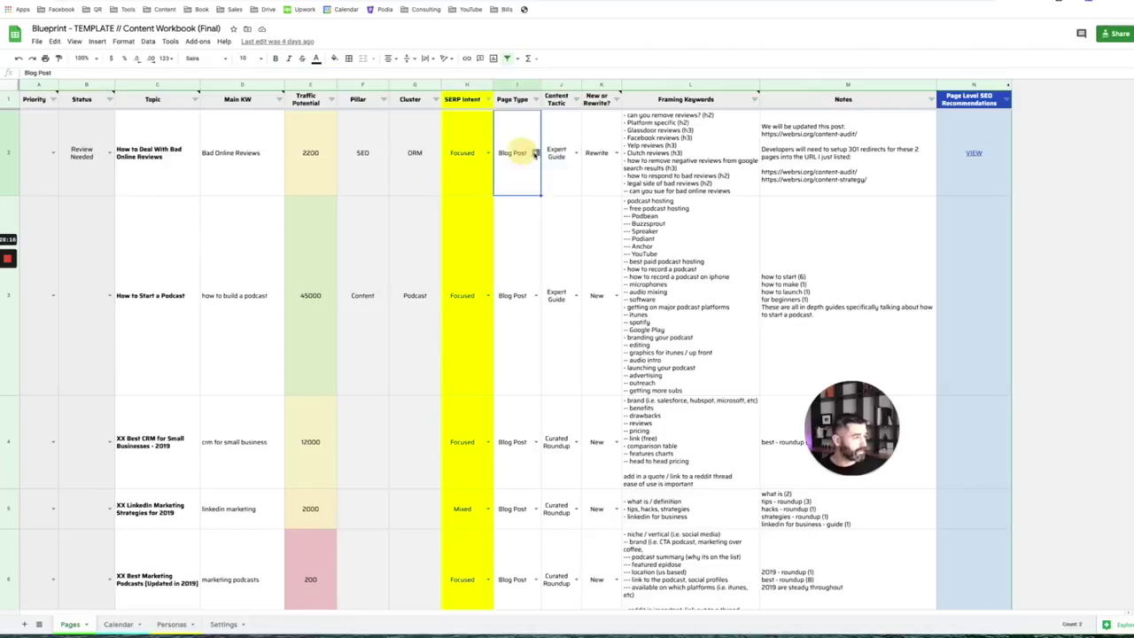
{"action": "left_click", "coordinate": [532, 160]}
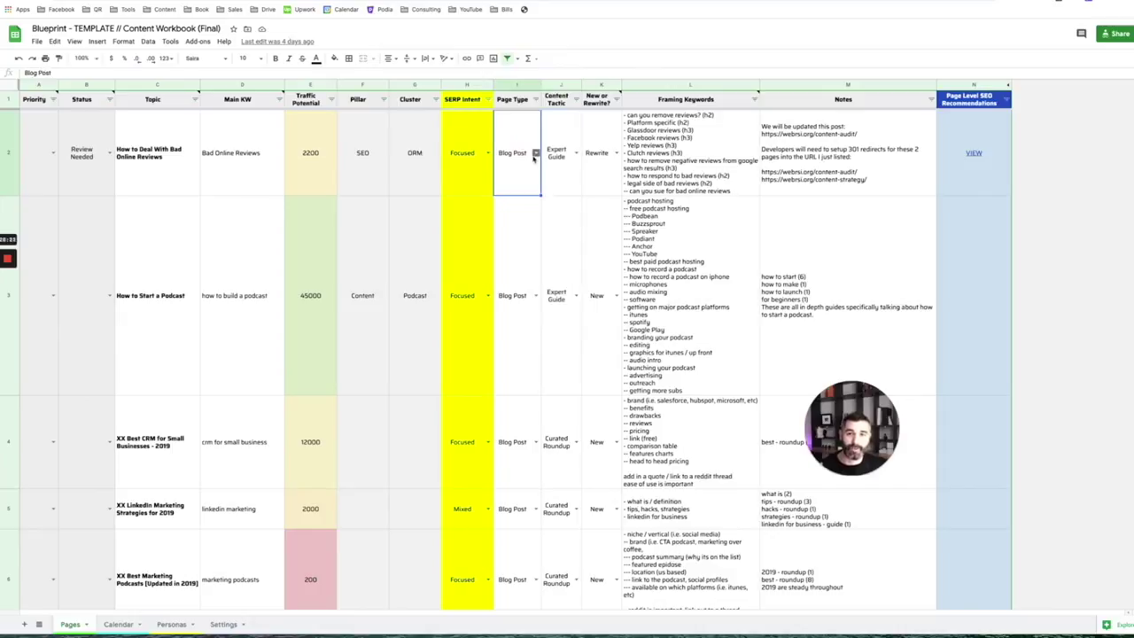
{"action": "left_click", "coordinate": [536, 153]}
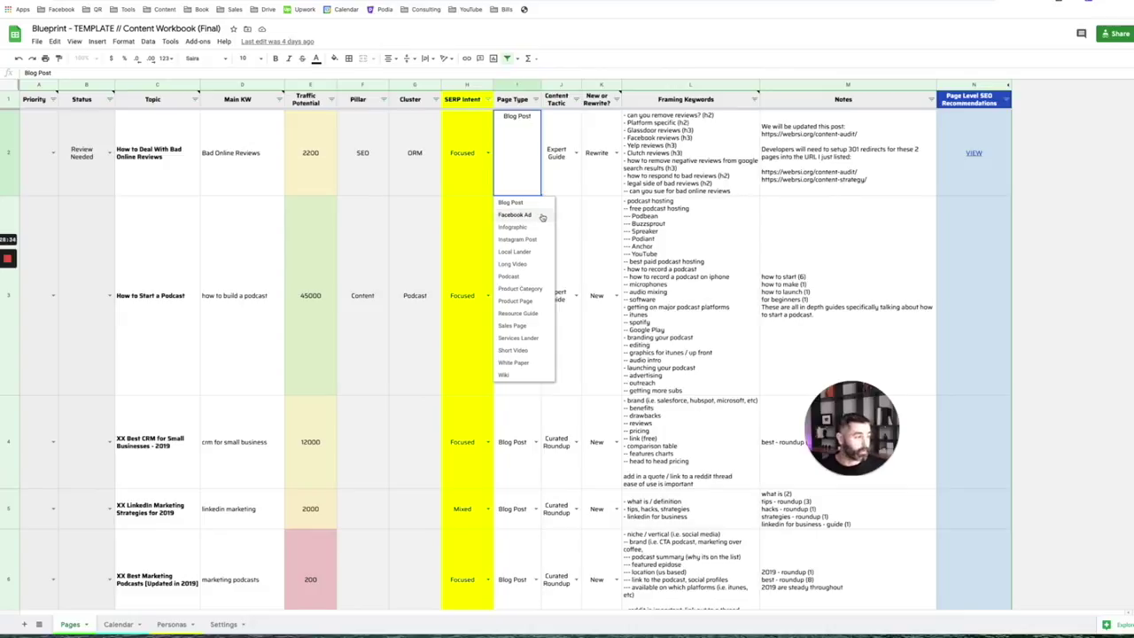
{"action": "left_click", "coordinate": [523, 315]}
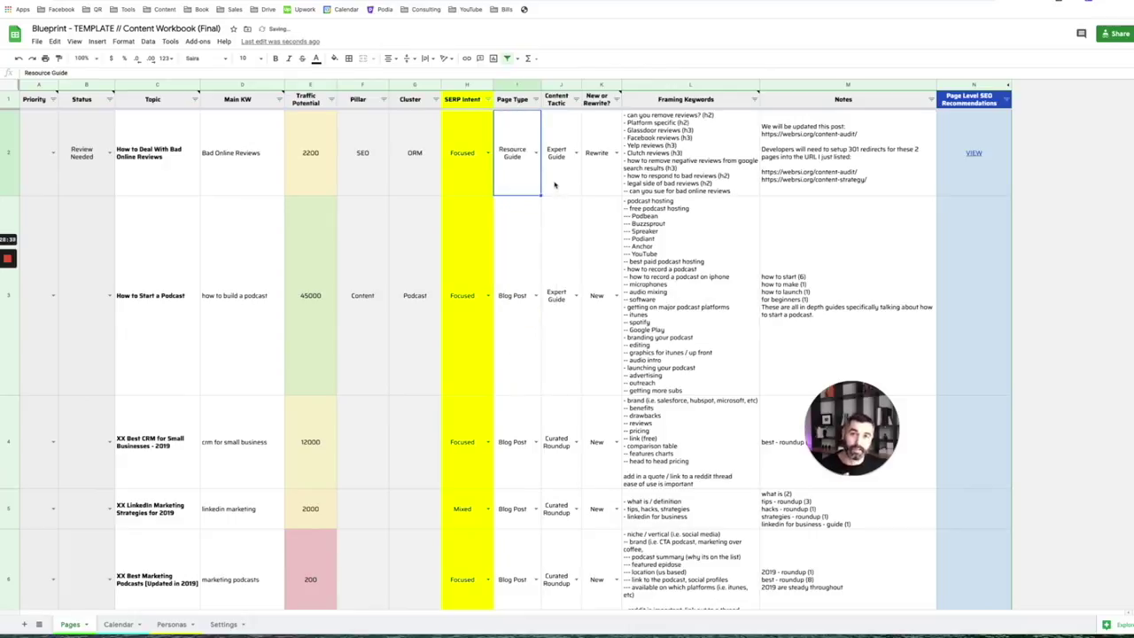
- Review the same topic's SERP intent and the available Content Tactic options, leaving Expert Guide selected
{"action": "left_click", "coordinate": [464, 155]}
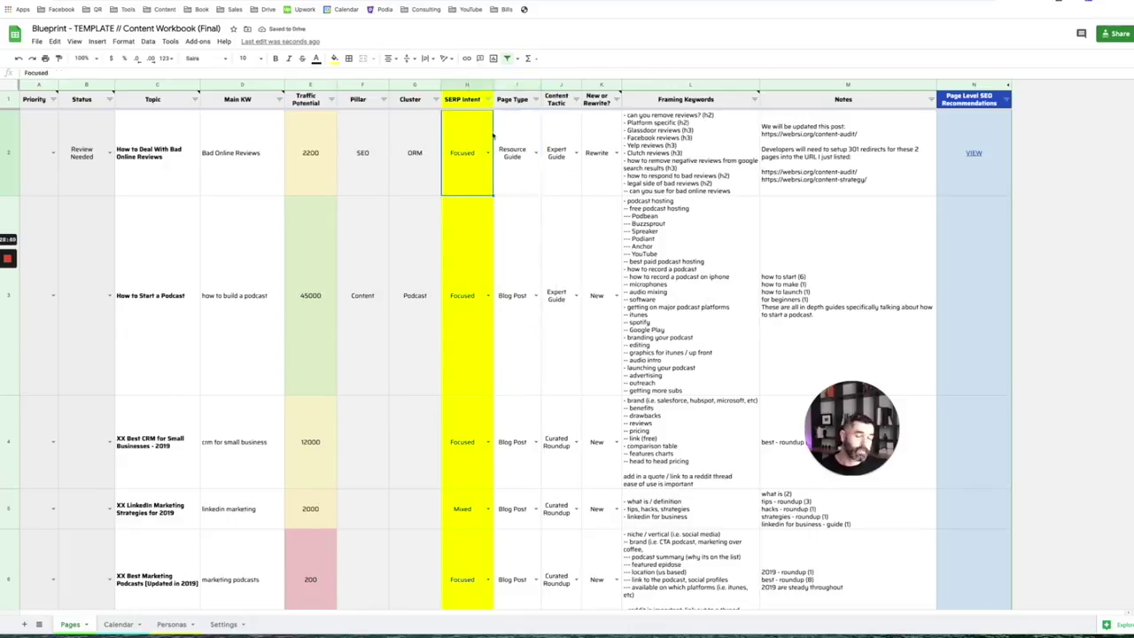
{"action": "left_click", "coordinate": [556, 152]}
{"action": "left_click", "coordinate": [574, 155]}
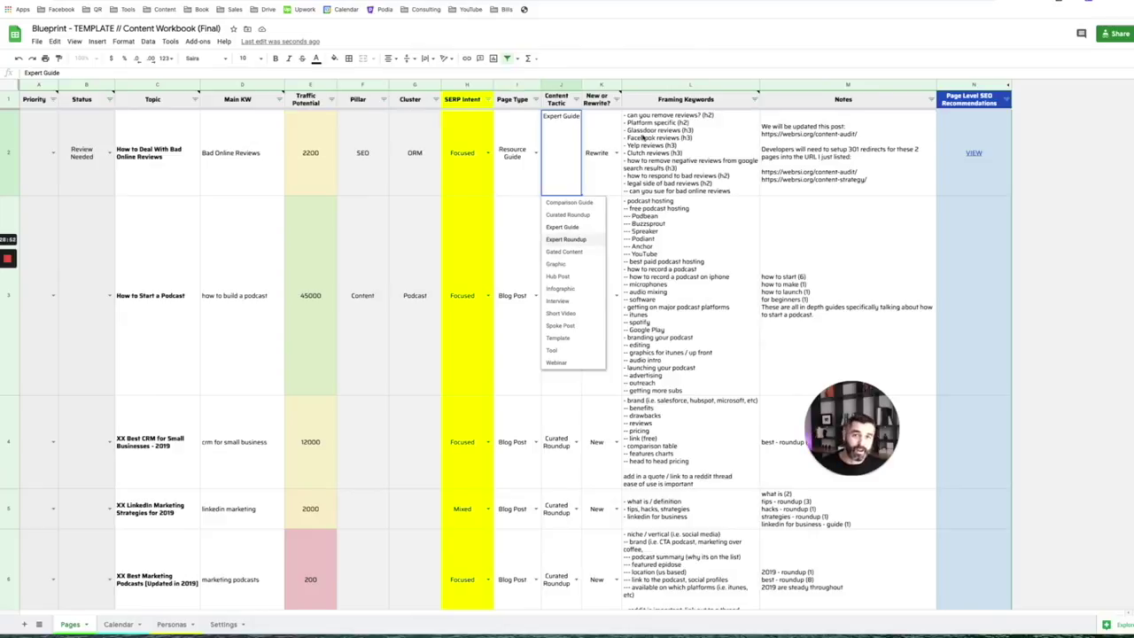
{"action": "left_click", "coordinate": [550, 176]}
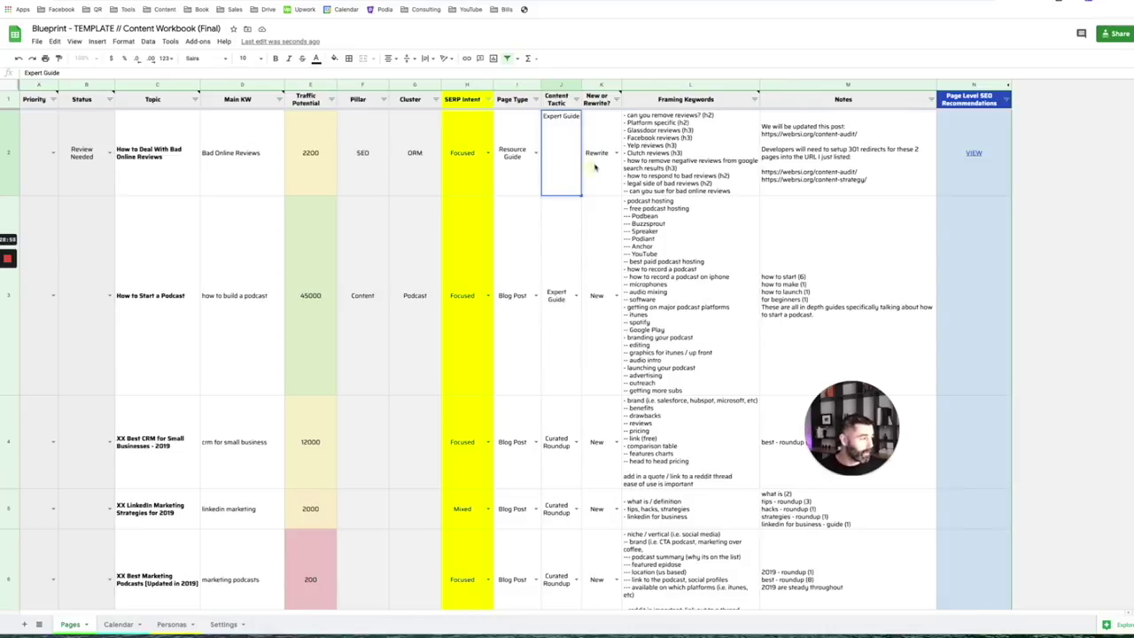
- Review the How to Deal With Bad Online Reviews topic's New or Rewrite options, framing keywords and notes, then return to the project plan
{"action": "left_click", "coordinate": [594, 172]}
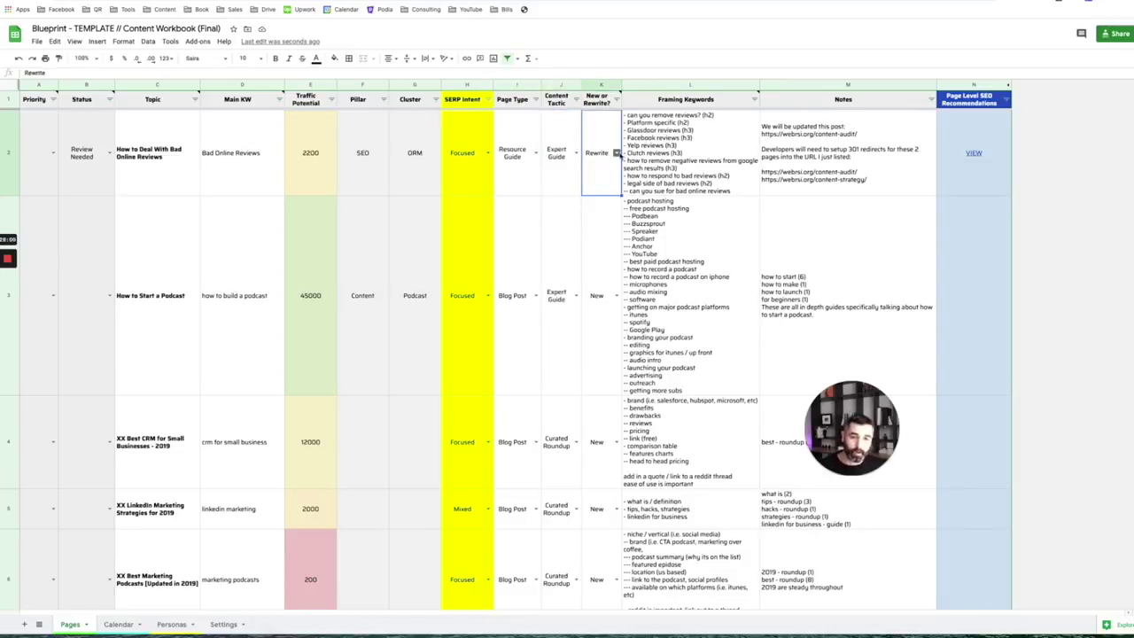
{"action": "left_click", "coordinate": [617, 154]}
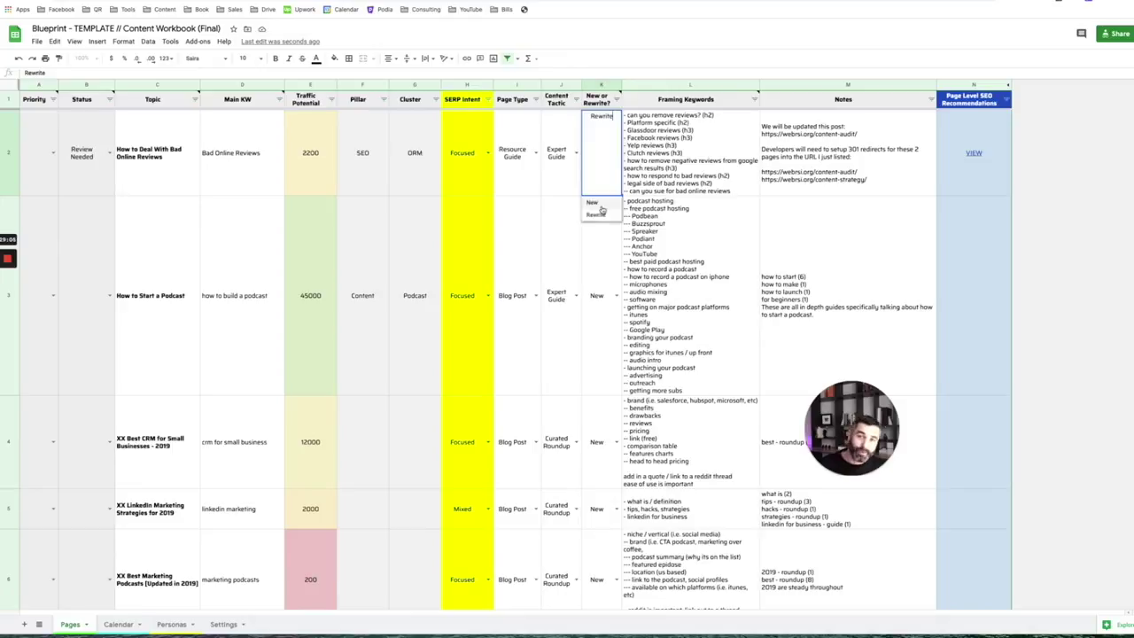
{"action": "left_click", "coordinate": [691, 168]}
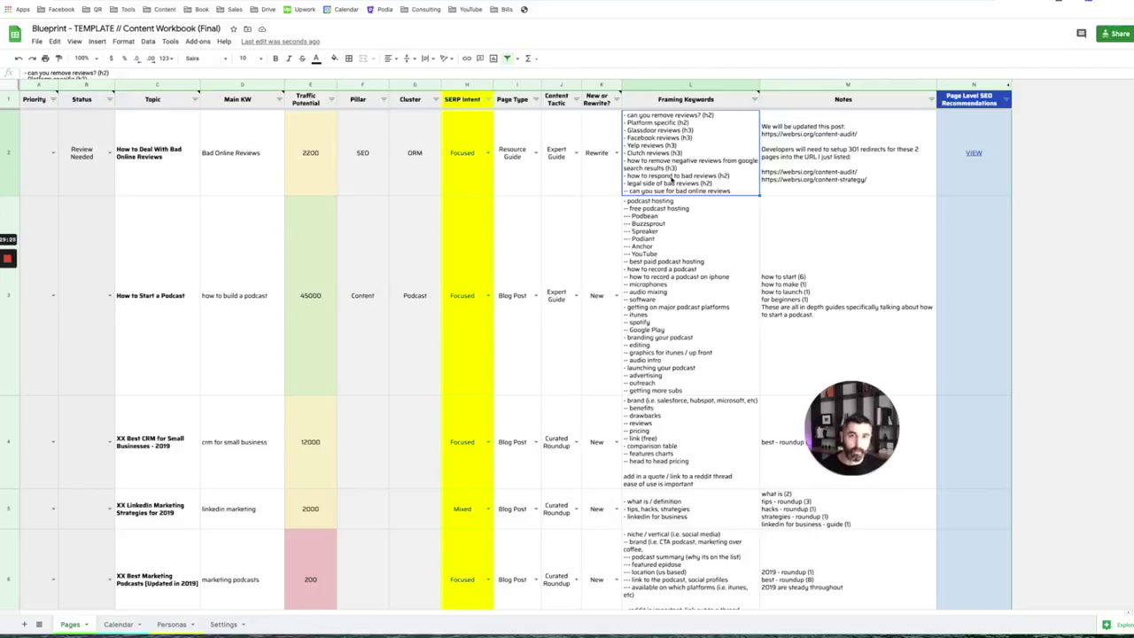
{"action": "left_click", "coordinate": [844, 158]}
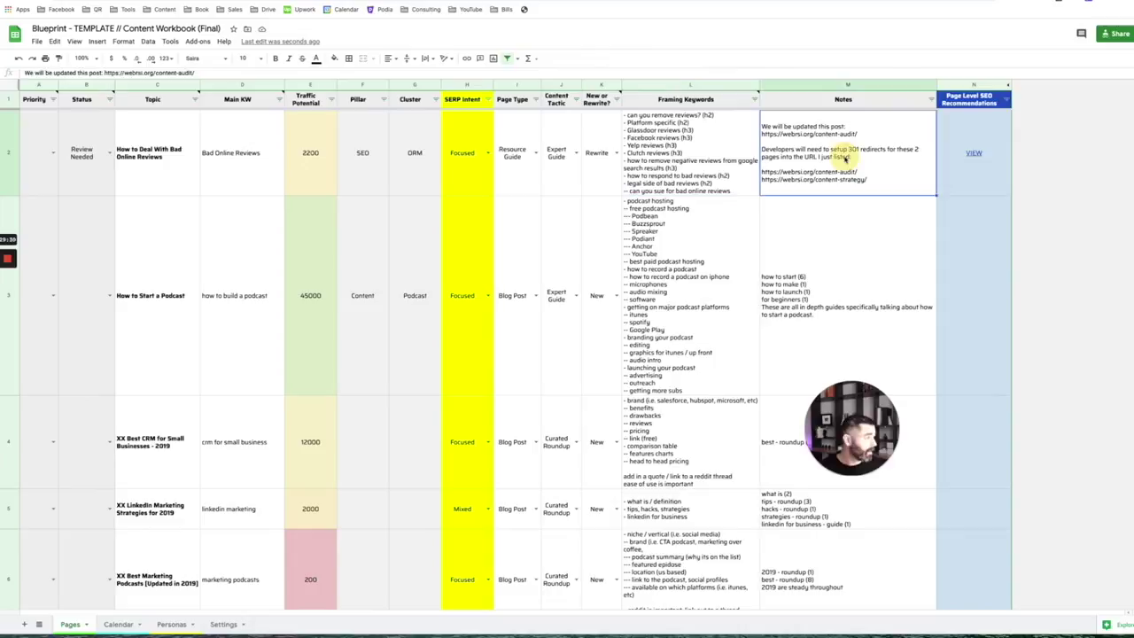
{"action": "left_click_drag", "start_coordinate": [899, 415], "coordinate": [930, 390]}
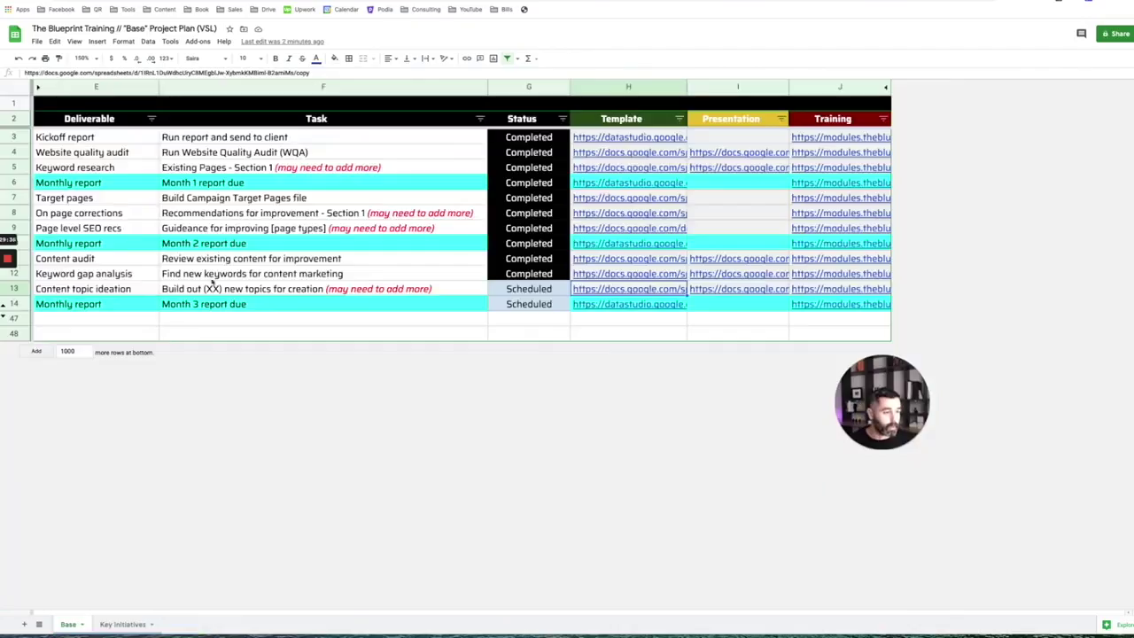
- Set the number of new topics in the Content topic ideation task to 12
{"action": "left_click", "coordinate": [195, 289]}
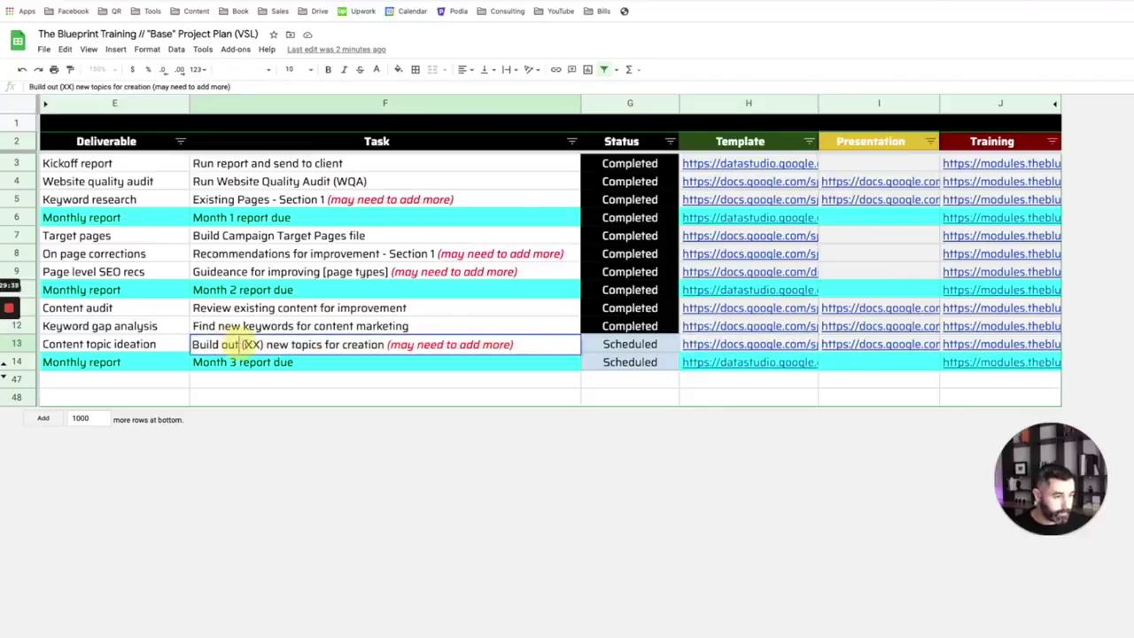
{"action": "double_click", "coordinate": [251, 345]}
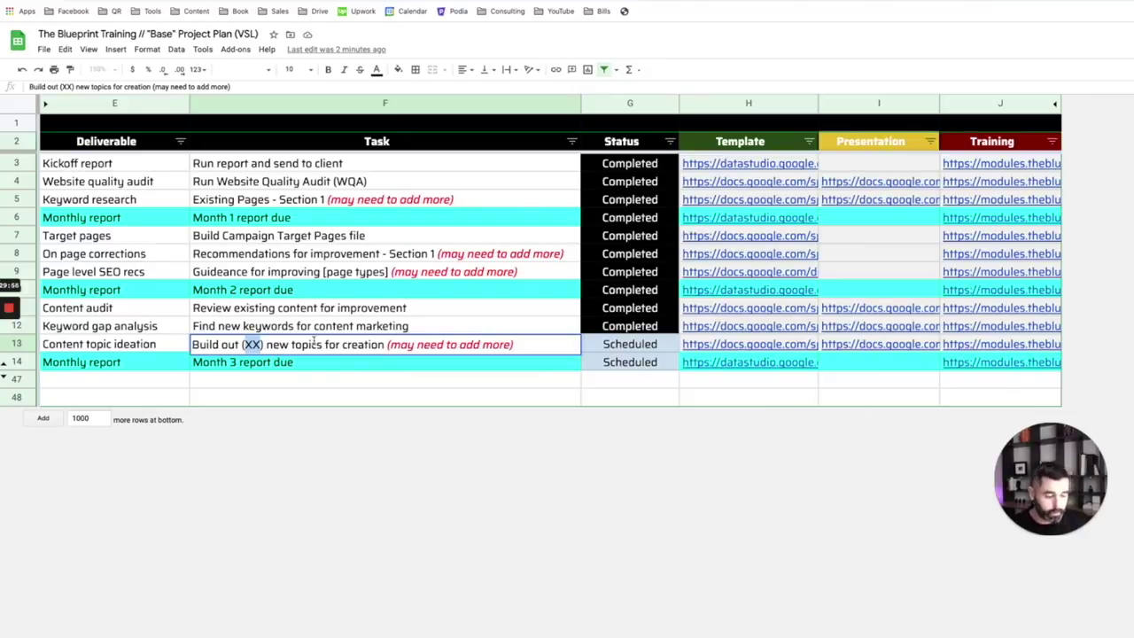
{"action": "type", "text": "12"}
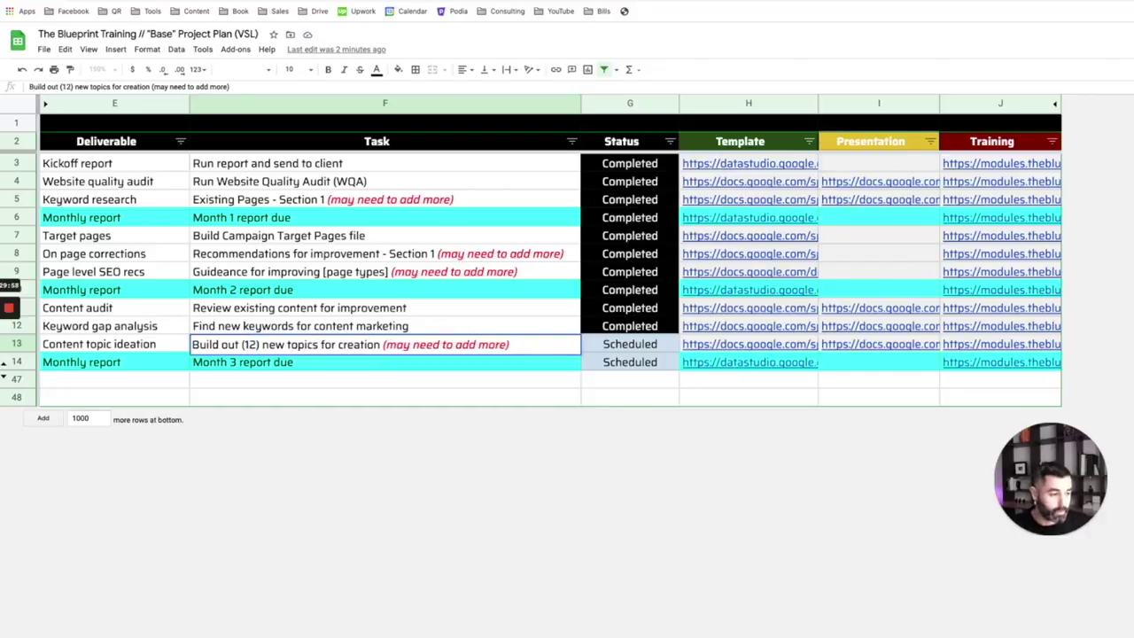
{"action": "key", "text": "Return"}
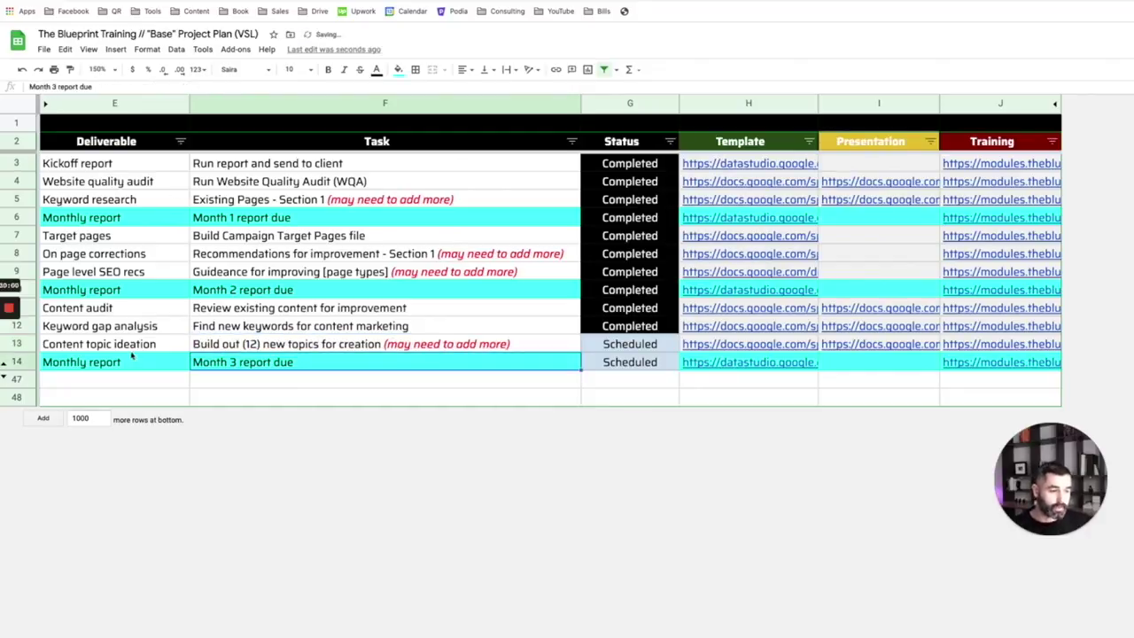
- Mark Content topic ideation and the Month 3 report as Completed, and unhide the Month 4 rows of the project plan
{"action": "key", "text": "ctrl+Tab"}
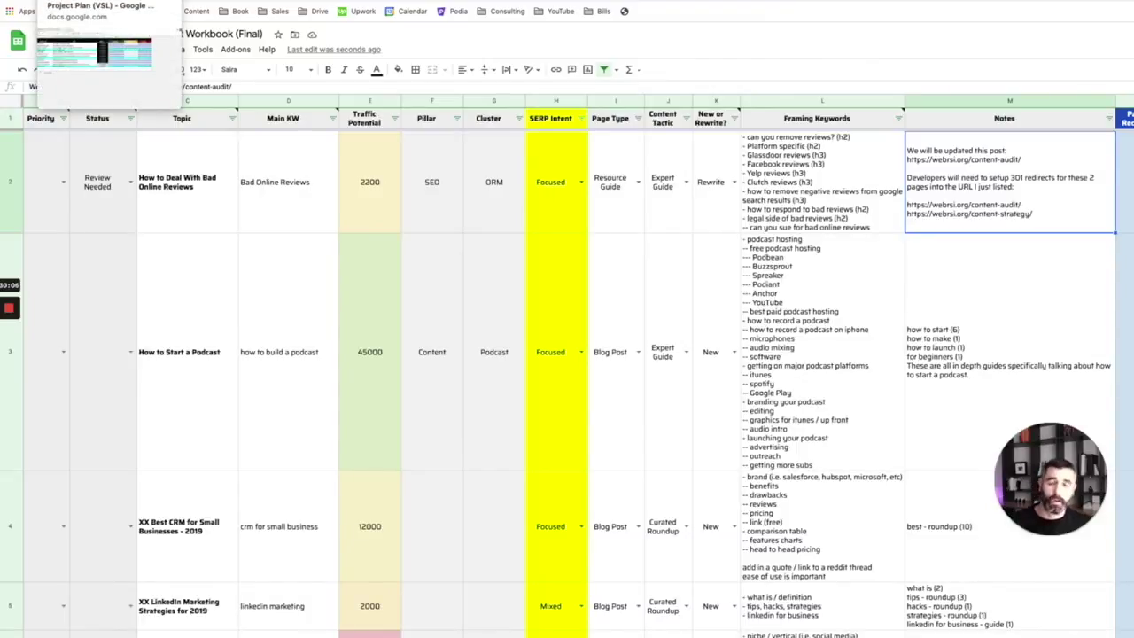
{"action": "left_click", "coordinate": [98, 2]}
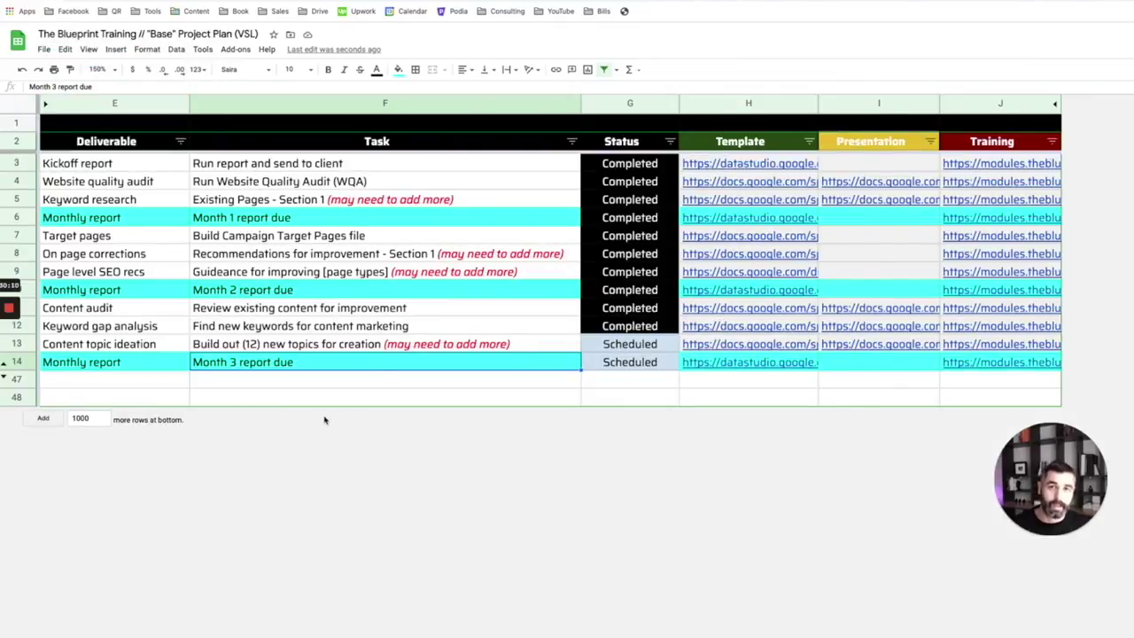
{"action": "left_click", "coordinate": [645, 326]}
{"action": "left_click_drag", "start_coordinate": [671, 347], "coordinate": [663, 361]}
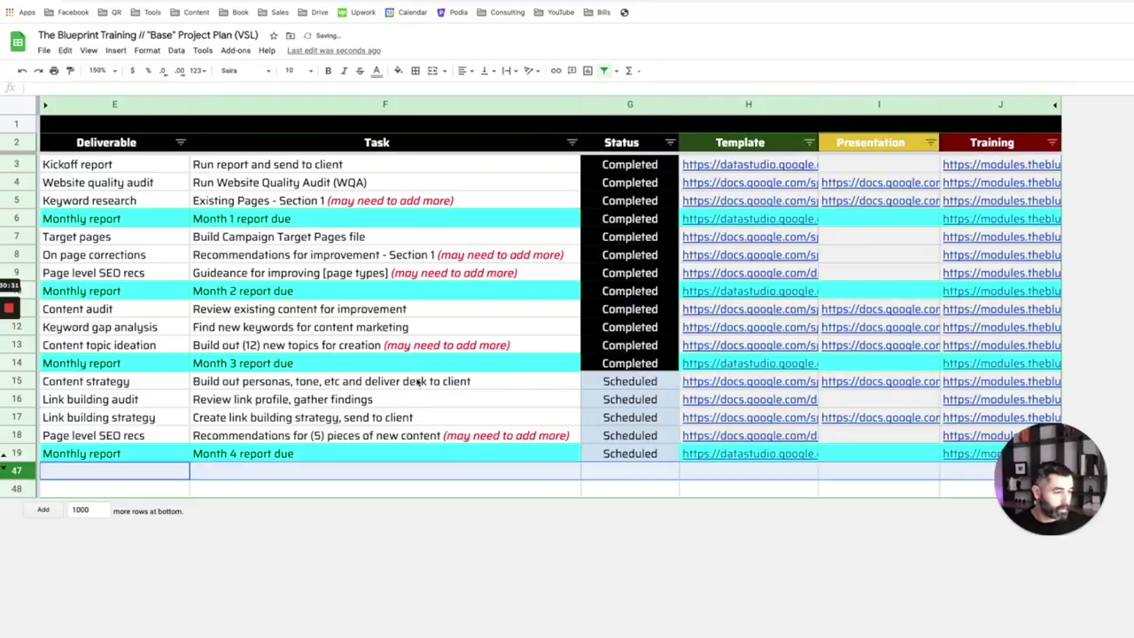
- Go over the content deliverables in the project plan and open the presentation linked in the Content strategy row
{"action": "left_click", "coordinate": [433, 384]}
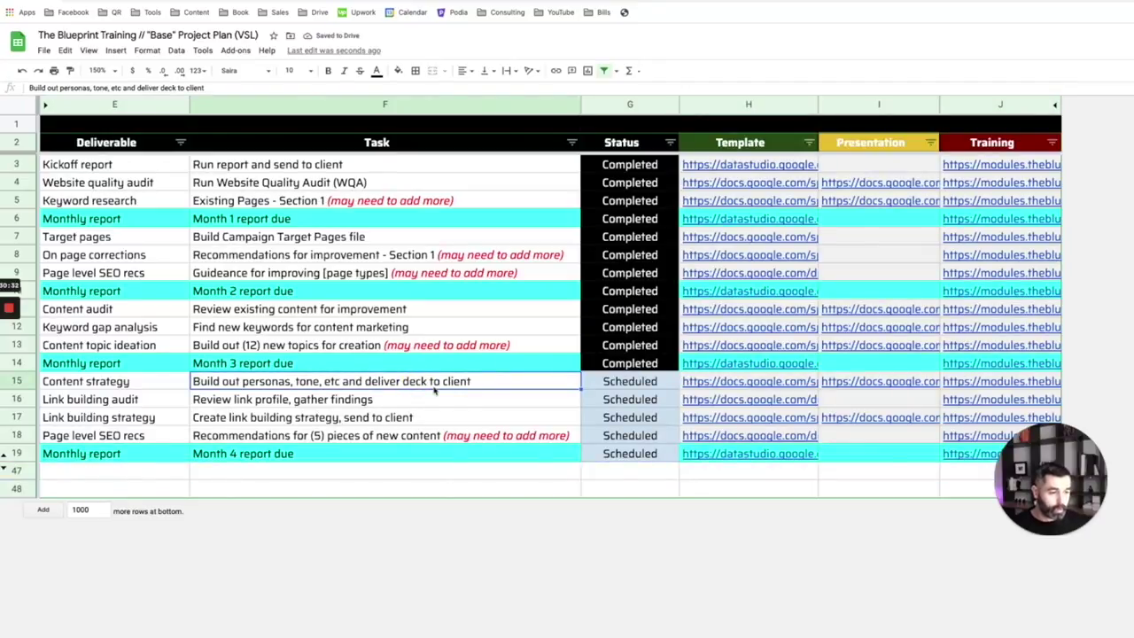
{"action": "left_click", "coordinate": [144, 310]}
{"action": "left_click", "coordinate": [147, 326]}
{"action": "left_click", "coordinate": [151, 346]}
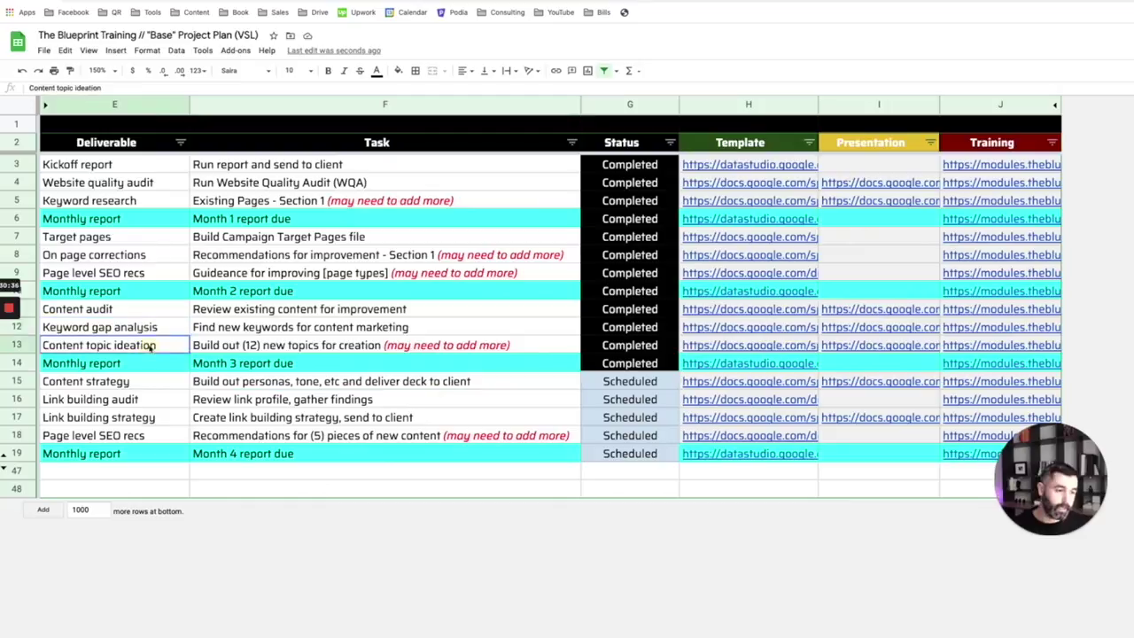
{"action": "left_click", "coordinate": [349, 385]}
{"action": "left_click", "coordinate": [784, 385]}
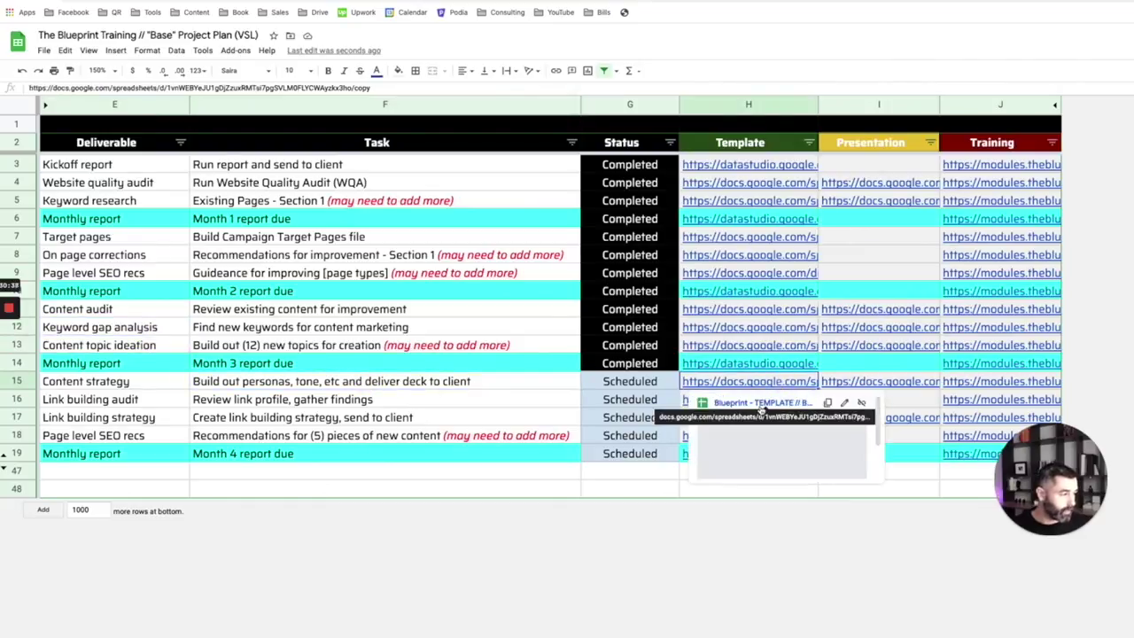
{"action": "left_click", "coordinate": [877, 380]}
{"action": "left_click", "coordinate": [895, 401]}
{"action": "key", "text": "Return"}
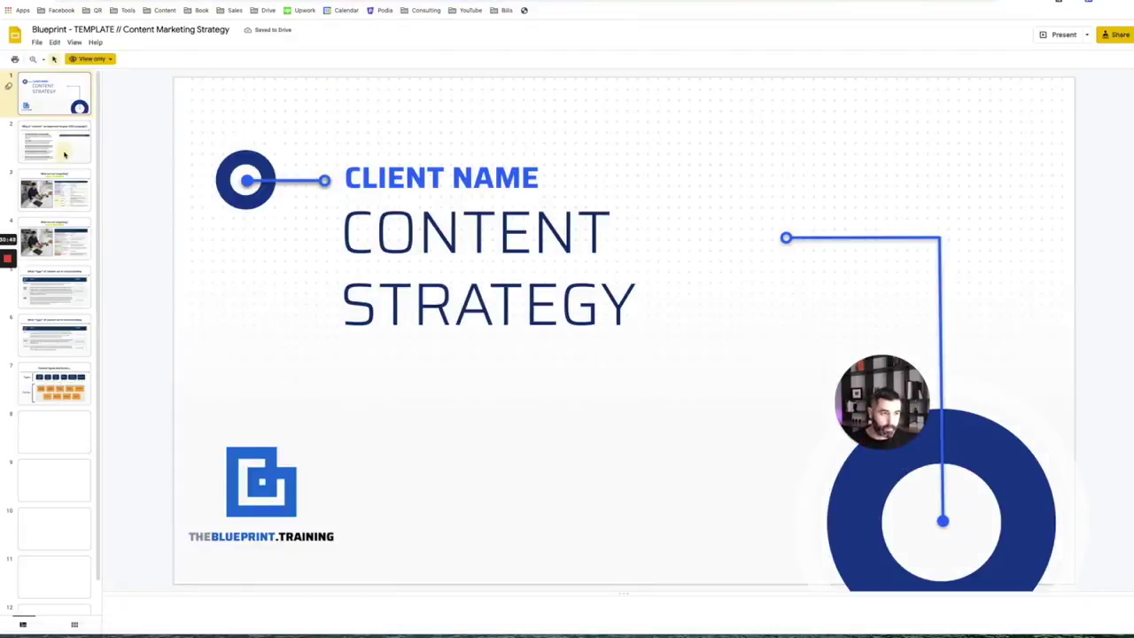
- Go through the content strategy slides on why content matters, target personas, recommended content types and content tactics
{"action": "left_click", "coordinate": [64, 155]}
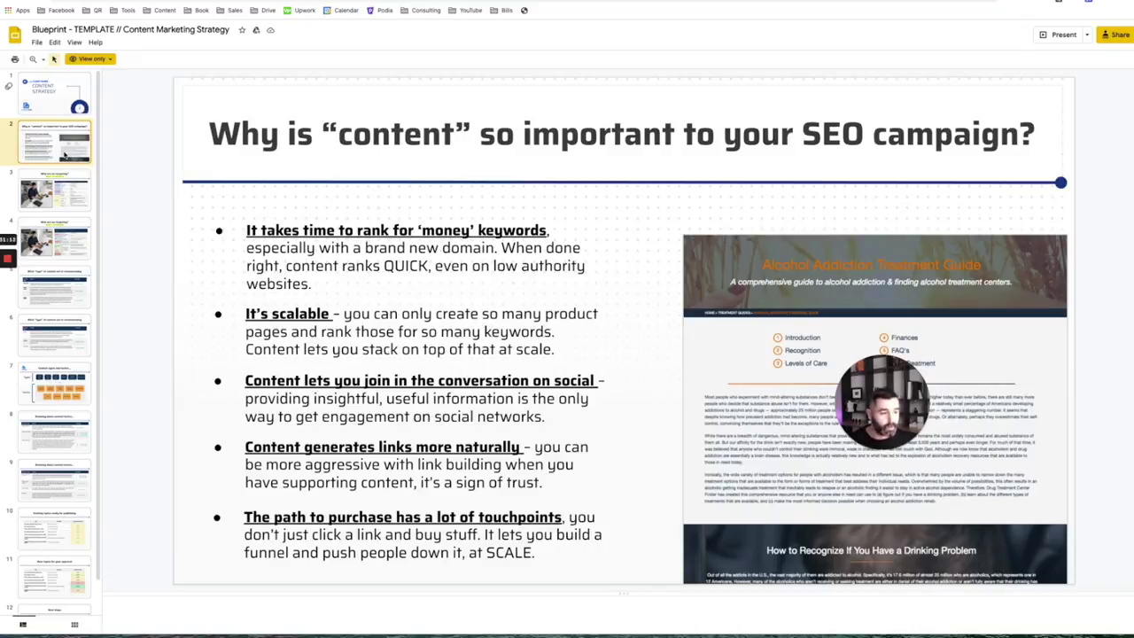
{"action": "key", "text": "Down"}
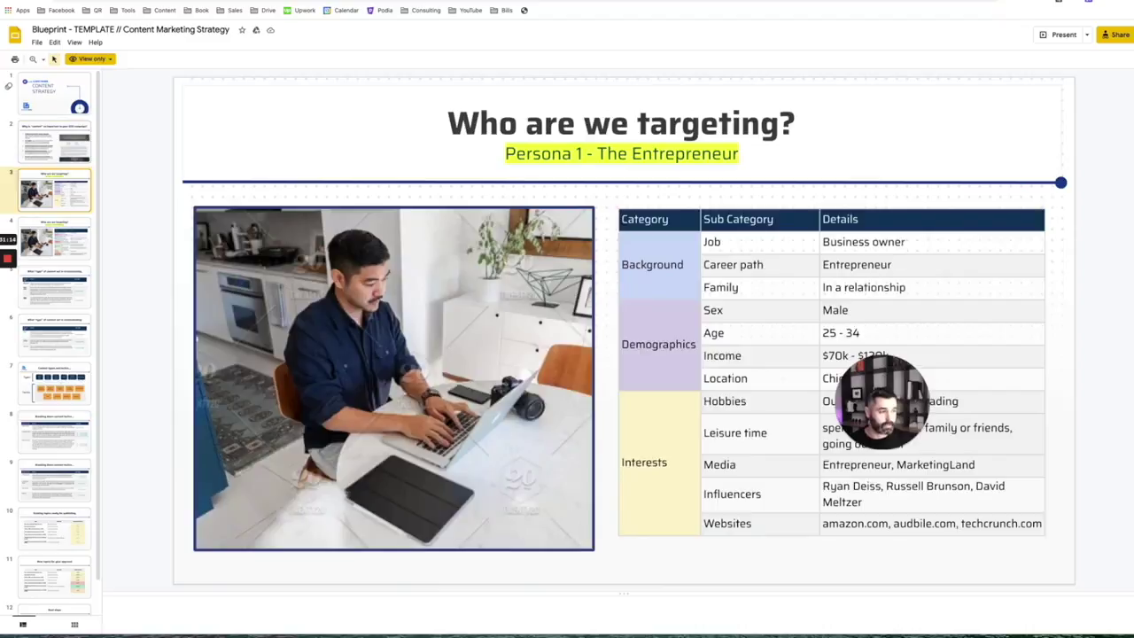
{"action": "key", "text": "Down"}
{"action": "key", "text": "Down"}
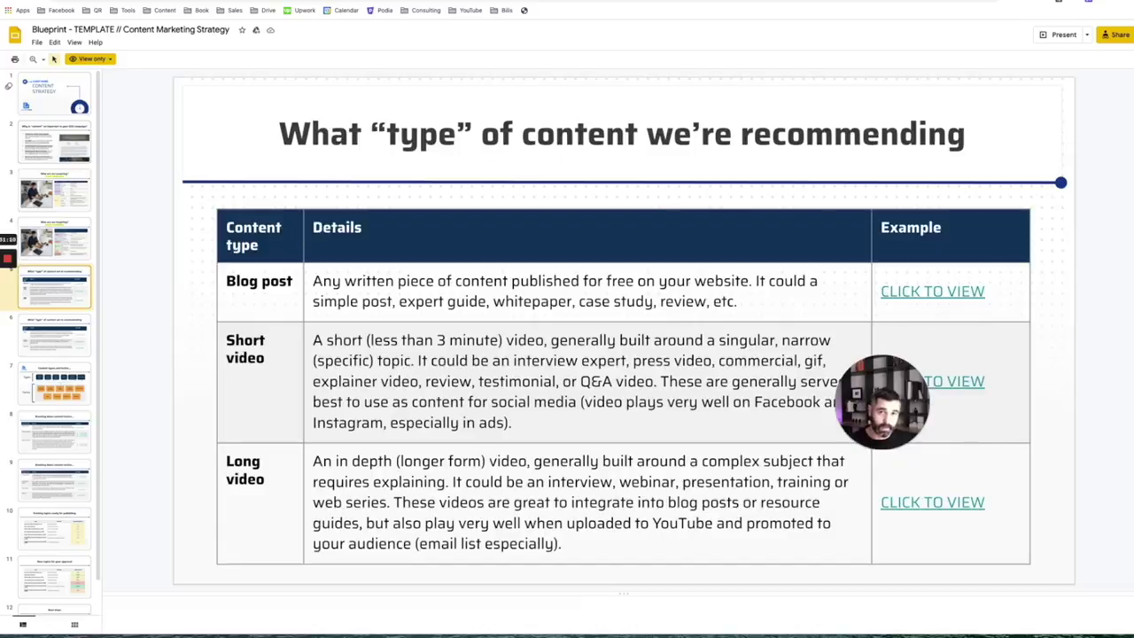
{"action": "key", "text": "Down"}
{"action": "key", "text": "Down"}
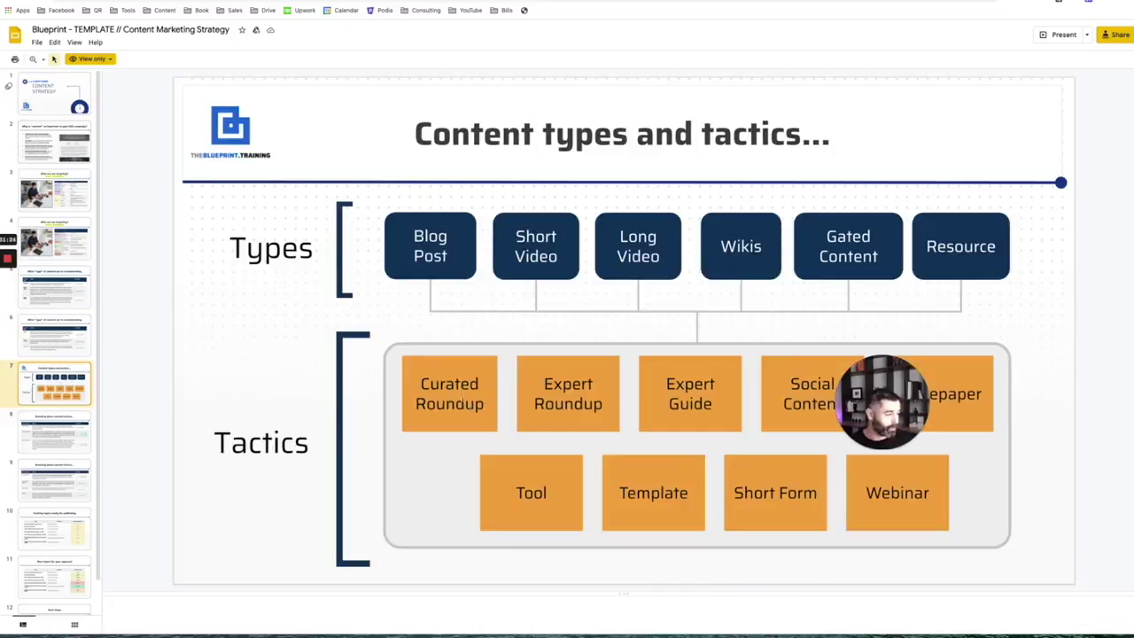
{"action": "key", "text": "Down"}
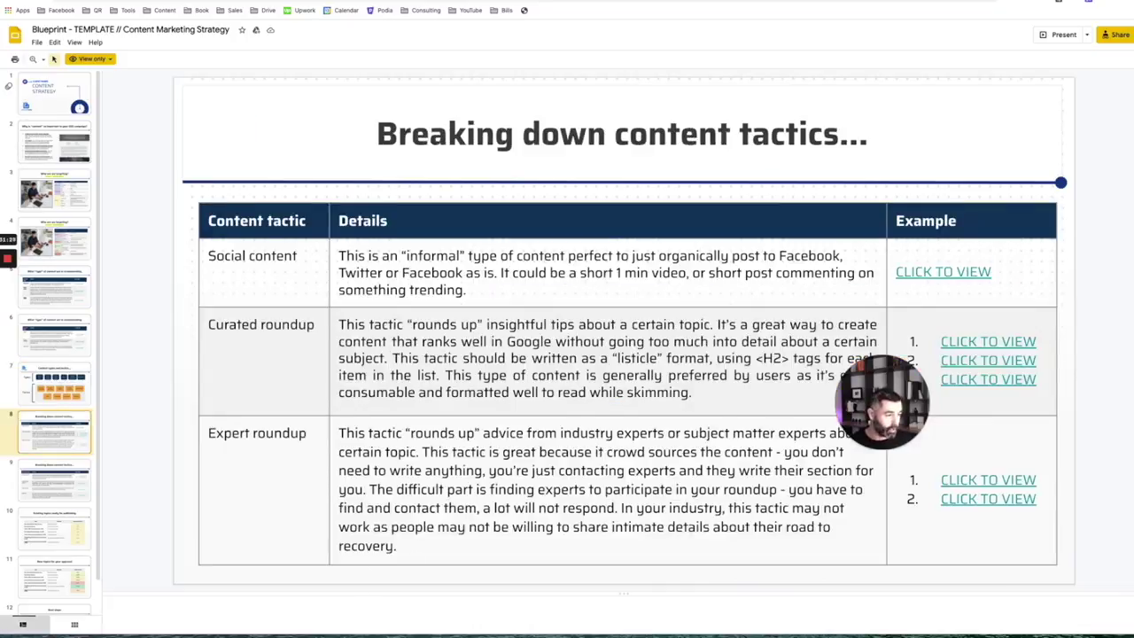
{"action": "key", "text": "Down"}
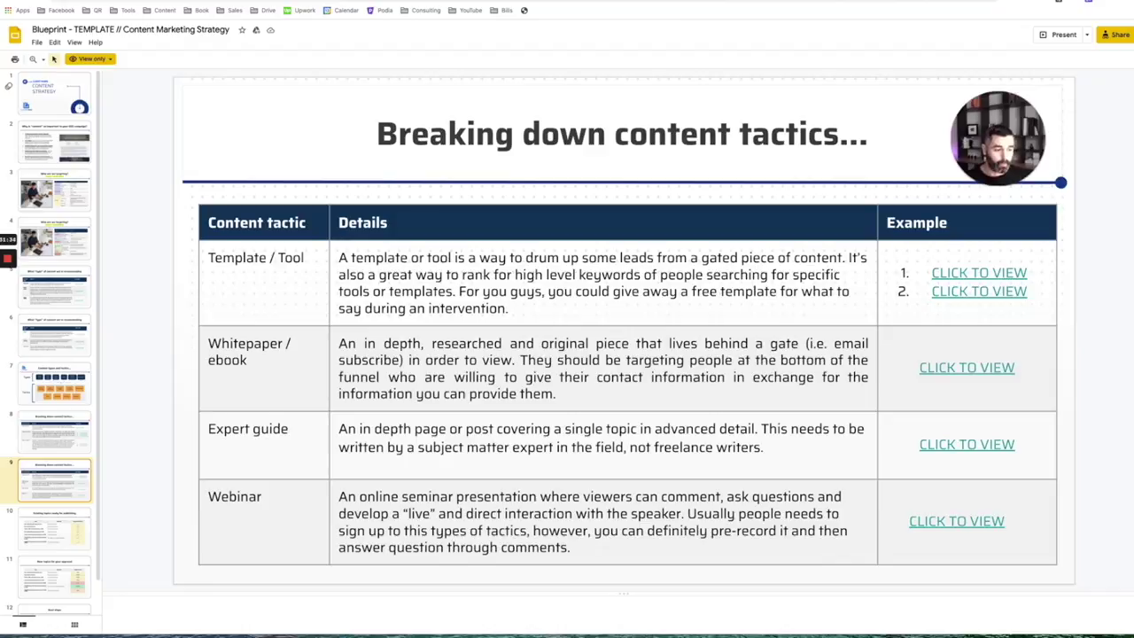
- Review the slides on existing topics ready for publishing and new topics for approval, then return to the project plan
{"action": "left_click", "coordinate": [53, 526]}
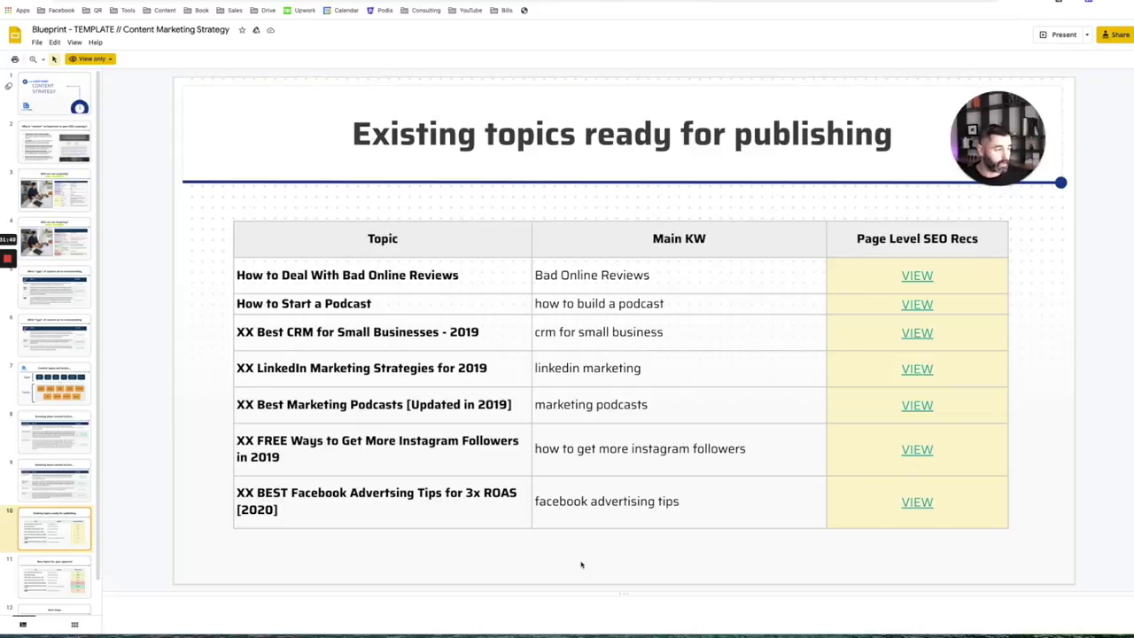
{"action": "left_click_drag", "start_coordinate": [881, 277], "coordinate": [898, 502]}
{"action": "left_click", "coordinate": [71, 569]}
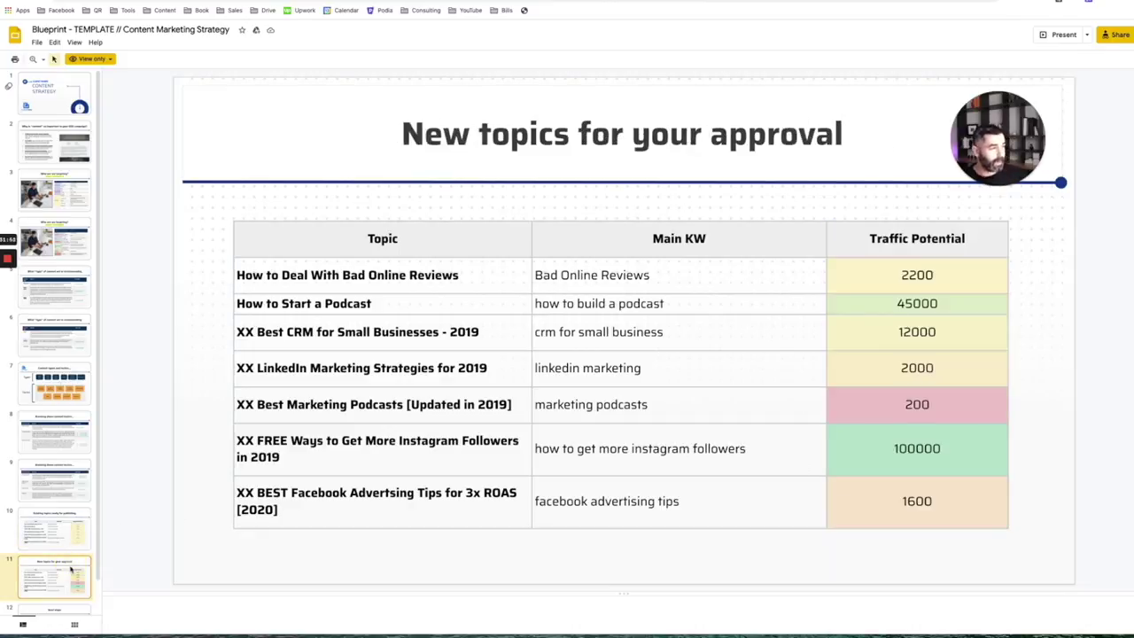
{"action": "key", "text": "Down"}
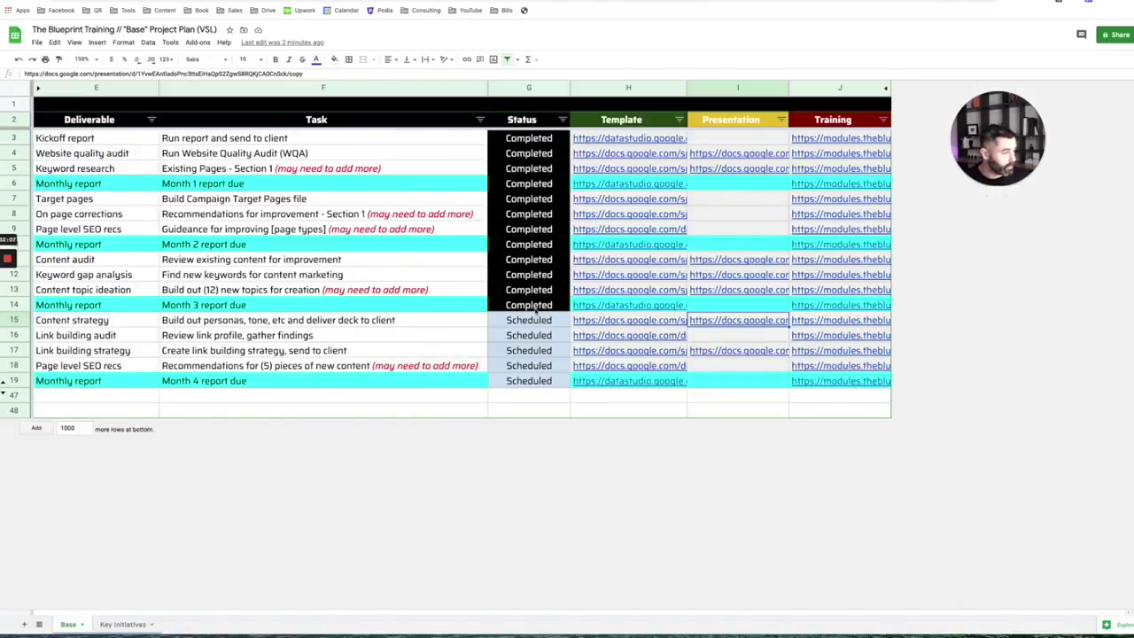
- Mark the Content strategy deliverable as Completed and go over the Link building audit and Link building strategy rows
{"action": "left_click", "coordinate": [535, 307]}
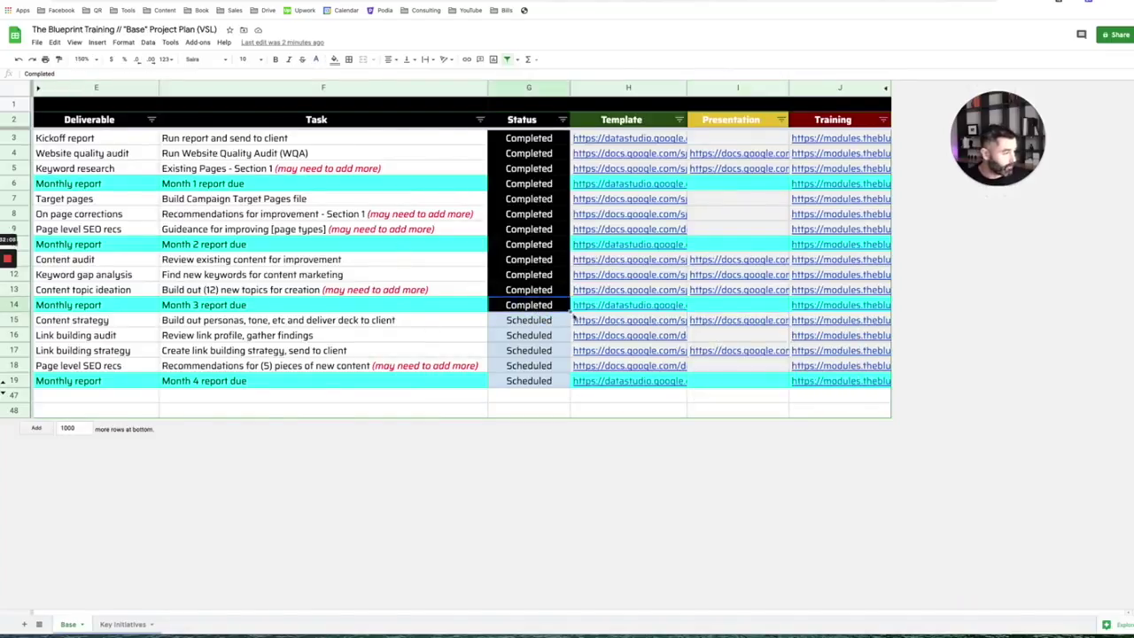
{"action": "left_click_drag", "start_coordinate": [569, 312], "coordinate": [569, 323]}
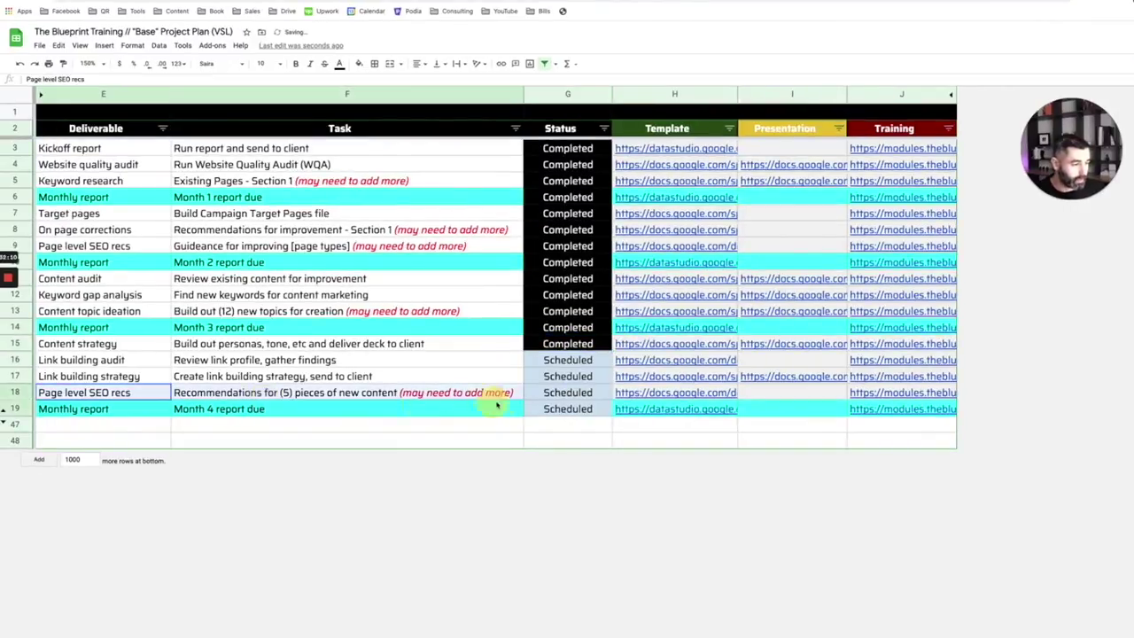
{"action": "left_click_drag", "start_coordinate": [132, 363], "coordinate": [539, 372]}
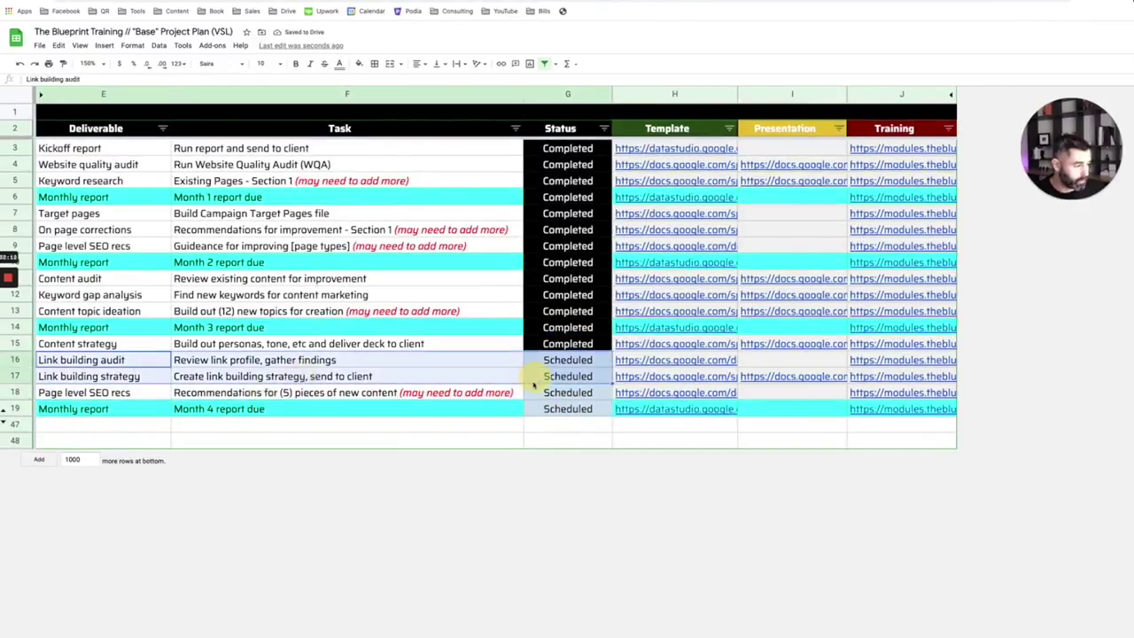
{"action": "left_click", "coordinate": [548, 391]}
- Compare the Month 4 Page level SEO recs task with Content topic ideation and set its number of new content pieces to 4
{"action": "left_click", "coordinate": [226, 392]}
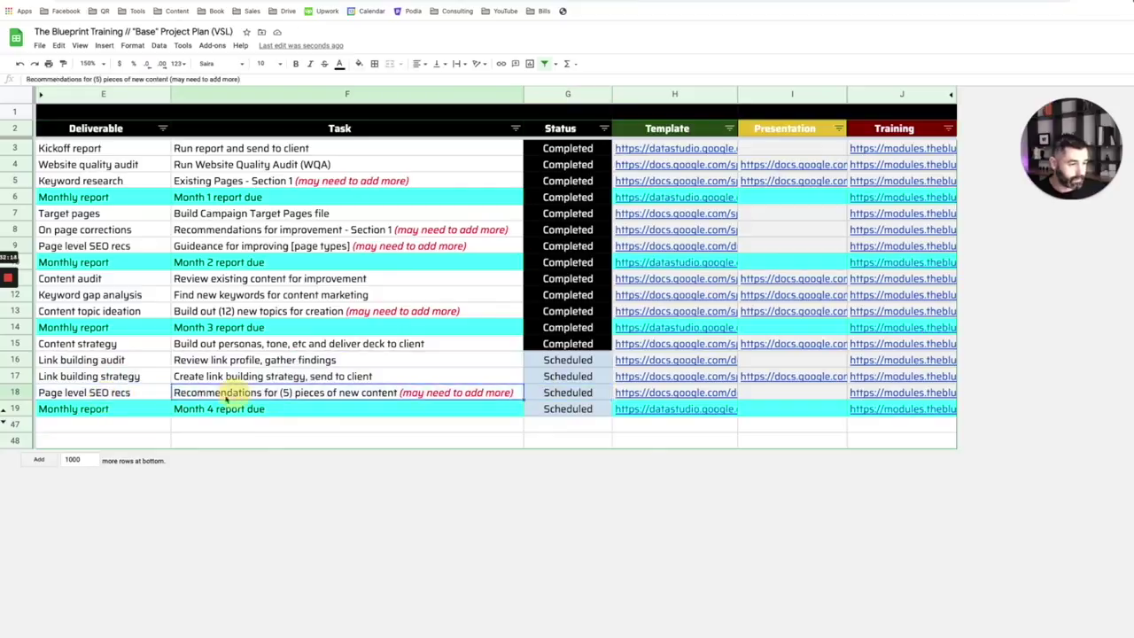
{"action": "left_click", "coordinate": [210, 310]}
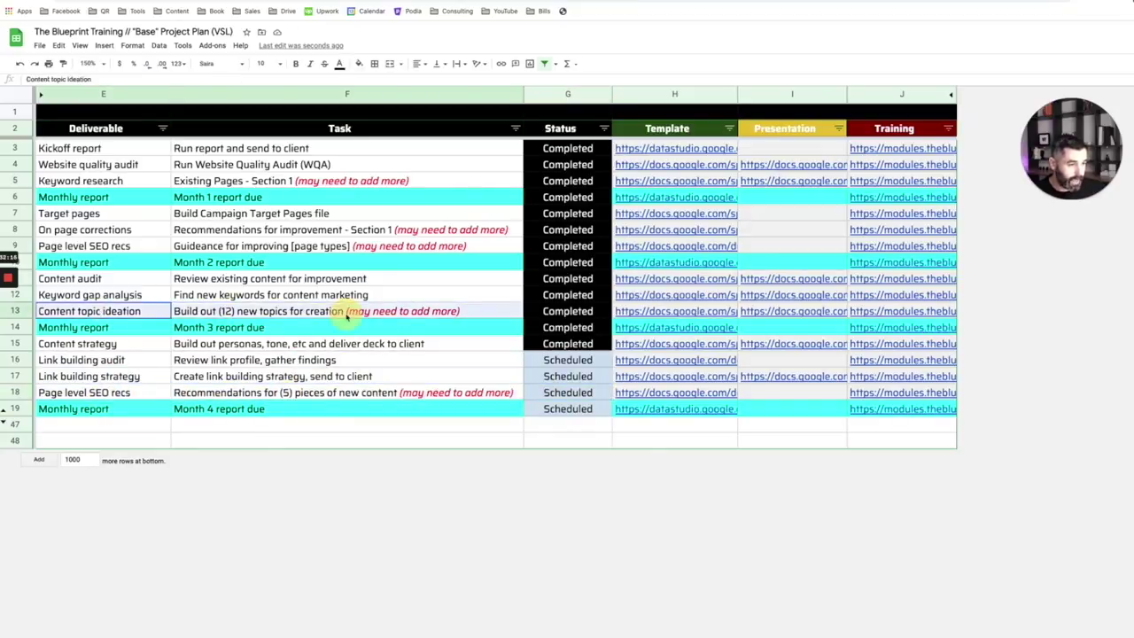
{"action": "left_click", "coordinate": [271, 391]}
{"action": "left_click_drag", "start_coordinate": [97, 400], "coordinate": [355, 393]}
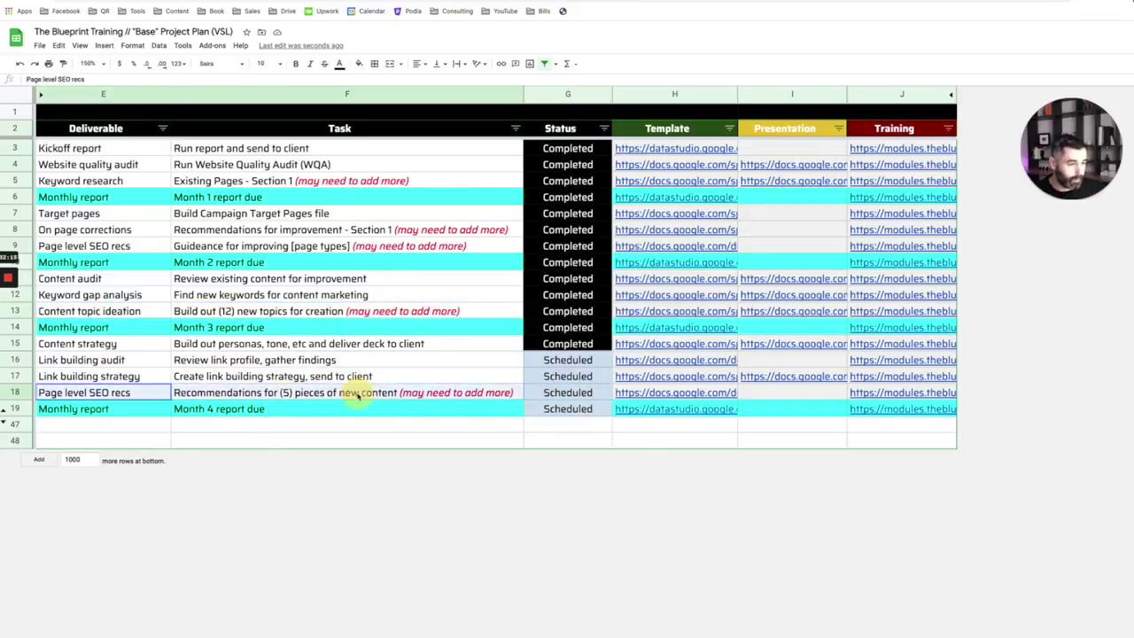
{"action": "left_click", "coordinate": [283, 392]}
{"action": "double_click", "coordinate": [282, 394]}
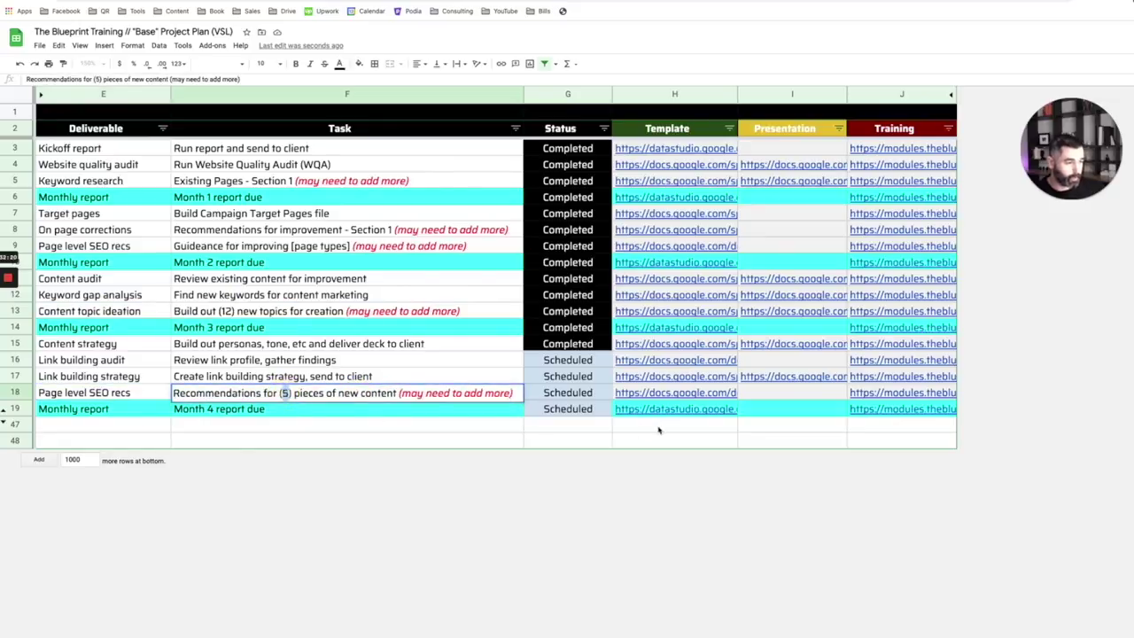
{"action": "type", "text": "4"}
{"action": "key", "text": "Return"}
- Open the page outline template linked in the Month 4 Page level SEO recs row
{"action": "left_click", "coordinate": [406, 392]}
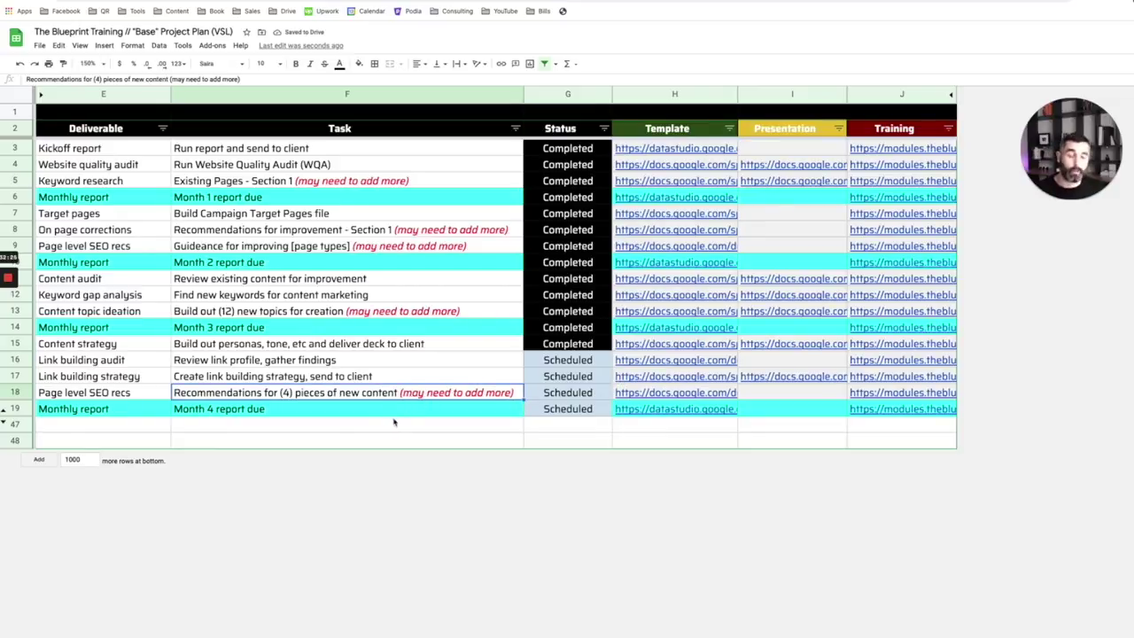
{"action": "mouse_move", "coordinate": [643, 398]}
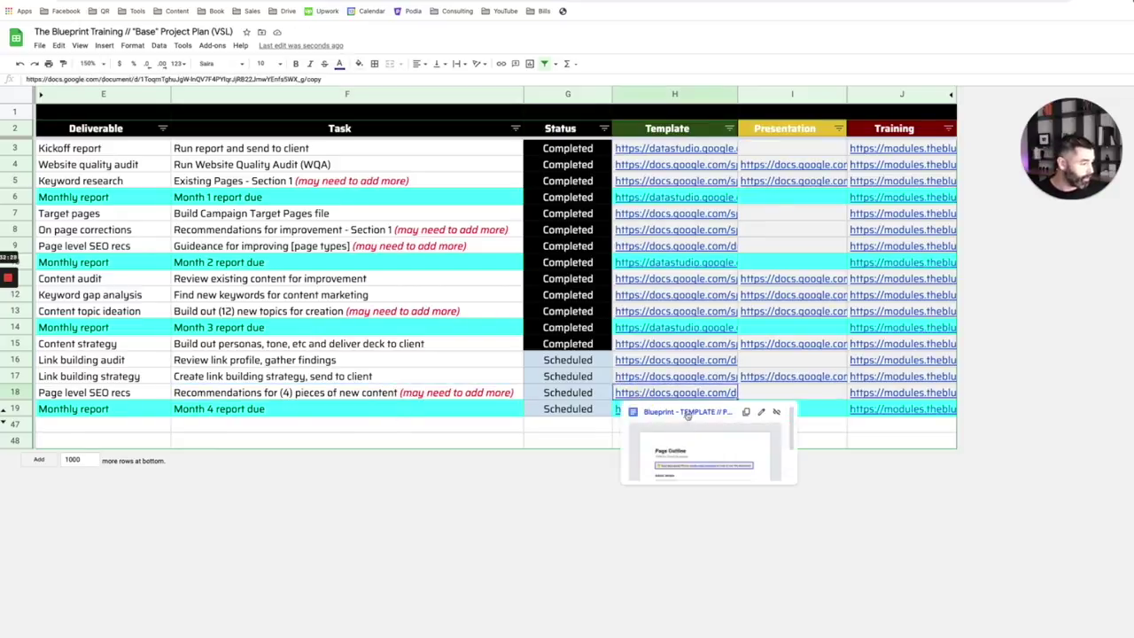
{"action": "left_click", "coordinate": [688, 423]}
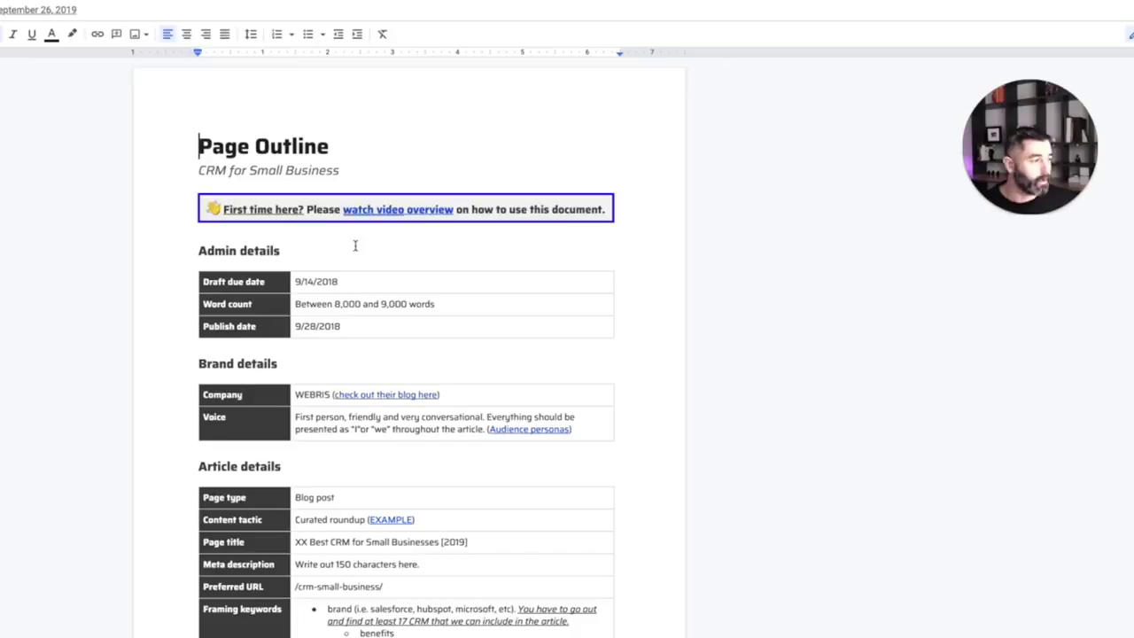
- Review the page outline template from its admin, brand and article details through the heading sections and comparison table, then return to the project plan
{"action": "scroll", "coordinate": [380, 303], "scroll_direction": "down", "scroll_amount": 3}
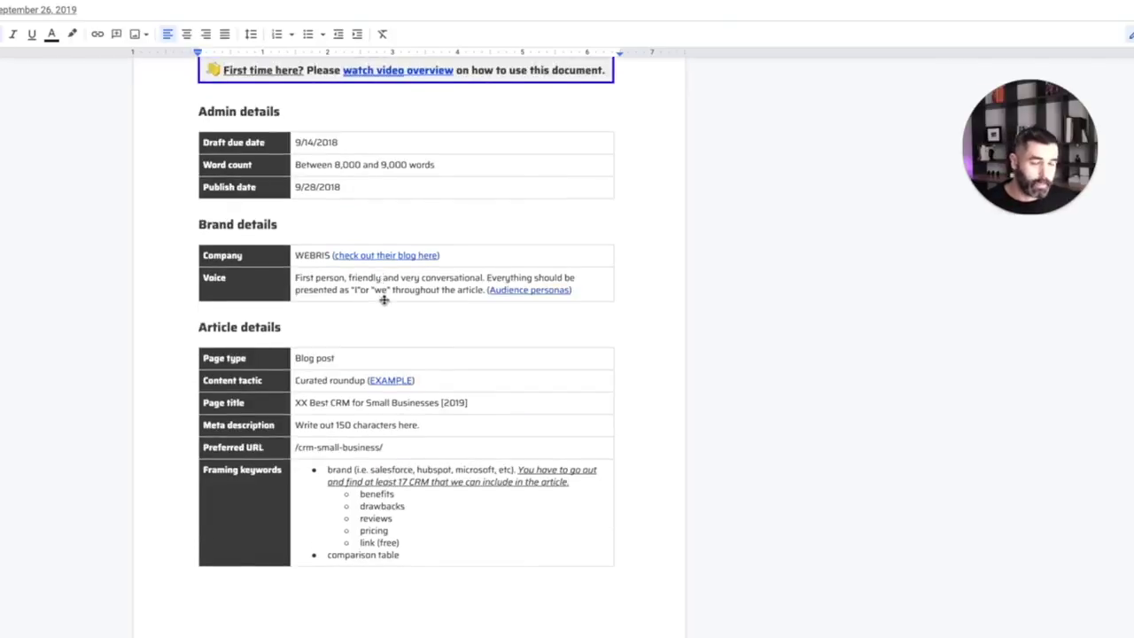
{"action": "scroll", "coordinate": [386, 299], "scroll_direction": "down", "scroll_amount": 7}
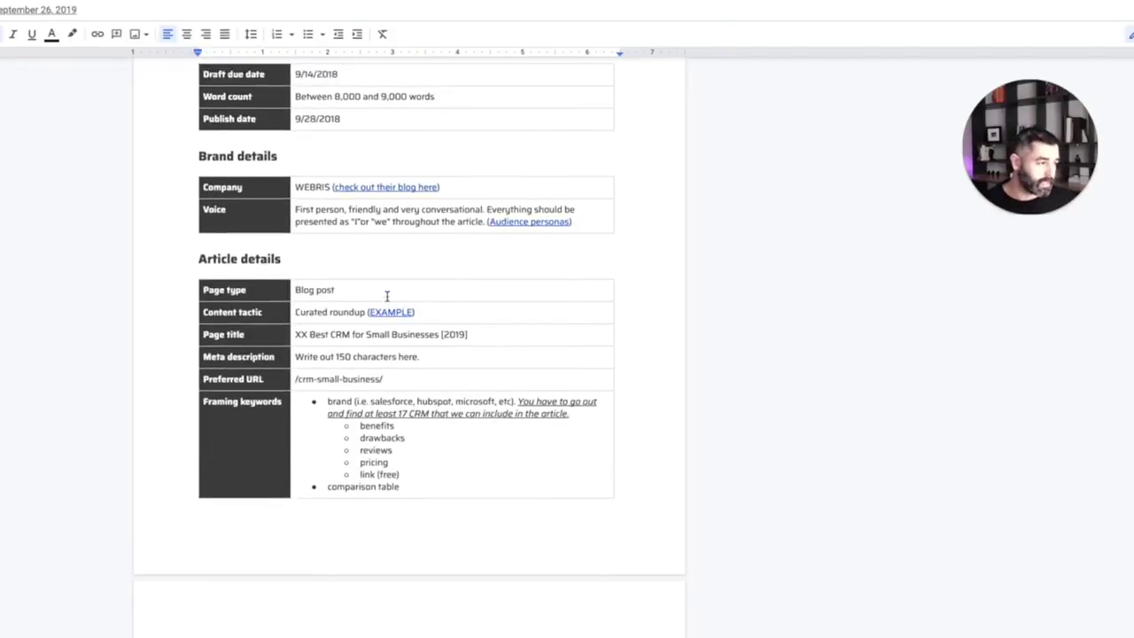
{"action": "scroll", "coordinate": [386, 297], "scroll_direction": "down", "scroll_amount": 15}
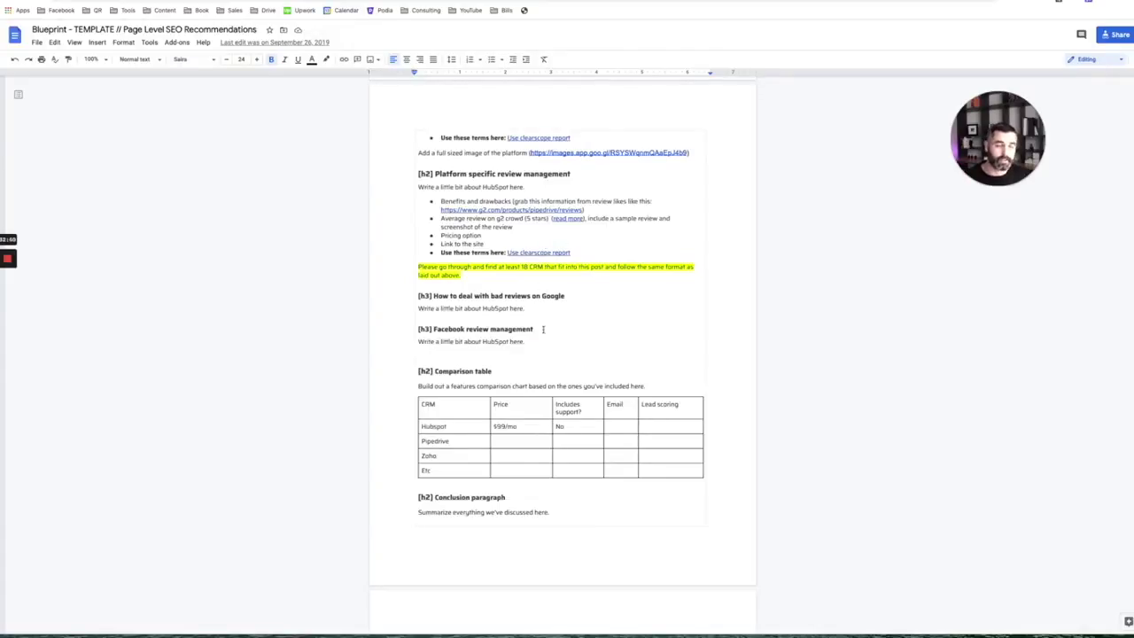
{"action": "key", "text": "ctrl+Home"}
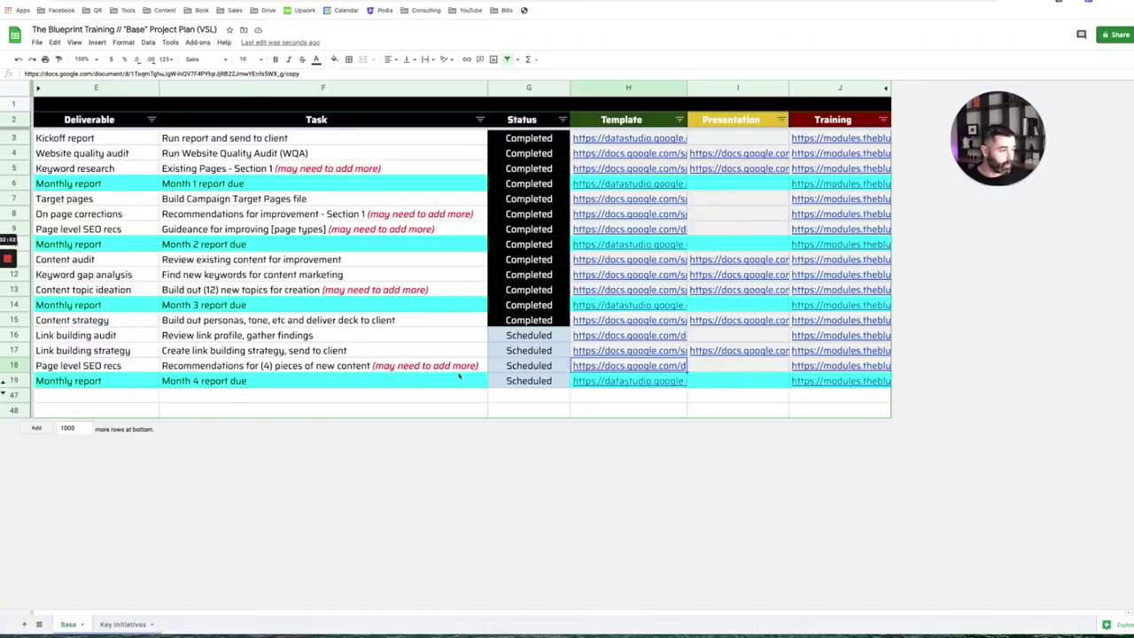
- Mark the Month 4 Page level SEO recs deliverable as Completed by copying the status from the Content strategy row
{"action": "left_click", "coordinate": [529, 365]}
{"action": "left_click", "coordinate": [666, 392]}
{"action": "key", "text": "ctrl+c"}
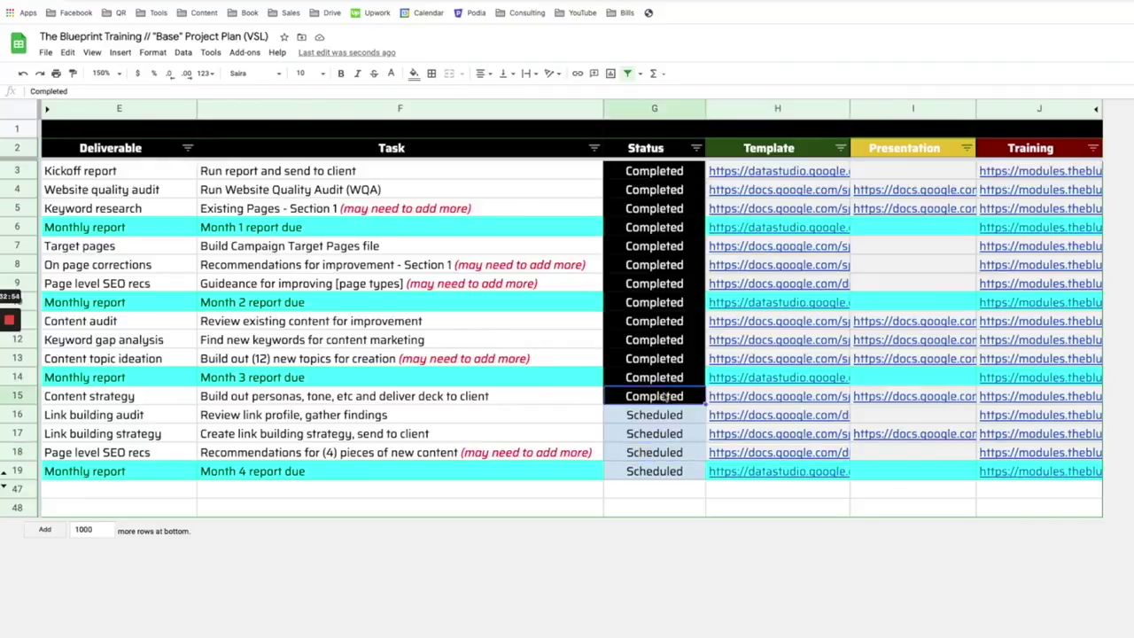
{"action": "left_click", "coordinate": [654, 453]}
{"action": "key", "text": "ctrl+v"}
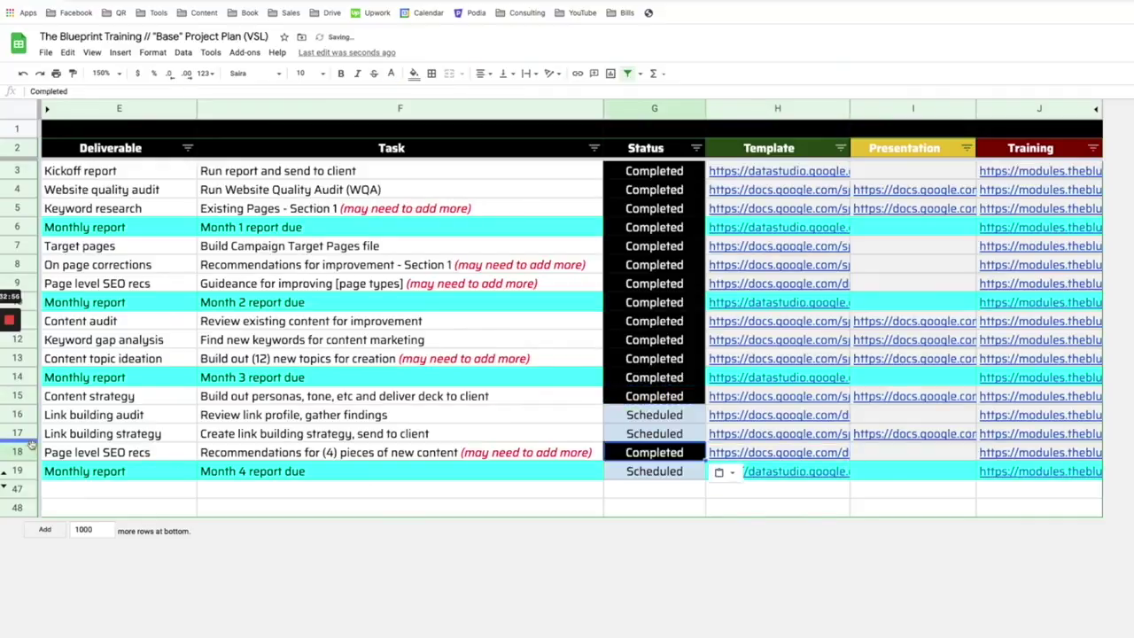
- Highlight the Page level SEO recs, Link building audit and Link building strategy rows, and open the Link Quality Checklist template of the audit
{"action": "left_click", "coordinate": [112, 453]}
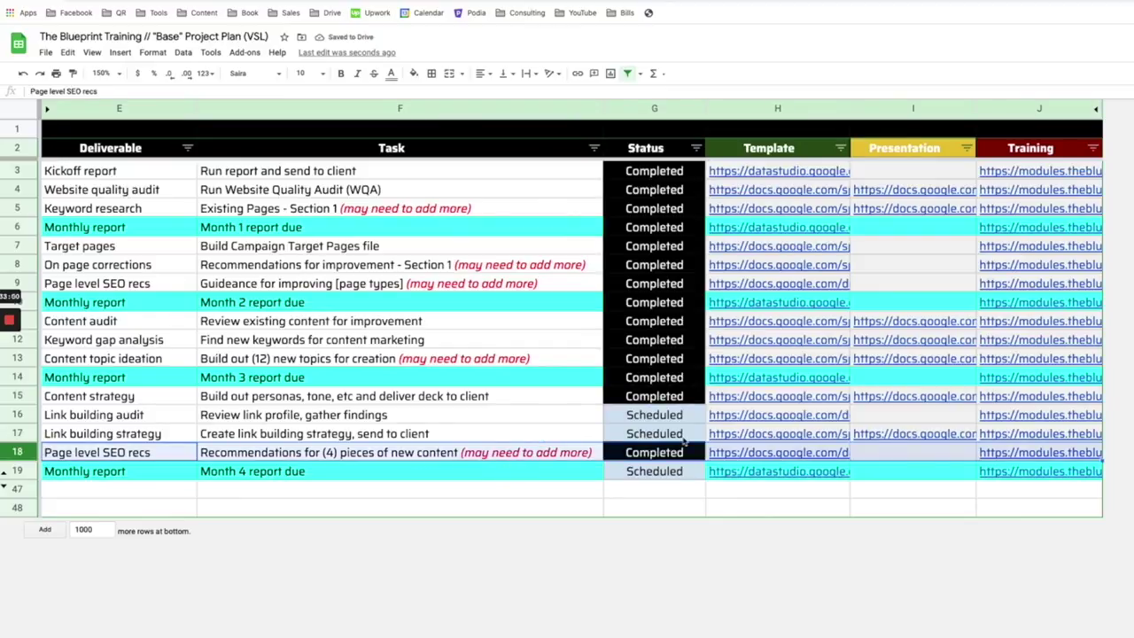
{"action": "left_click_drag", "start_coordinate": [655, 415], "coordinate": [635, 433]}
{"action": "left_click_drag", "start_coordinate": [102, 416], "coordinate": [630, 434]}
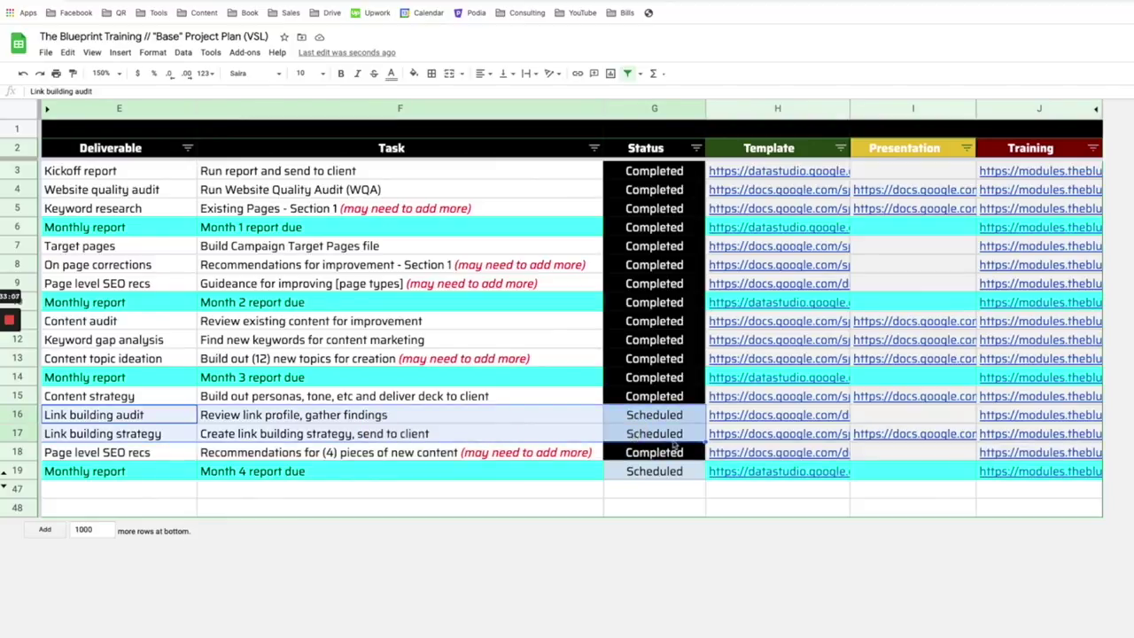
{"action": "left_click", "coordinate": [794, 416]}
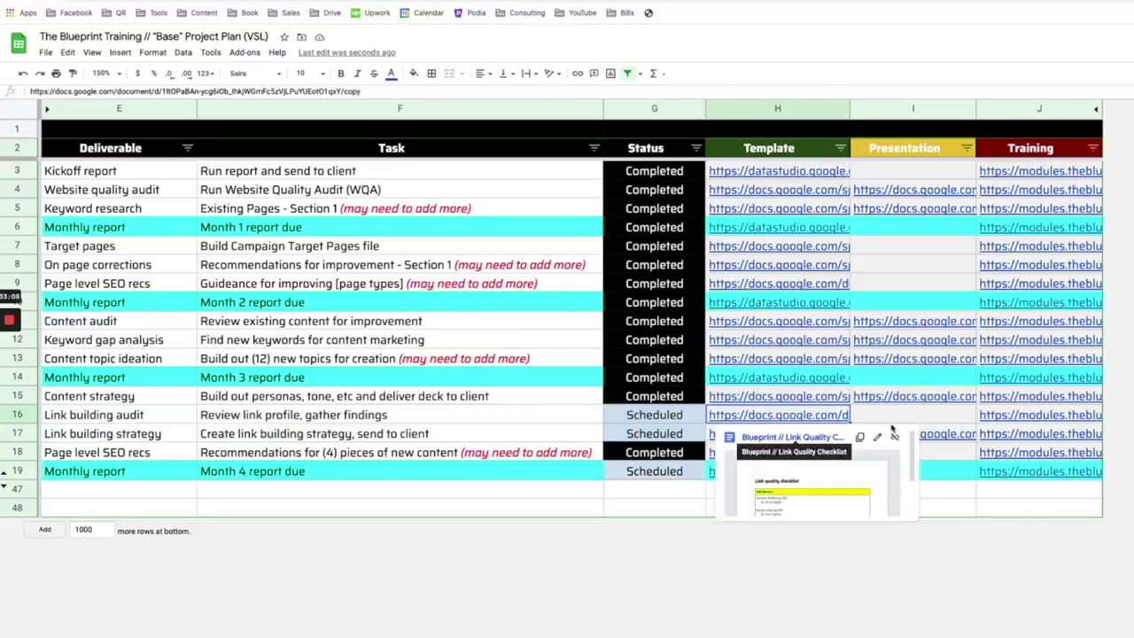
{"action": "left_click", "coordinate": [781, 438]}
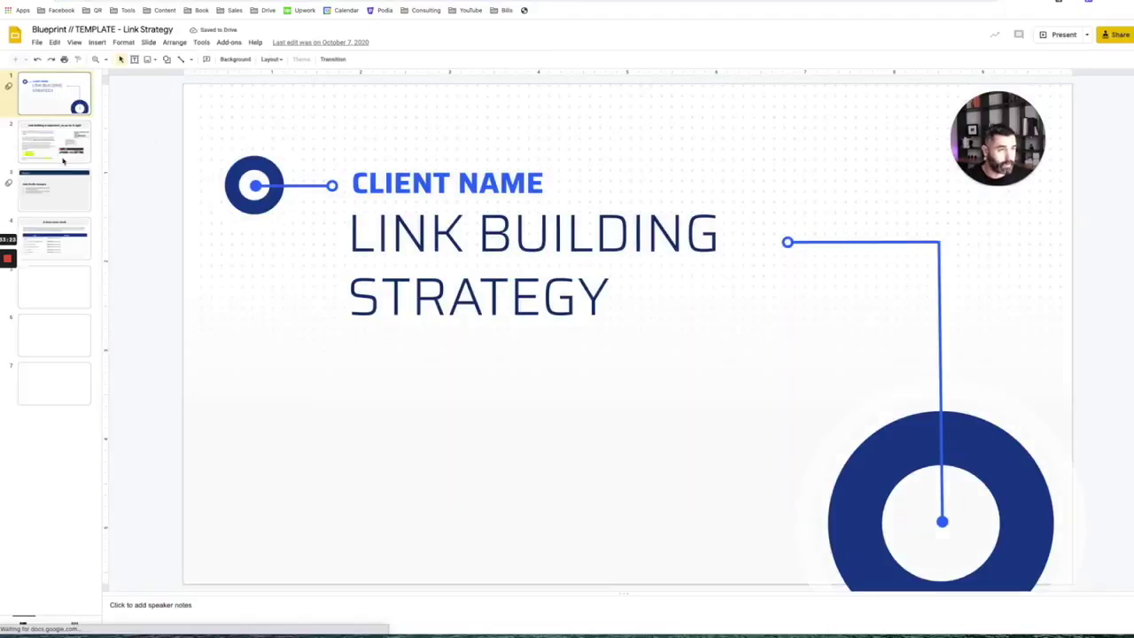
- Review the first section of the Link Strategy template deck, from why link building is important through the quick win opportunity slide
{"action": "left_click", "coordinate": [63, 152]}
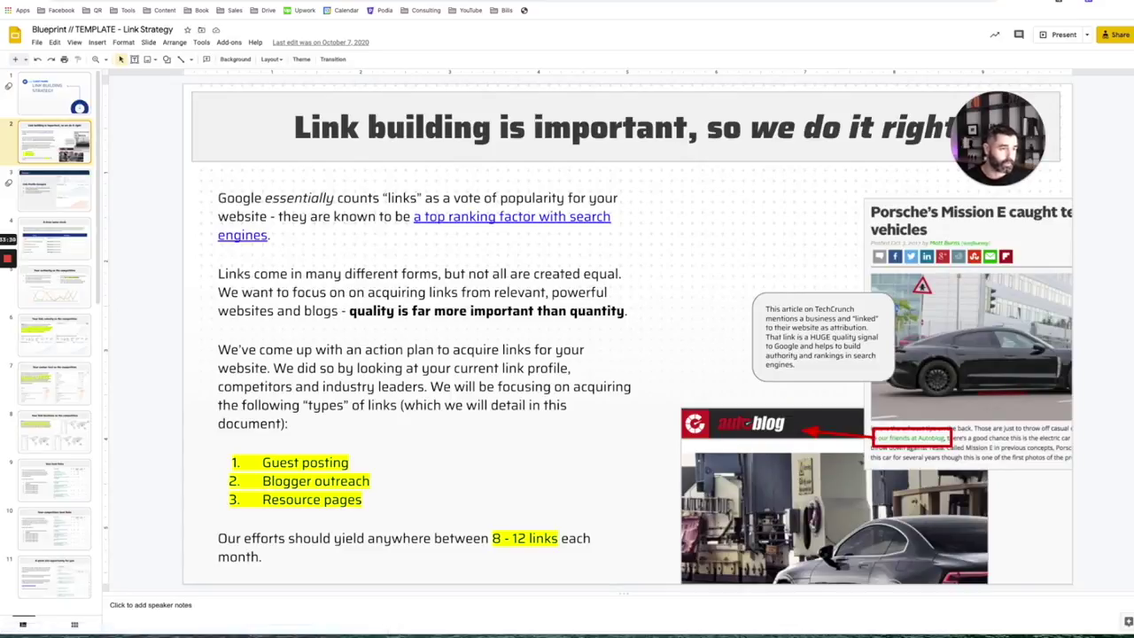
{"action": "left_click", "coordinate": [54, 190]}
{"action": "left_click", "coordinate": [54, 237]}
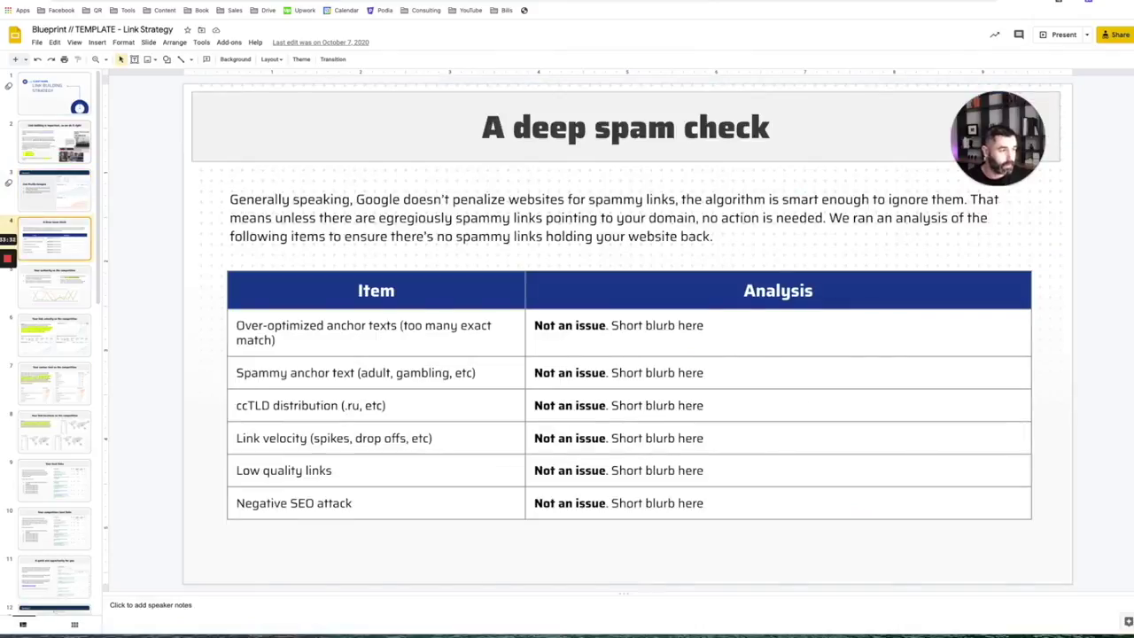
{"action": "left_click", "coordinate": [54, 286]}
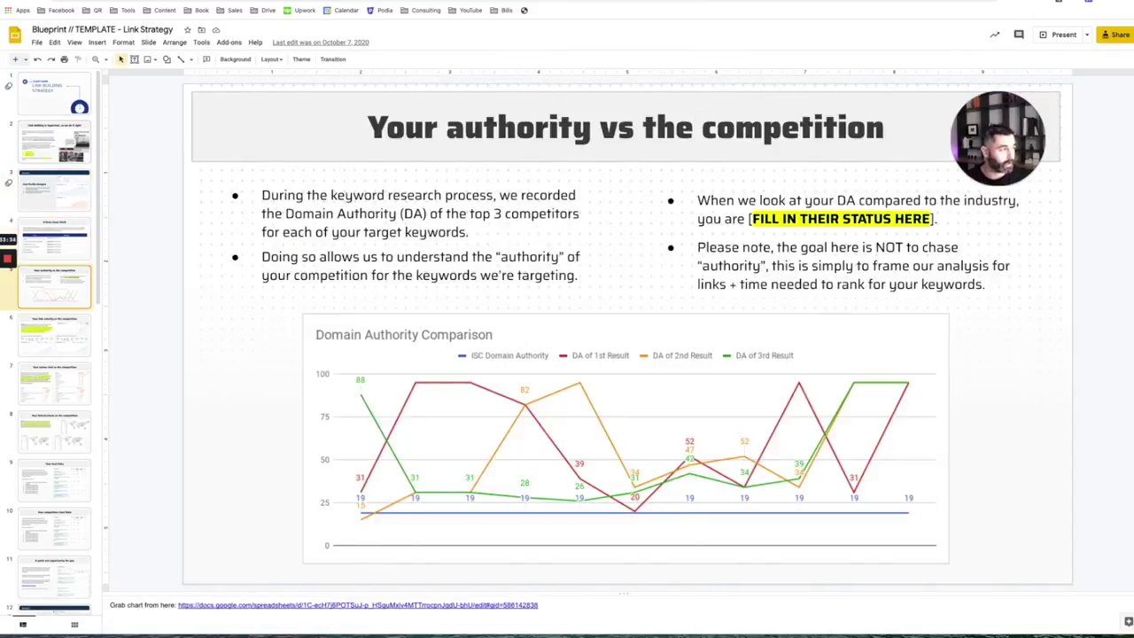
{"action": "left_click", "coordinate": [54, 335]}
{"action": "left_click", "coordinate": [54, 383]}
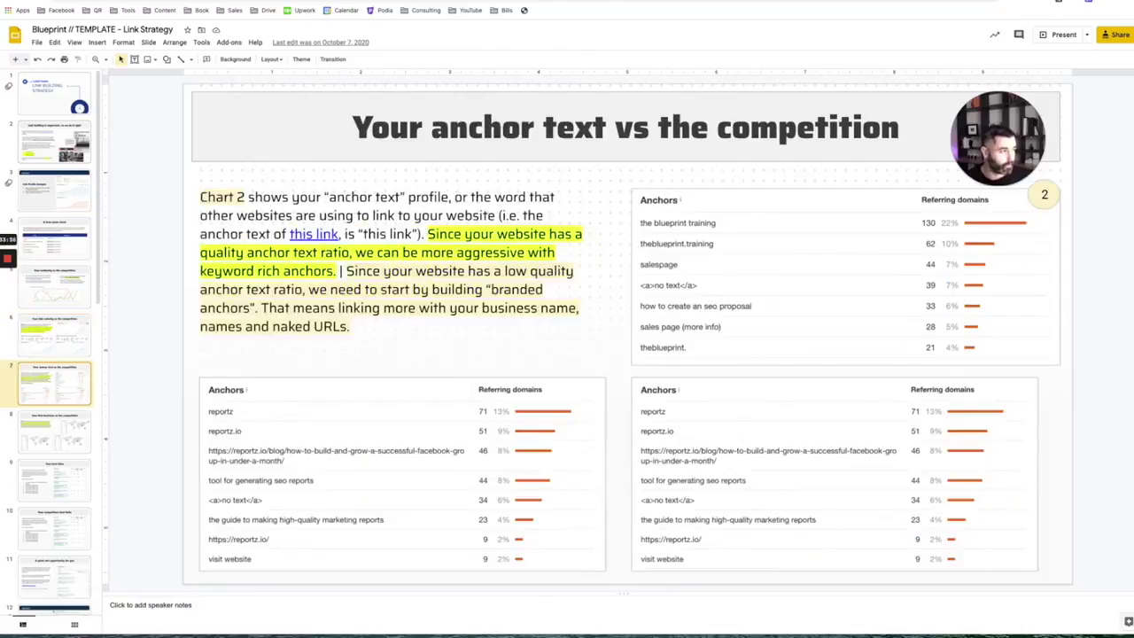
{"action": "left_click", "coordinate": [54, 431]}
{"action": "left_click", "coordinate": [54, 481]}
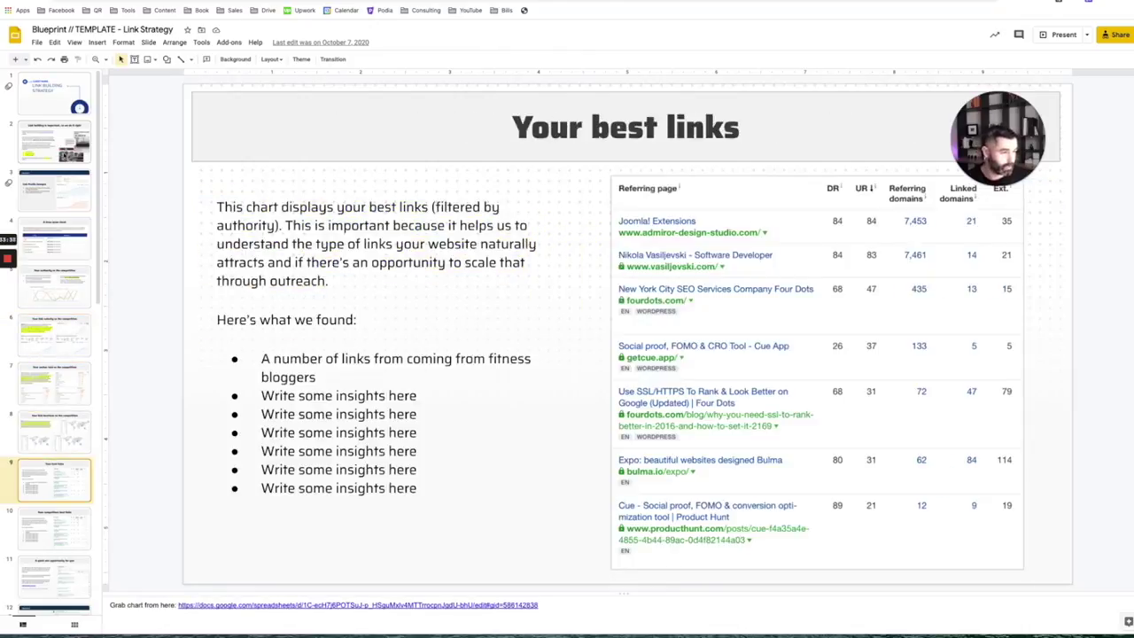
{"action": "left_click", "coordinate": [54, 528]}
{"action": "left_click", "coordinate": [54, 576]}
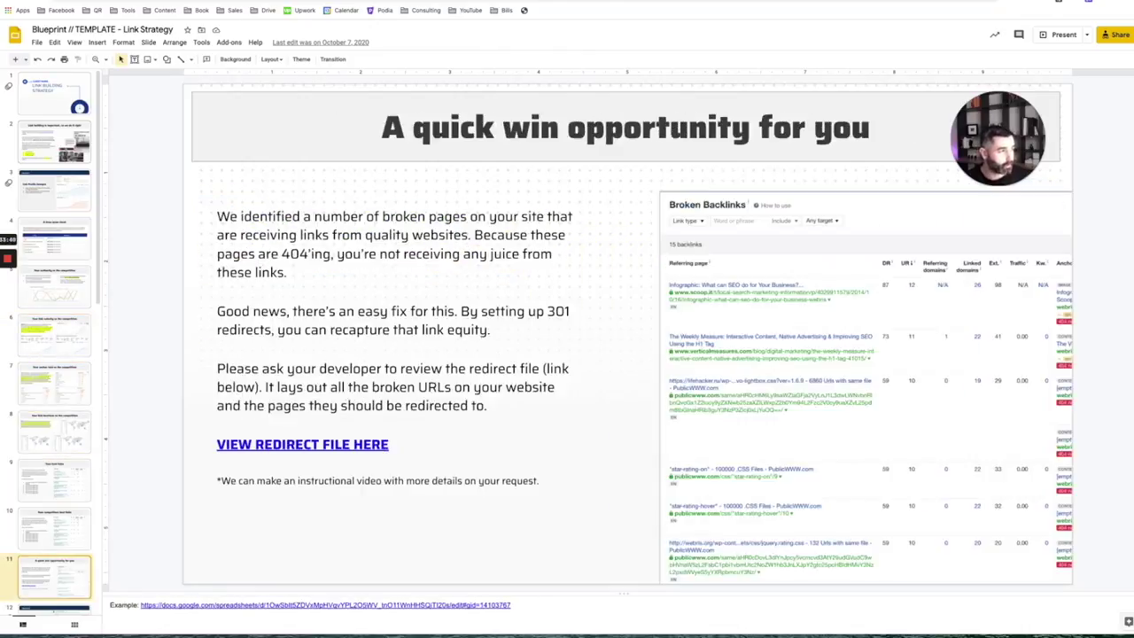
- Review the deck's Link Acquisition Process and Link Acquisition Strategy sections, including the outreach, relationships and guest post slides
{"action": "left_click", "coordinate": [54, 608]}
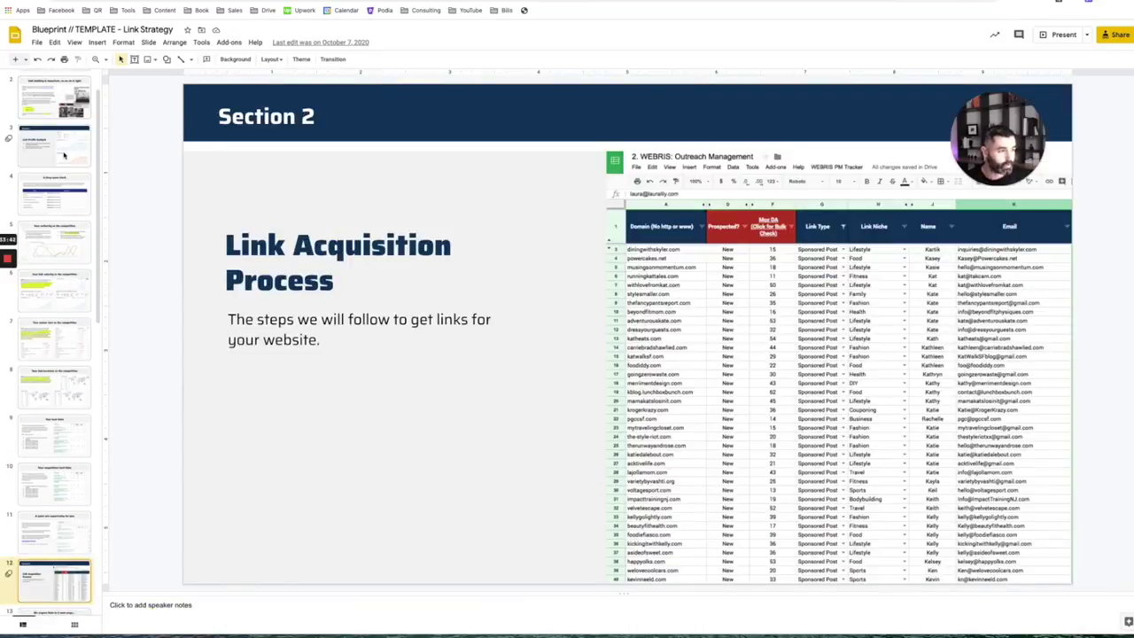
{"action": "key", "text": "Down"}
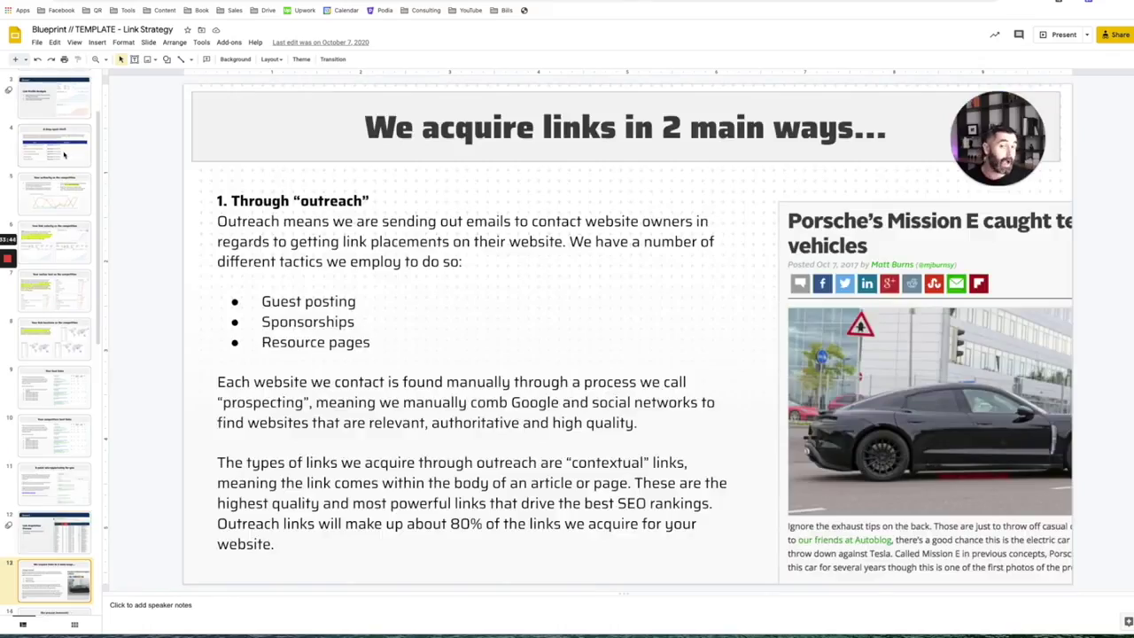
{"action": "key", "text": "Down"}
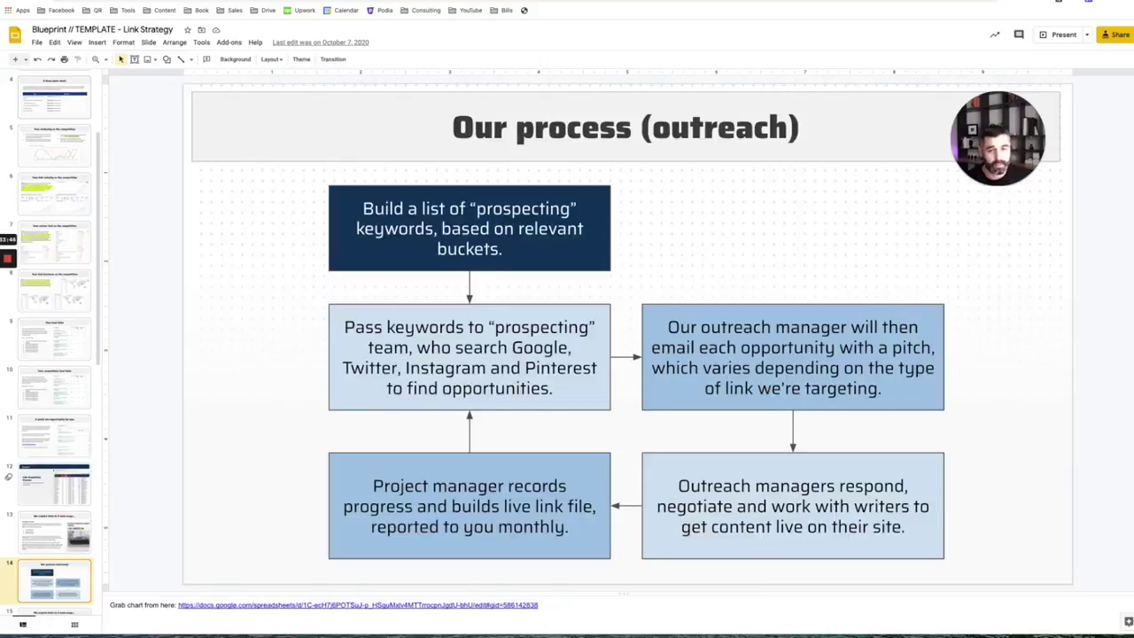
{"action": "key", "text": "Down"}
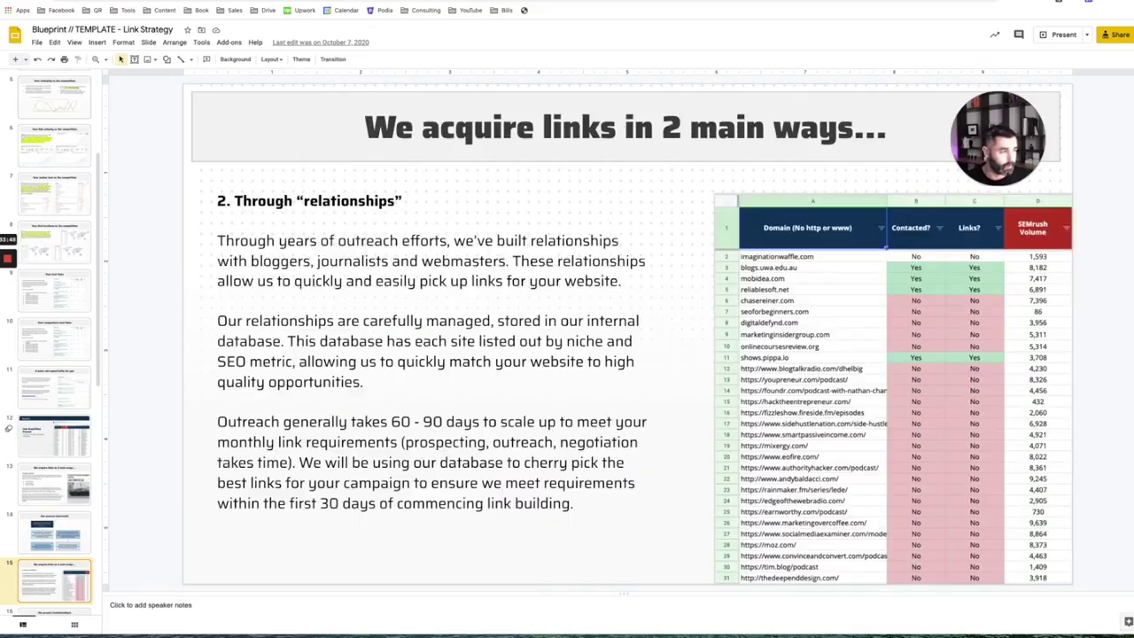
{"action": "key", "text": "Down"}
{"action": "key", "text": "Down"}
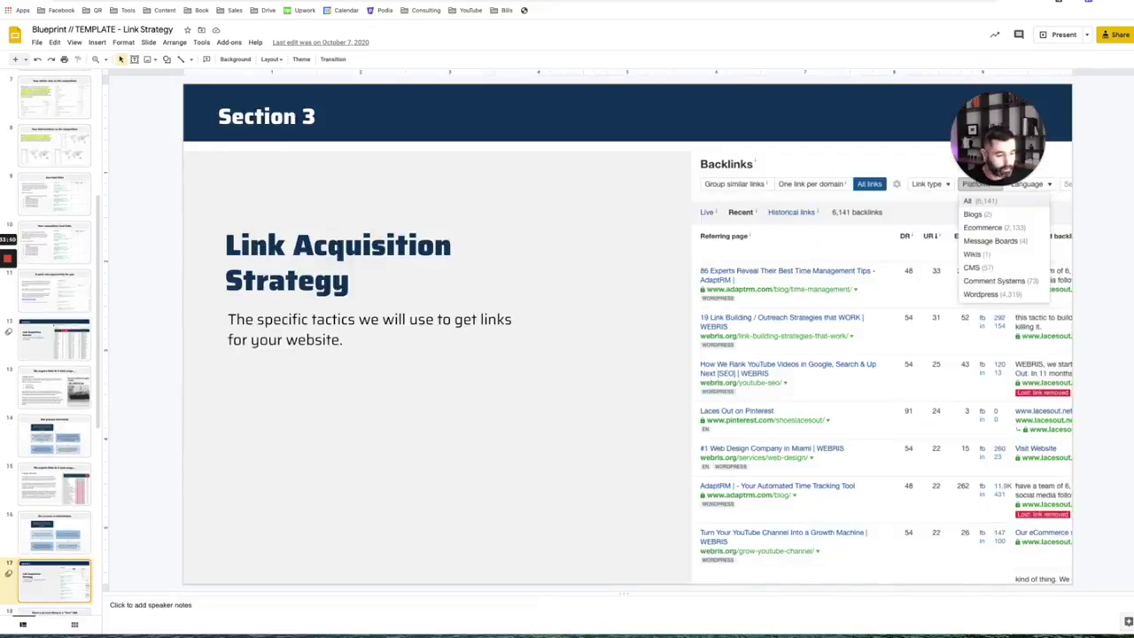
{"action": "key", "text": "Down"}
{"action": "key", "text": "Down"}
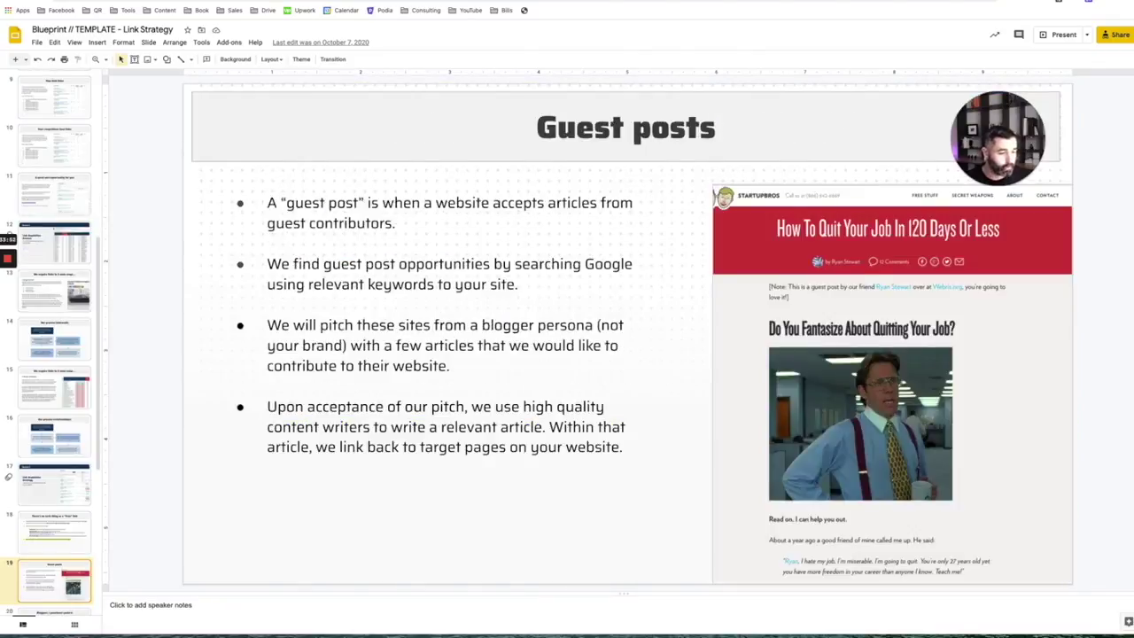
{"action": "key", "text": "Down"}
{"action": "key", "text": "Down"}
{"action": "key", "text": "Down"}
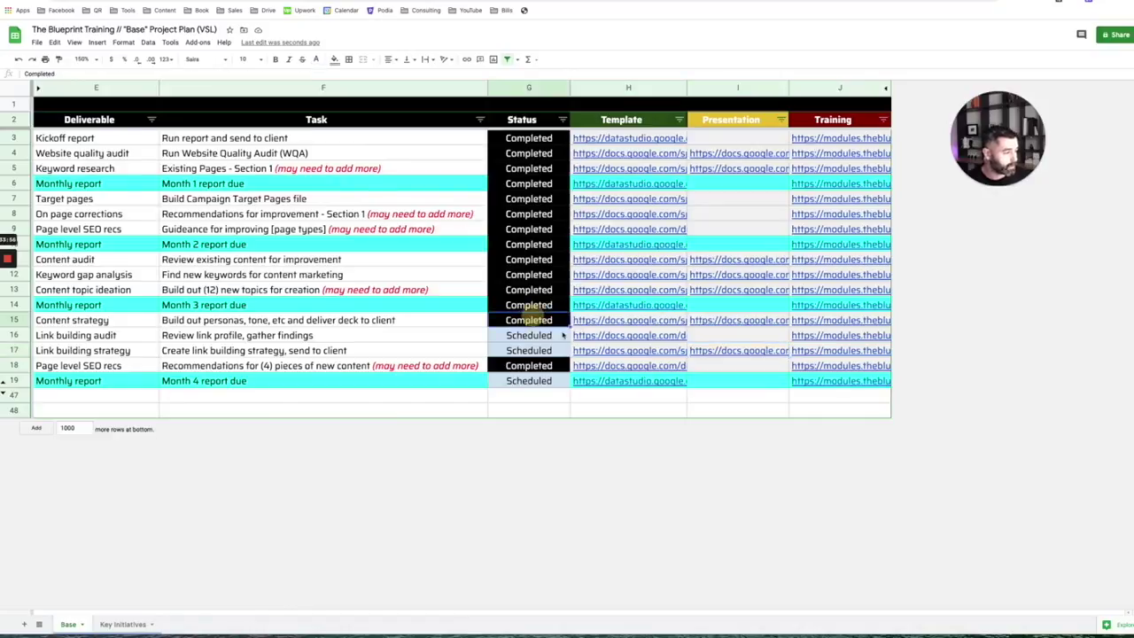
- Fill the Completed status into the Link building audit, Link building strategy and Month 4 report rows
{"action": "left_click_drag", "start_coordinate": [567, 350], "coordinate": [566, 354]}
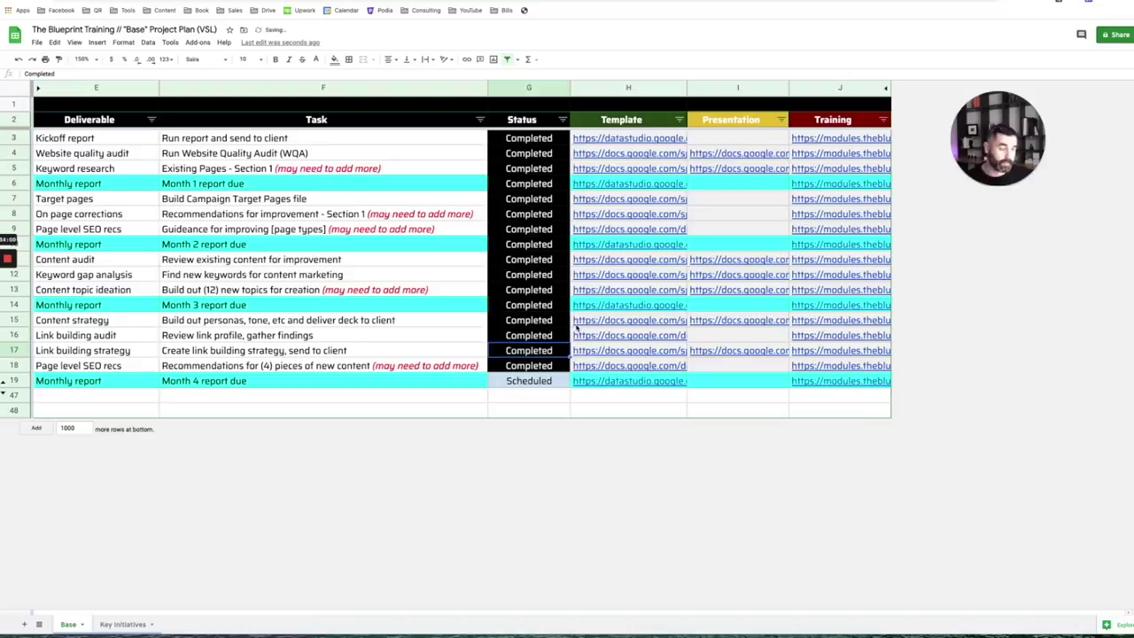
{"action": "left_click_drag", "start_coordinate": [570, 358], "coordinate": [561, 381]}
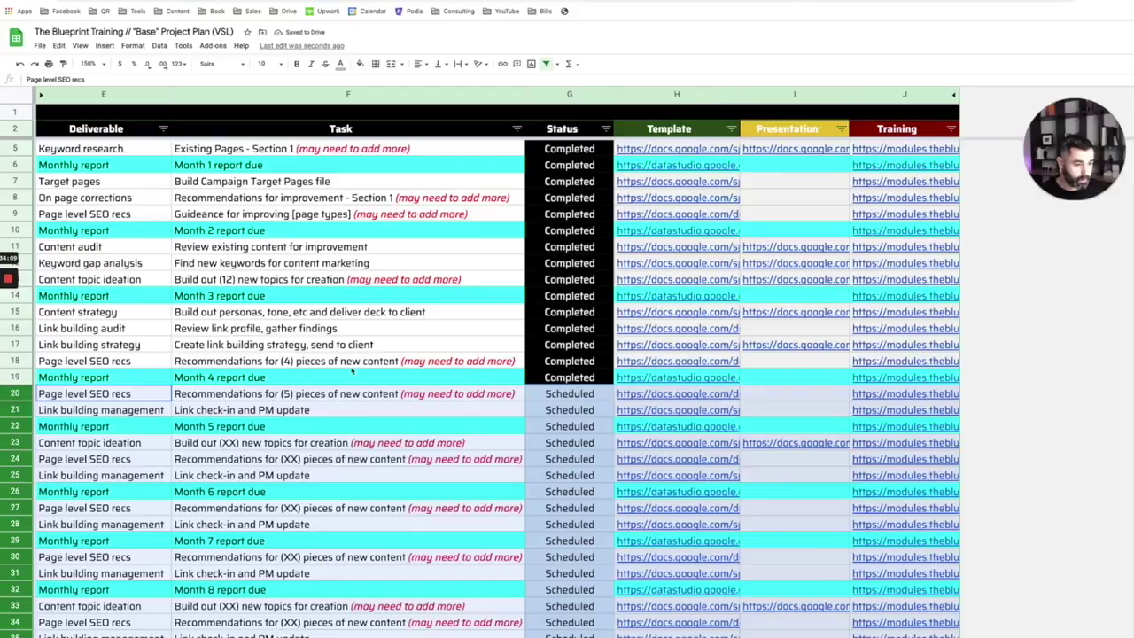
- Go over the Month 5 rows for Page level SEO recs and Link building management in the project plan
{"action": "scroll", "coordinate": [288, 362], "scroll_direction": "down", "scroll_amount": 1}
{"action": "left_click", "coordinate": [310, 380]}
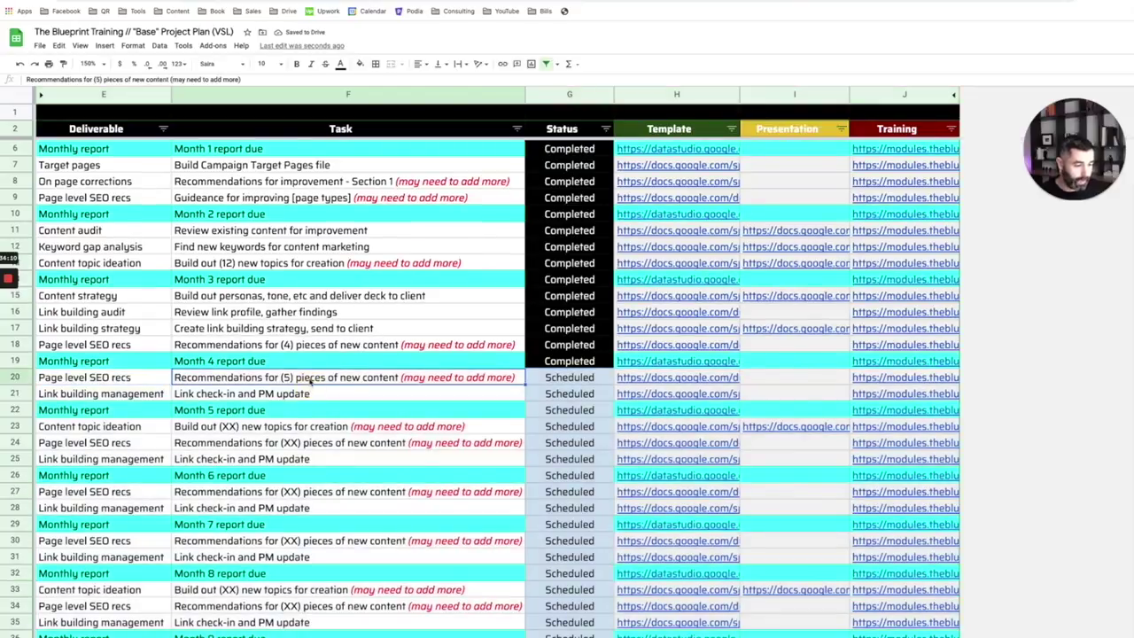
{"action": "left_click", "coordinate": [156, 379]}
{"action": "scroll", "coordinate": [159, 399], "scroll_direction": "down", "scroll_amount": 5}
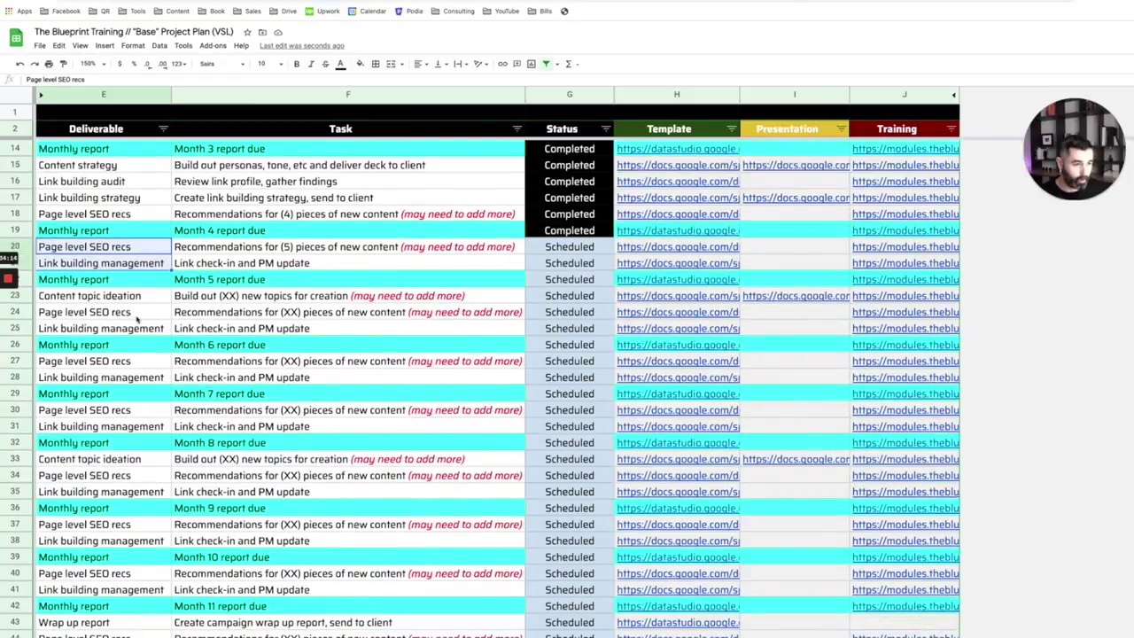
{"action": "left_click_drag", "start_coordinate": [129, 250], "coordinate": [253, 256]}
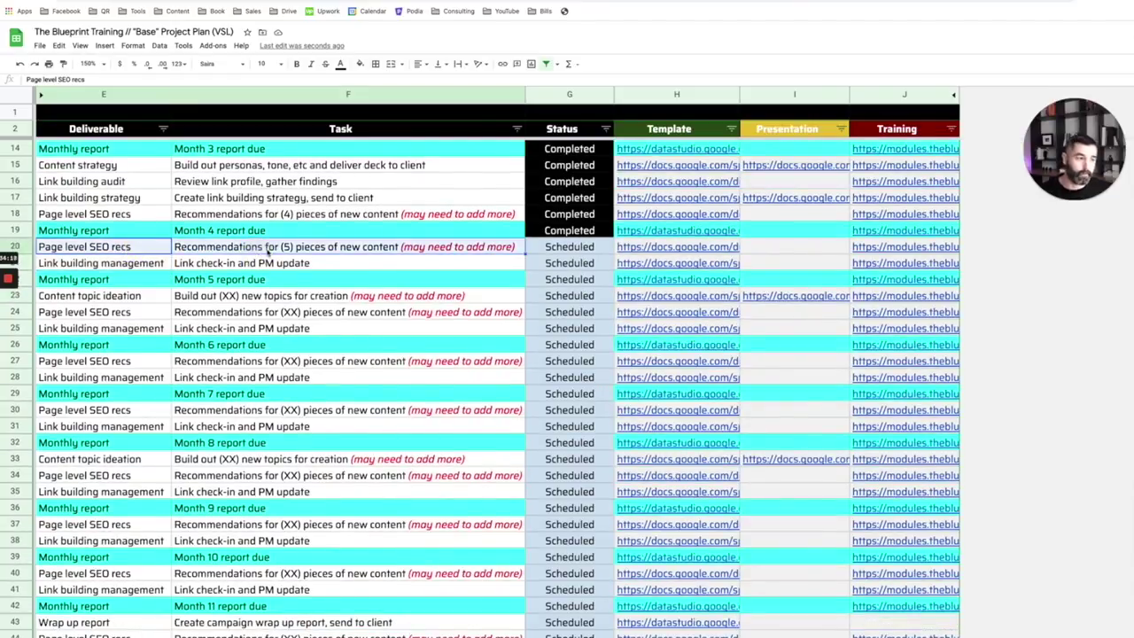
{"action": "left_click", "coordinate": [31, 263]}
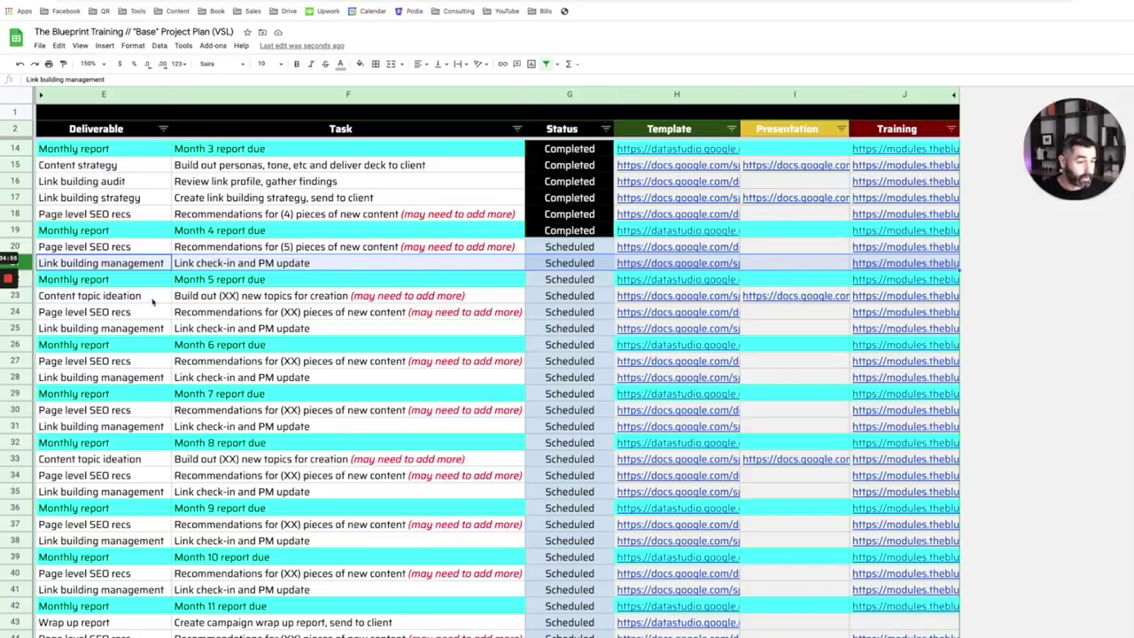
{"action": "left_click", "coordinate": [86, 257]}
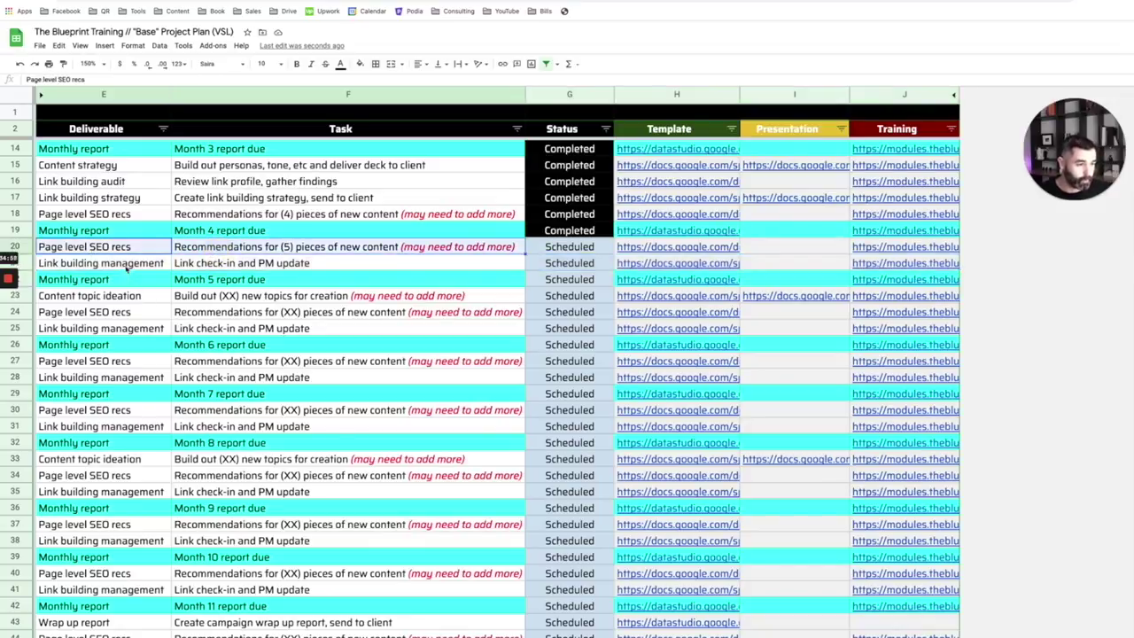
{"action": "left_click", "coordinate": [261, 265], "text": "shift"}
- Examine the Month 6 Content topic ideation row, compare it with the earlier months and go over the remaining schedule through Month 12
{"action": "left_click", "coordinate": [88, 296]}
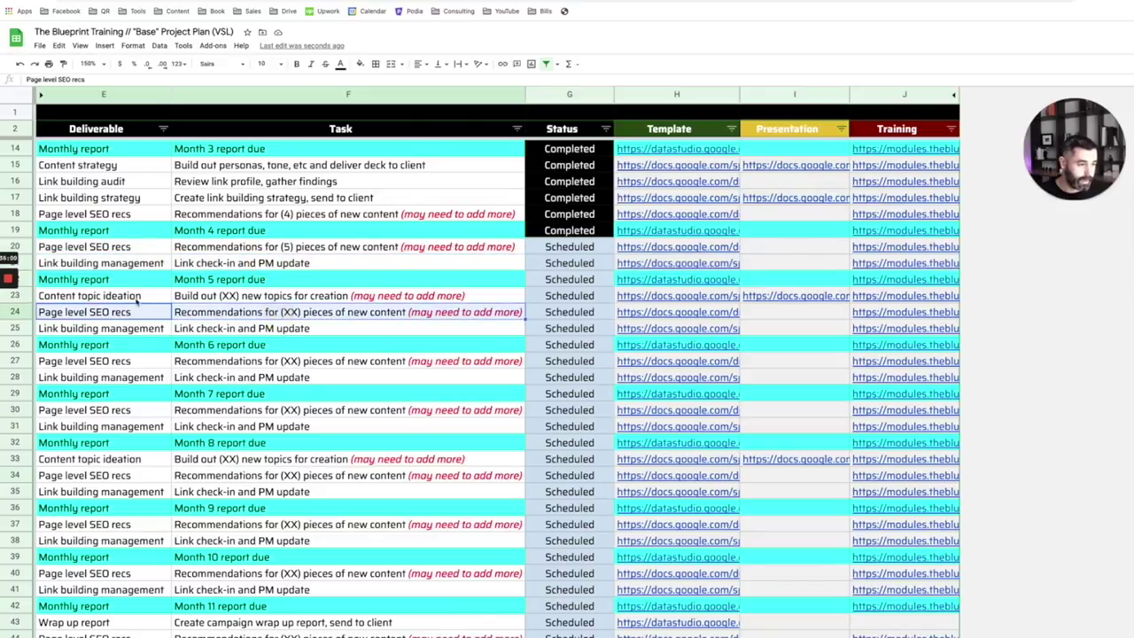
{"action": "left_click", "coordinate": [283, 301], "text": "shift"}
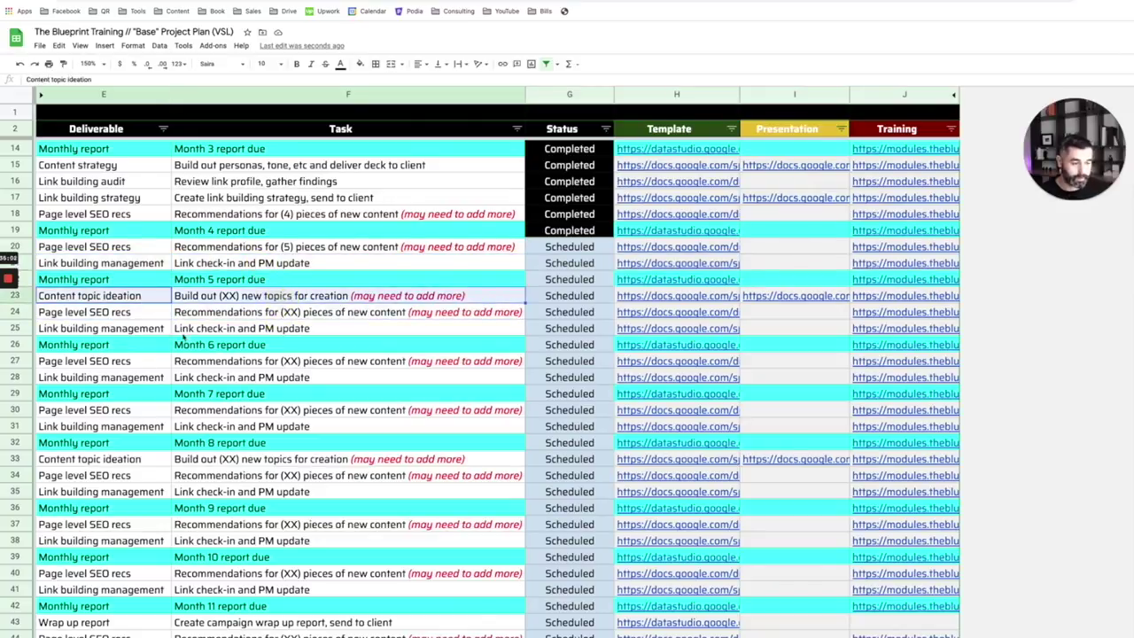
{"action": "scroll", "coordinate": [201, 349], "scroll_direction": "down", "scroll_amount": 2}
{"action": "scroll", "coordinate": [204, 347], "scroll_direction": "up", "scroll_amount": 5}
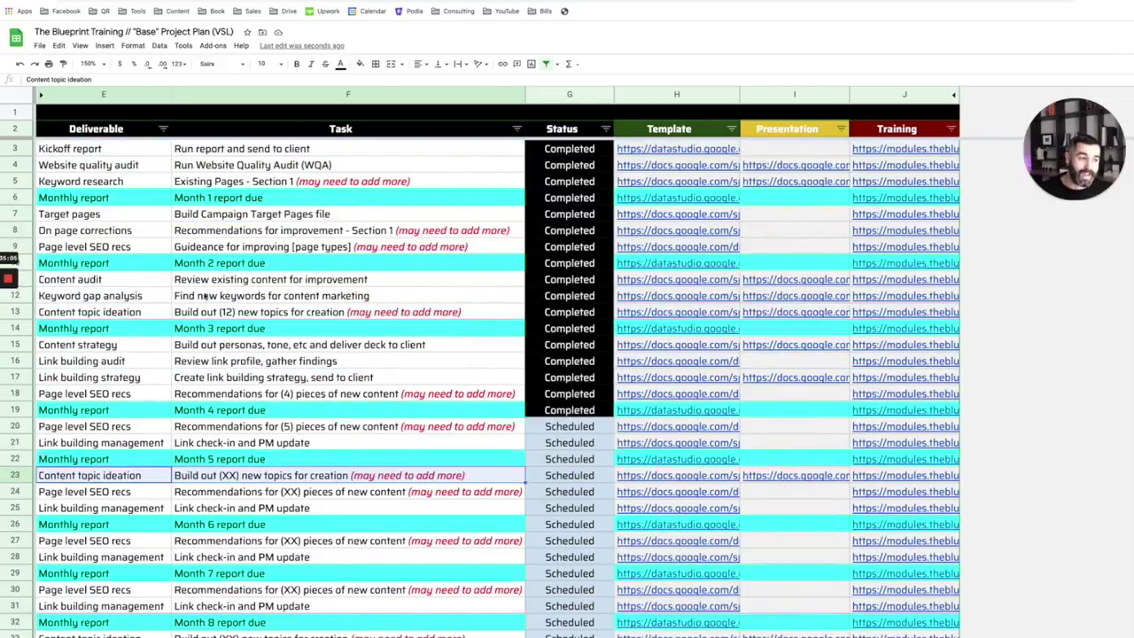
{"action": "scroll", "coordinate": [207, 298], "scroll_direction": "down", "scroll_amount": 2}
{"action": "scroll", "coordinate": [213, 327], "scroll_direction": "down", "scroll_amount": 2}
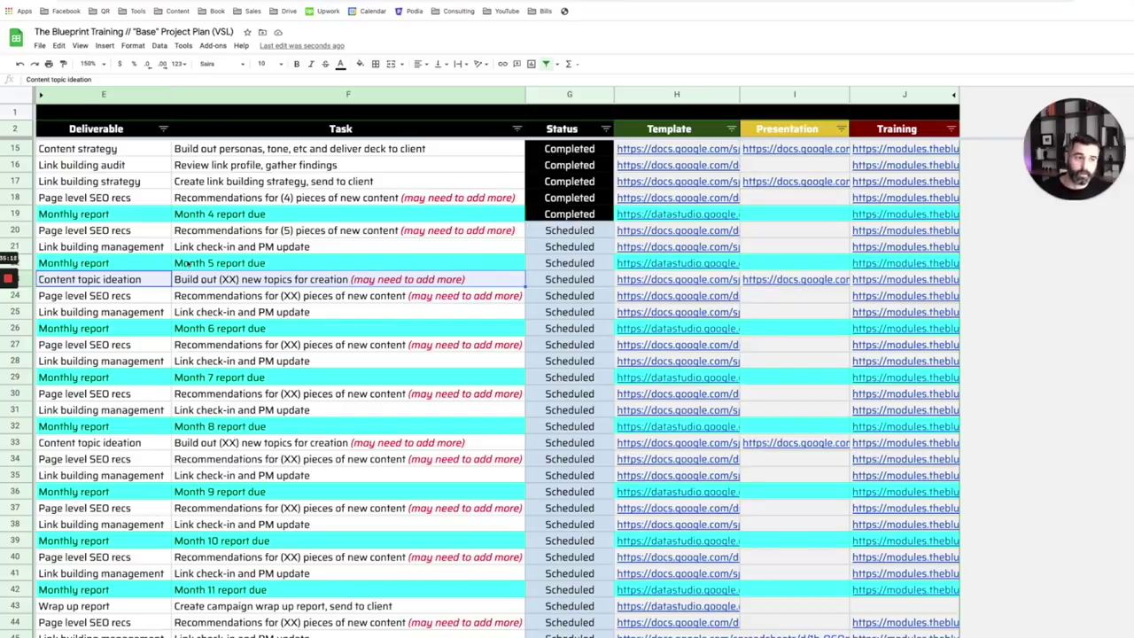
{"action": "scroll", "coordinate": [273, 357], "scroll_direction": "down", "scroll_amount": 2}
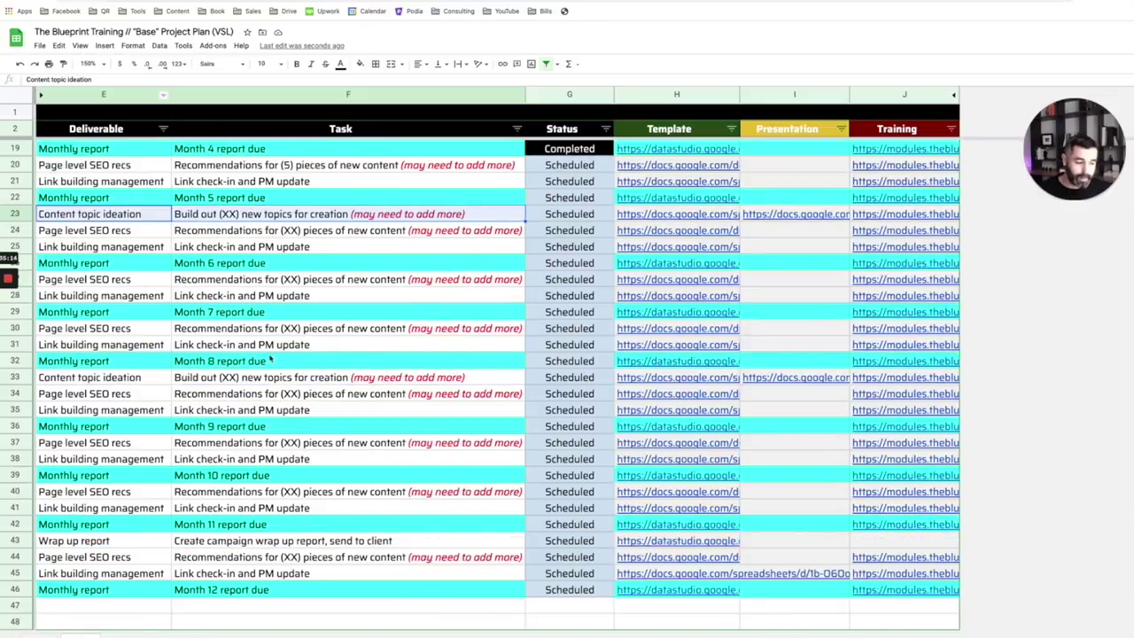
- Unhide the Start Date, Due Date, Owner and Project columns in the project plan
{"action": "scroll", "coordinate": [279, 358], "scroll_direction": "up", "scroll_amount": 6}
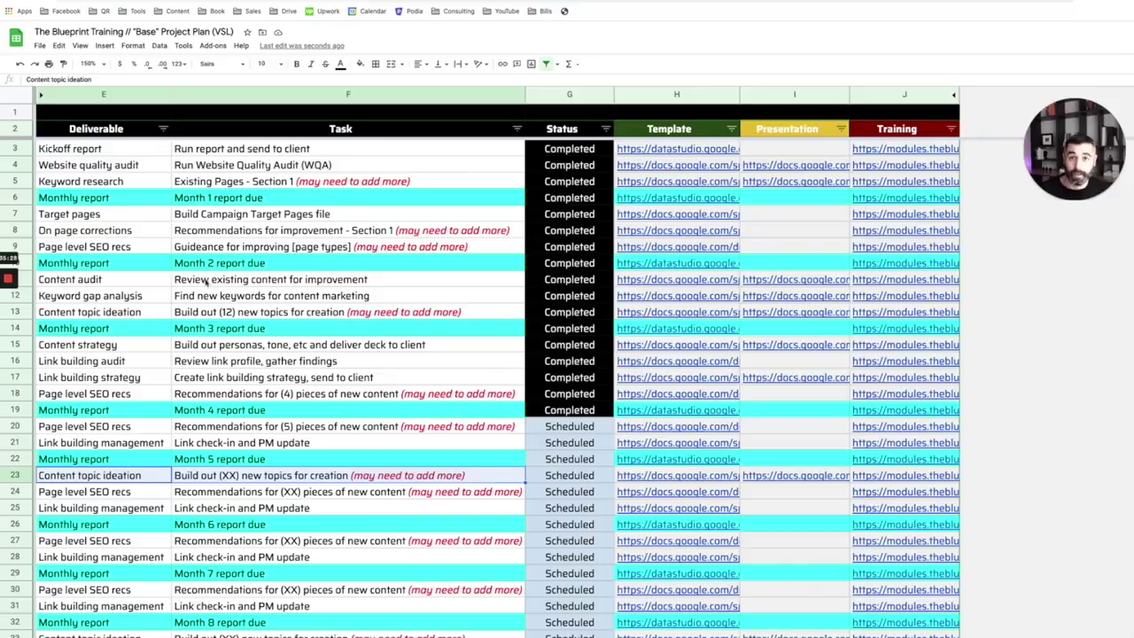
{"action": "left_click", "coordinate": [40, 97]}
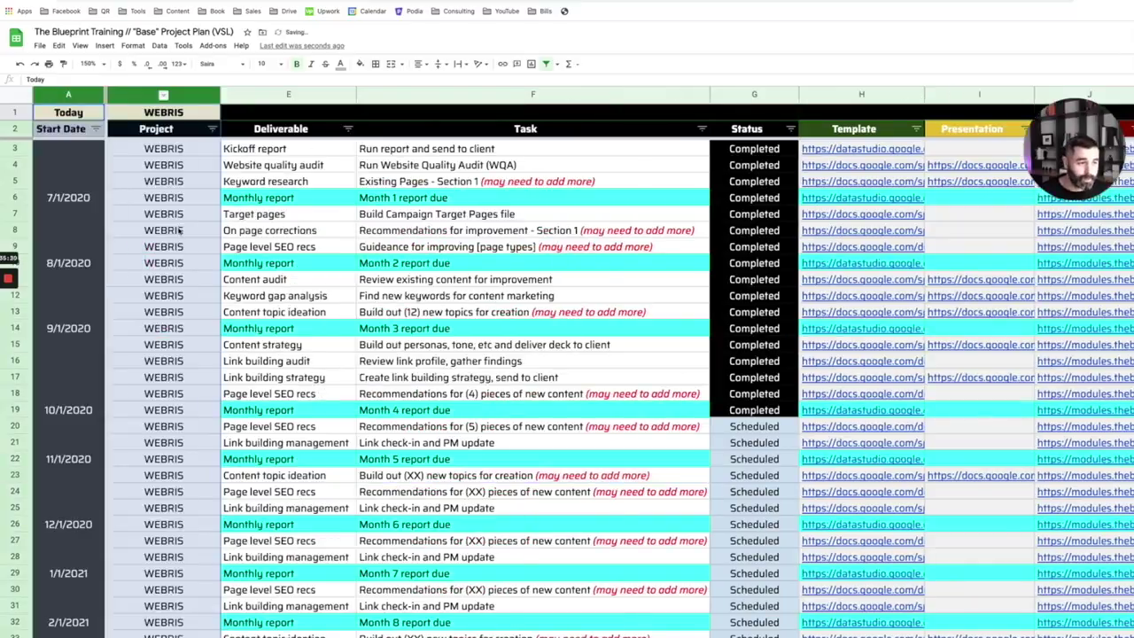
{"action": "scroll", "coordinate": [188, 265], "scroll_direction": "down", "scroll_amount": 3}
{"action": "left_click", "coordinate": [248, 250]}
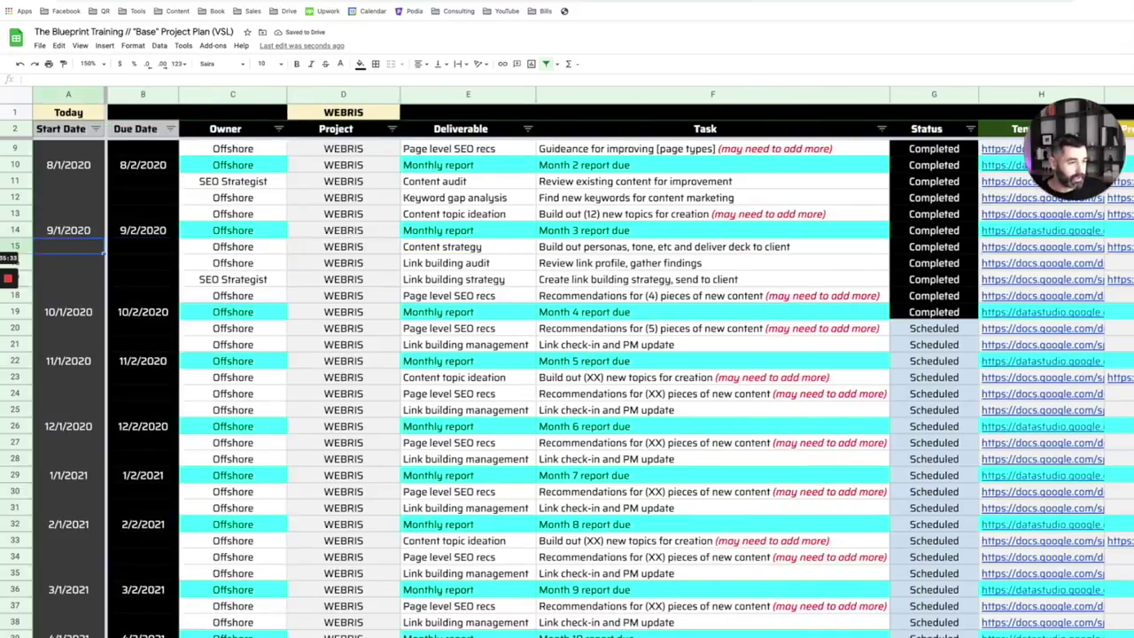
{"action": "left_click", "coordinate": [343, 246]}
- Hide the Start Date and Due Date columns and the Project column, keeping Owner beside Deliverable
{"action": "scroll", "coordinate": [308, 259], "scroll_direction": "down", "scroll_amount": 1}
{"action": "left_click_drag", "start_coordinate": [144, 94], "coordinate": [68, 94]}
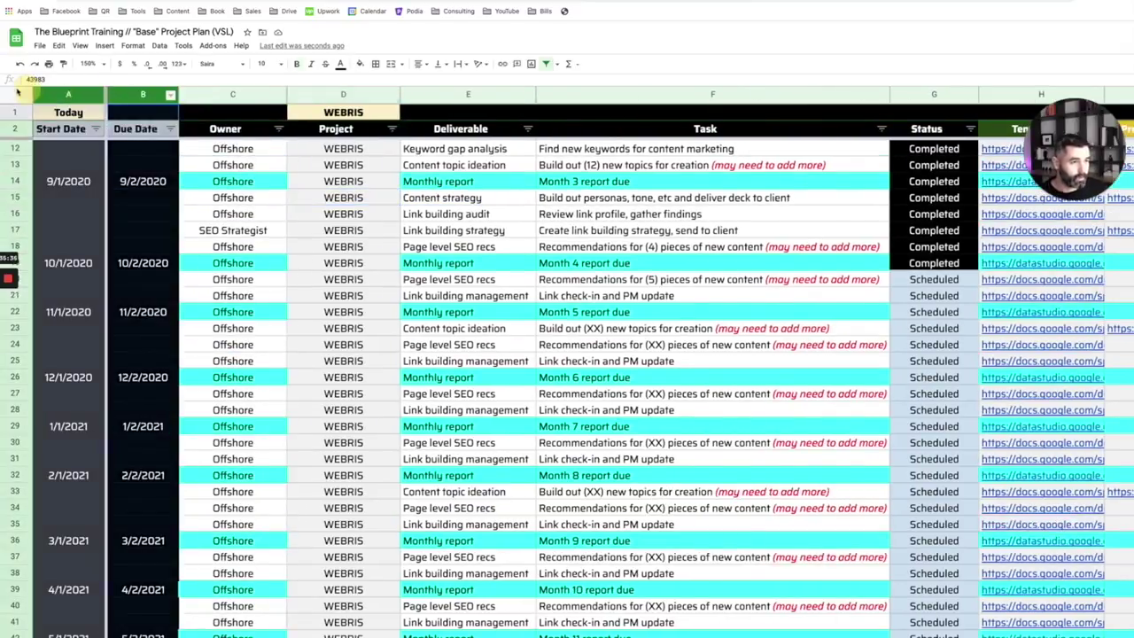
{"action": "right_click", "coordinate": [112, 94]}
{"action": "left_click", "coordinate": [164, 239]}
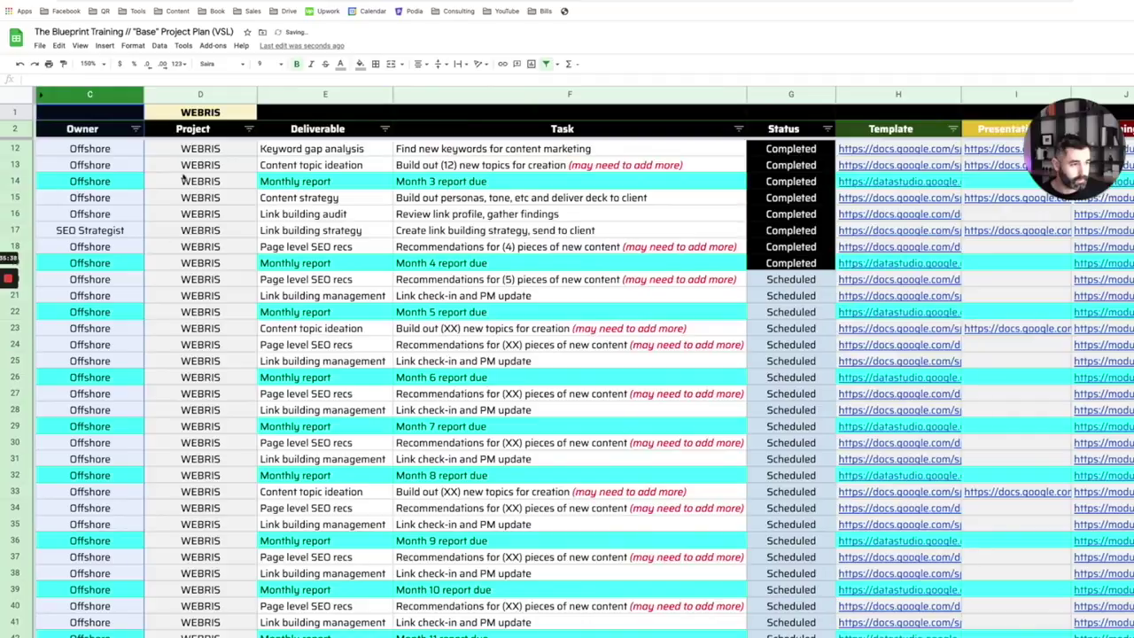
{"action": "right_click", "coordinate": [190, 95]}
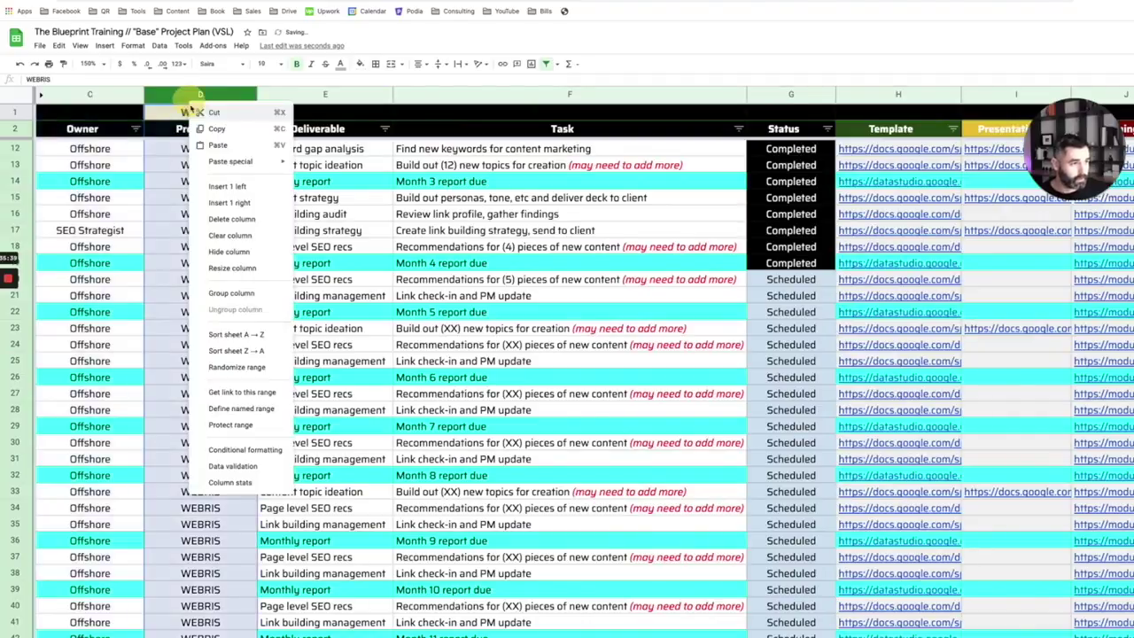
{"action": "left_click", "coordinate": [229, 252]}
- Go over the Owner column to compare which deliverables are assigned to Offshore and which to the SEO Strategist
{"action": "scroll", "coordinate": [106, 222], "scroll_direction": "up", "scroll_amount": 3}
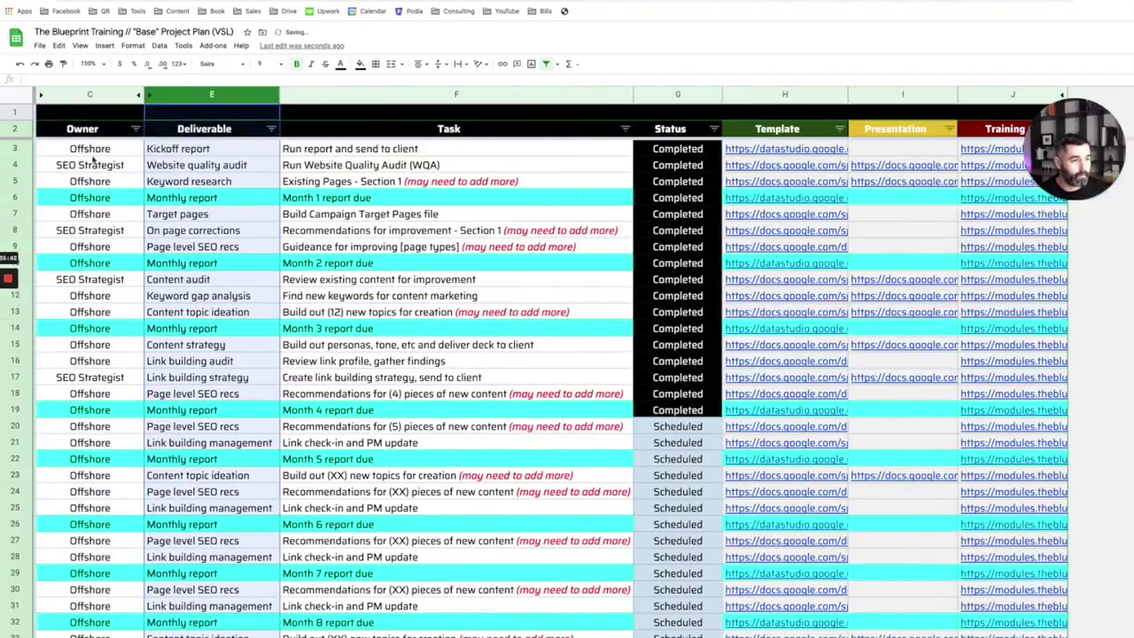
{"action": "left_click_drag", "start_coordinate": [89, 149], "coordinate": [72, 391]}
{"action": "left_click", "coordinate": [70, 379]}
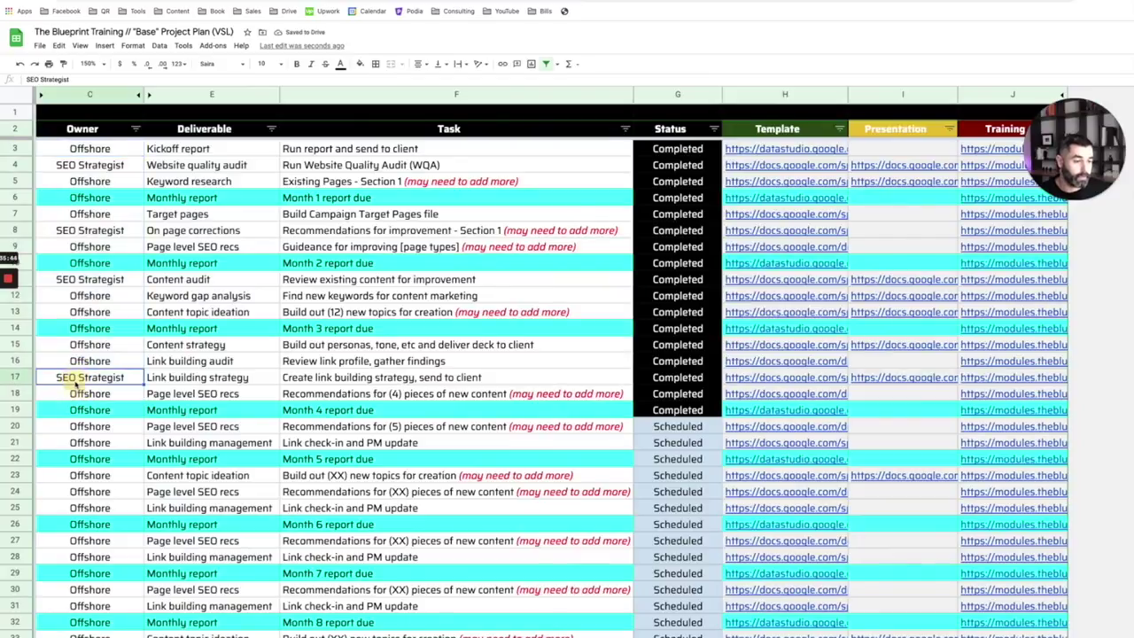
{"action": "scroll", "coordinate": [71, 379], "scroll_direction": "down", "scroll_amount": 3}
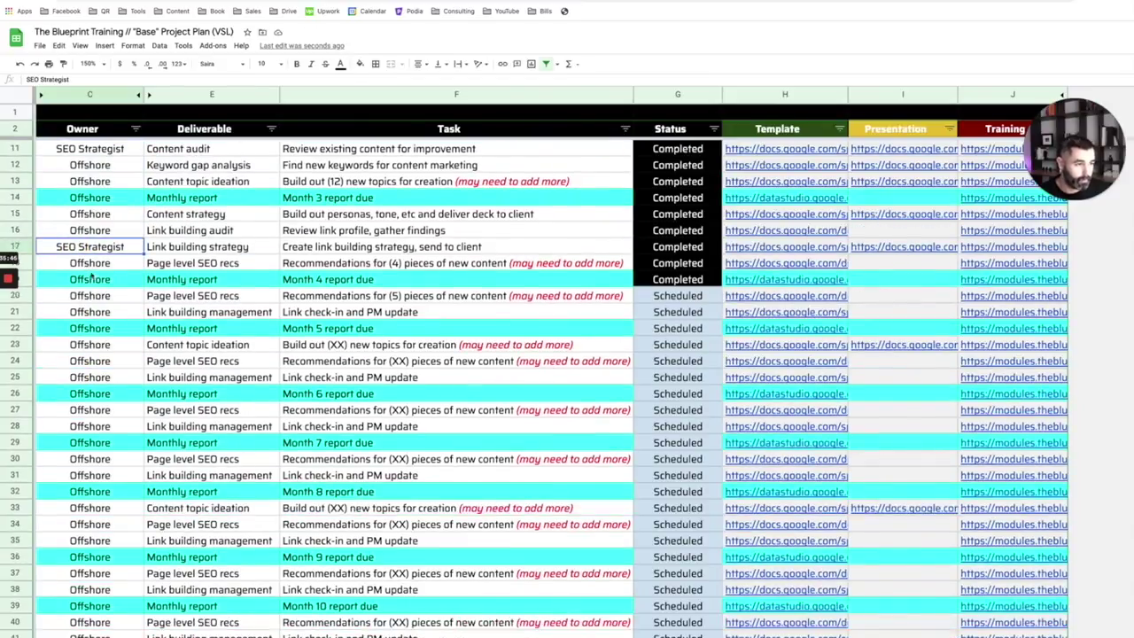
{"action": "left_click", "coordinate": [88, 295]}
{"action": "scroll", "coordinate": [89, 295], "scroll_direction": "down", "scroll_amount": 3}
- Look over the Template, Presentation and Training links and preview the Website quality audit template link
{"action": "scroll", "coordinate": [93, 600], "scroll_direction": "down", "scroll_amount": 1}
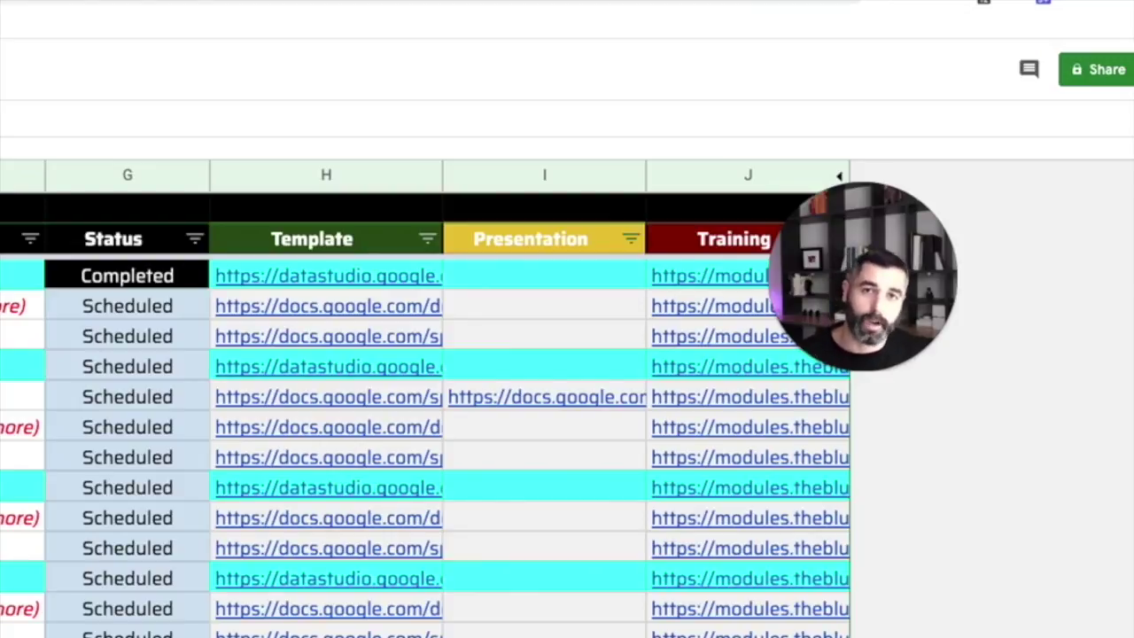
{"action": "scroll", "coordinate": [425, 443], "scroll_direction": "down", "scroll_amount": 10}
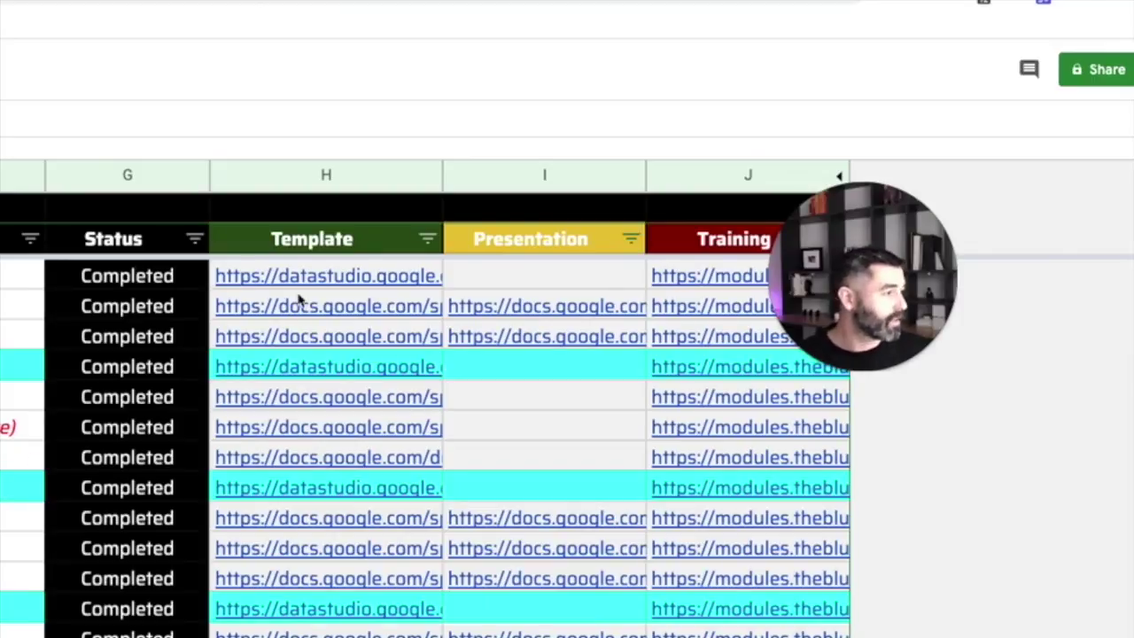
{"action": "mouse_move", "coordinate": [301, 304]}
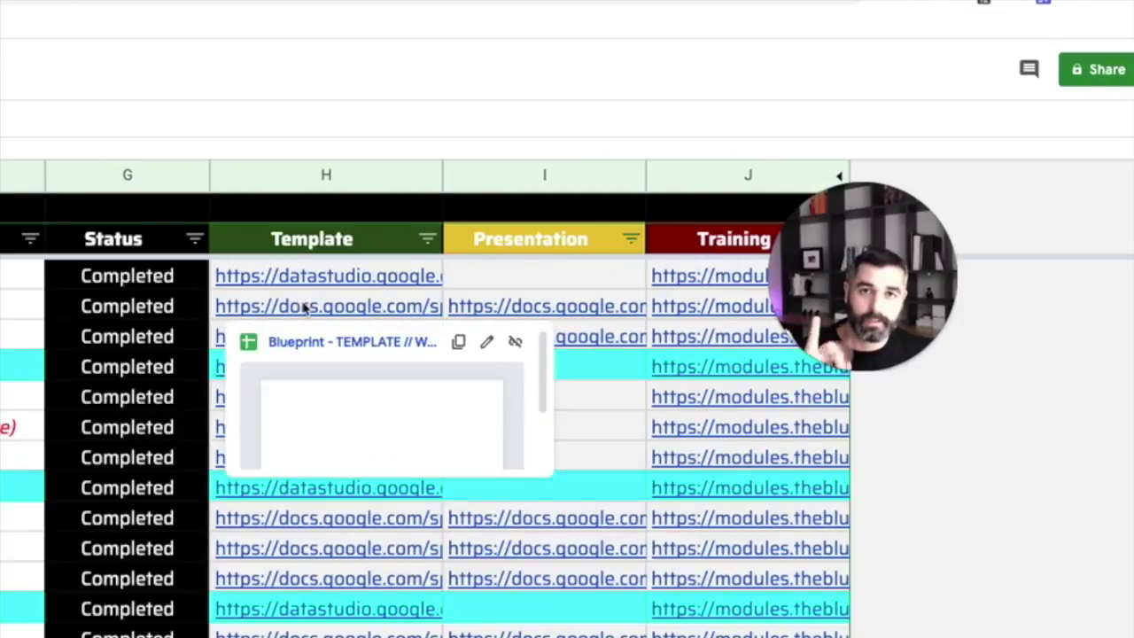